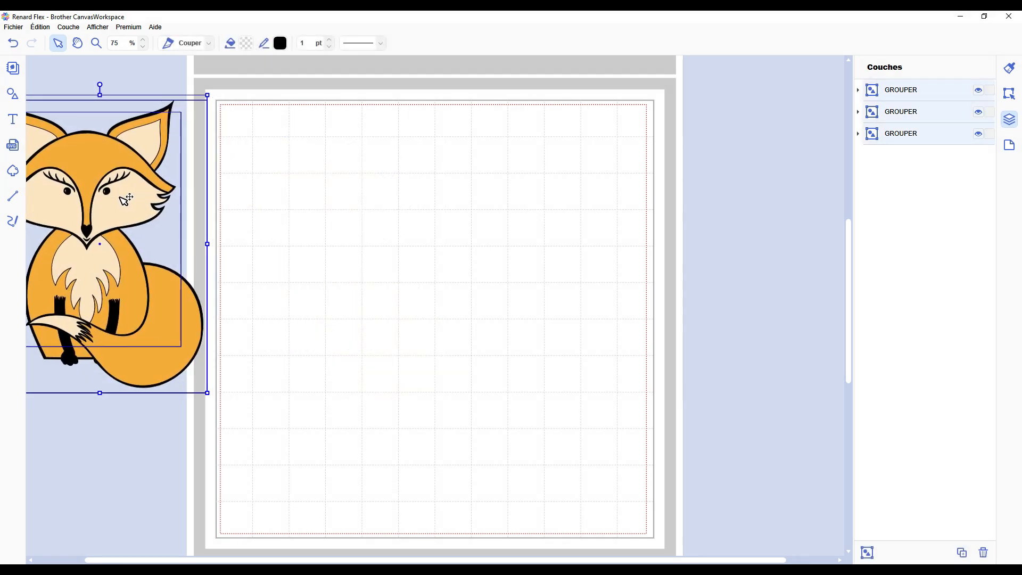
- Load Renard.png for image tracing and set the tracing option to "Tracer les zones par couleur"
{"action": "left_click", "coordinate": [428, 200]}
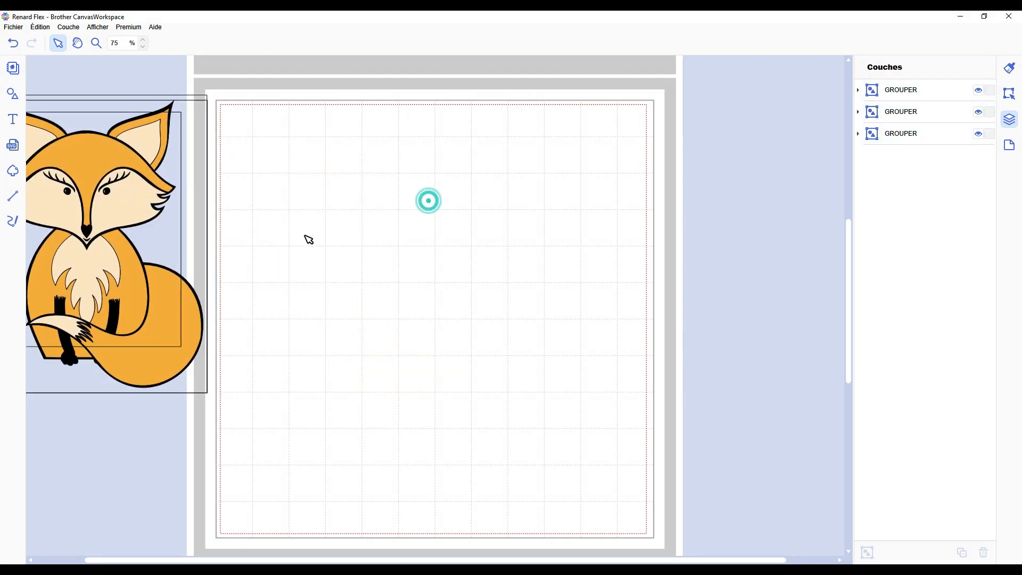
{"action": "left_click", "coordinate": [13, 170]}
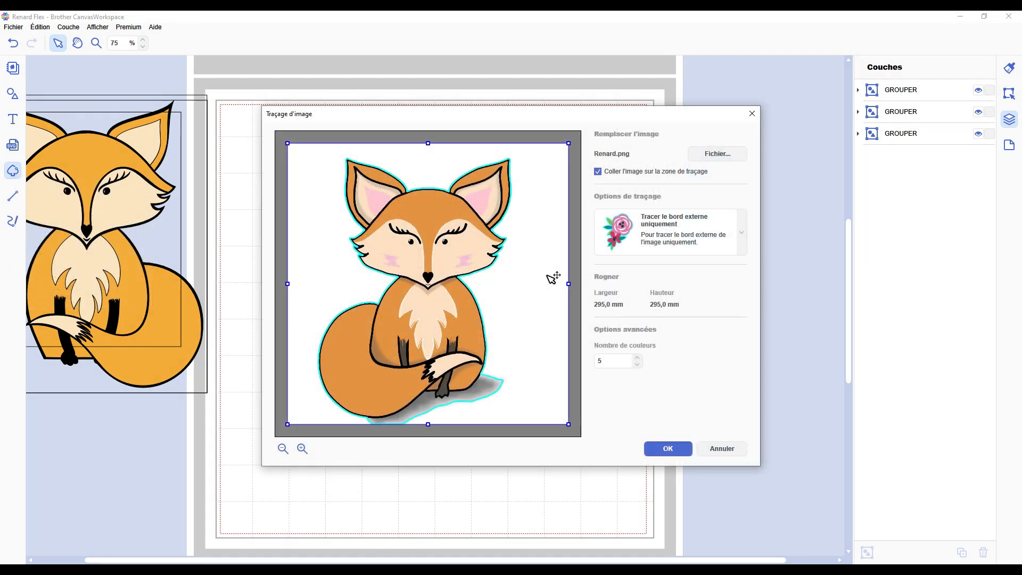
{"action": "left_click", "coordinate": [665, 232]}
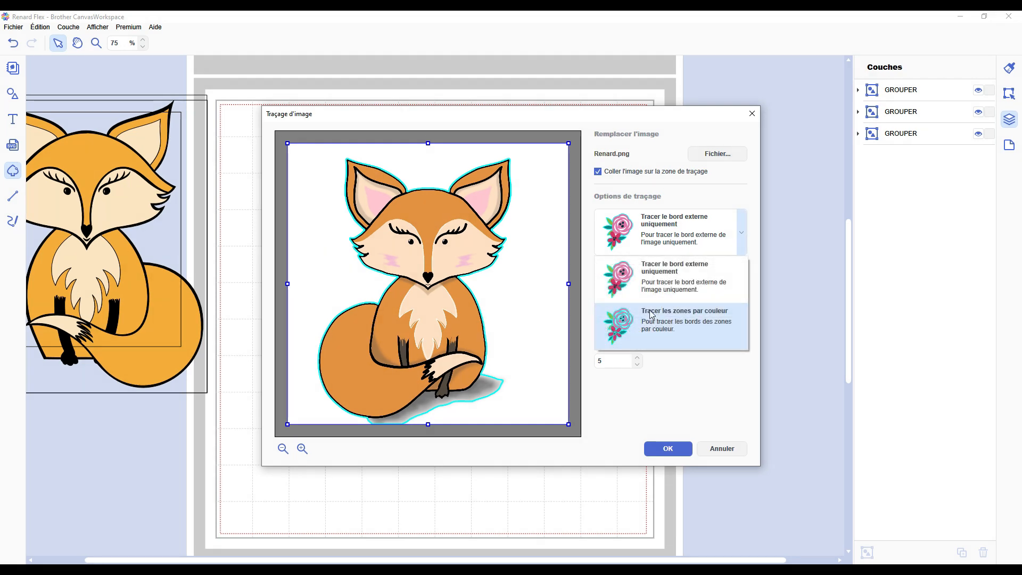
{"action": "left_click", "coordinate": [669, 332]}
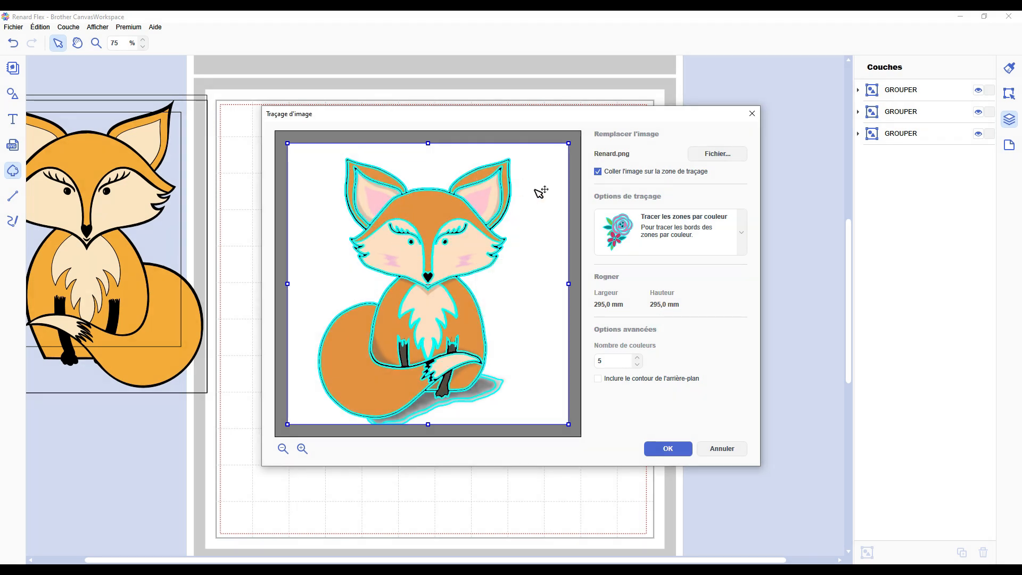
- Try the fox trace with 7 colours and with 3 colours, previewing each setting
{"action": "left_click", "coordinate": [637, 359]}
{"action": "left_click", "coordinate": [637, 358]}
{"action": "left_click", "coordinate": [647, 448]}
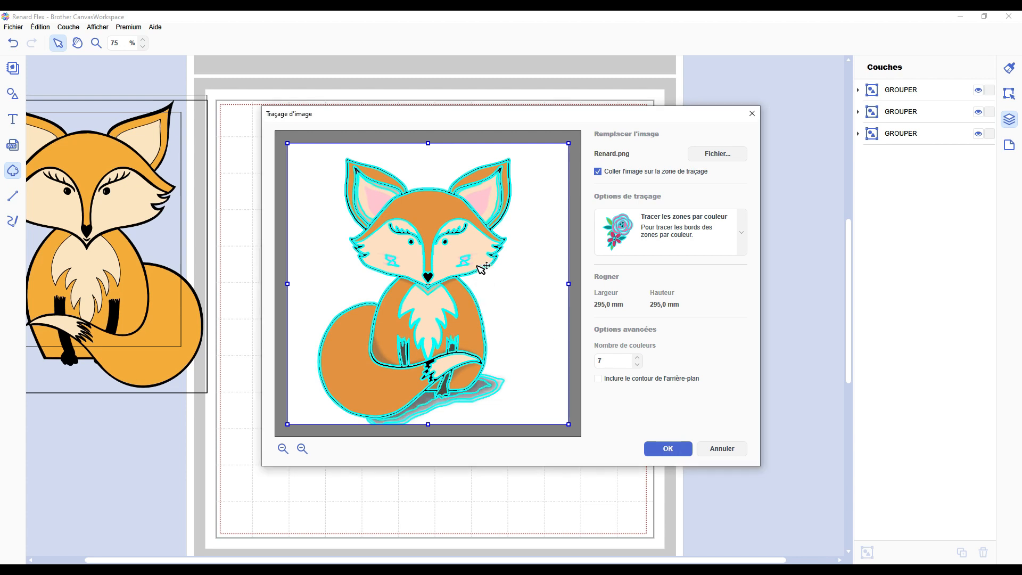
{"action": "left_click", "coordinate": [638, 364]}
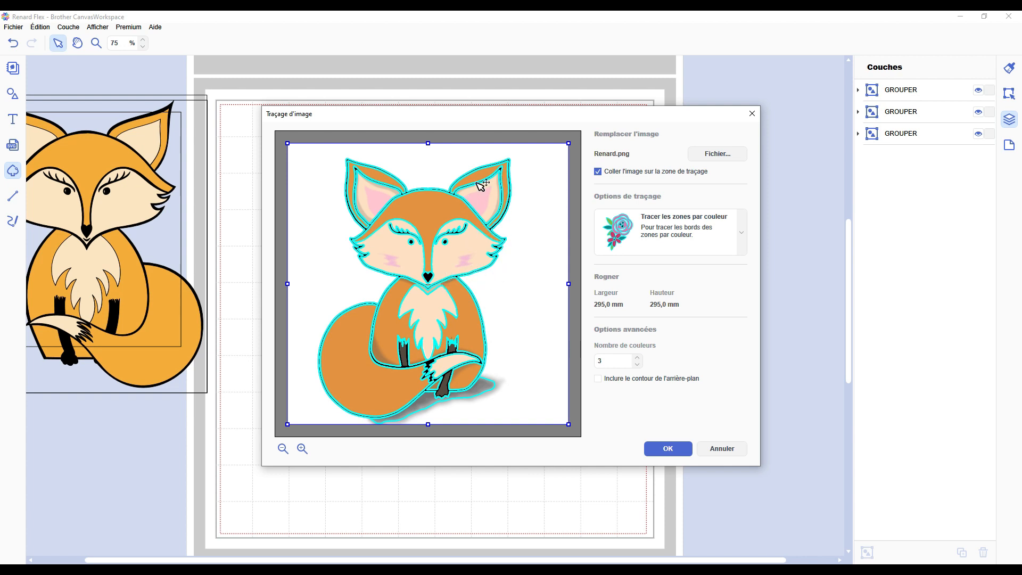
- Set the number of colours to 4, preview the trace and apply it to the mat
{"action": "left_click", "coordinate": [638, 357]}
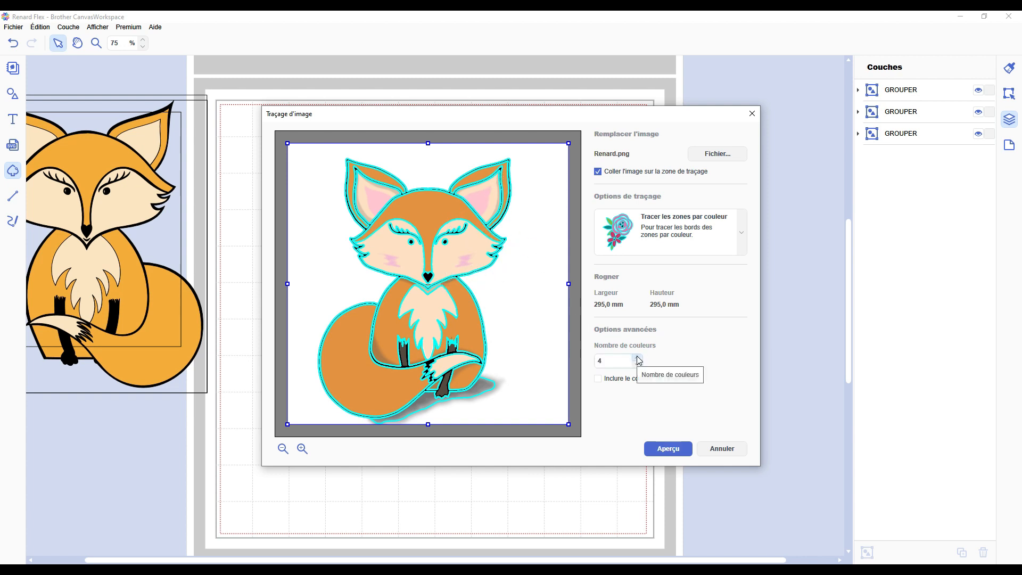
{"action": "left_click", "coordinate": [668, 448]}
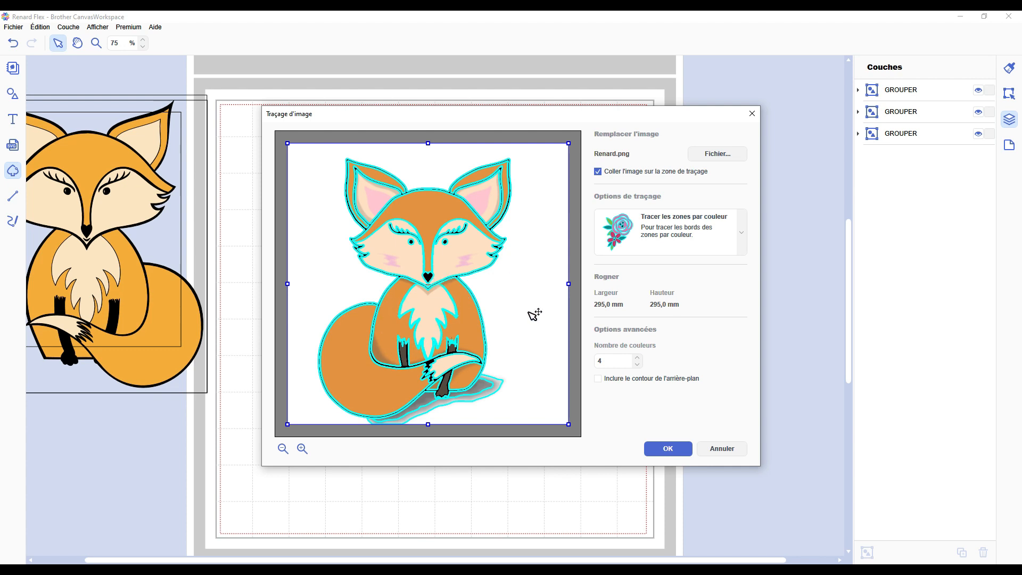
{"action": "left_click", "coordinate": [668, 450]}
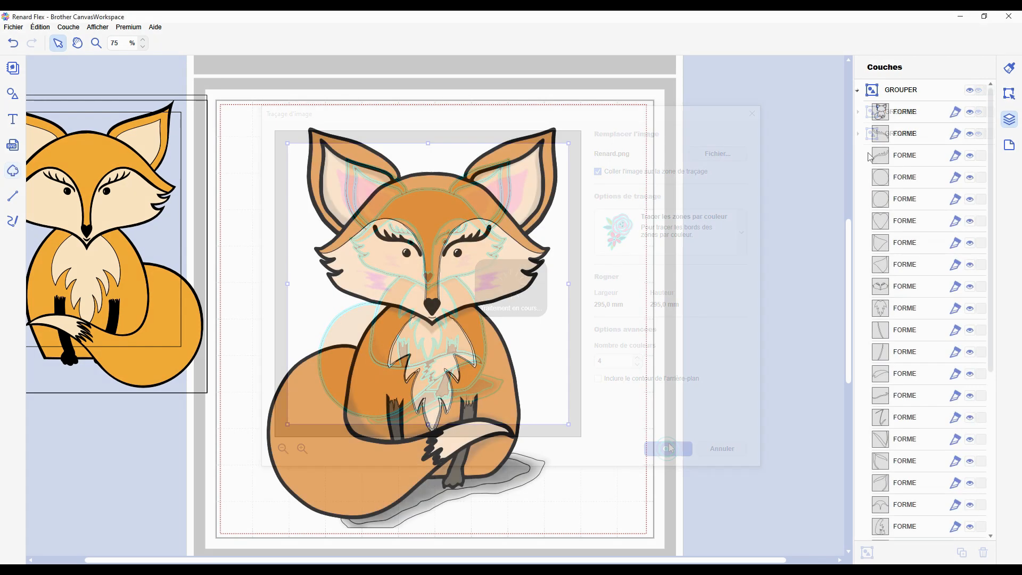
- Hide the original fox image layer so only the traced shapes show on the mat
{"action": "scroll", "coordinate": [901, 392], "scroll_direction": "down", "scroll_amount": 5}
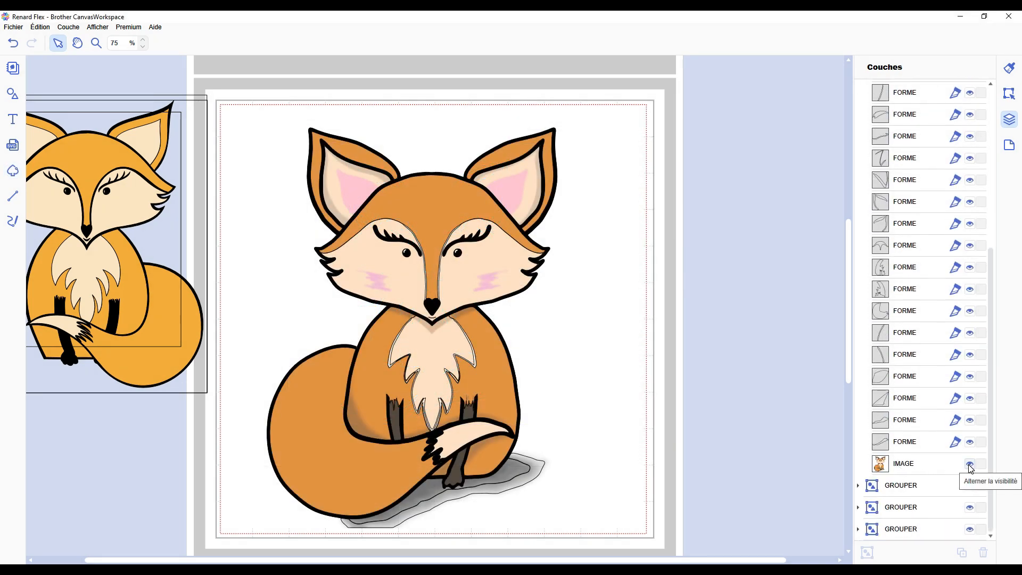
{"action": "left_click", "coordinate": [970, 464]}
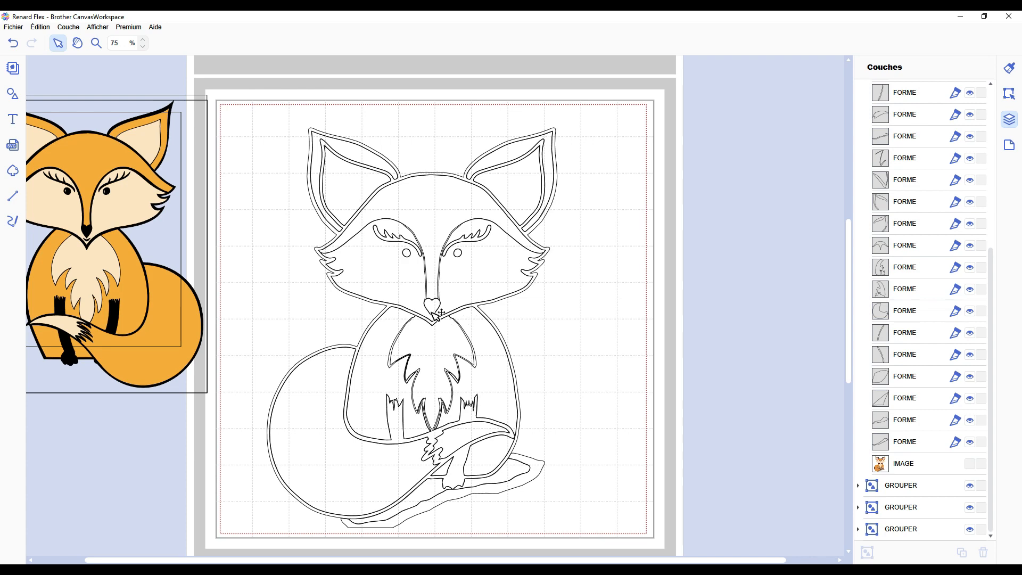
{"action": "left_click", "coordinate": [448, 347]}
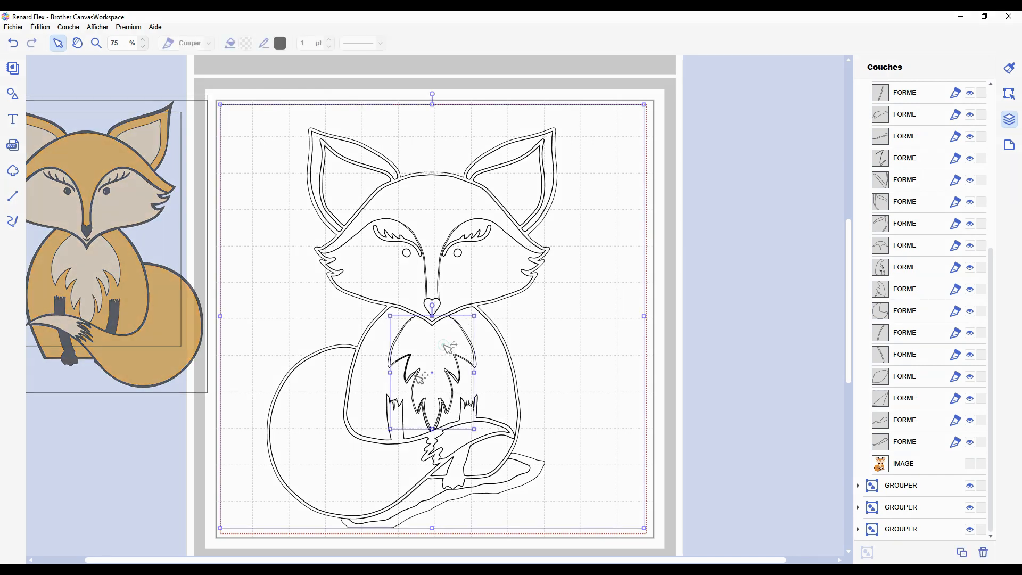
{"action": "left_click", "coordinate": [424, 375]}
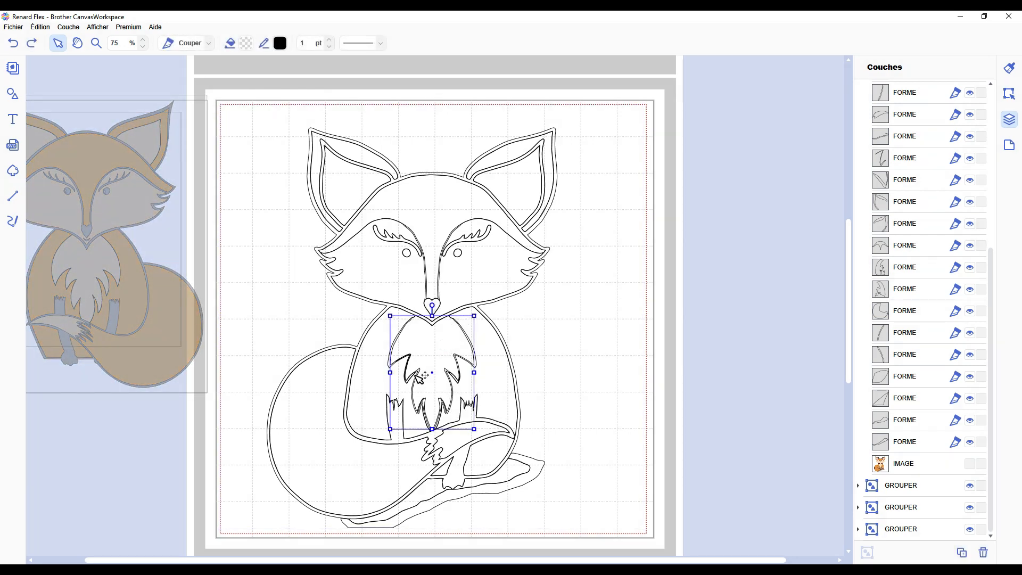
{"action": "left_click", "coordinate": [535, 365]}
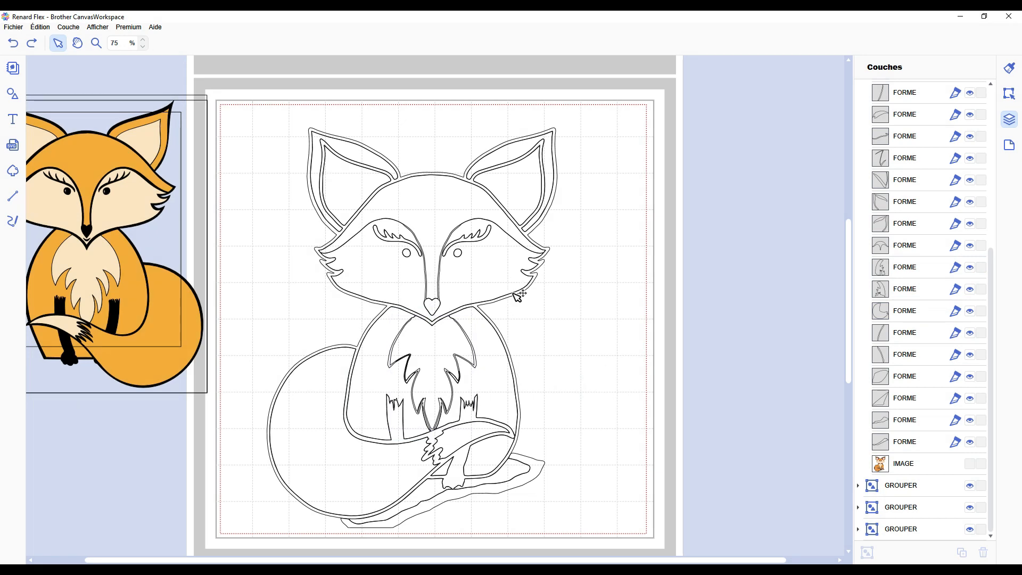
- Delete the three traced shadow shapes beneath the fox's feet and tail
{"action": "double_click", "coordinate": [520, 471]}
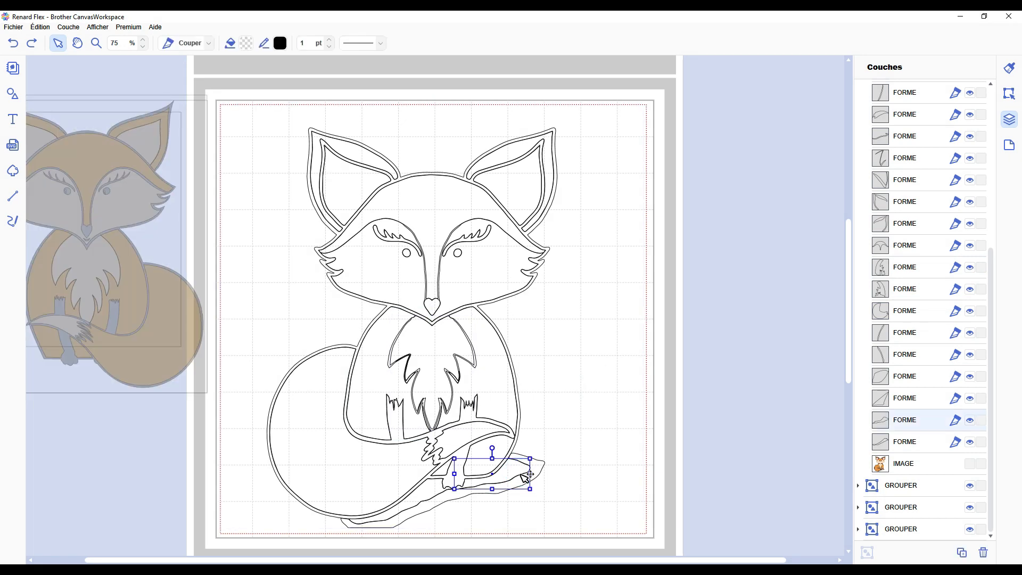
{"action": "key", "text": "Delete"}
{"action": "left_click", "coordinate": [520, 482]}
{"action": "left_click", "coordinate": [520, 482]}
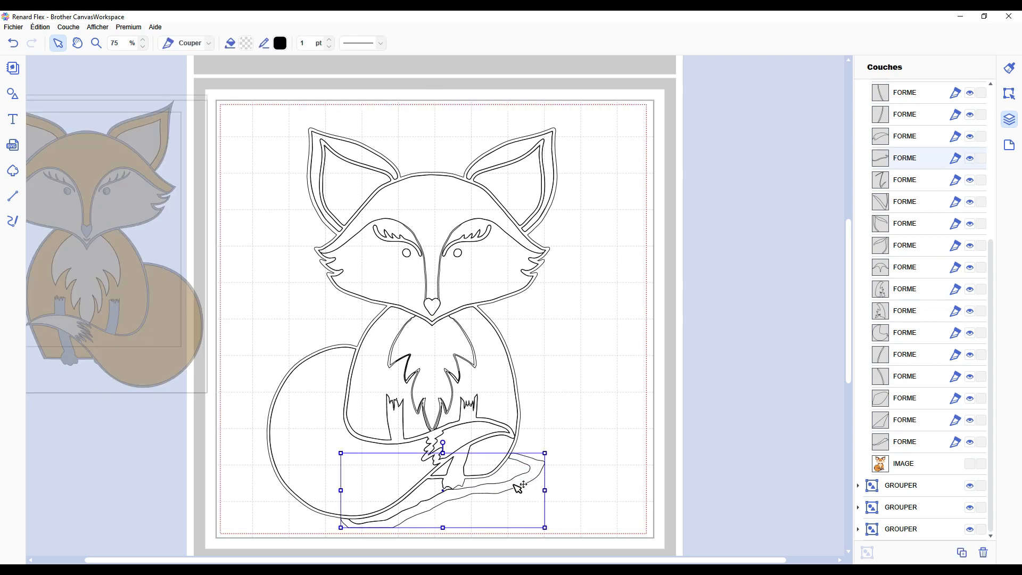
{"action": "key", "text": "Delete"}
{"action": "left_click", "coordinate": [433, 491]}
{"action": "left_click", "coordinate": [433, 490]}
{"action": "key", "text": "Delete"}
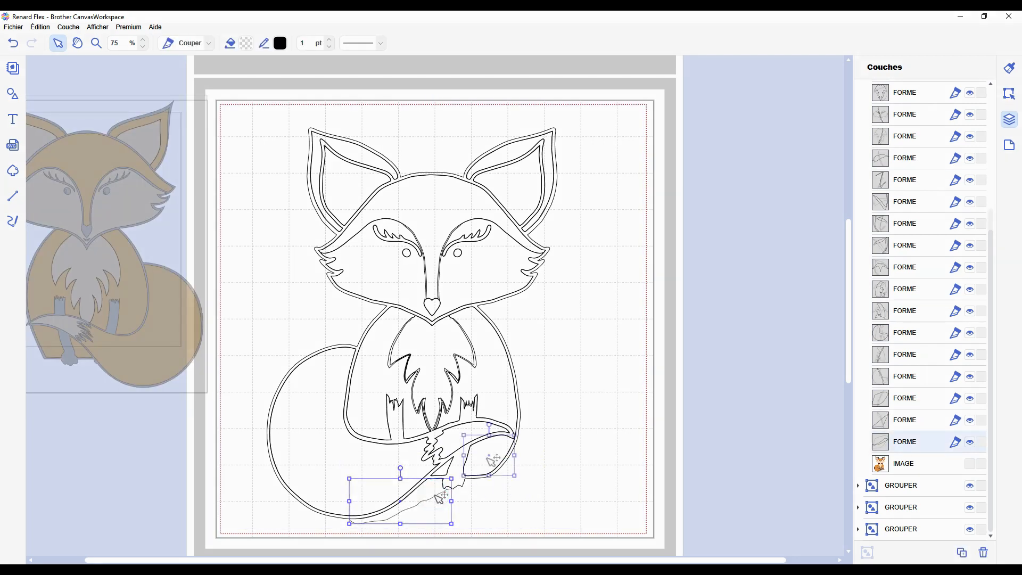
- Delete the redundant inner contours of the trace, keeping the full outline, eyelashes, eyes, nose, face, chest and forehead shapes
{"action": "left_click", "coordinate": [491, 459]}
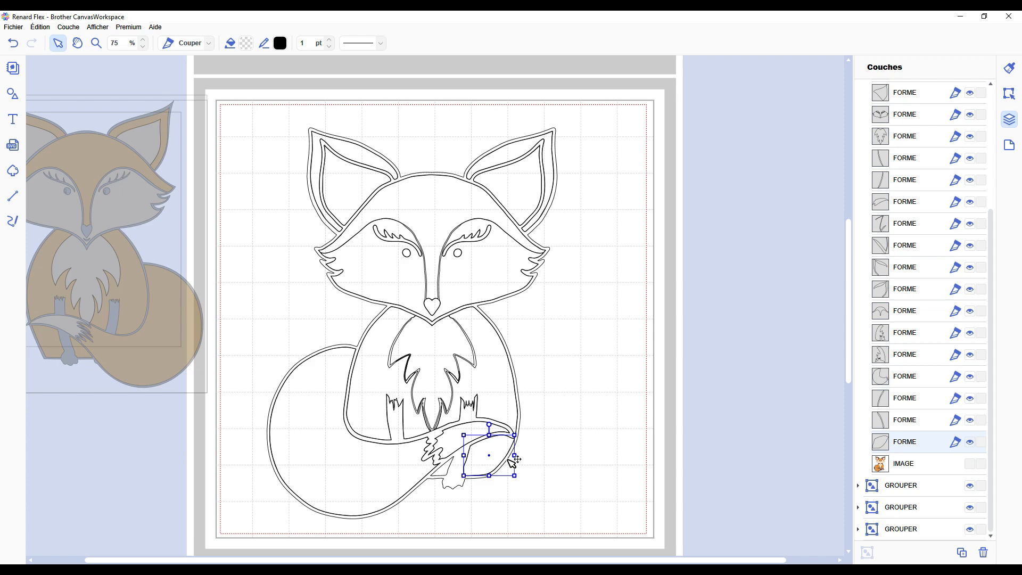
{"action": "key", "text": "ctrl+z"}
{"action": "left_click", "coordinate": [919, 403]}
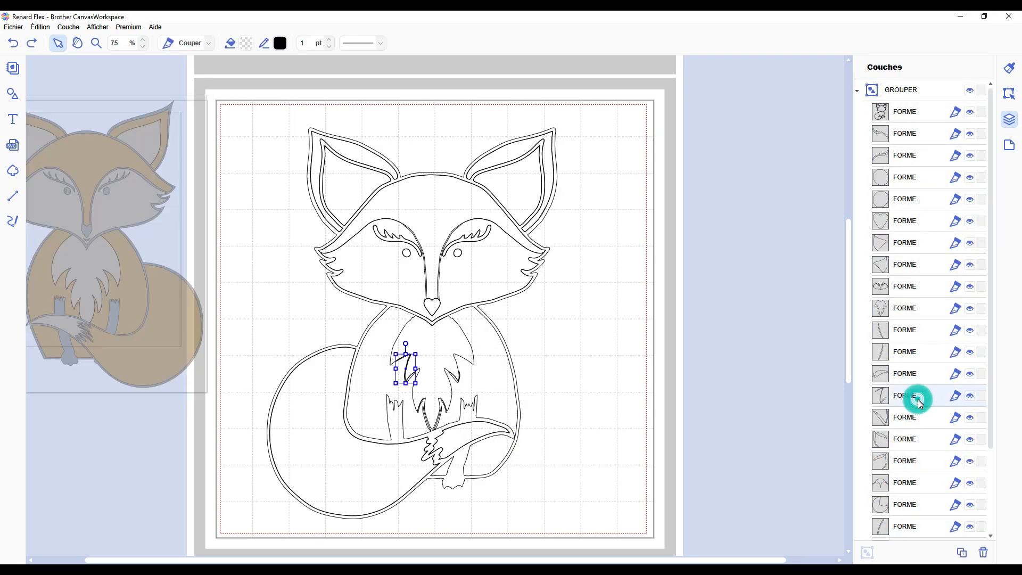
{"action": "left_click", "coordinate": [638, 354]}
{"action": "left_click", "coordinate": [904, 242]}
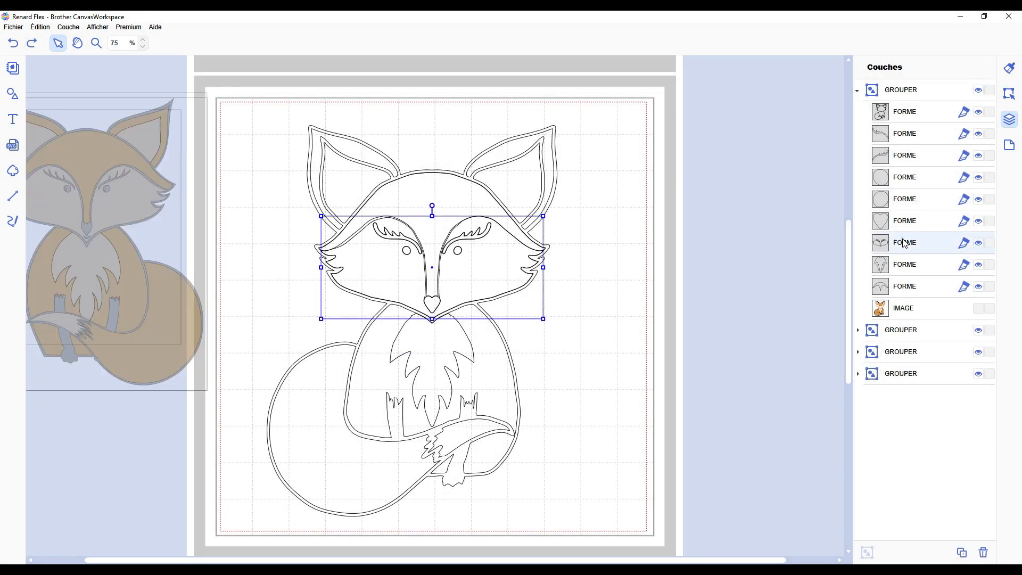
{"action": "left_click", "coordinate": [908, 287]}
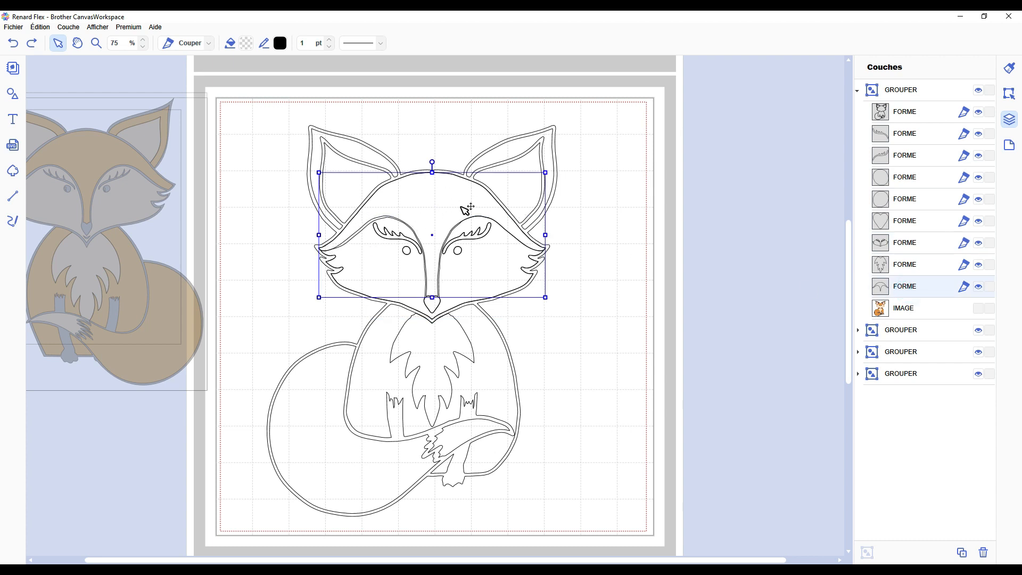
{"action": "left_click", "coordinate": [605, 266]}
{"action": "scroll", "coordinate": [607, 272], "scroll_direction": "down", "scroll_amount": 2}
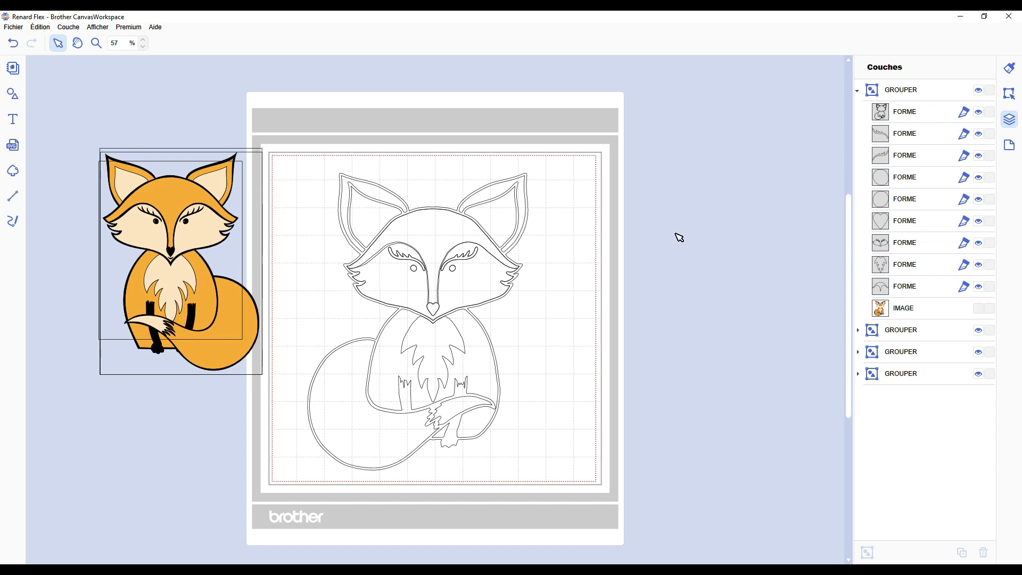
- Fill the fox's full outline shape with black and move its layer out of and above the traced group
{"action": "left_click", "coordinate": [905, 113]}
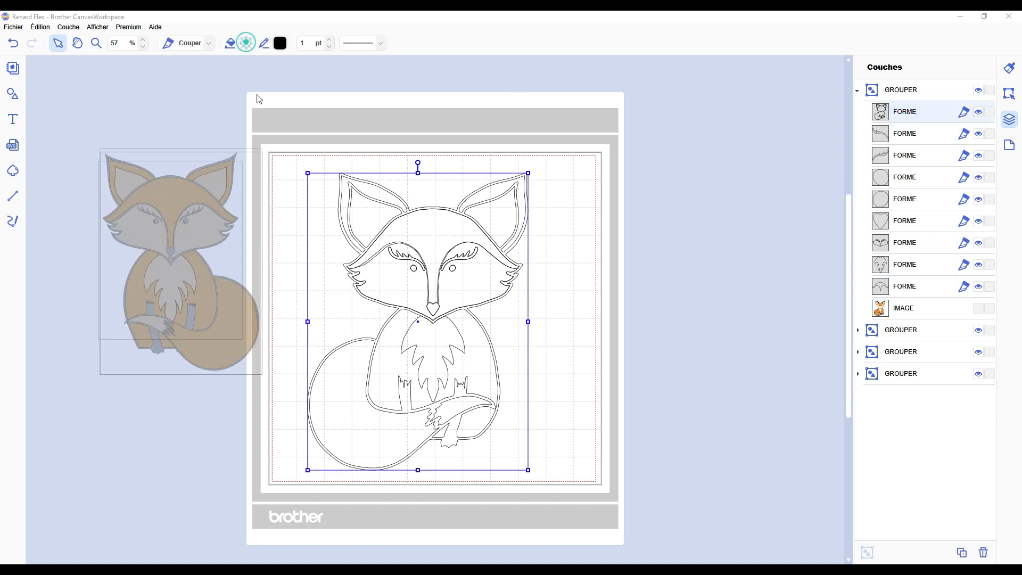
{"action": "left_click", "coordinate": [246, 42]}
{"action": "left_click", "coordinate": [367, 335]}
{"action": "left_click", "coordinate": [591, 362]}
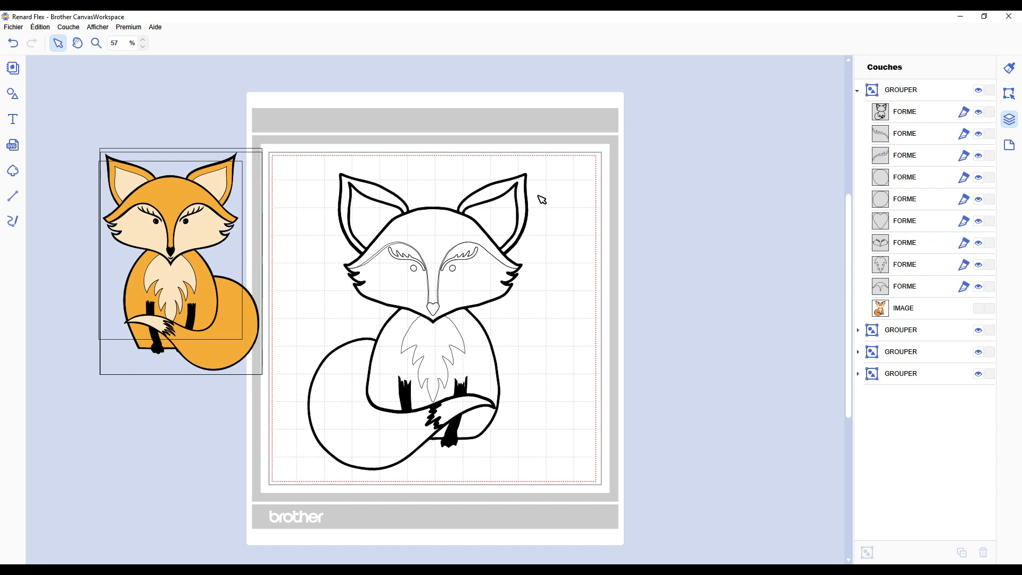
{"action": "left_click_drag", "start_coordinate": [908, 113], "coordinate": [906, 85]}
- Group the two eyelash shapes and move both eye circles into that group
{"action": "left_click", "coordinate": [907, 135]}
{"action": "left_click", "coordinate": [908, 159], "text": "ctrl"}
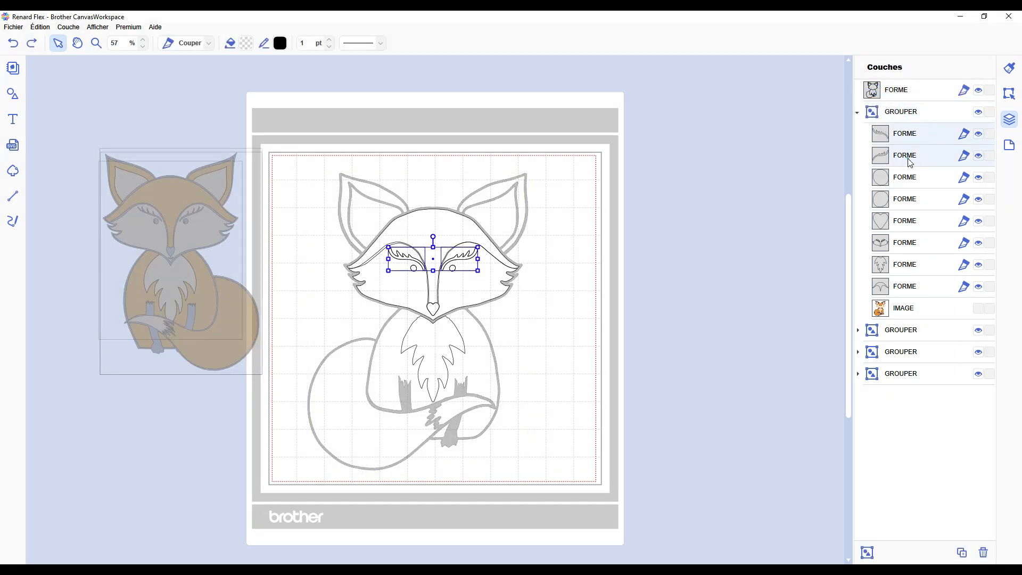
{"action": "key", "text": "ctrl+g"}
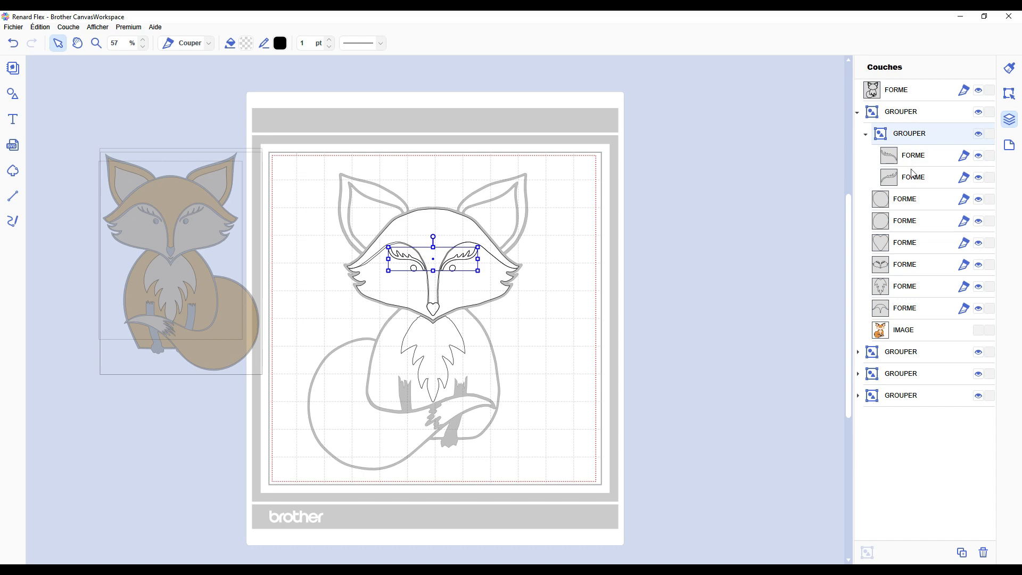
{"action": "left_click", "coordinate": [908, 200], "text": "ctrl"}
{"action": "left_click", "coordinate": [909, 223], "text": "ctrl"}
{"action": "left_click_drag", "start_coordinate": [906, 199], "coordinate": [912, 178]}
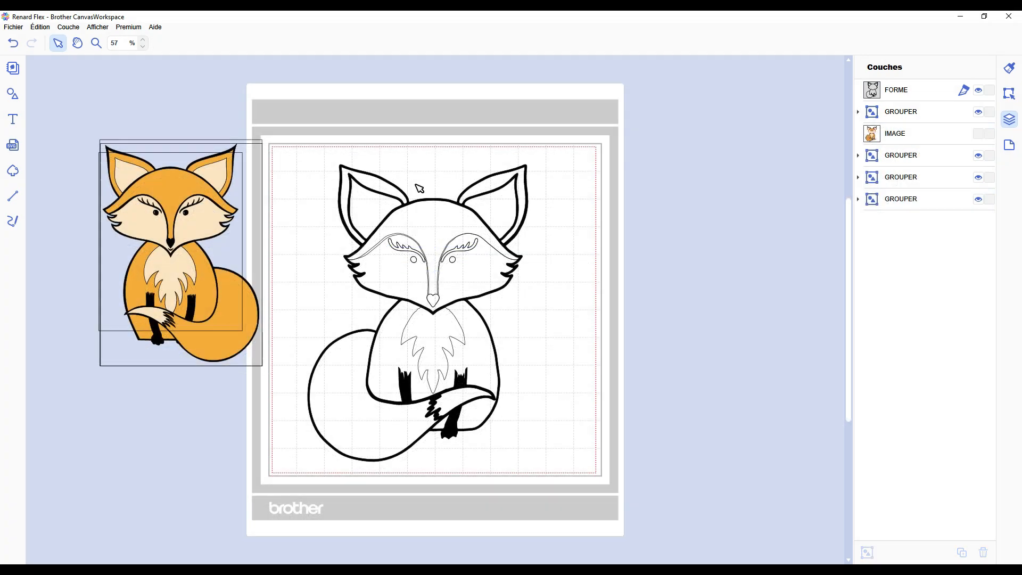
- Move the finished coloured fox farther off the mat and draw a closed straight-sided polygon around the traced fox
{"action": "left_click_drag", "start_coordinate": [226, 98], "coordinate": [172, 300]}
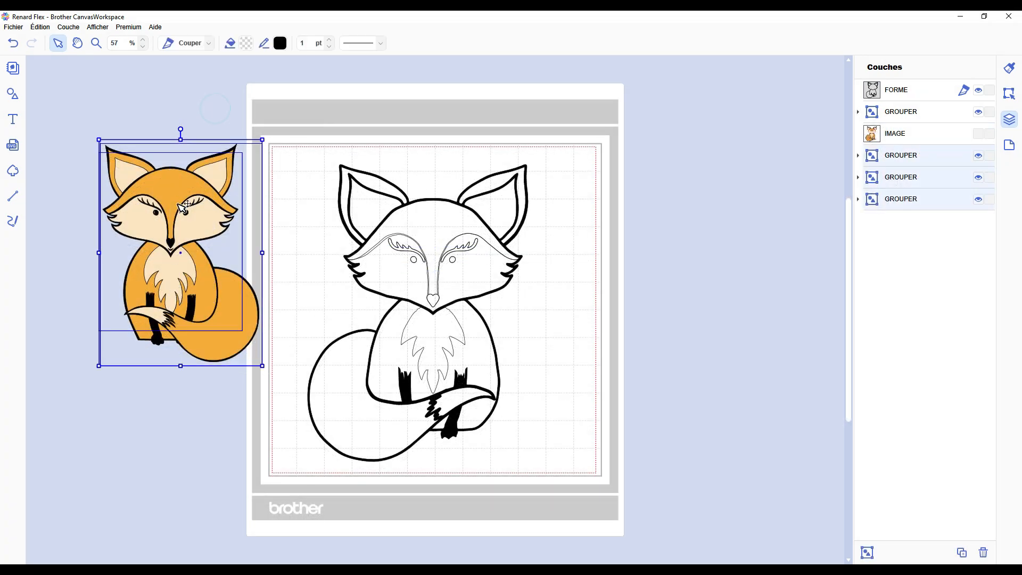
{"action": "left_click_drag", "start_coordinate": [176, 195], "coordinate": [67, 182]}
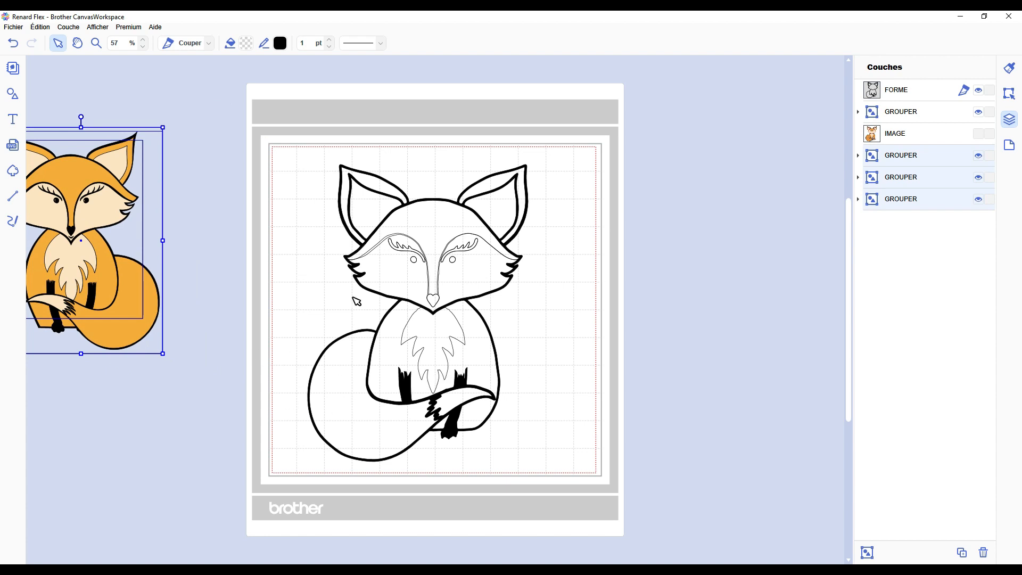
{"action": "key", "text": "l"}
{"action": "left_click", "coordinate": [286, 155]}
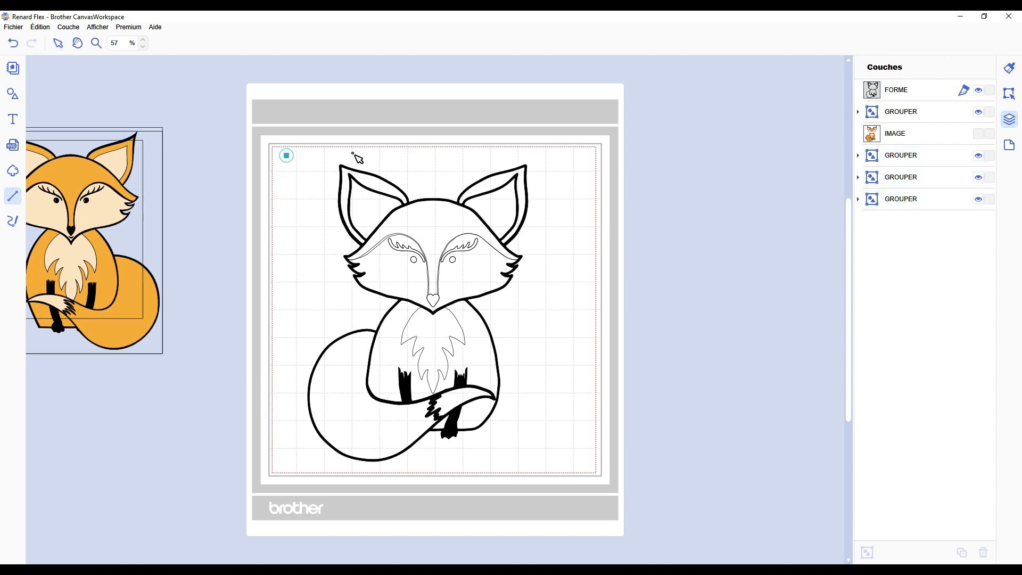
{"action": "left_click", "coordinate": [627, 153]}
{"action": "left_click", "coordinate": [558, 452]}
{"action": "left_click", "coordinate": [336, 498]}
{"action": "left_click", "coordinate": [271, 392]}
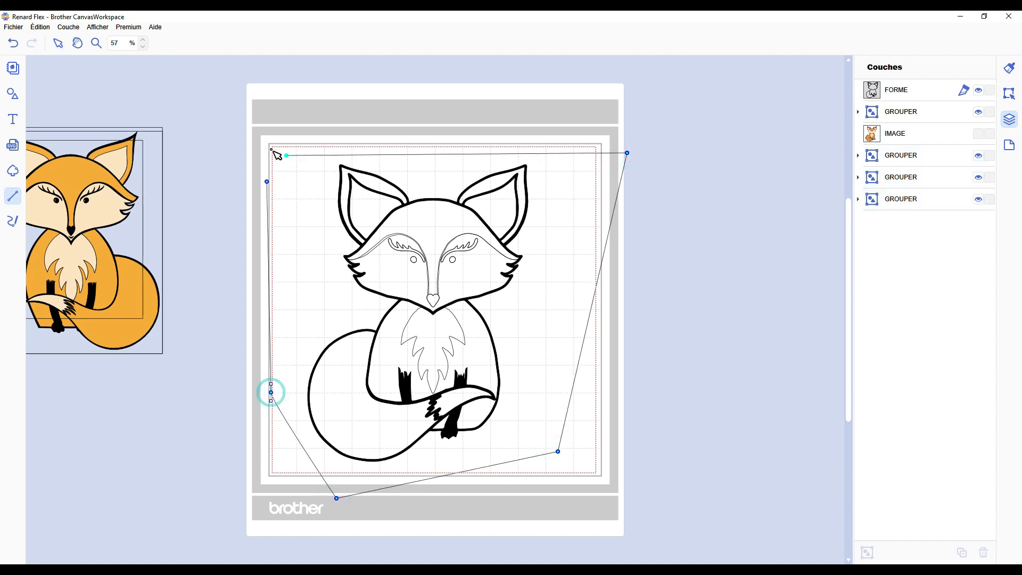
{"action": "left_click", "coordinate": [282, 154]}
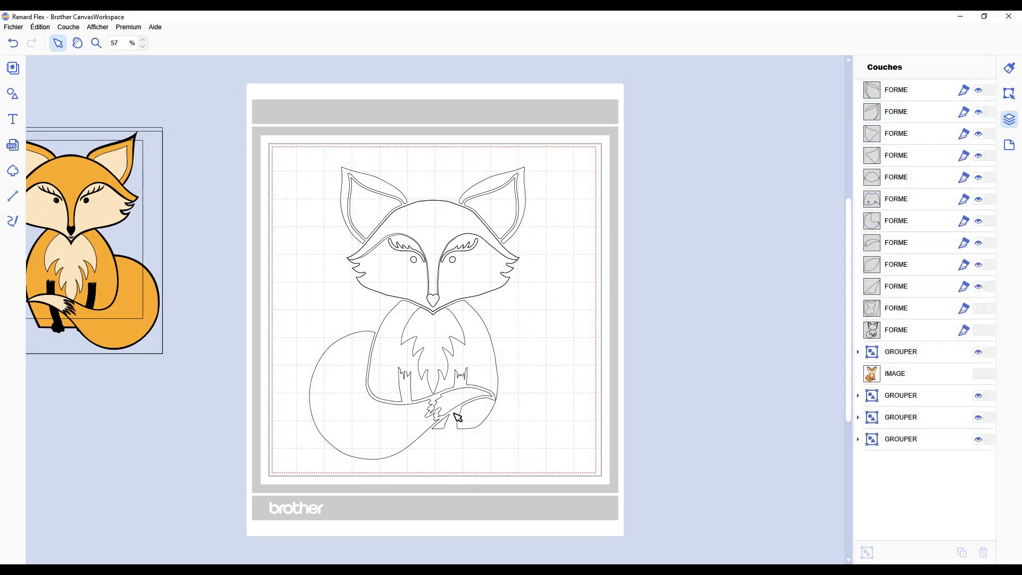
- Fill both outer ear shapes with light orange
{"action": "scroll", "coordinate": [457, 417], "scroll_direction": "up", "scroll_amount": 3}
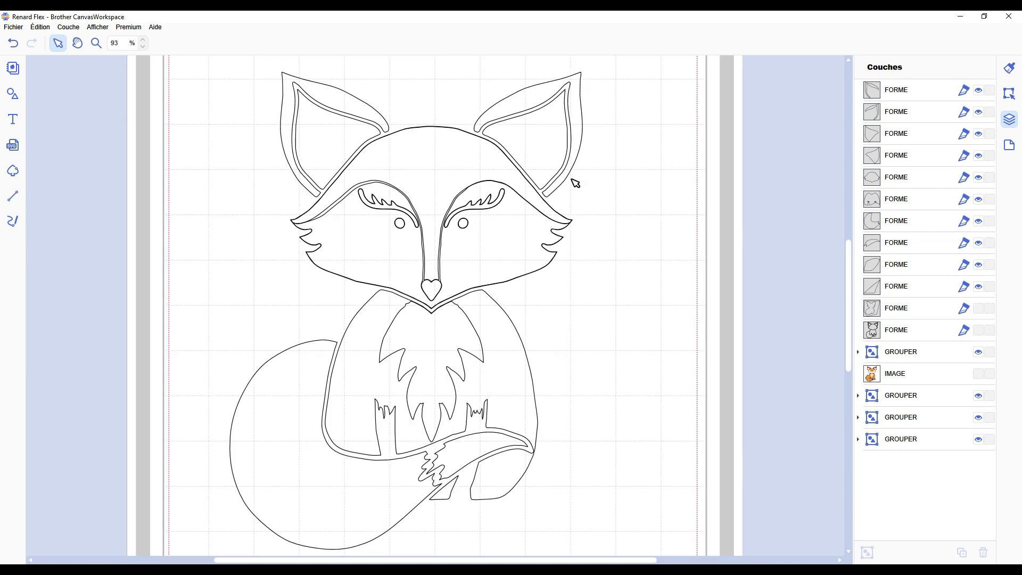
{"action": "scroll", "coordinate": [575, 183], "scroll_direction": "down", "scroll_amount": 1}
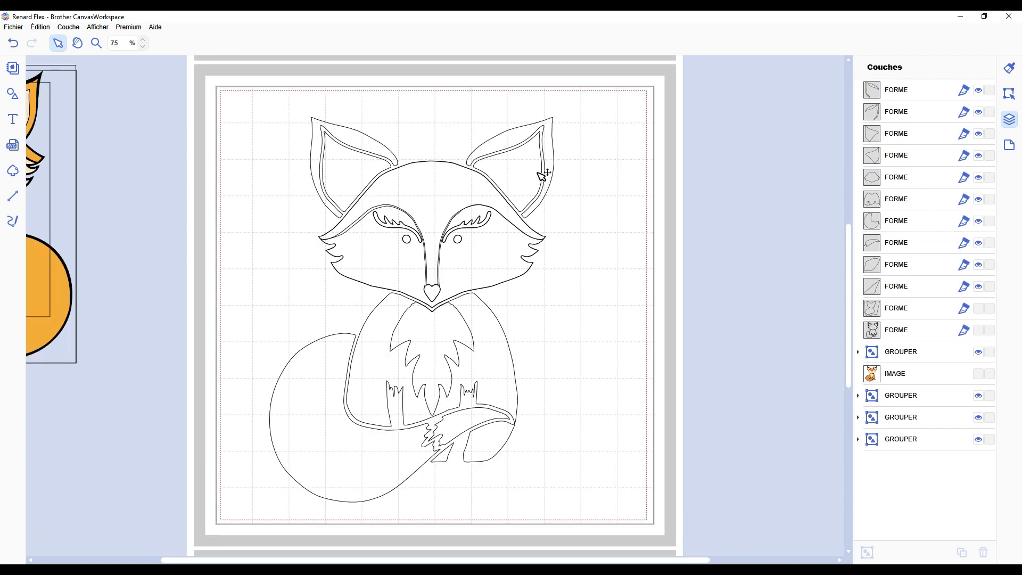
{"action": "left_click", "coordinate": [357, 142]}
{"action": "left_click", "coordinate": [525, 143], "text": "shift"}
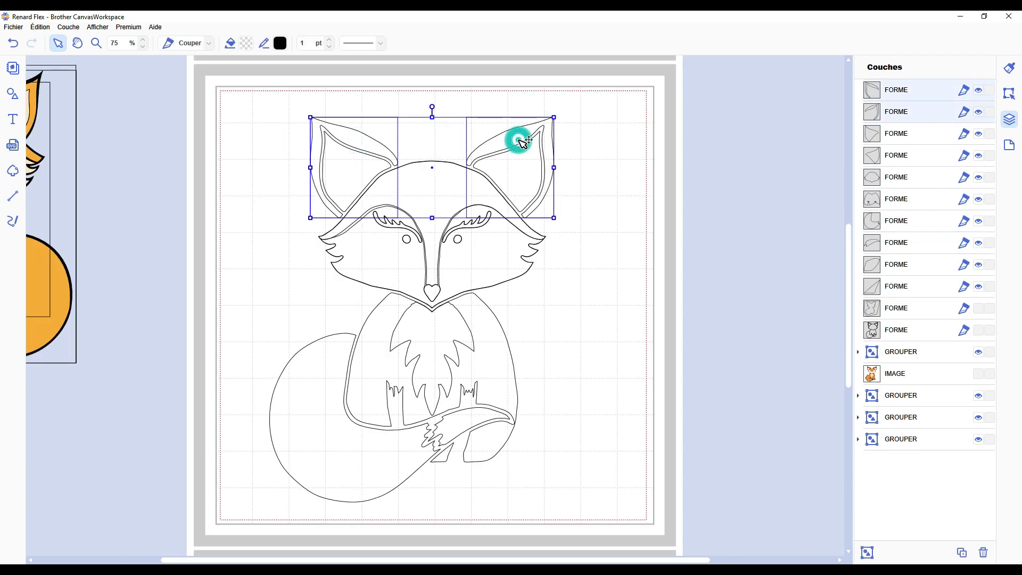
{"action": "left_click", "coordinate": [426, 202], "text": "shift"}
{"action": "left_click", "coordinate": [440, 265], "text": "shift"}
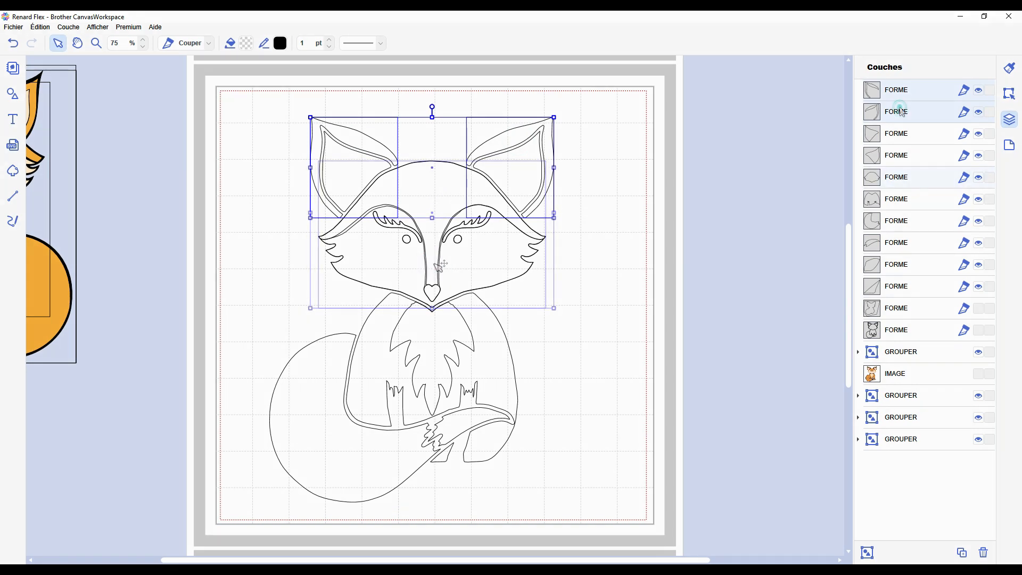
{"action": "left_click", "coordinate": [246, 44]}
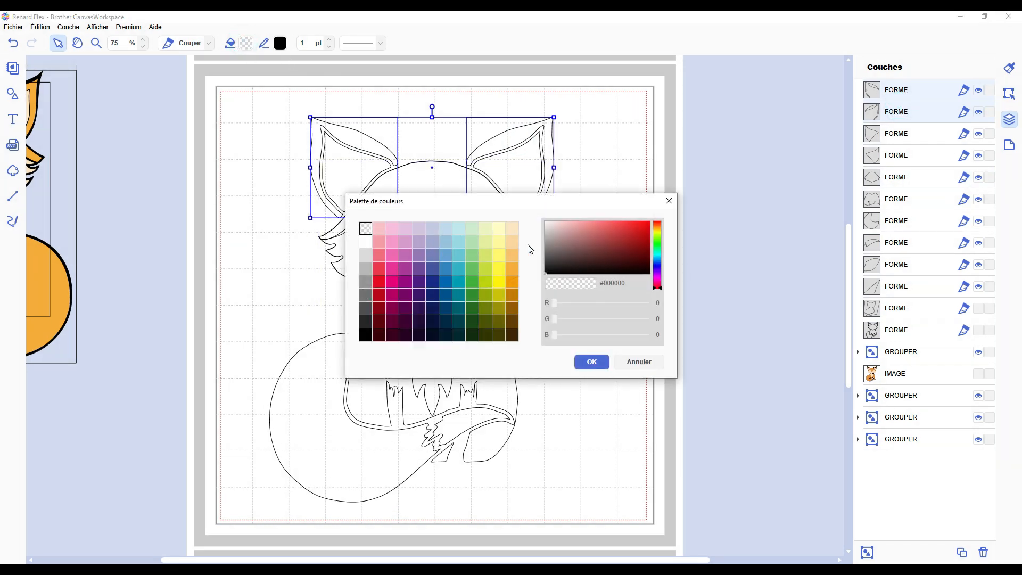
{"action": "left_click", "coordinate": [513, 255]}
{"action": "left_click", "coordinate": [592, 362]}
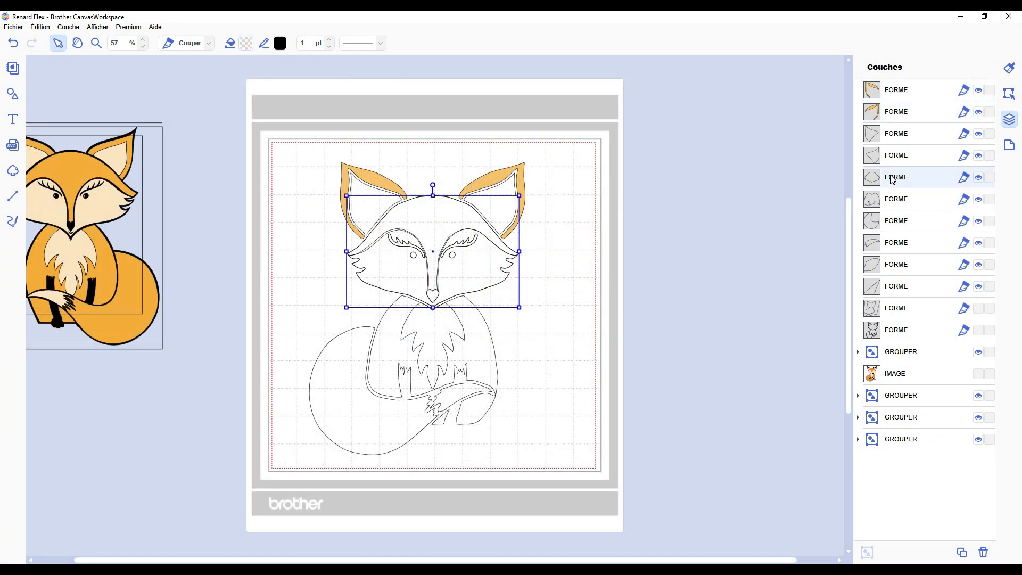
- Fill the fox's body and tail shapes with orange #F5AD33
{"action": "left_click", "coordinate": [905, 205]}
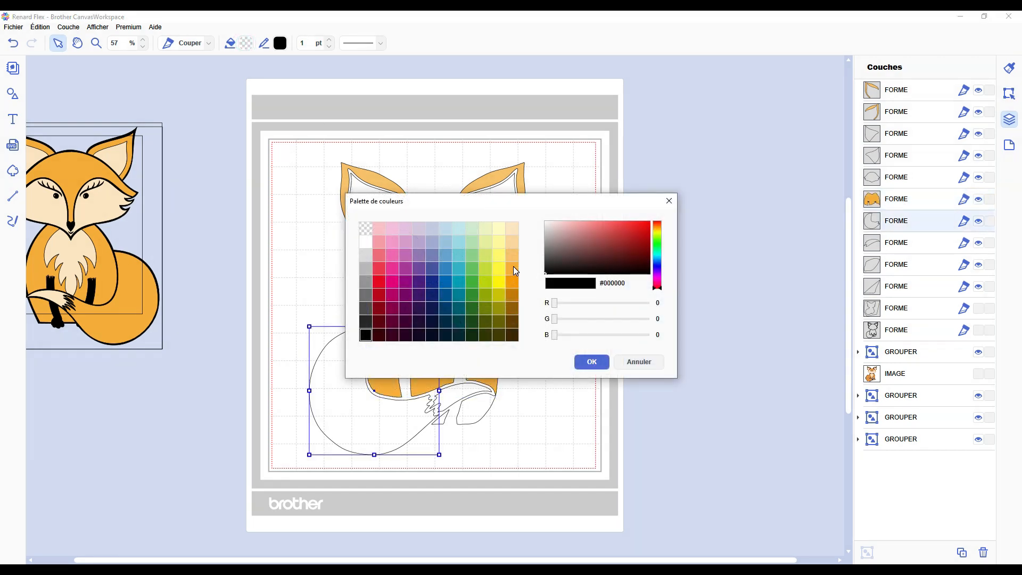
{"action": "left_click", "coordinate": [513, 268]}
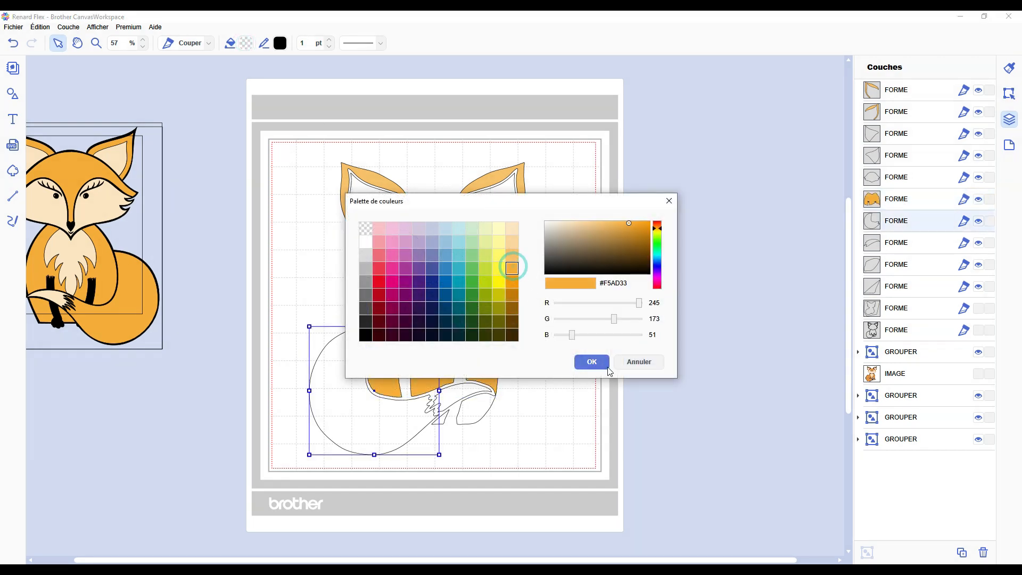
{"action": "left_click", "coordinate": [602, 361]}
{"action": "left_click", "coordinate": [366, 408]}
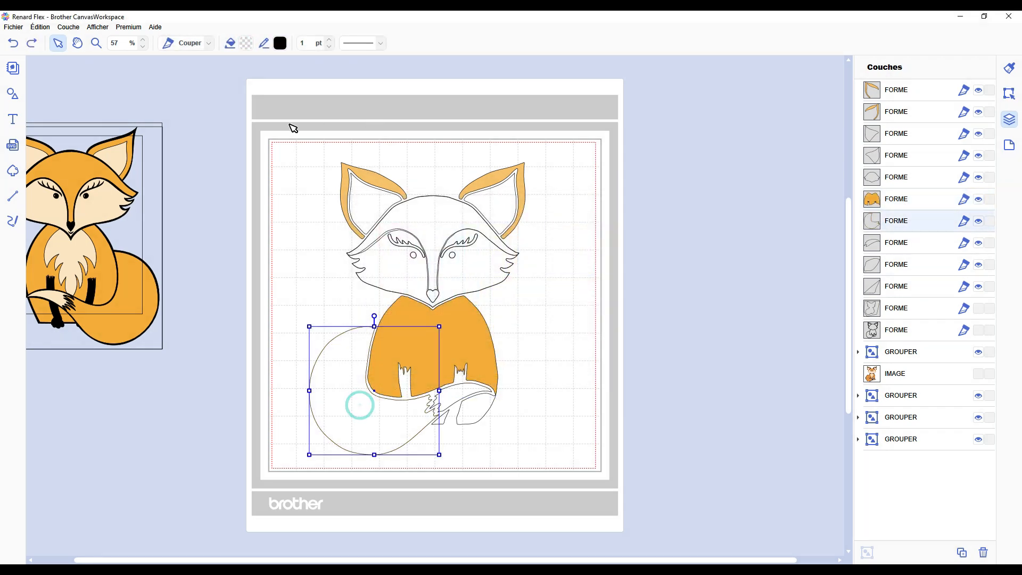
{"action": "left_click", "coordinate": [246, 43]}
{"action": "left_click", "coordinate": [513, 268]}
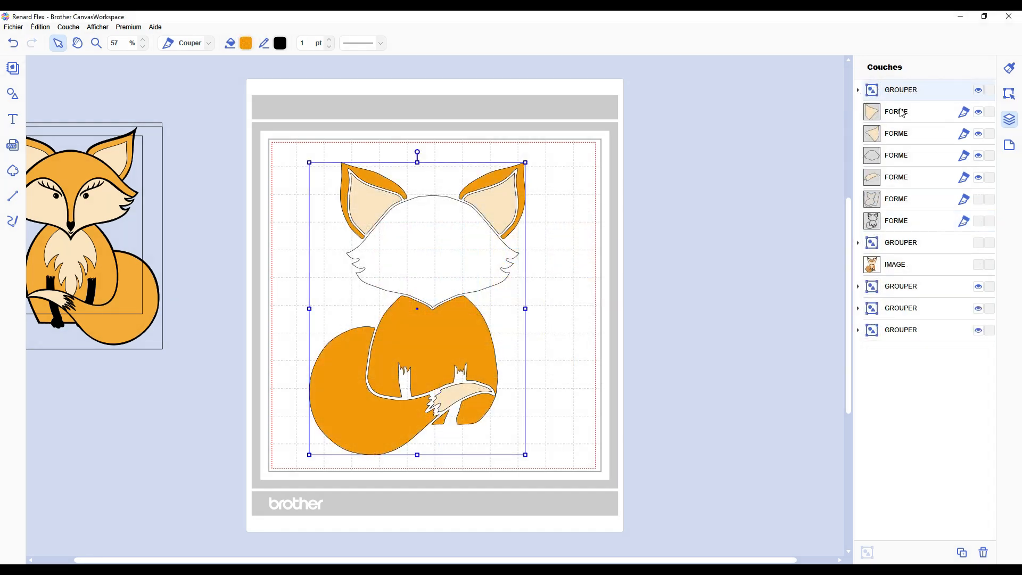
- Group the two cream inner ear shapes with the cream tail tip and collapse the group
{"action": "left_click", "coordinate": [901, 113]}
{"action": "left_click", "coordinate": [899, 133], "text": "ctrl"}
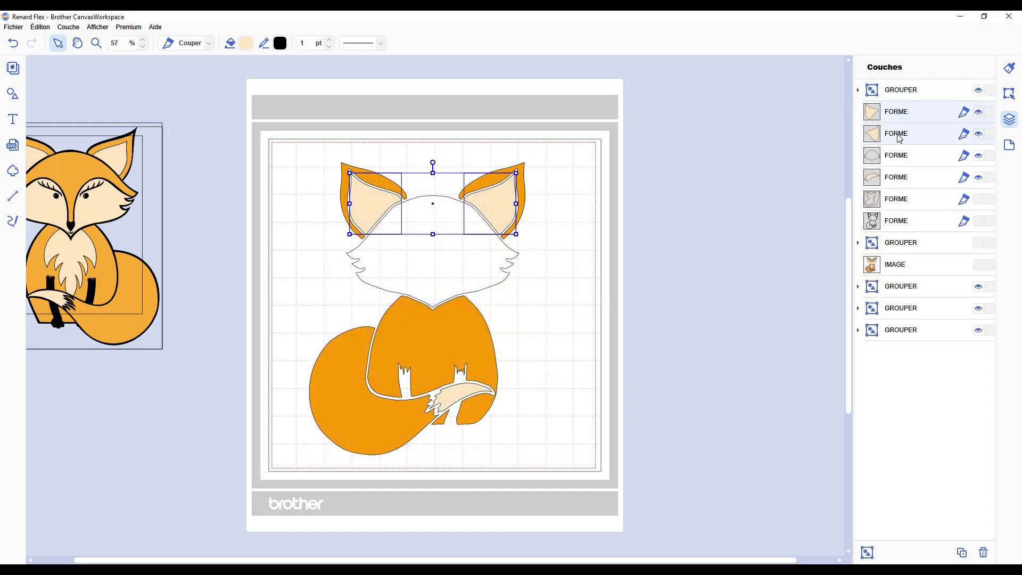
{"action": "left_click", "coordinate": [898, 176], "text": "ctrl"}
{"action": "key", "text": "ctrl+g"}
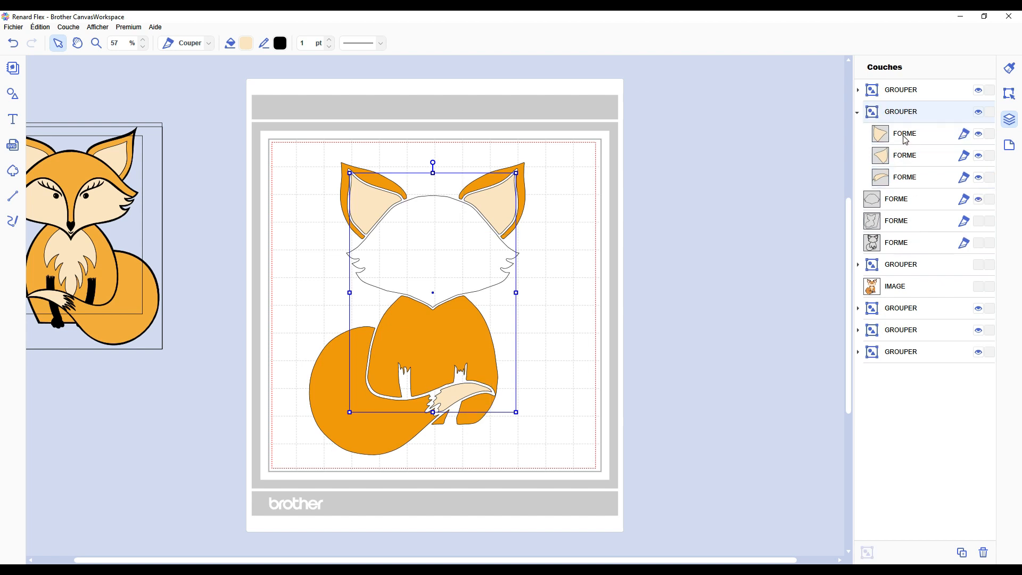
{"action": "left_click", "coordinate": [858, 112]}
{"action": "left_click", "coordinate": [672, 238]}
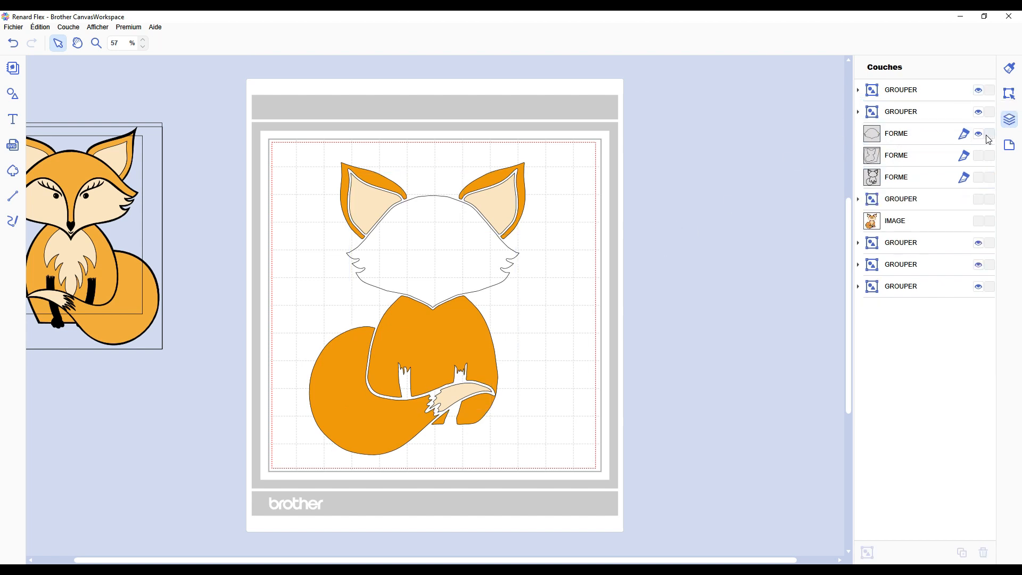
- Show the layer with the polygon around the fox and remove the polygon's points, keeping only the outer silhouette
{"action": "left_click", "coordinate": [979, 156]}
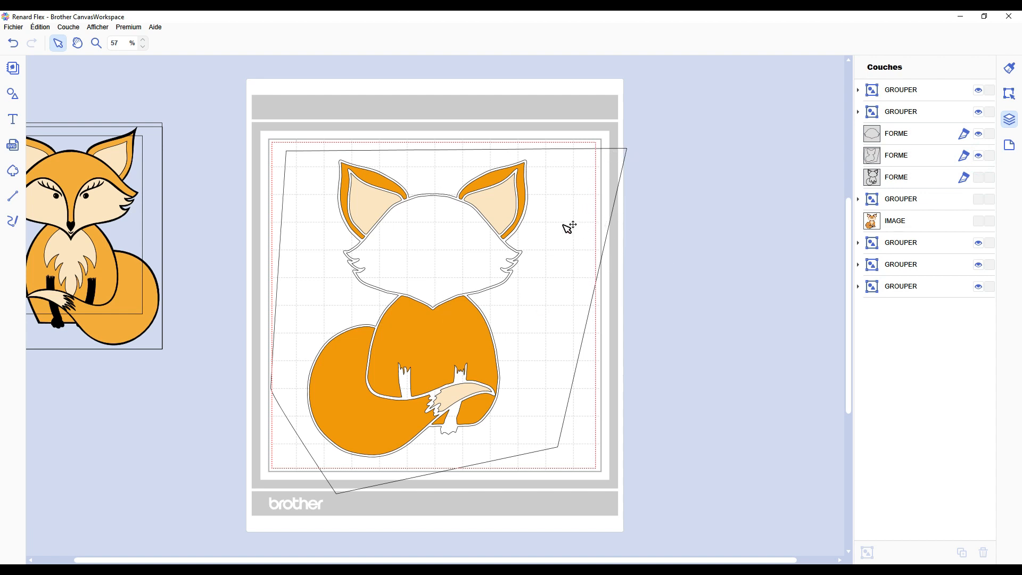
{"action": "double_click", "coordinate": [568, 227]}
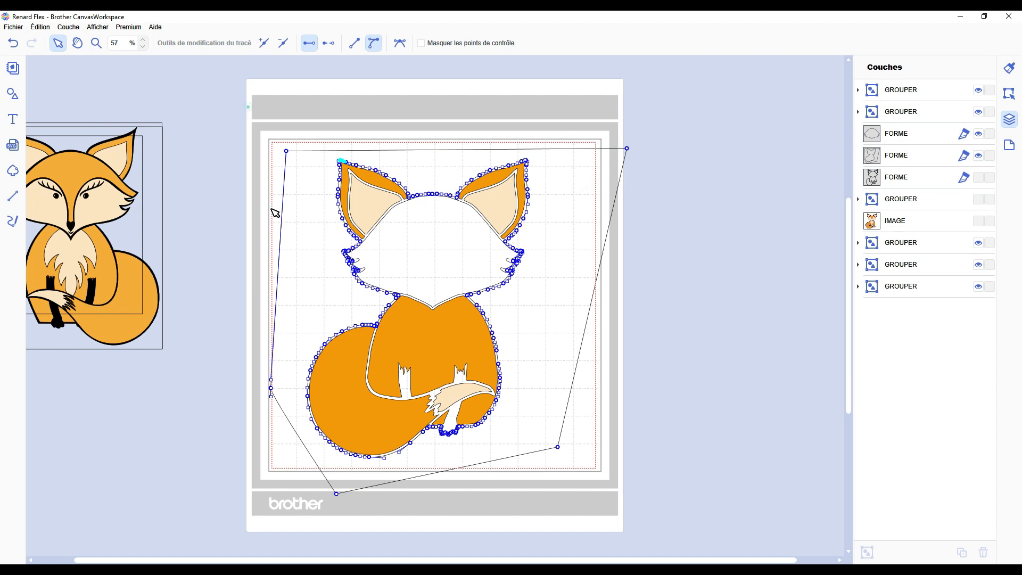
{"action": "left_click_drag", "start_coordinate": [248, 107], "coordinate": [289, 405]}
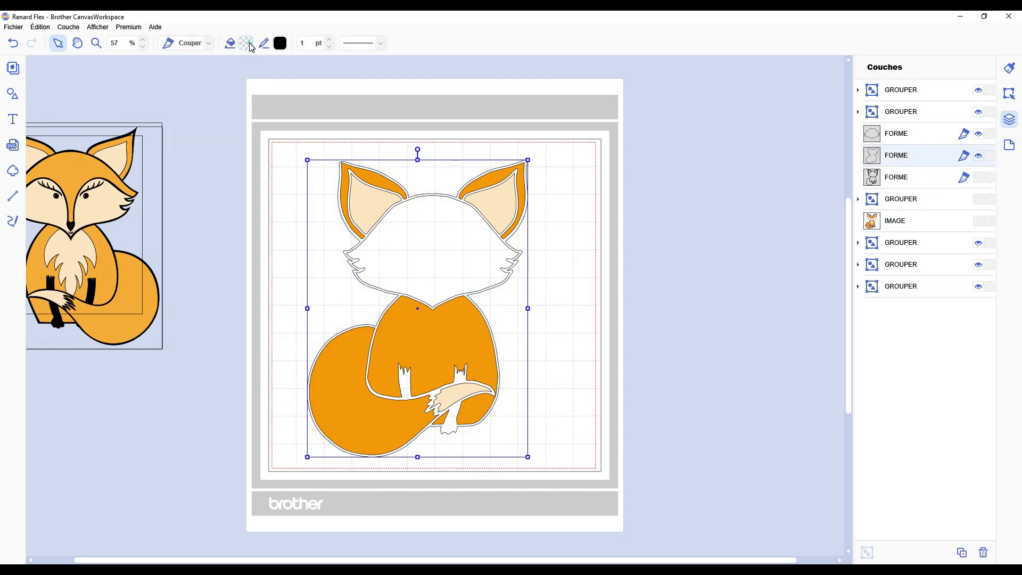
- Fill the fox's outer silhouette with black #000000
{"action": "left_click", "coordinate": [249, 43]}
{"action": "left_click", "coordinate": [364, 337]}
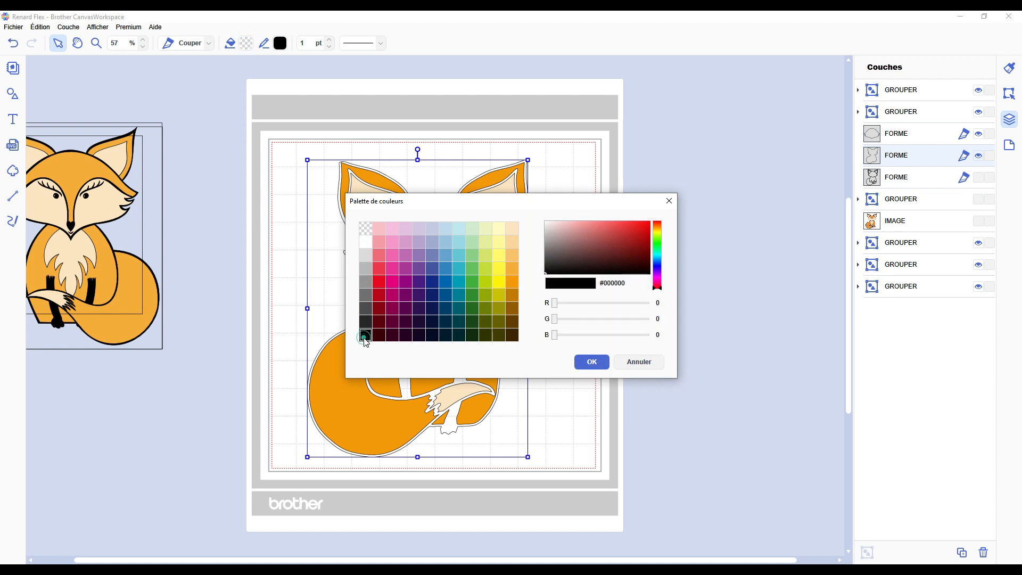
{"action": "left_click", "coordinate": [592, 362]}
{"action": "left_click", "coordinate": [602, 353]}
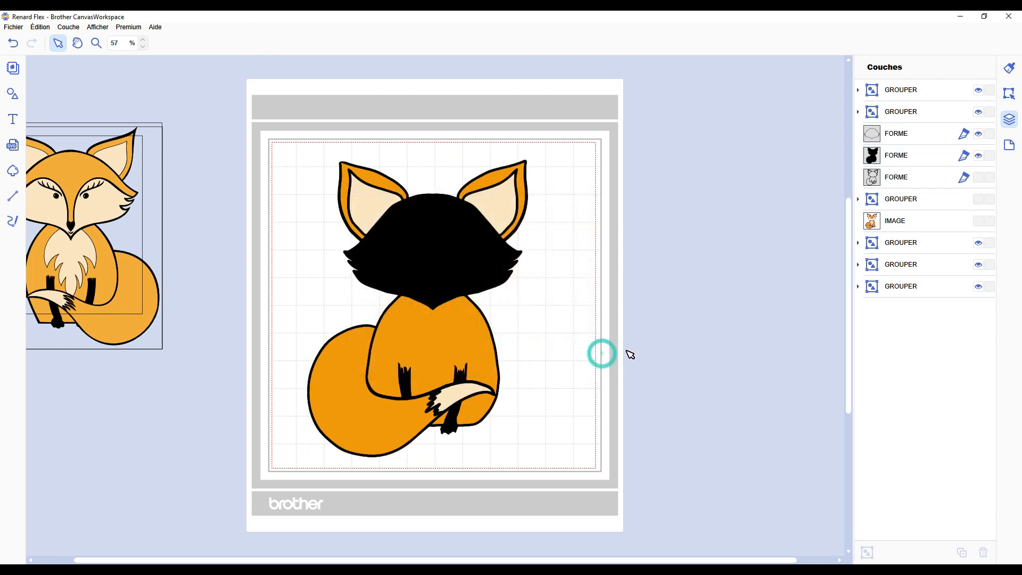
- Move the head outline below the black silhouette and delete it along with the hidden full-trace shape
{"action": "left_click", "coordinate": [366, 259]}
{"action": "left_click_drag", "start_coordinate": [896, 133], "coordinate": [905, 159]}
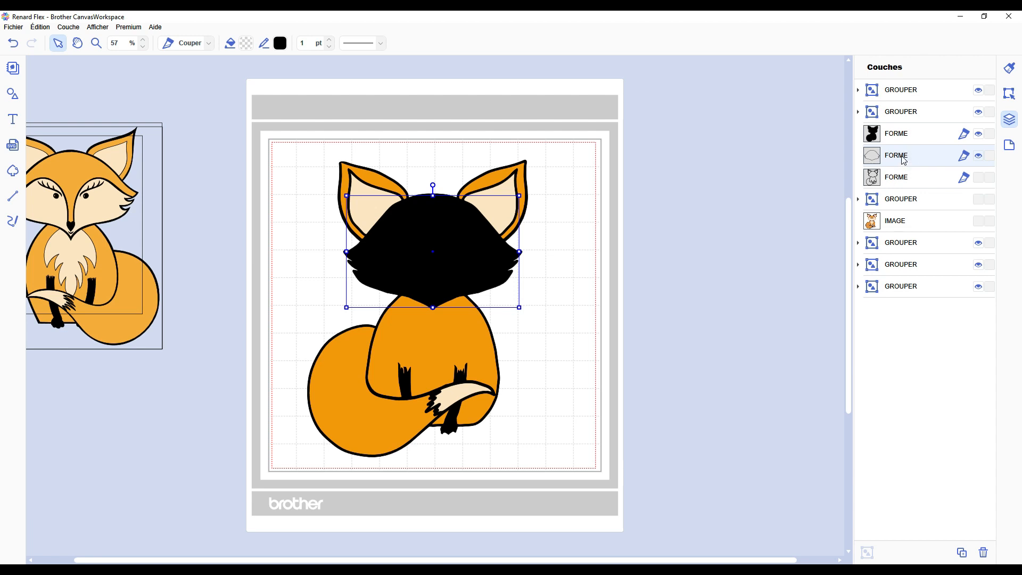
{"action": "key", "text": "Delete"}
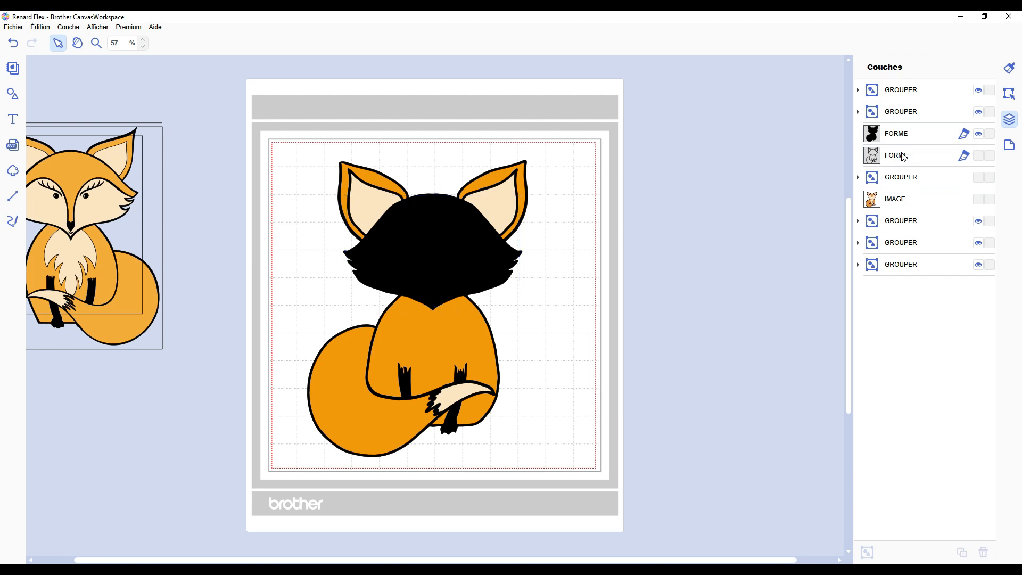
{"action": "left_click", "coordinate": [903, 157]}
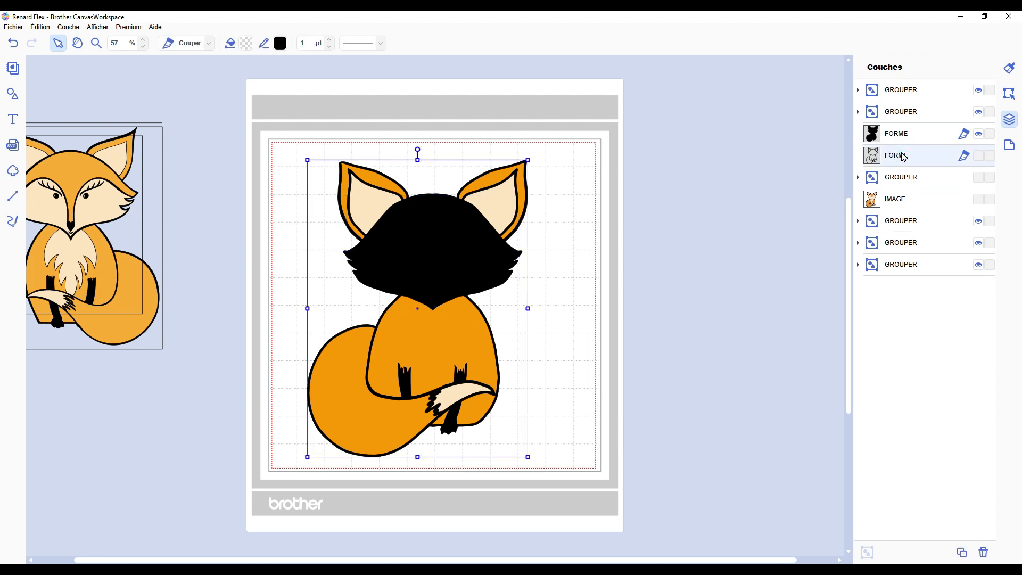
{"action": "key", "text": "Delete"}
- Move the facial details group to the top of the layer stack and show its face, forehead and chest shapes
{"action": "left_click", "coordinate": [857, 161]}
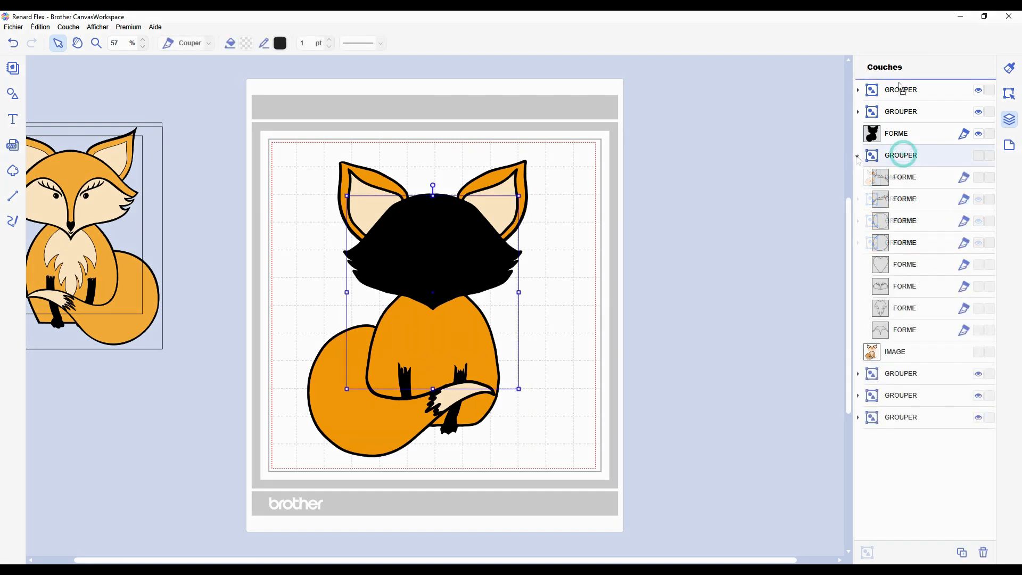
{"action": "left_click_drag", "start_coordinate": [902, 155], "coordinate": [900, 93]}
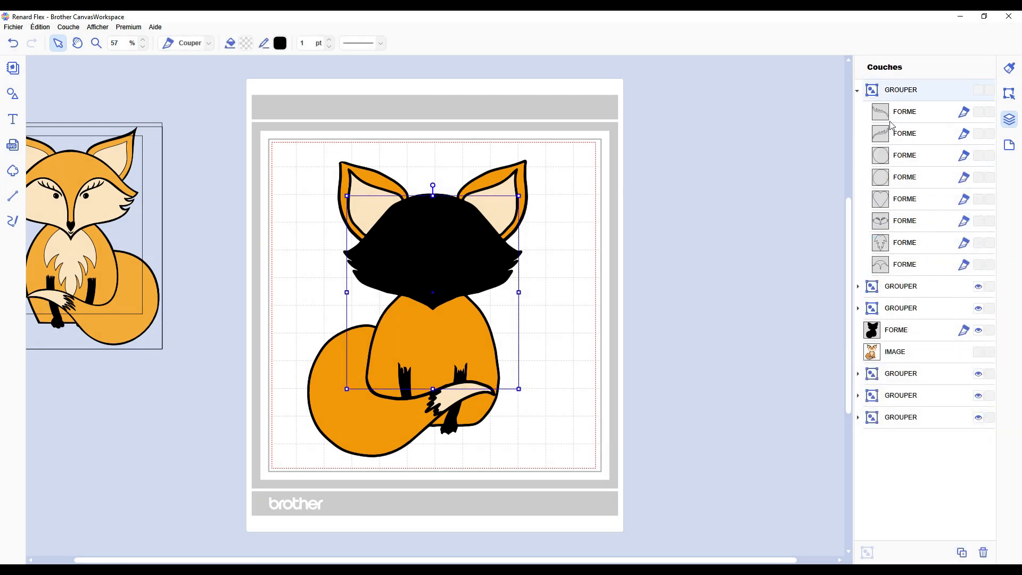
{"action": "left_click", "coordinate": [922, 114]}
{"action": "left_click", "coordinate": [979, 222]}
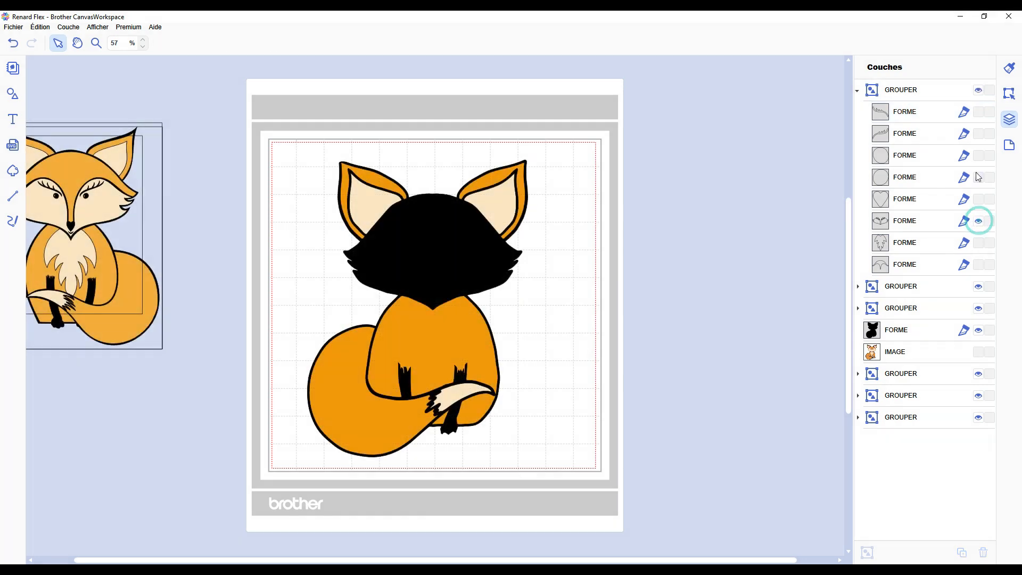
{"action": "left_click", "coordinate": [978, 265]}
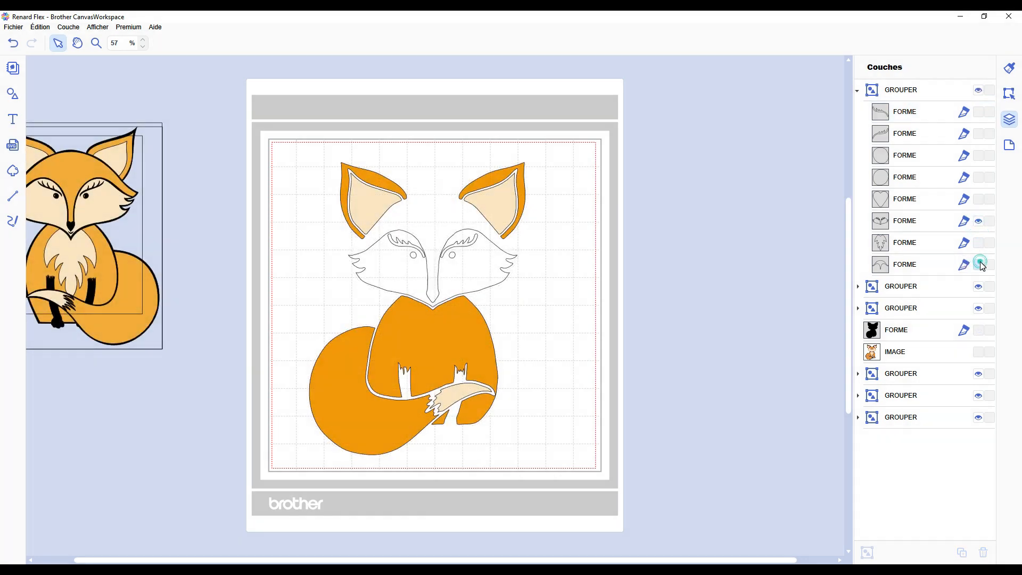
{"action": "left_click", "coordinate": [978, 242]}
- Fill the forehead shape with orange #F5AD33
{"action": "left_click", "coordinate": [405, 267]}
{"action": "left_click", "coordinate": [246, 42]}
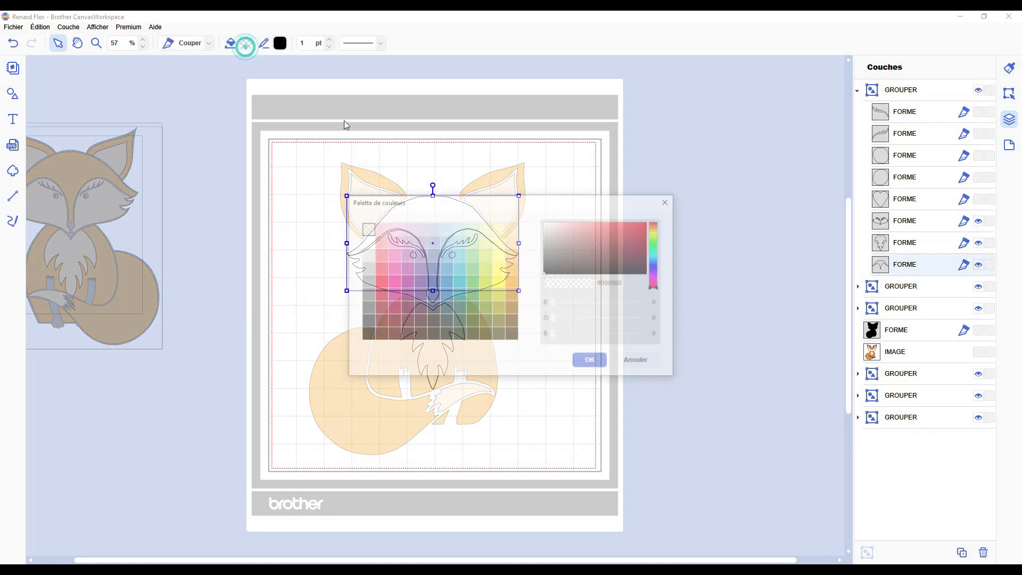
{"action": "left_click", "coordinate": [512, 268]}
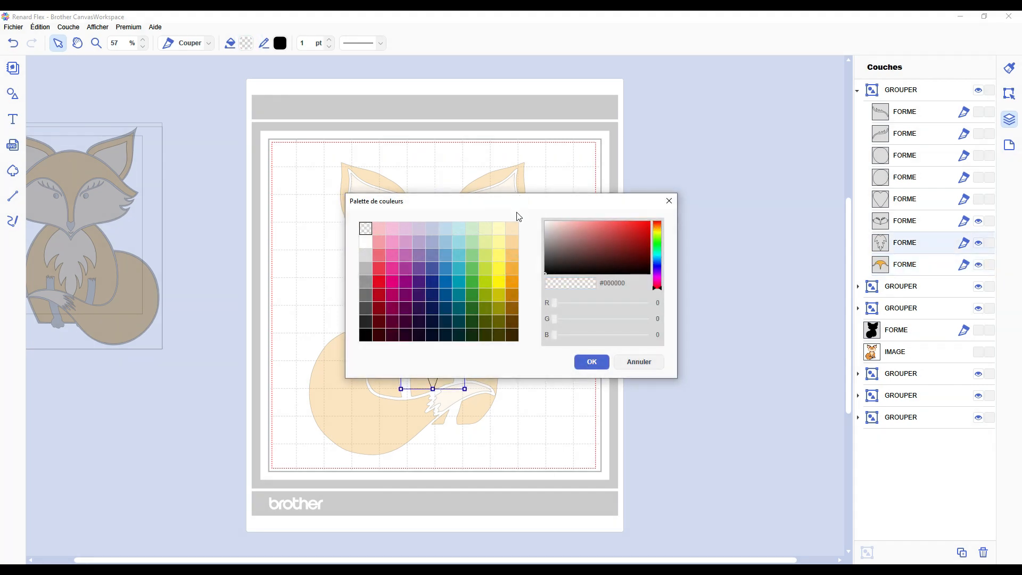
- Fill the chest and face shapes with pale cream and show the black silhouette behind them
{"action": "left_click", "coordinate": [512, 228]}
{"action": "left_click", "coordinate": [588, 368]}
{"action": "left_click", "coordinate": [905, 220]}
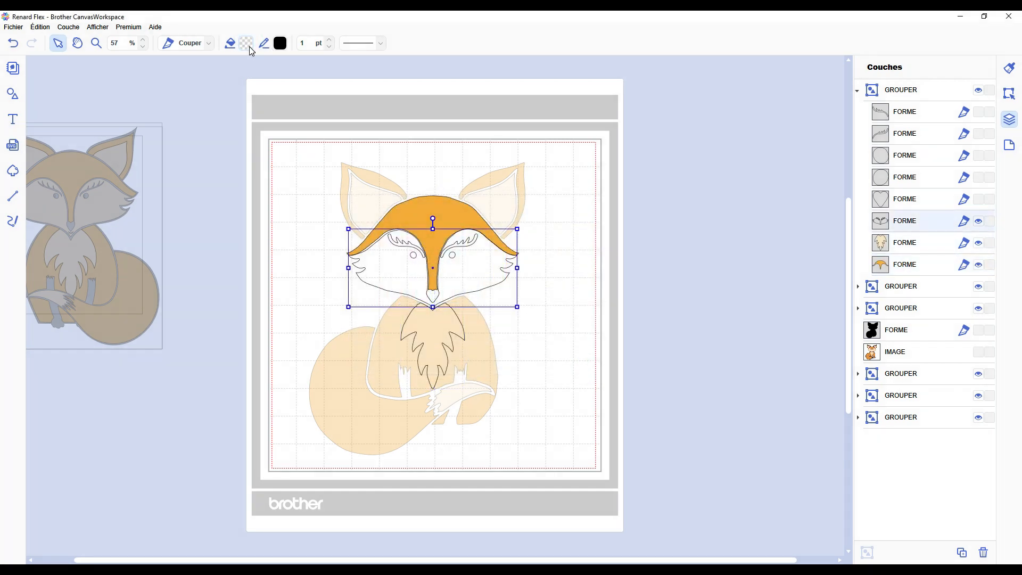
{"action": "left_click", "coordinate": [246, 43]}
{"action": "left_click", "coordinate": [512, 229]}
{"action": "left_click", "coordinate": [592, 361]}
{"action": "left_click", "coordinate": [979, 330]}
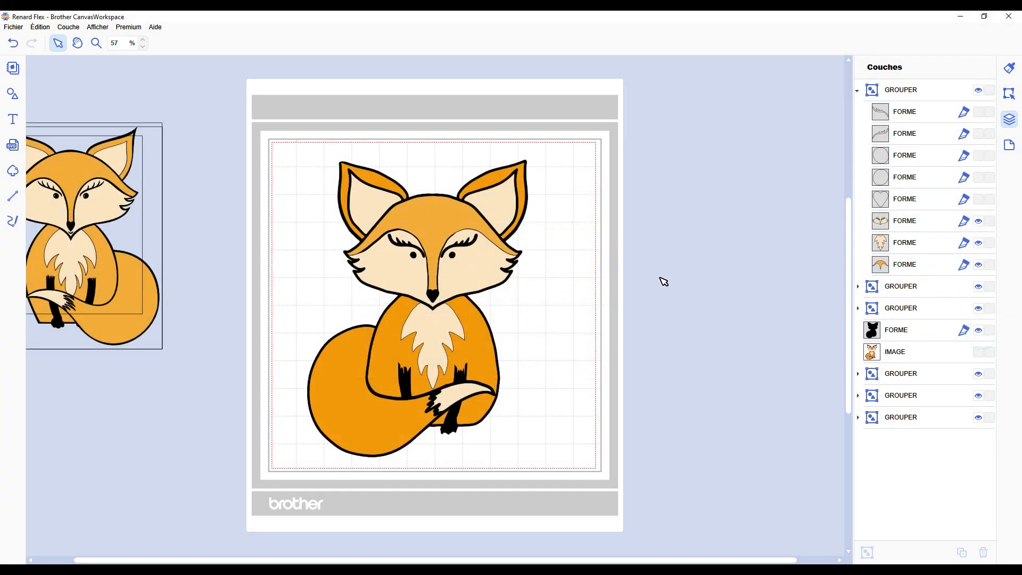
{"action": "left_click", "coordinate": [655, 276]}
- Edit the chest shape's points, reducing its upper left edge to one smooth curve and adjusting the curve's handle
{"action": "scroll", "coordinate": [469, 314], "scroll_direction": "up", "scroll_amount": 3}
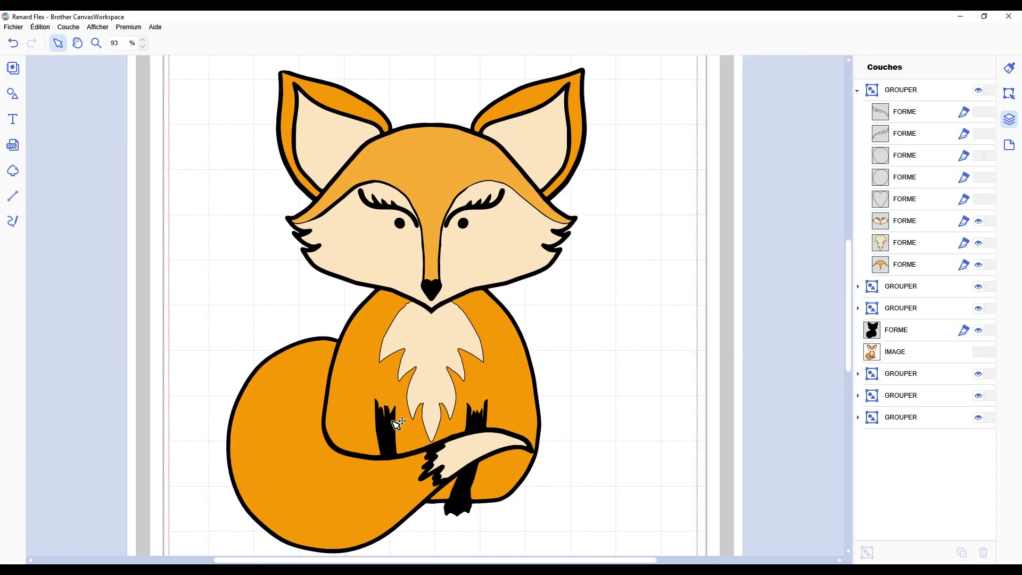
{"action": "scroll", "coordinate": [377, 358], "scroll_direction": "up", "scroll_amount": 6}
{"action": "left_click", "coordinate": [397, 341]}
{"action": "double_click", "coordinate": [395, 341]}
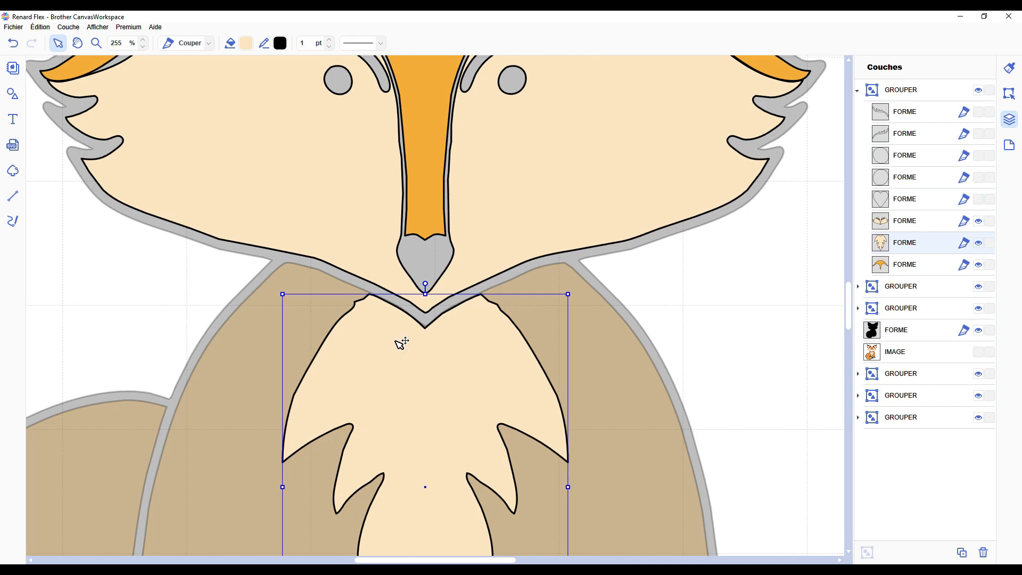
{"action": "double_click", "coordinate": [396, 341]}
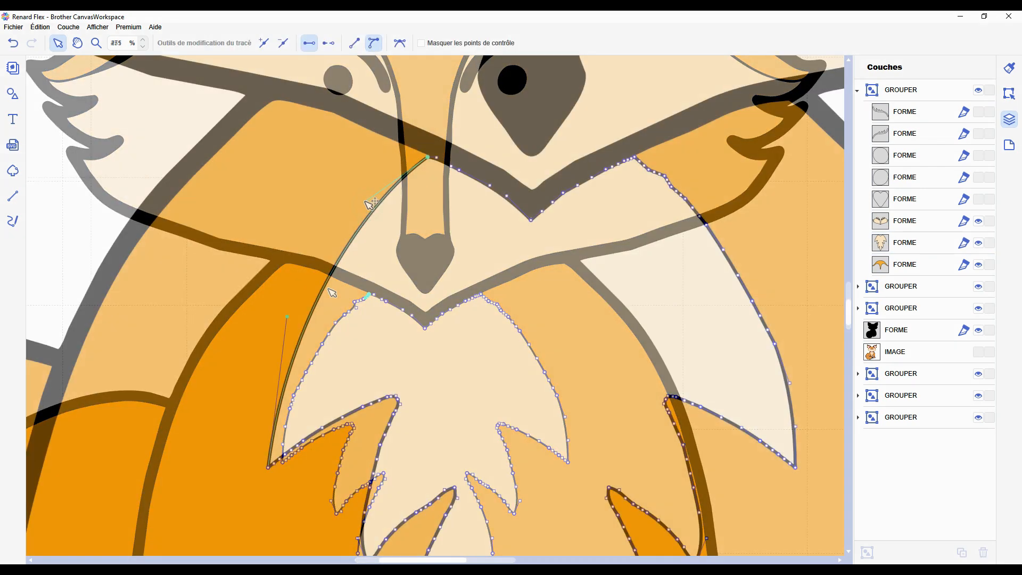
{"action": "left_click_drag", "start_coordinate": [371, 195], "coordinate": [362, 202]}
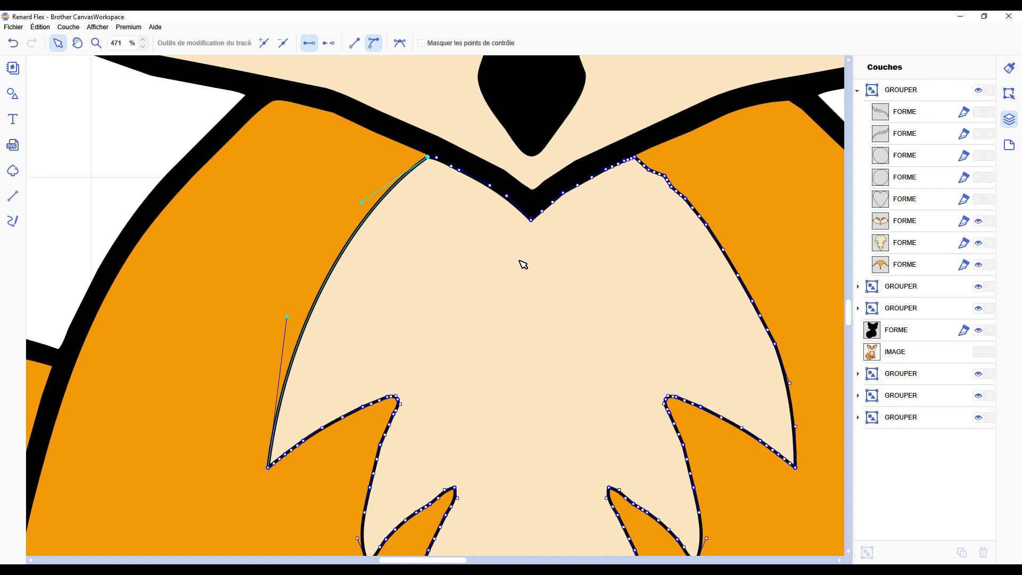
- Delete the surplus points along the upper edge of the chest's middle left tuft and reshape it as one smooth curve
{"action": "scroll", "coordinate": [520, 260], "scroll_direction": "down", "scroll_amount": 5}
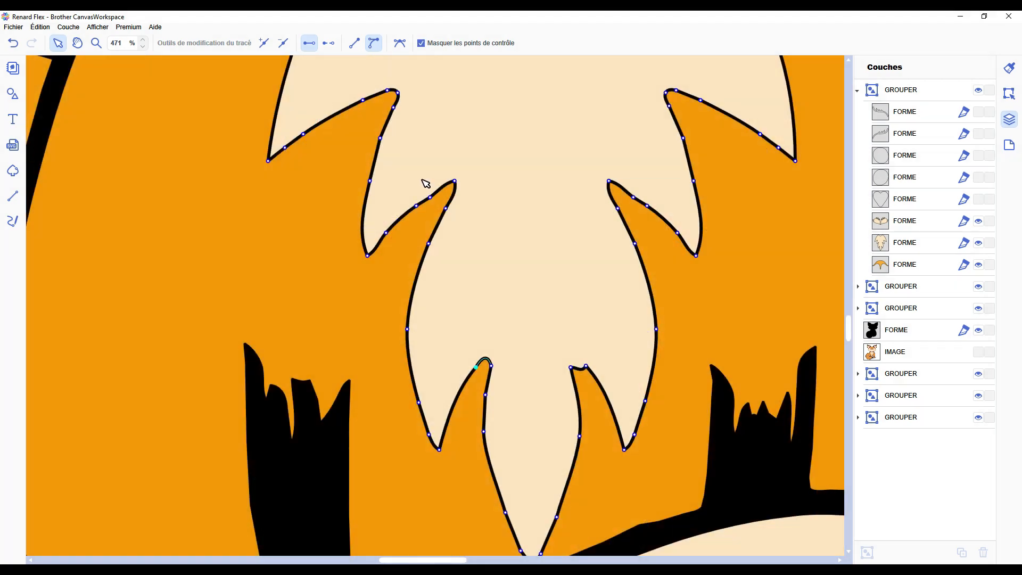
{"action": "left_click_drag", "start_coordinate": [400, 188], "coordinate": [434, 212]}
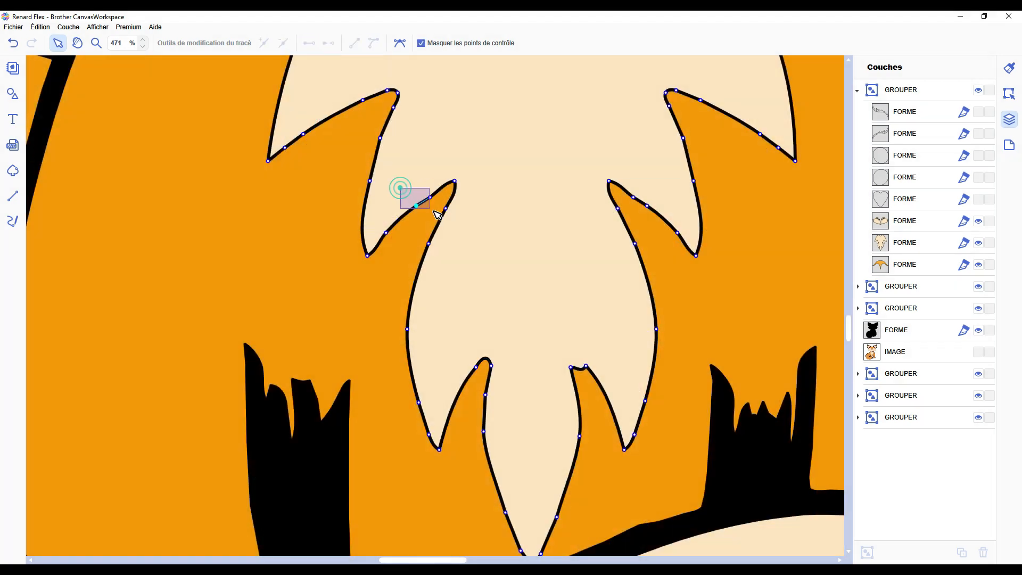
{"action": "key", "text": "Delete"}
{"action": "left_click", "coordinate": [386, 232]}
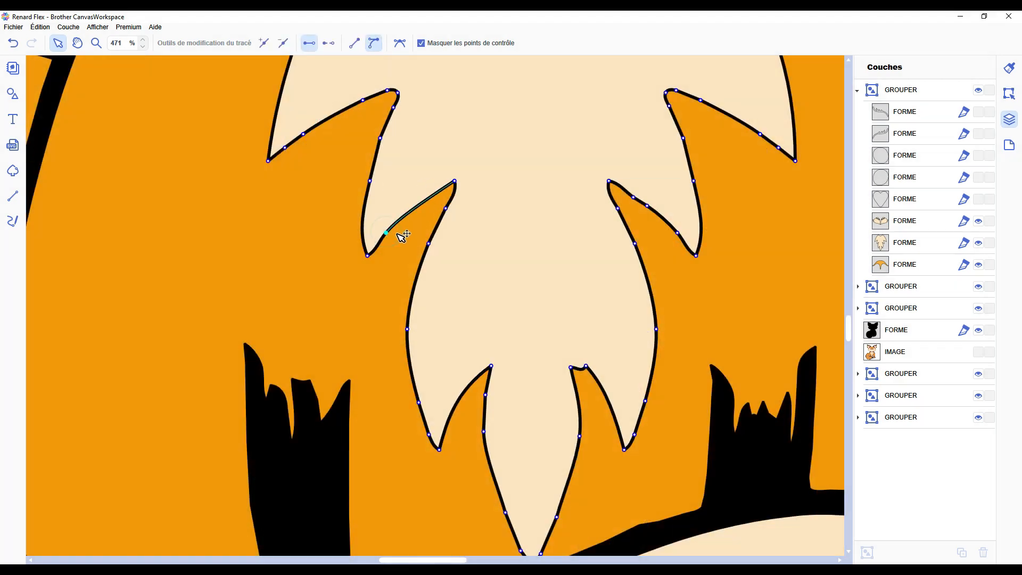
{"action": "key", "text": "Delete"}
{"action": "left_click", "coordinate": [455, 181]}
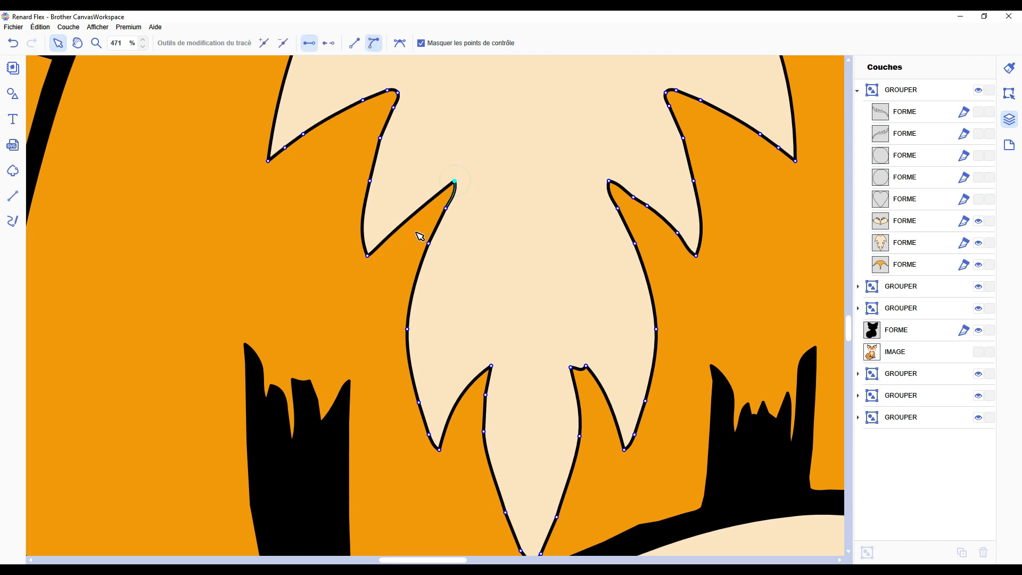
{"action": "left_click", "coordinate": [368, 255]}
{"action": "left_click", "coordinate": [400, 44]}
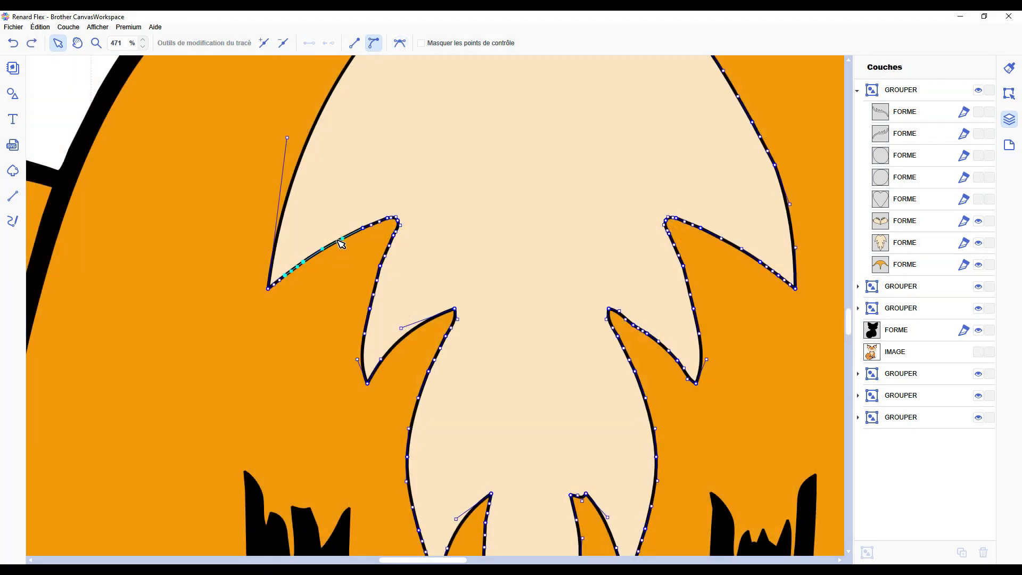
- Delete the surplus points along both edges of the chest's top left tuft, leaving smooth curves
{"action": "left_click_drag", "start_coordinate": [349, 219], "coordinate": [382, 236]}
{"action": "key", "text": "Delete"}
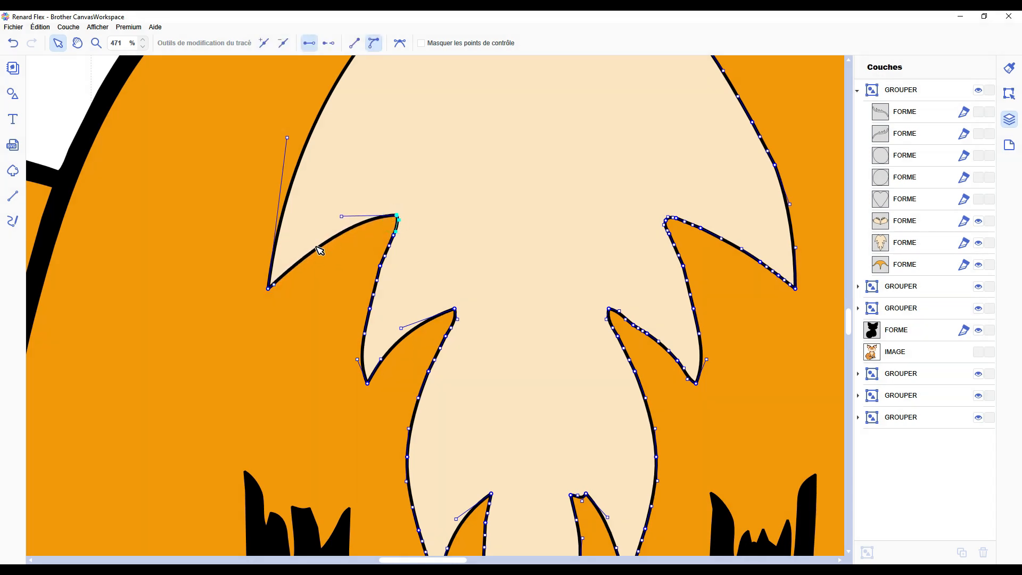
{"action": "left_click", "coordinate": [273, 282]}
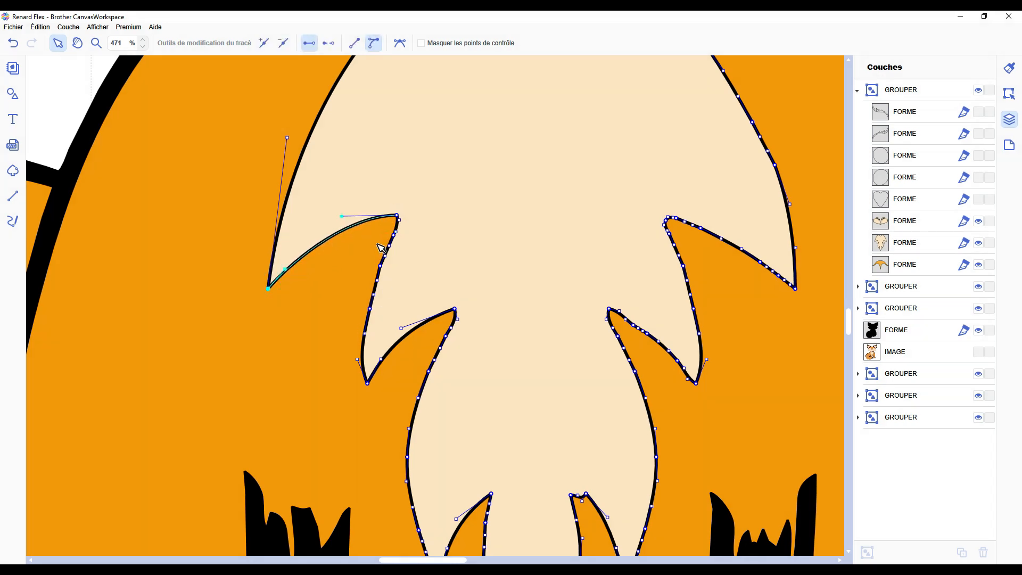
{"action": "left_click_drag", "start_coordinate": [373, 223], "coordinate": [410, 319]}
{"action": "key", "text": "Delete"}
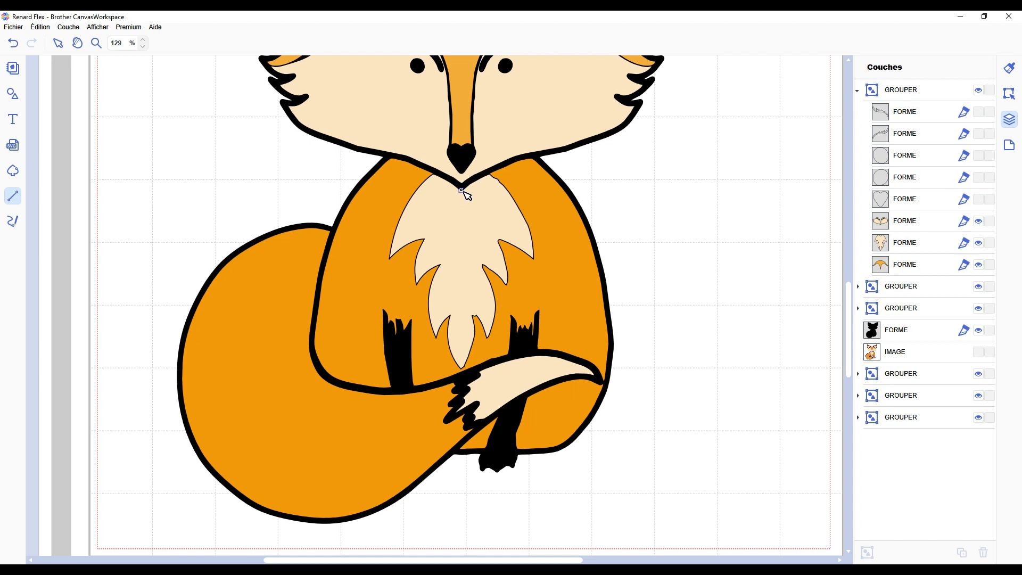
- Draw a closed polygon around the left half of the chest, with its straight vertical edge on the chest's centre line
{"action": "left_click", "coordinate": [461, 190]}
{"action": "left_click", "coordinate": [434, 396]}
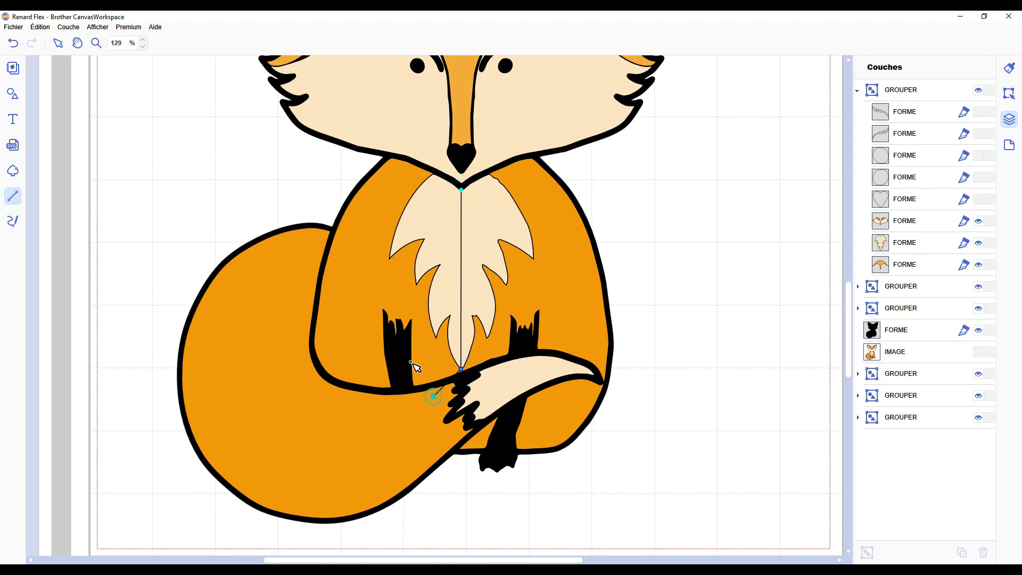
{"action": "left_click", "coordinate": [350, 296]}
{"action": "left_click", "coordinate": [384, 190]}
{"action": "left_click", "coordinate": [428, 150]}
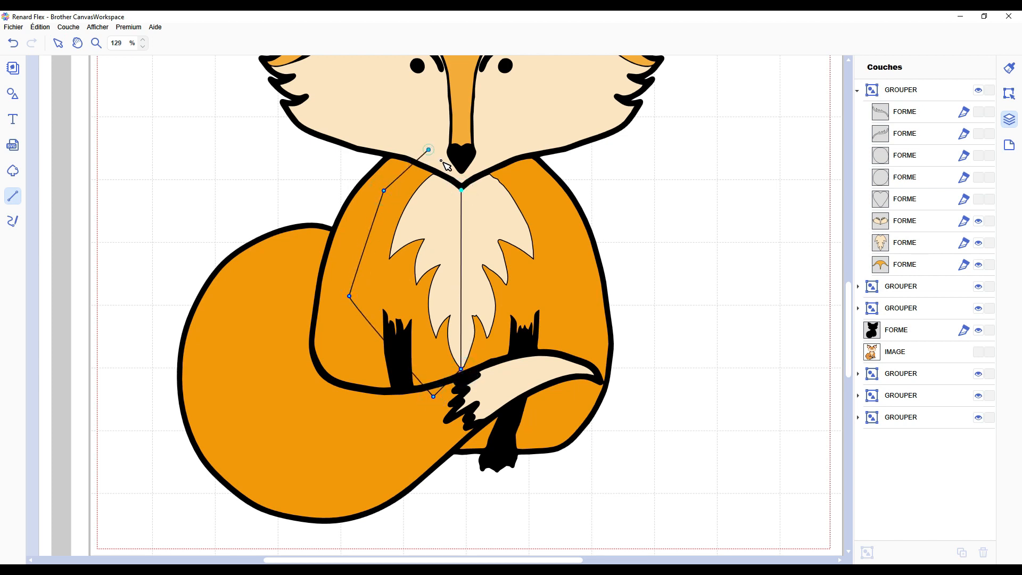
{"action": "left_click", "coordinate": [461, 190]}
- Move the chest shape out of its group to the stack's top and try to trim it with the polygon
{"action": "left_click_drag", "start_coordinate": [903, 272], "coordinate": [897, 96]}
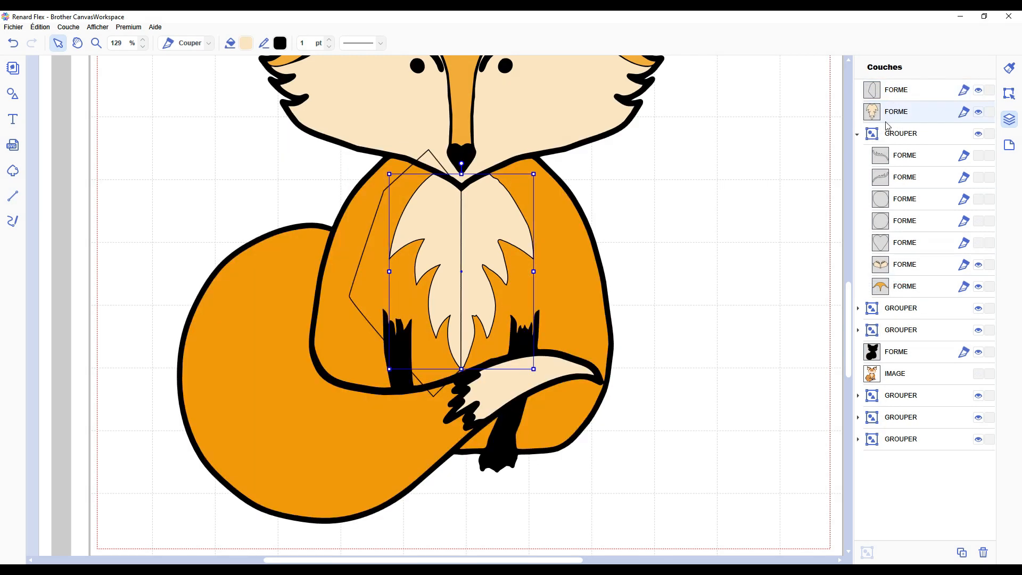
{"action": "left_click", "coordinate": [905, 92], "text": "ctrl"}
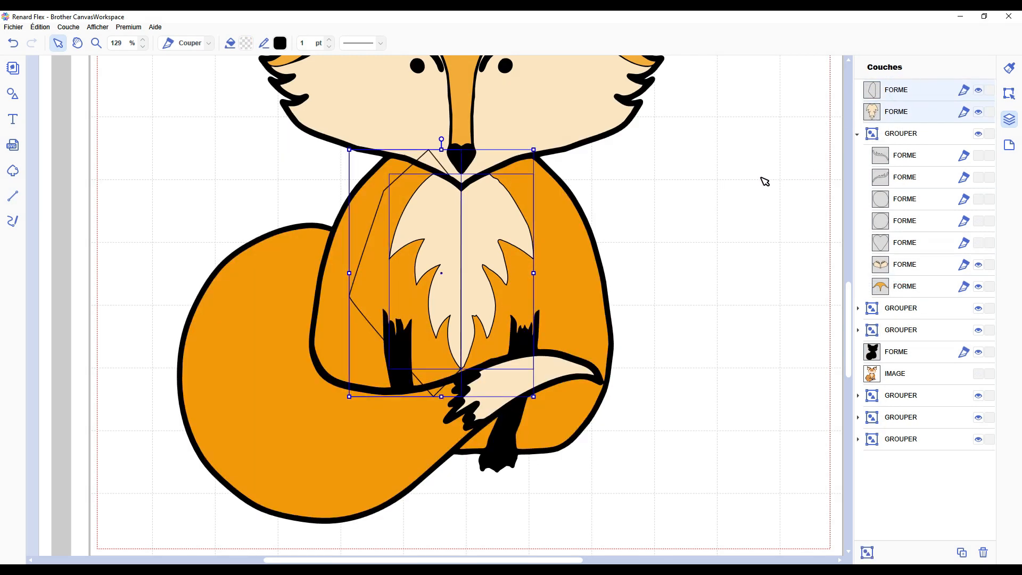
{"action": "key", "text": "ctrl+shift+d"}
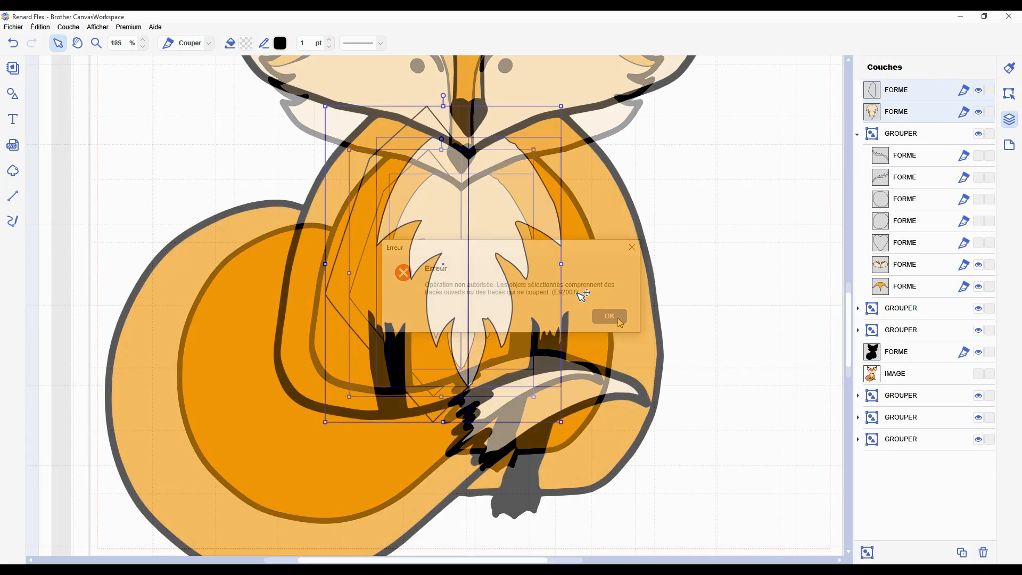
- Edit the chest shape's points and delete the surplus ones on its right half
{"action": "scroll", "coordinate": [577, 290], "scroll_direction": "up", "scroll_amount": 3}
{"action": "left_click", "coordinate": [728, 188]}
{"action": "left_click", "coordinate": [533, 174]}
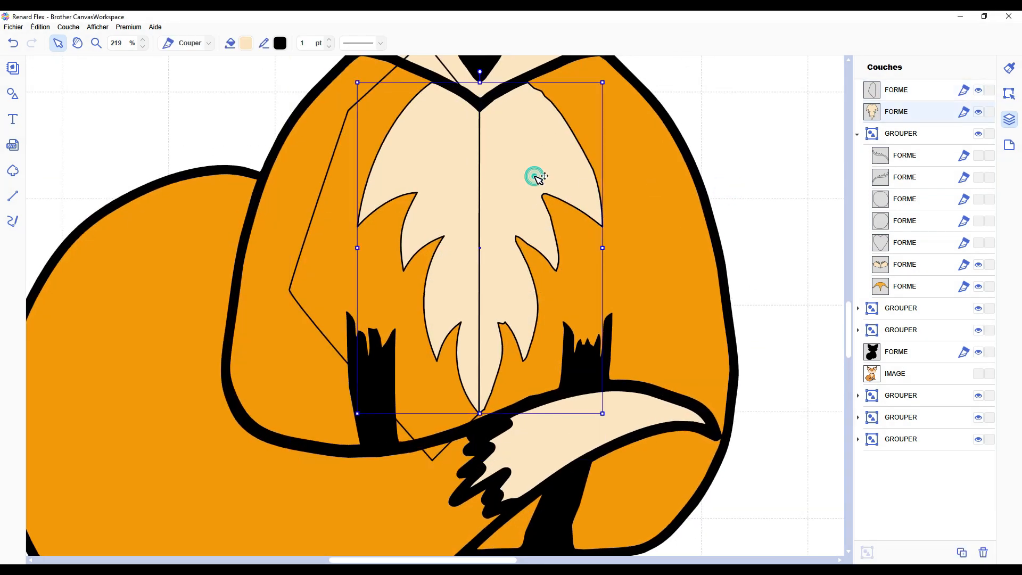
{"action": "double_click", "coordinate": [532, 174]}
{"action": "left_click_drag", "start_coordinate": [494, 73], "coordinate": [615, 351]}
{"action": "key", "text": "Delete"}
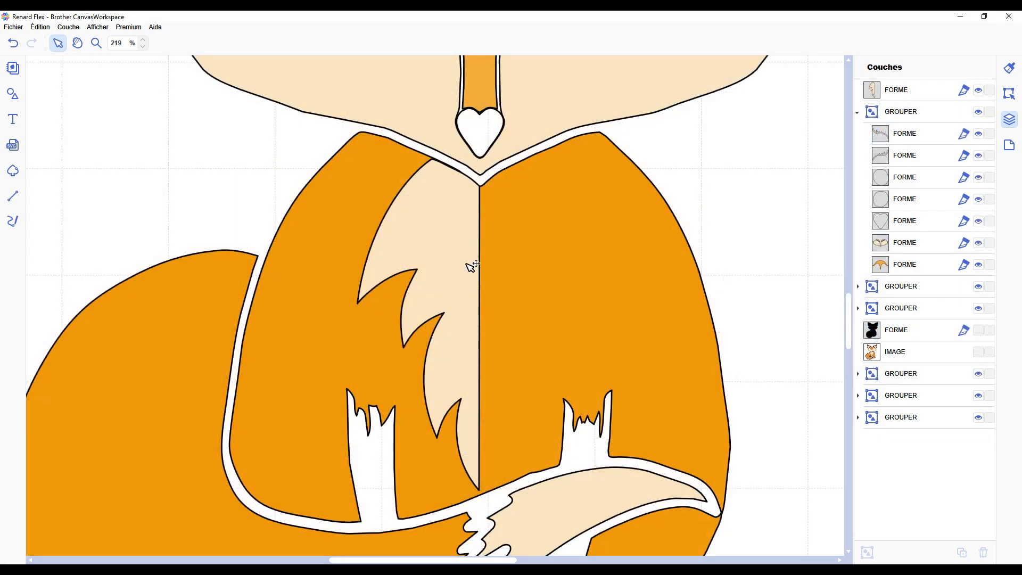
- Duplicate the left chest half, flip the copy horizontally and place it against the centre line as the right half
{"action": "left_click", "coordinate": [448, 273]}
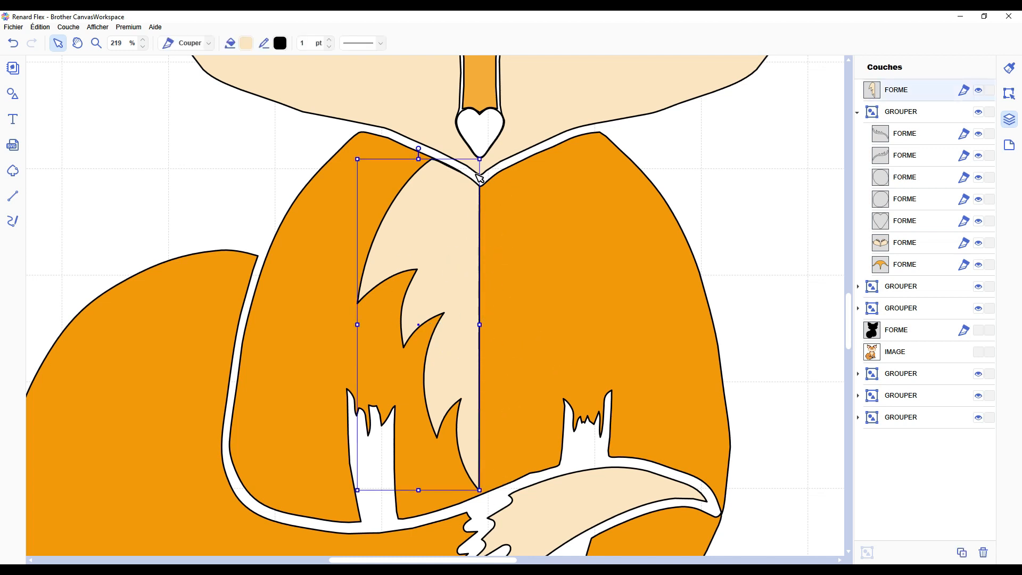
{"action": "key", "text": "ctrl+d"}
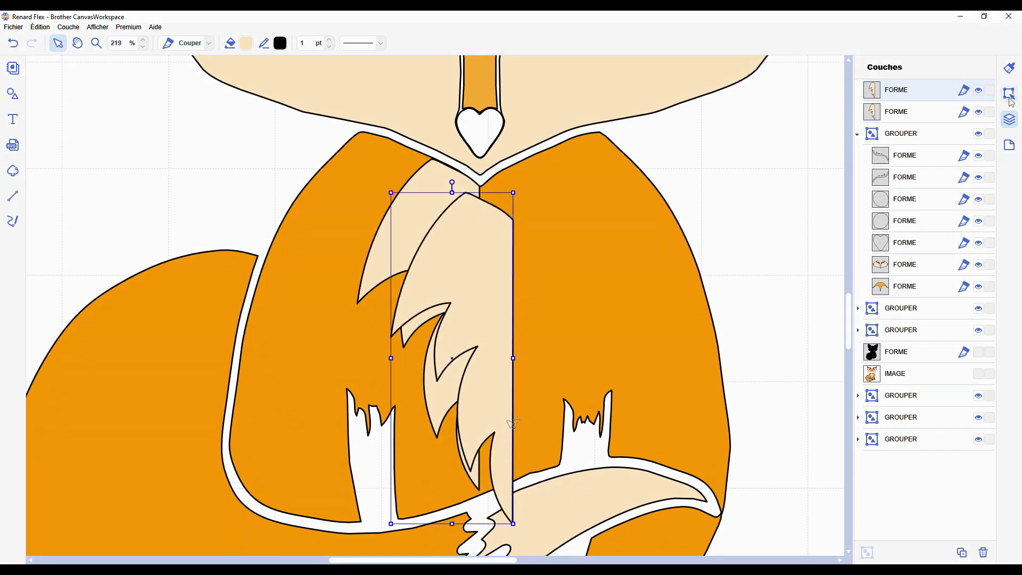
{"action": "left_click", "coordinate": [1009, 93]}
{"action": "left_click", "coordinate": [931, 247]}
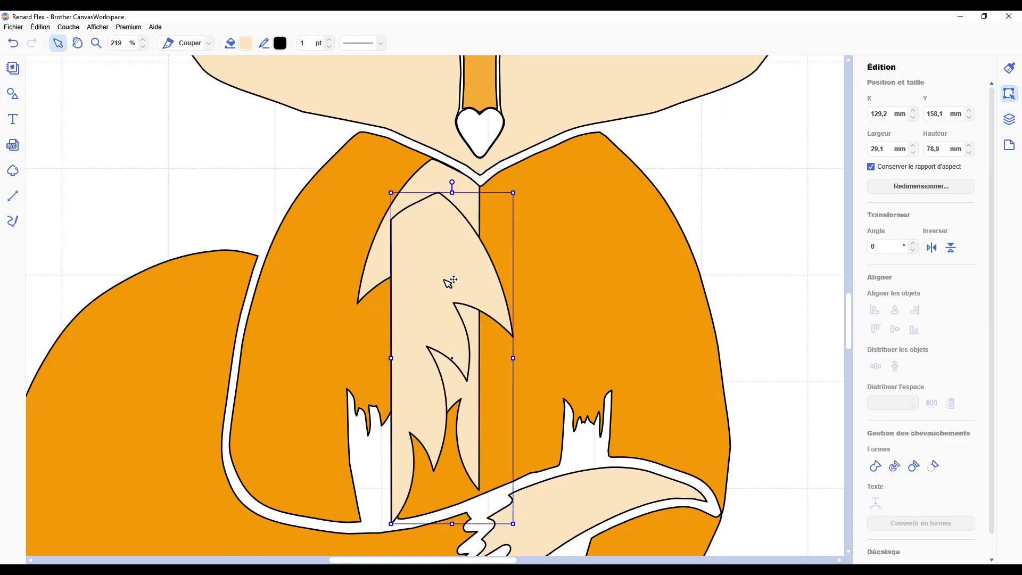
{"action": "left_click_drag", "start_coordinate": [450, 281], "coordinate": [536, 248]}
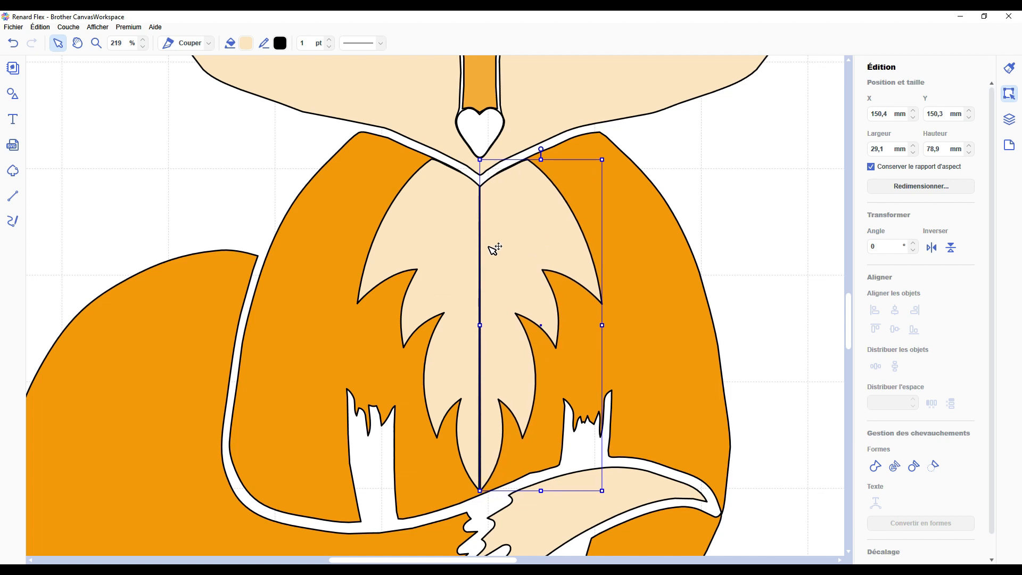
- Align the two chest halves vertically on their middles and distribute them horizontally with 0 mm spacing
{"action": "left_click", "coordinate": [467, 247], "text": "shift"}
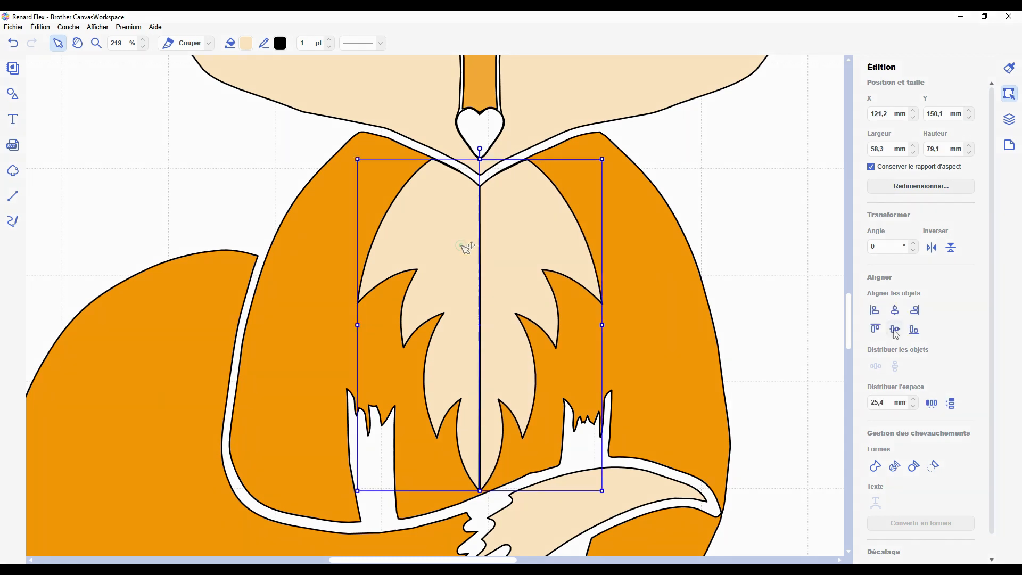
{"action": "double_click", "coordinate": [891, 404]}
{"action": "type", "text": "0"}
{"action": "left_click", "coordinate": [931, 404]}
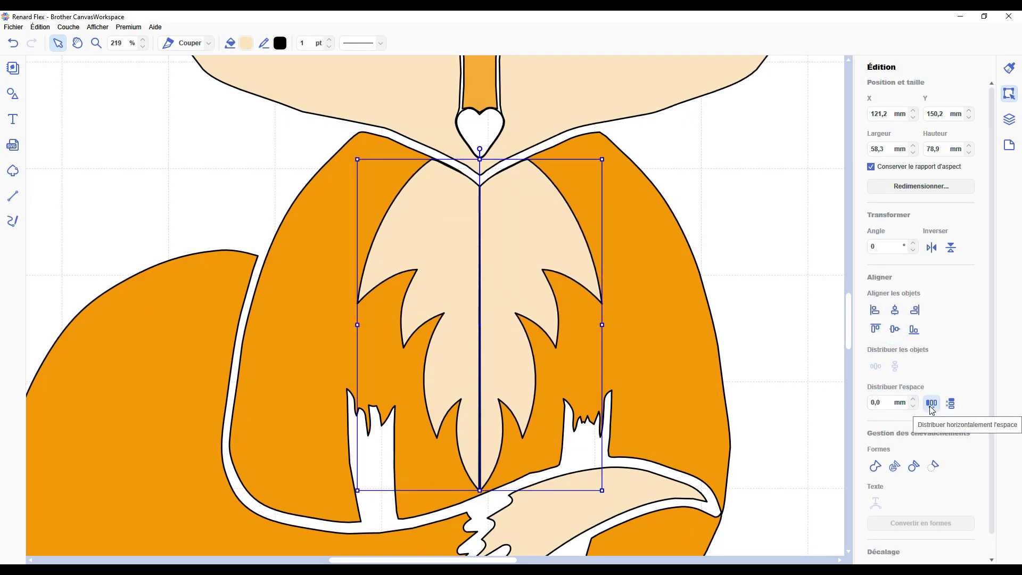
- Undo the first merge of the chest halves, overlap them slightly by reducing their spacing, and merge them into one shape
{"action": "left_click_drag", "start_coordinate": [880, 403], "coordinate": [847, 402]}
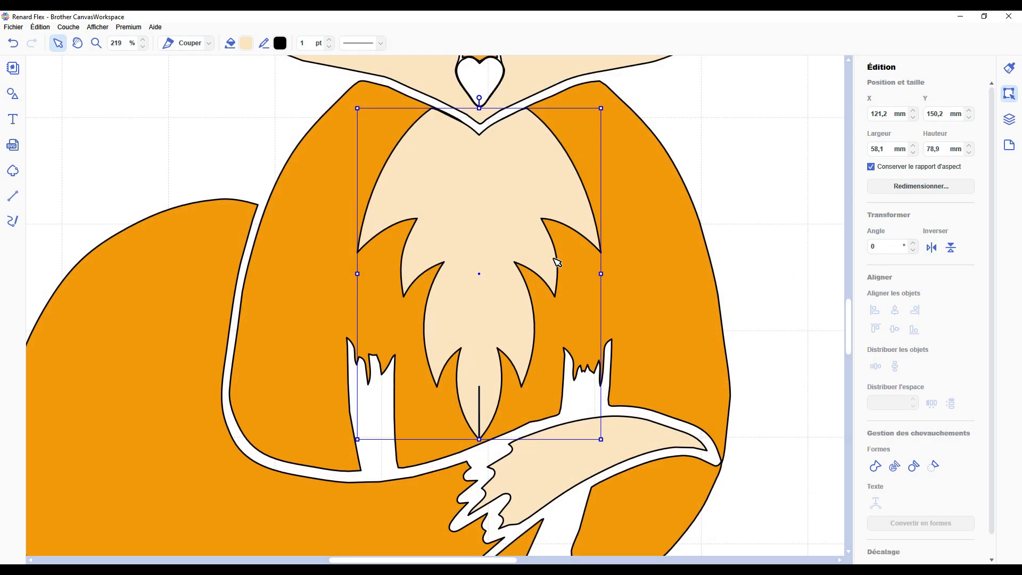
{"action": "key", "text": "ctrl+z"}
{"action": "left_click", "coordinate": [525, 240]}
{"action": "left_click", "coordinate": [454, 231], "text": "shift"}
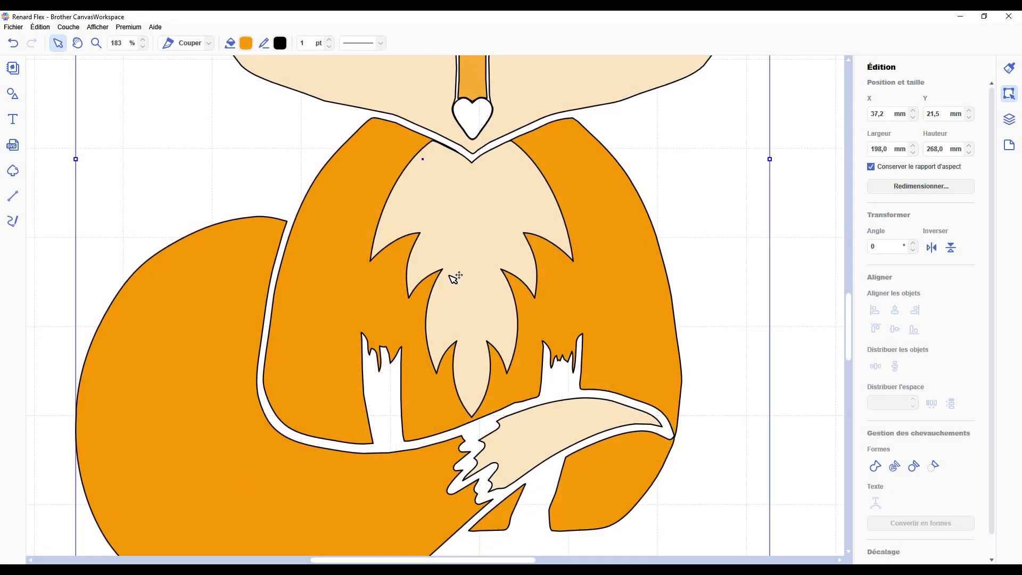
- Examine the merged chest shape on the fox and check its remaining contour points
{"action": "scroll", "coordinate": [457, 276], "scroll_direction": "up", "scroll_amount": 3}
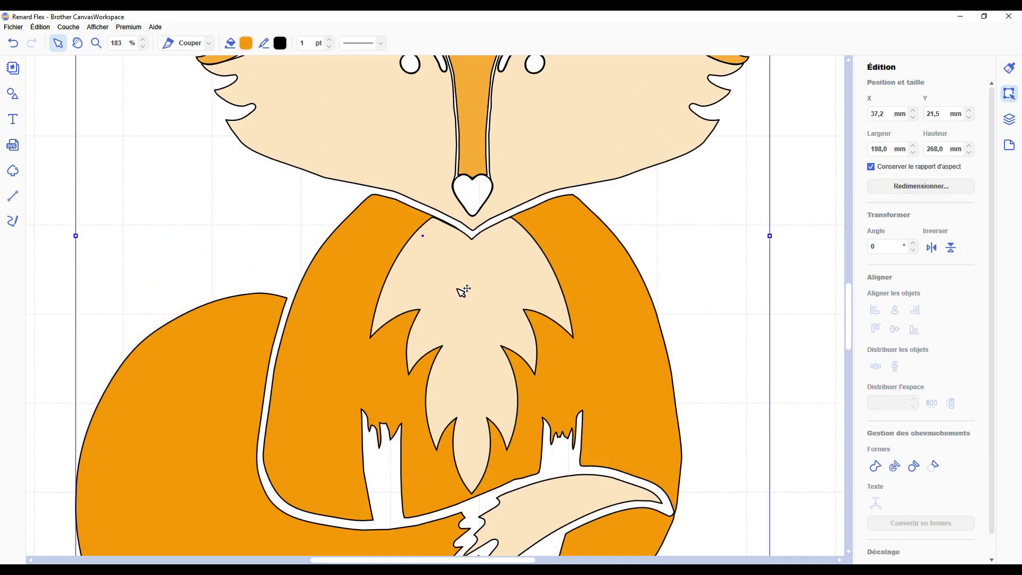
{"action": "left_click", "coordinate": [461, 289]}
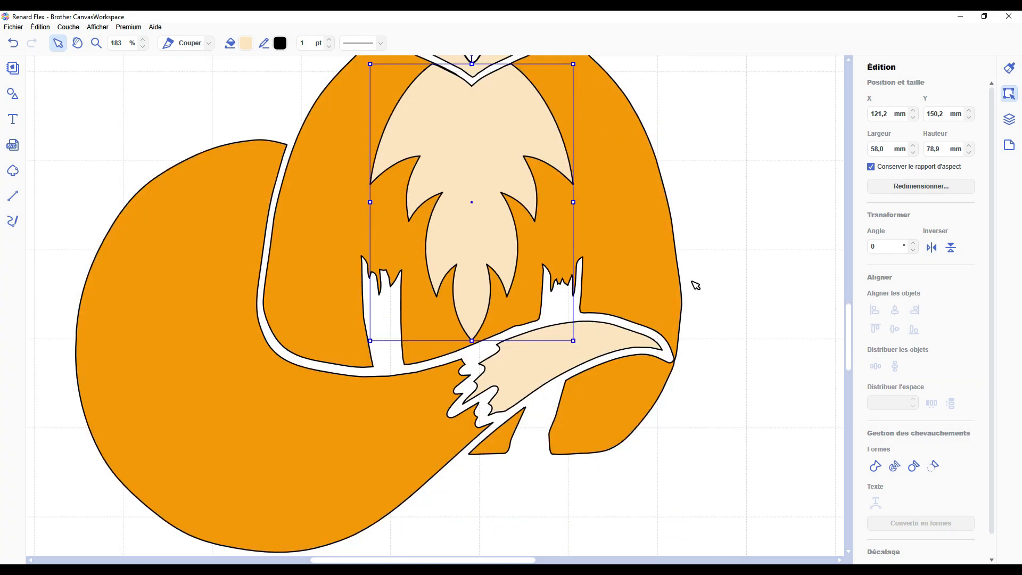
{"action": "scroll", "coordinate": [696, 285], "scroll_direction": "down", "scroll_amount": 4}
{"action": "scroll", "coordinate": [609, 255], "scroll_direction": "up", "scroll_amount": 3}
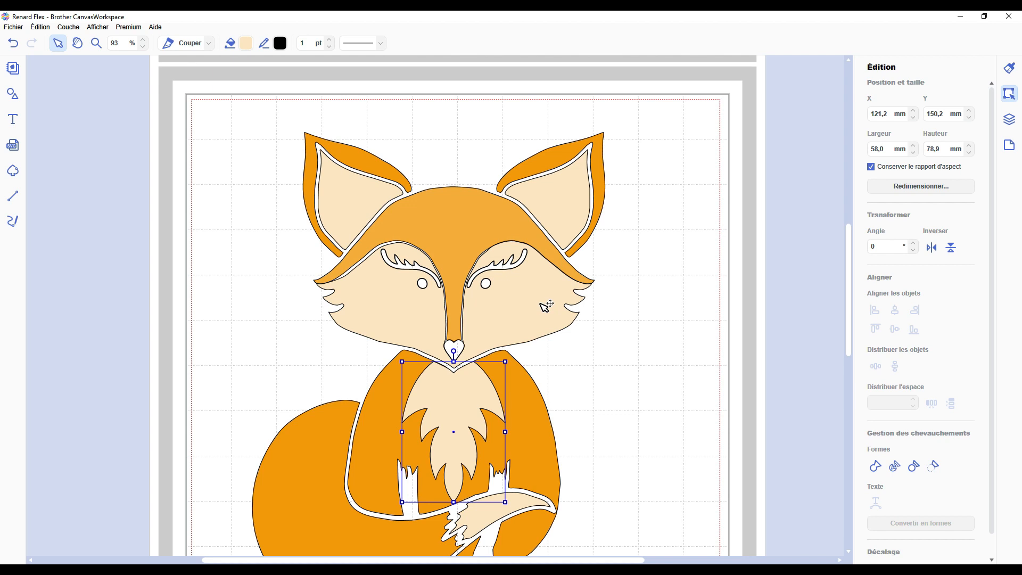
{"action": "scroll", "coordinate": [544, 305], "scroll_direction": "down", "scroll_amount": 5}
{"action": "left_click", "coordinate": [605, 266]}
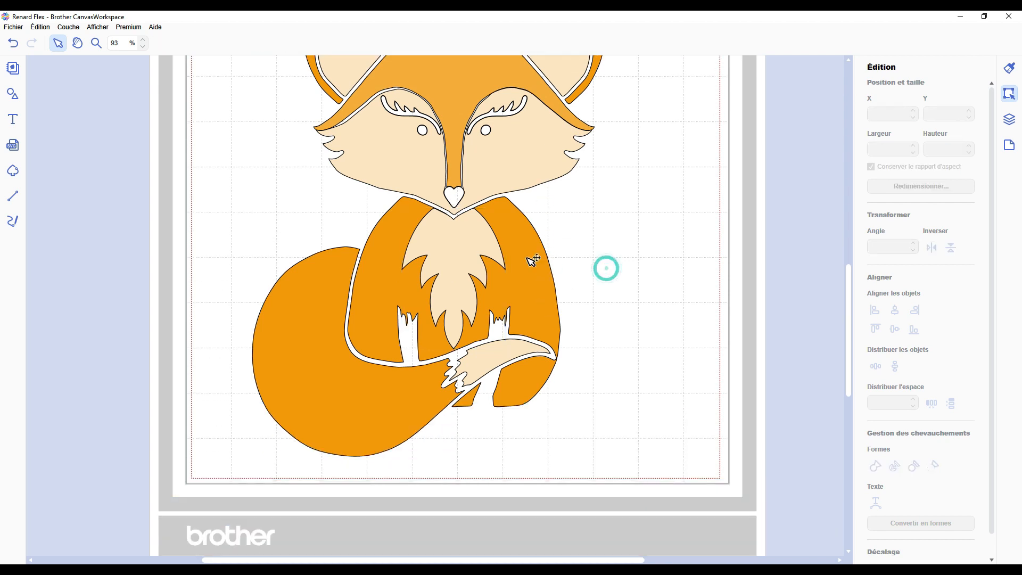
{"action": "double_click", "coordinate": [479, 240]}
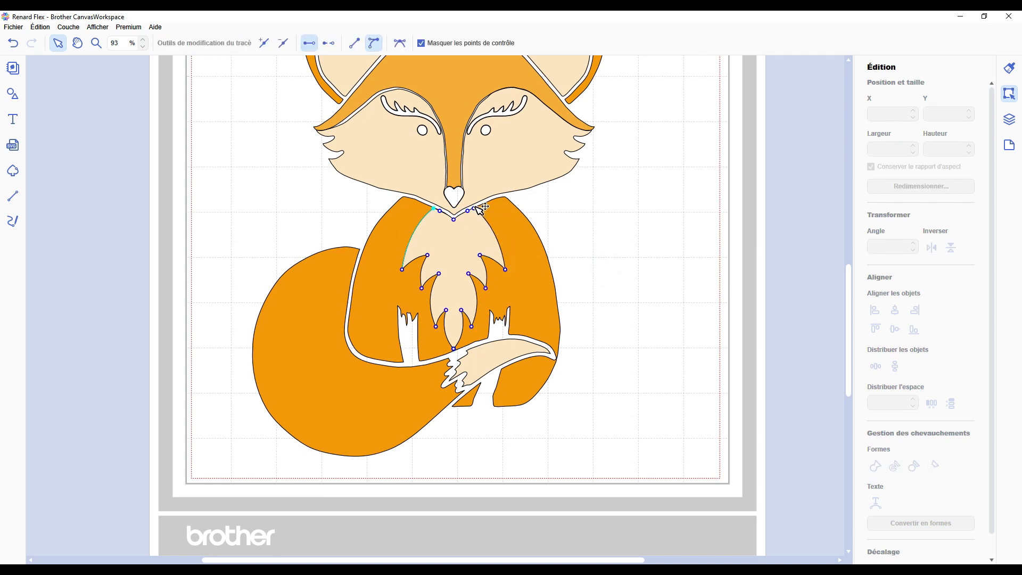
{"action": "left_click", "coordinate": [542, 260]}
- Examine the orange body shape's contour points and review the whole fox on the mat
{"action": "left_click", "coordinate": [542, 258]}
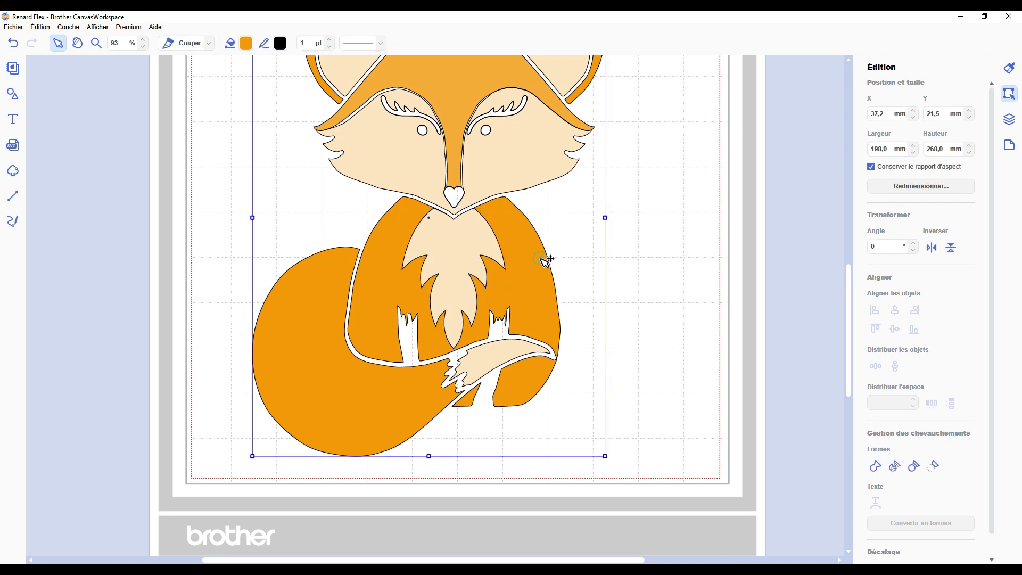
{"action": "left_click", "coordinate": [548, 260]}
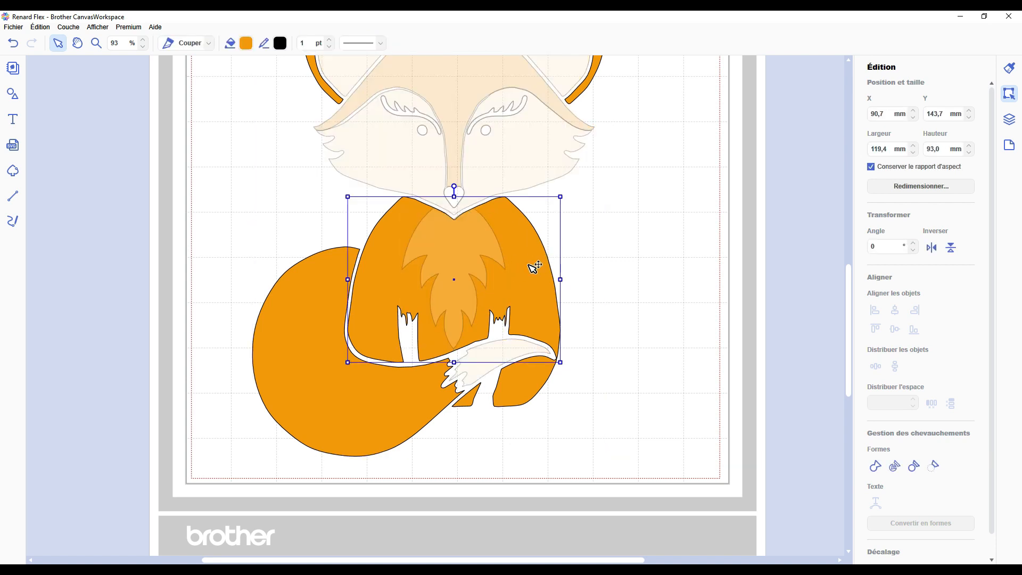
{"action": "double_click", "coordinate": [530, 266]}
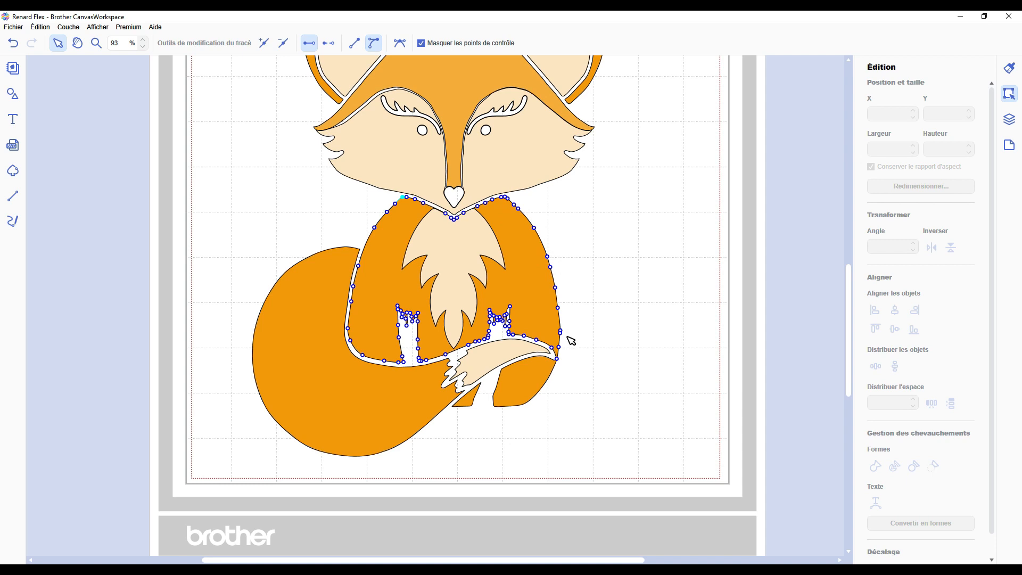
{"action": "left_click", "coordinate": [627, 255]}
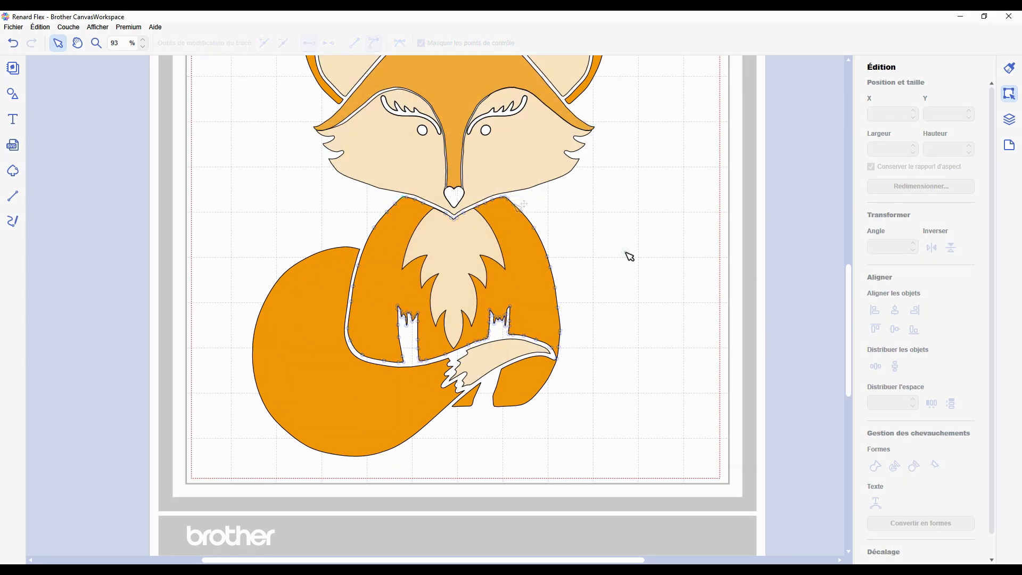
{"action": "left_click", "coordinate": [627, 254]}
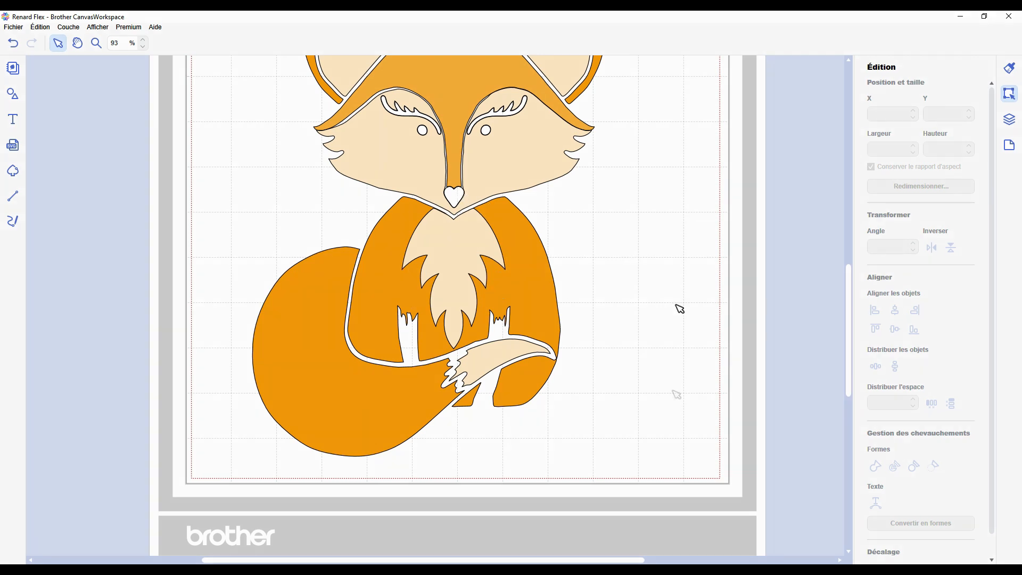
{"action": "scroll", "coordinate": [676, 394], "scroll_direction": "up", "scroll_amount": 2}
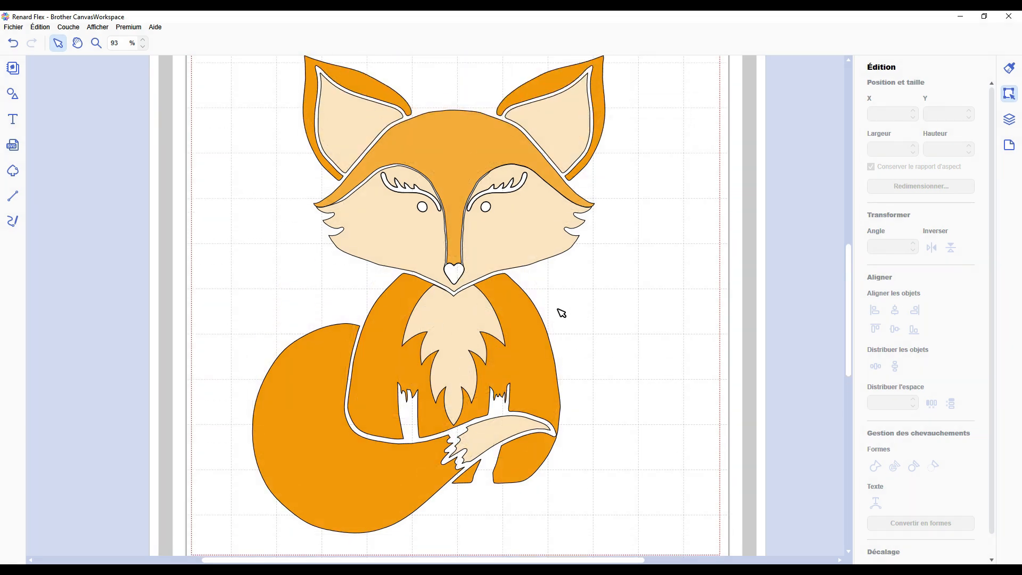
{"action": "scroll", "coordinate": [561, 313], "scroll_direction": "down", "scroll_amount": 2}
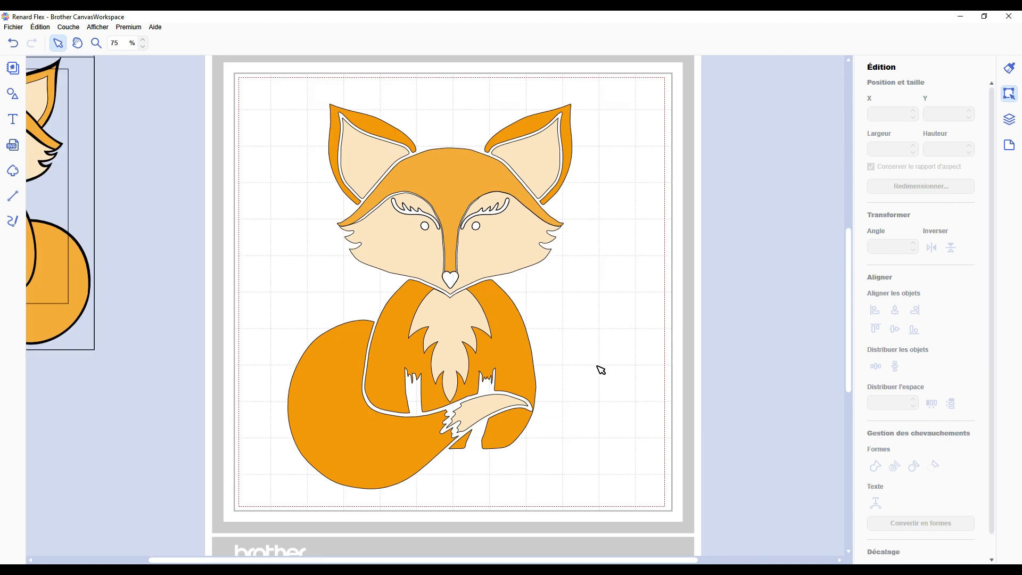
- Draw a closed polygon about 40.5 by 30.6 mm around the right eye and eyelash of the cream face shape
{"action": "scroll", "coordinate": [561, 344], "scroll_direction": "up", "scroll_amount": 4}
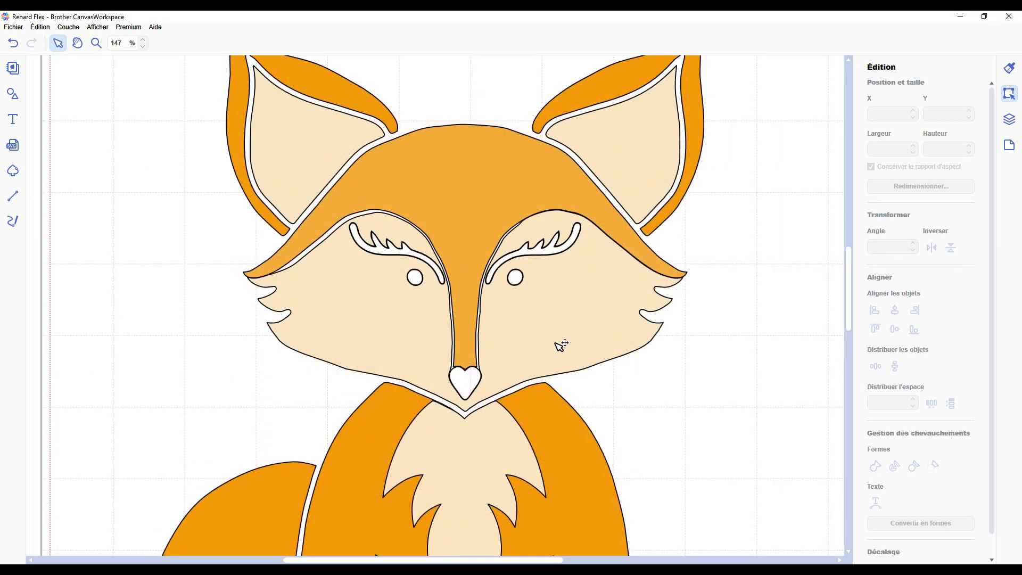
{"action": "scroll", "coordinate": [556, 342], "scroll_direction": "up", "scroll_amount": 2}
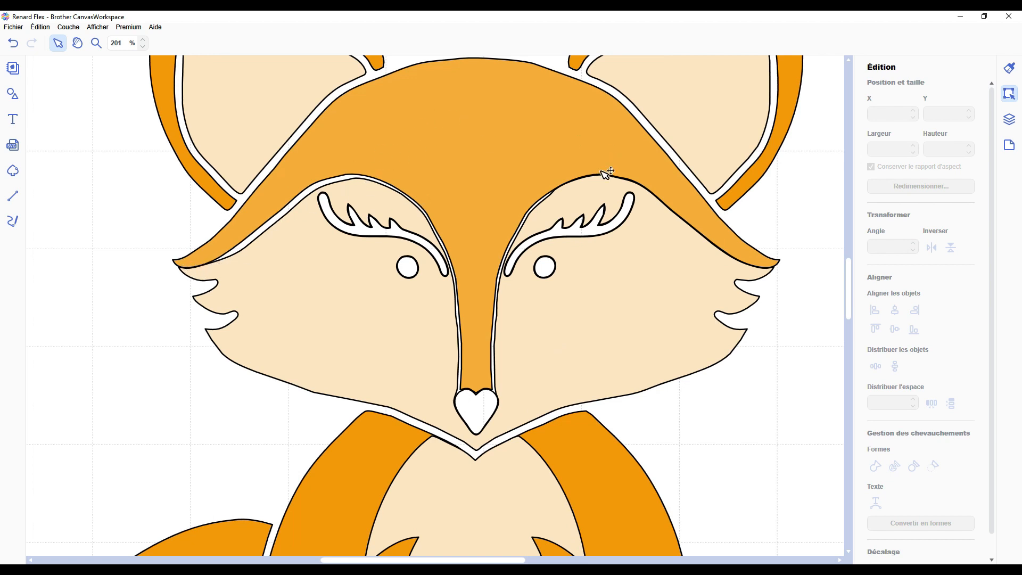
{"action": "left_click", "coordinate": [600, 314]}
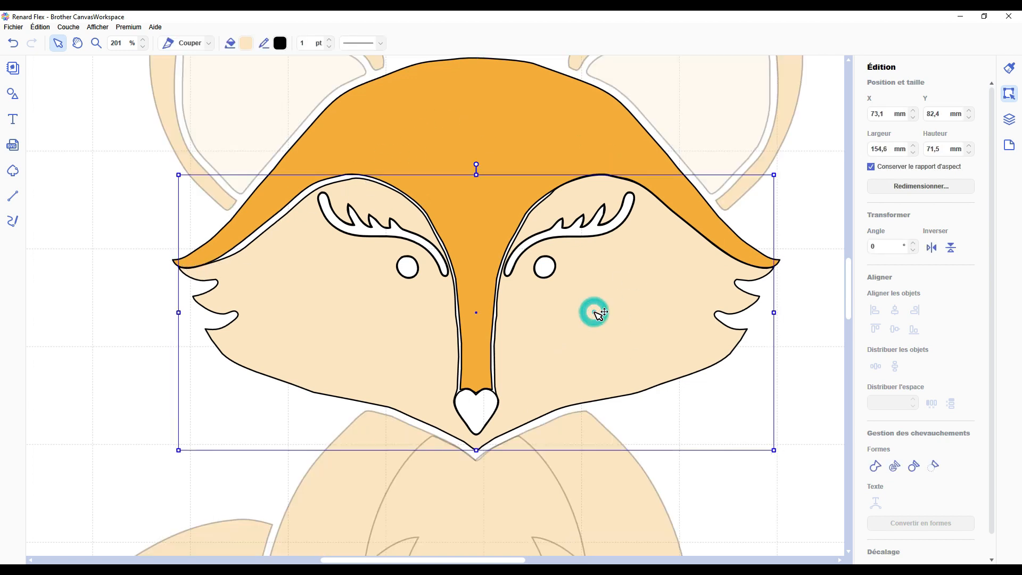
{"action": "double_click", "coordinate": [596, 259]}
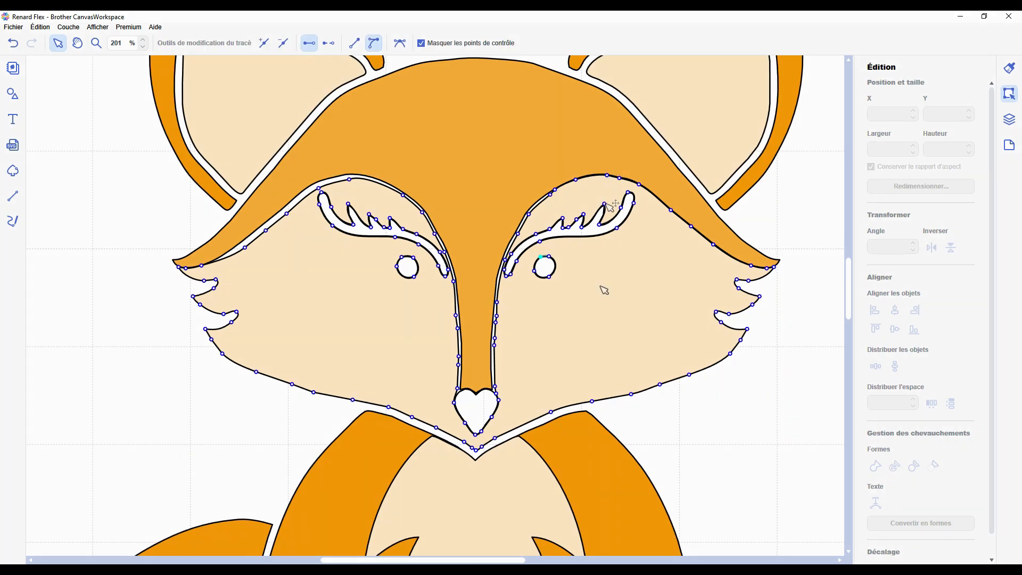
{"action": "left_click", "coordinate": [13, 196]}
{"action": "left_click", "coordinate": [653, 226]}
{"action": "left_click", "coordinate": [639, 184]}
{"action": "left_click", "coordinate": [599, 191]}
{"action": "left_click", "coordinate": [539, 219]}
{"action": "left_click", "coordinate": [505, 250]}
{"action": "left_click", "coordinate": [497, 301]}
{"action": "left_click", "coordinate": [549, 294]}
{"action": "left_click", "coordinate": [630, 250]}
{"action": "left_click", "coordinate": [652, 226]}
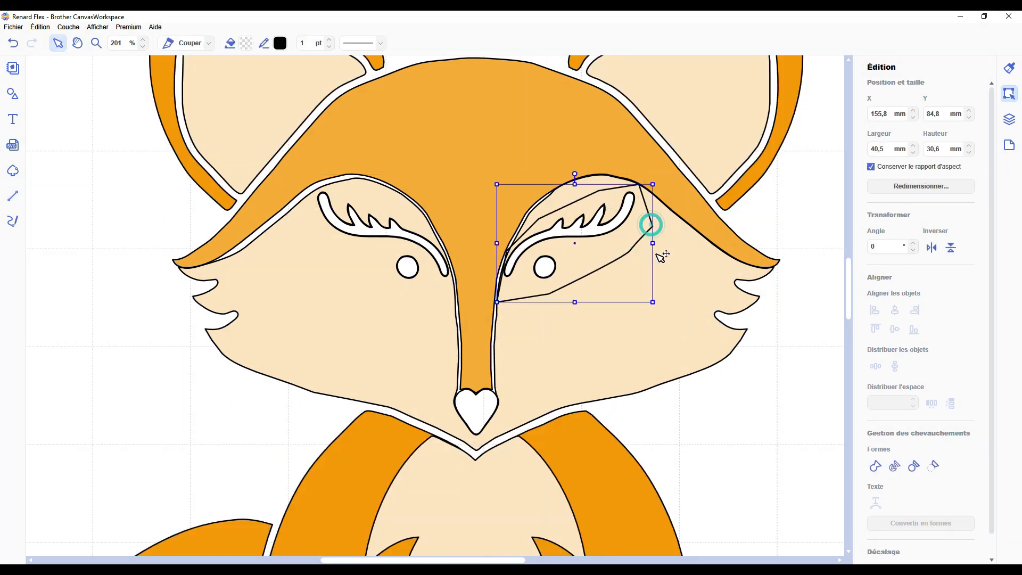
- Merge the polygon over the right eye with the cream face shape to fill its eye and eyelash cutouts
{"action": "scroll", "coordinate": [660, 255], "scroll_direction": "up", "scroll_amount": 5}
{"action": "left_click", "coordinate": [264, 43]}
{"action": "scroll", "coordinate": [602, 313], "scroll_direction": "down", "scroll_amount": 2}
{"action": "scroll", "coordinate": [601, 313], "scroll_direction": "down", "scroll_amount": 2}
{"action": "left_click", "coordinate": [700, 410], "text": "shift"}
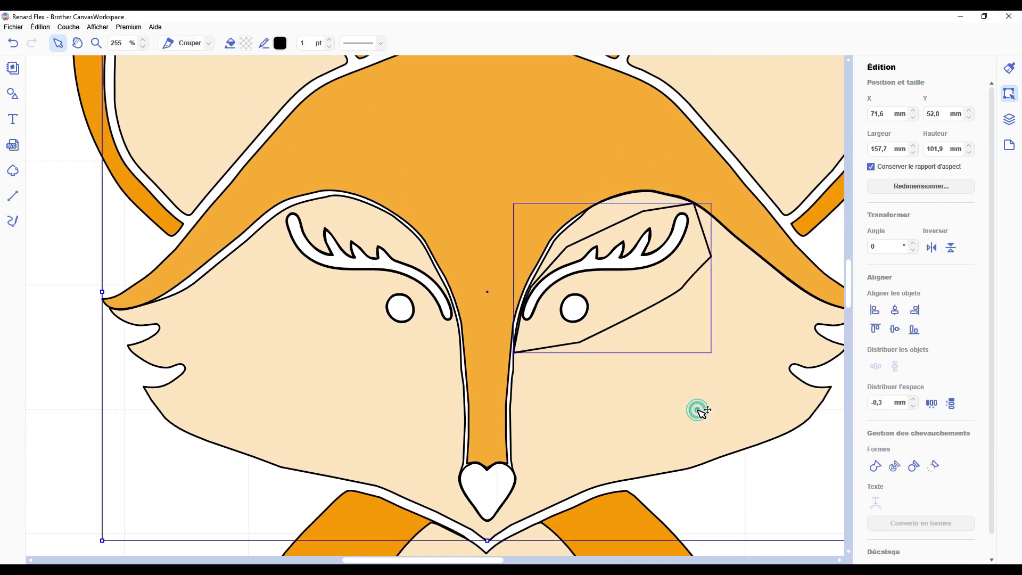
{"action": "left_click", "coordinate": [1009, 119]}
{"action": "mouse_move", "coordinate": [905, 265]}
{"action": "left_mouse_down"}
{"action": "mouse_move", "coordinate": [902, 104]}
{"action": "mouse_move", "coordinate": [906, 306]}
{"action": "mouse_move", "coordinate": [903, 275]}
{"action": "left_mouse_up"}
{"action": "left_click", "coordinate": [896, 112]}
{"action": "left_click", "coordinate": [892, 91], "text": "ctrl"}
{"action": "key", "text": "ctrl+w"}
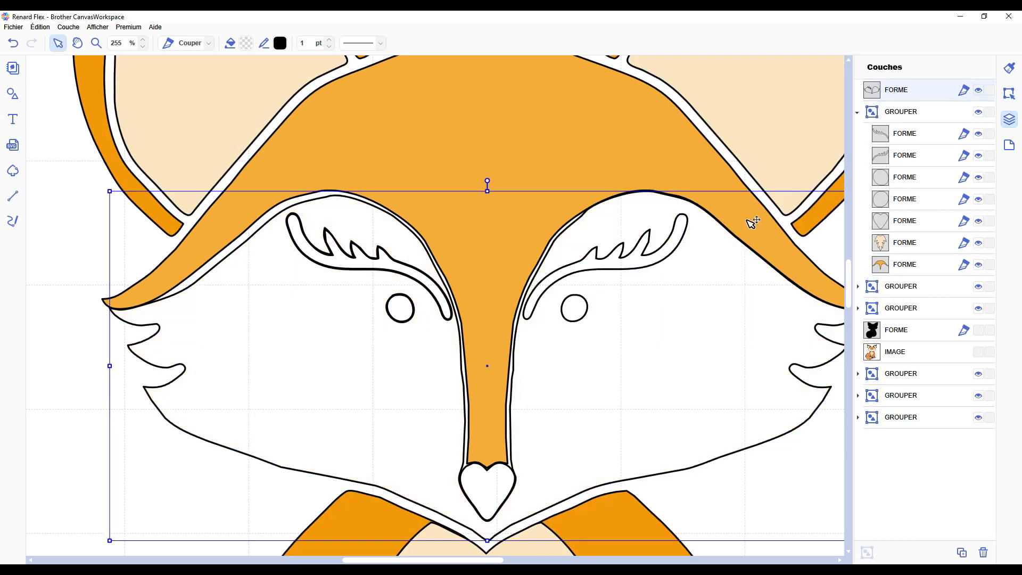
- Hide the original face group and draw a closed polygon around the left eye and eyelash cutouts
{"action": "left_click", "coordinate": [979, 111]}
{"action": "scroll", "coordinate": [409, 311], "scroll_direction": "up", "scroll_amount": 4}
{"action": "left_click", "coordinate": [13, 196]}
{"action": "left_click", "coordinate": [127, 150]}
{"action": "left_click", "coordinate": [136, 122]}
{"action": "left_click", "coordinate": [170, 110]}
{"action": "left_click", "coordinate": [283, 137]}
{"action": "left_click", "coordinate": [463, 290]}
{"action": "left_click", "coordinate": [477, 333]}
{"action": "left_click", "coordinate": [127, 150]}
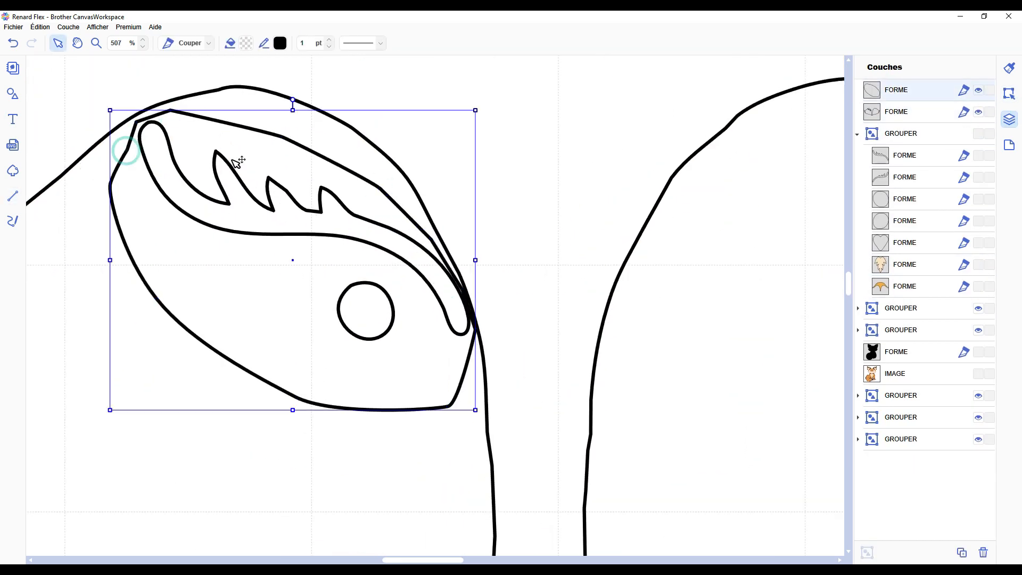
- Merge the left eye polygon into the face outline, and delete the separate heart-shaped nose from the redisplayed face group
{"action": "left_click", "coordinate": [231, 160], "text": "shift"}
{"action": "key", "text": "ctrl+w"}
{"action": "scroll", "coordinate": [571, 346], "scroll_direction": "down", "scroll_amount": 4}
{"action": "left_click", "coordinate": [979, 112]}
{"action": "left_click", "coordinate": [909, 220]}
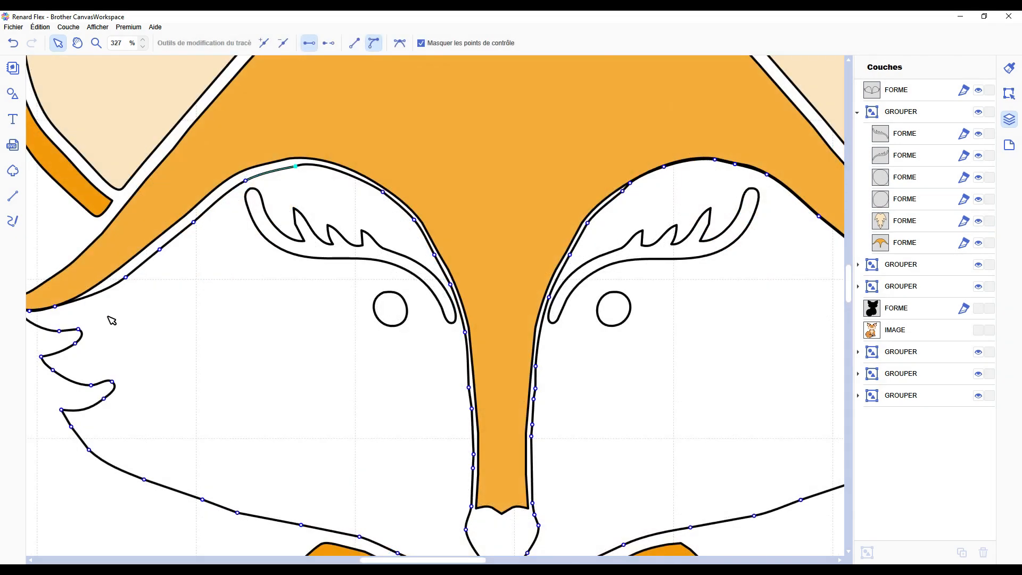
- Shift the face outline's points at the left cheek tip, left brow and nose bridge away from the orange forehead shape
{"action": "scroll", "coordinate": [111, 320], "scroll_direction": "down", "scroll_amount": 1}
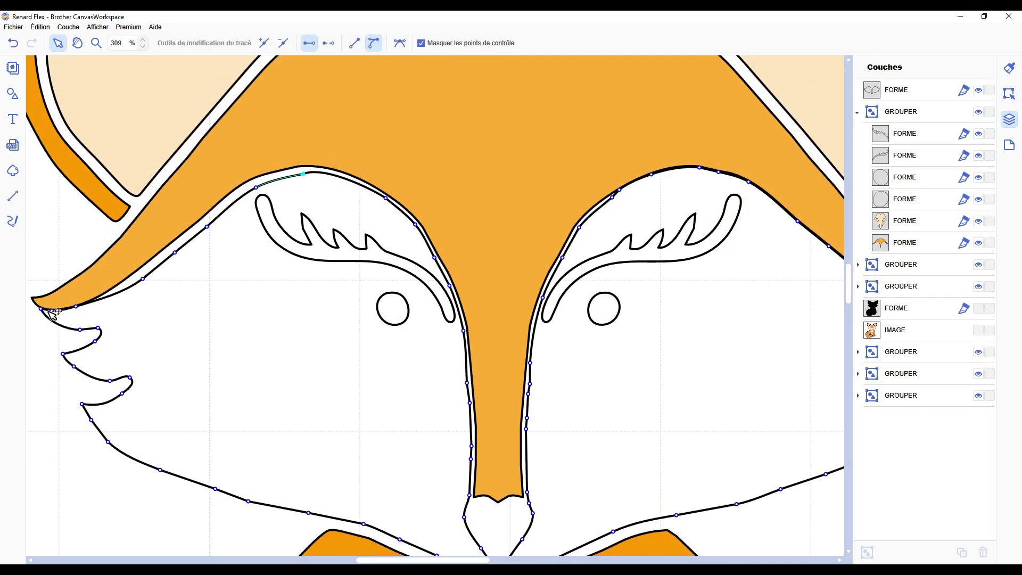
{"action": "left_click", "coordinate": [33, 292]}
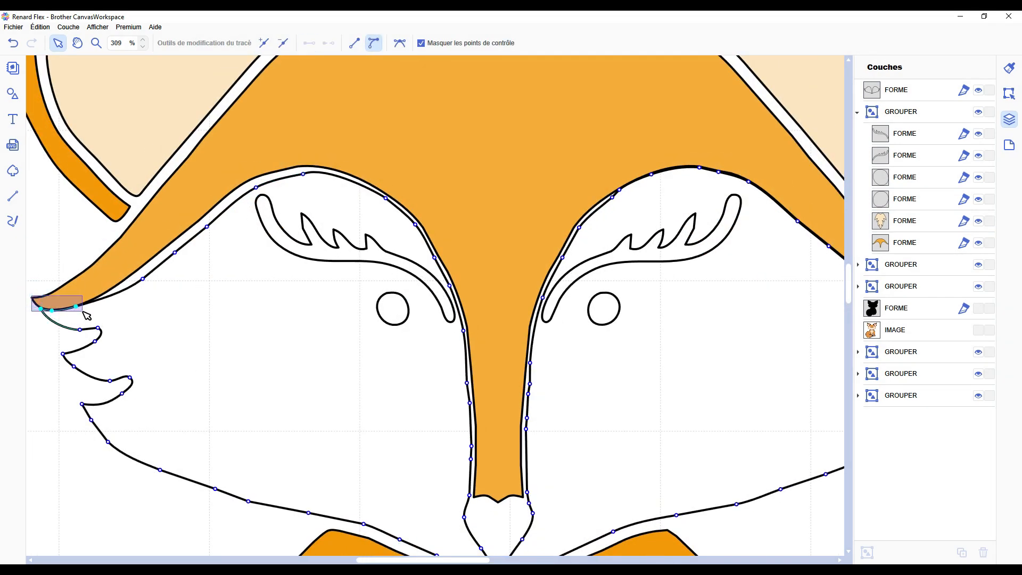
{"action": "left_click", "coordinate": [76, 307]}
{"action": "left_click_drag", "start_coordinate": [78, 309], "coordinate": [79, 314]}
{"action": "left_click_drag", "start_coordinate": [362, 180], "coordinate": [482, 471]}
{"action": "left_click_drag", "start_coordinate": [464, 332], "coordinate": [461, 329]}
{"action": "left_click", "coordinate": [362, 172]}
{"action": "double_click", "coordinate": [361, 172]}
{"action": "left_click_drag", "start_coordinate": [396, 205], "coordinate": [385, 198]}
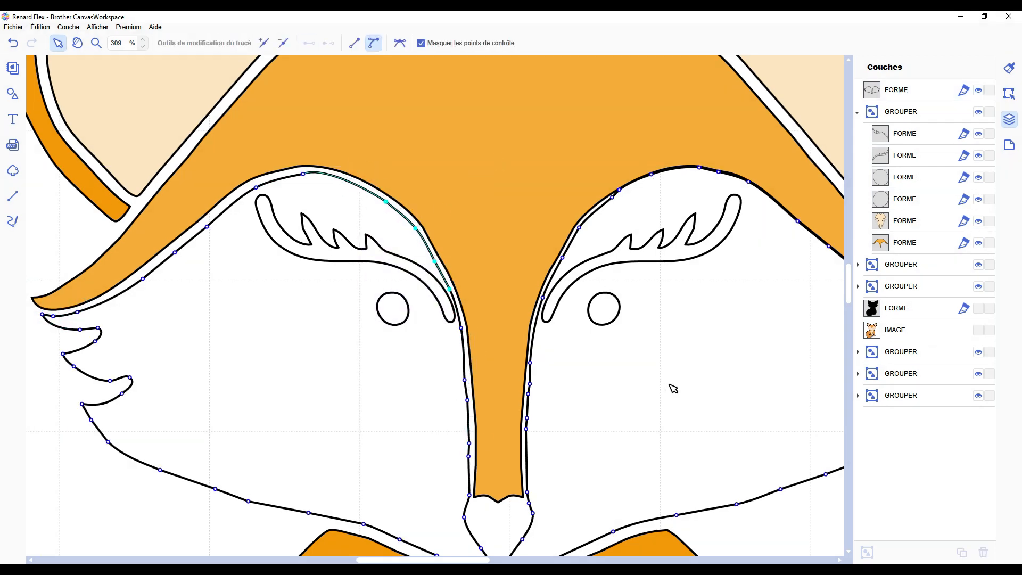
{"action": "left_click_drag", "start_coordinate": [465, 401], "coordinate": [467, 397]}
{"action": "left_click", "coordinate": [562, 400]}
- Nudge the orange forehead shape's points along the left brow, nose bridge and outer tip to widen the gap to the face
{"action": "scroll", "coordinate": [432, 380], "scroll_direction": "down", "scroll_amount": 2}
{"action": "double_click", "coordinate": [433, 132]}
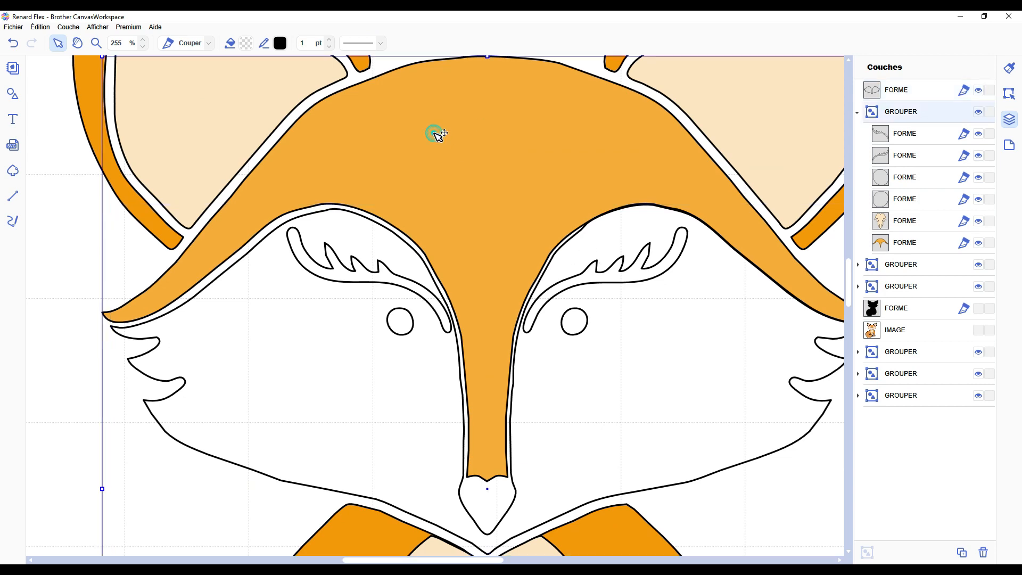
{"action": "left_click_drag", "start_coordinate": [419, 243], "coordinate": [478, 465]}
{"action": "left_click_drag", "start_coordinate": [445, 291], "coordinate": [446, 288]}
{"action": "left_click_drag", "start_coordinate": [403, 197], "coordinate": [443, 218]}
{"action": "left_click_drag", "start_coordinate": [406, 195], "coordinate": [259, 269]}
{"action": "left_click_drag", "start_coordinate": [306, 207], "coordinate": [308, 204]}
{"action": "left_click_drag", "start_coordinate": [125, 313], "coordinate": [236, 270]}
{"action": "left_click_drag", "start_coordinate": [122, 322], "coordinate": [120, 322]}
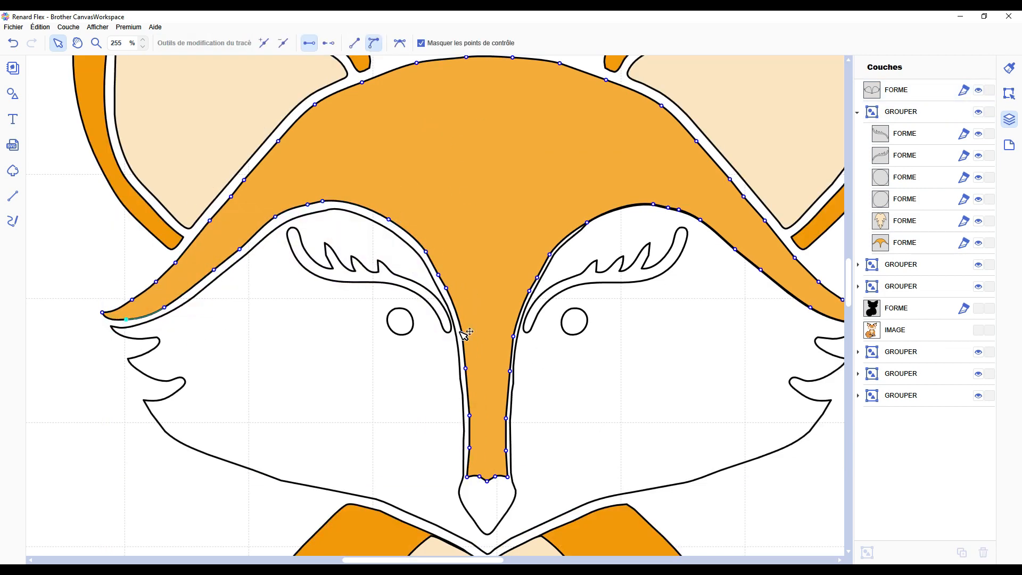
- Take the orange forehead shape out of its group and group it with the face outline
{"action": "scroll", "coordinate": [538, 266], "scroll_direction": "down", "scroll_amount": 7}
{"action": "left_click", "coordinate": [738, 318]}
{"action": "left_click", "coordinate": [906, 79]}
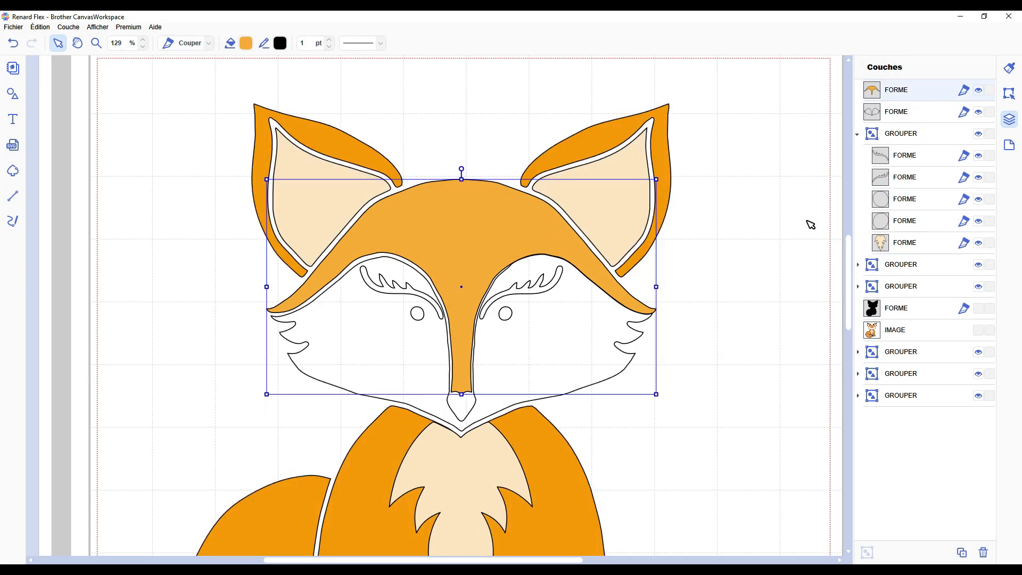
{"action": "left_click", "coordinate": [807, 221]}
{"action": "left_click", "coordinate": [905, 90]}
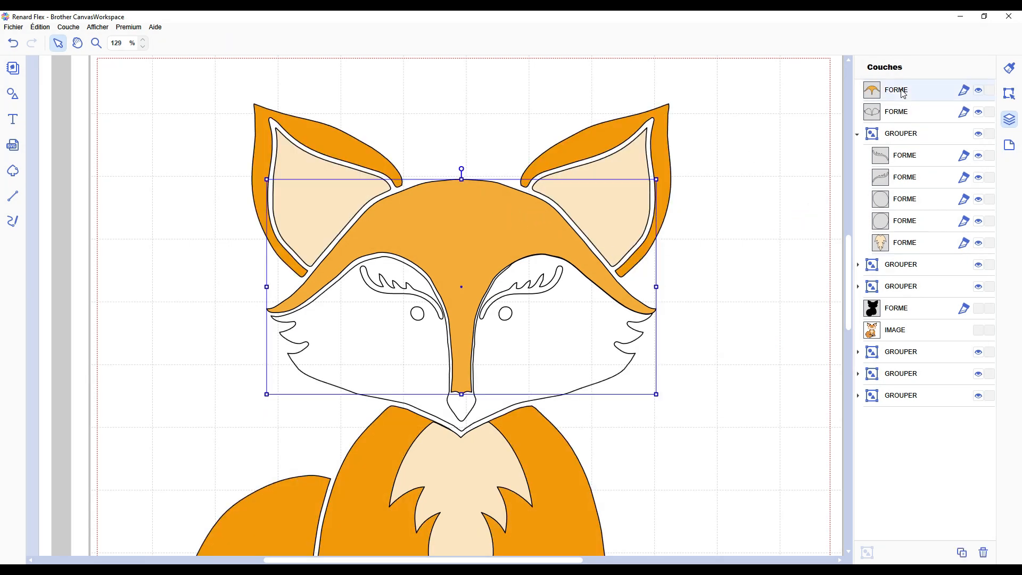
{"action": "left_click", "coordinate": [901, 111], "text": "shift"}
{"action": "key", "text": "ctrl+g"}
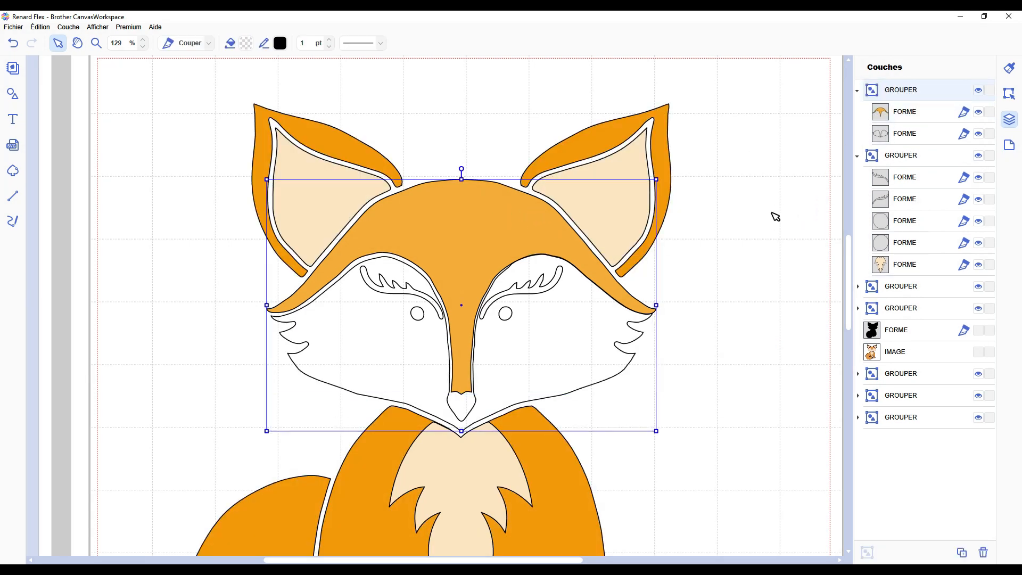
- Draw a closed polygon over the left half of the head, with a vertical edge from the chin through the forehead's centre
{"action": "key", "text": "p"}
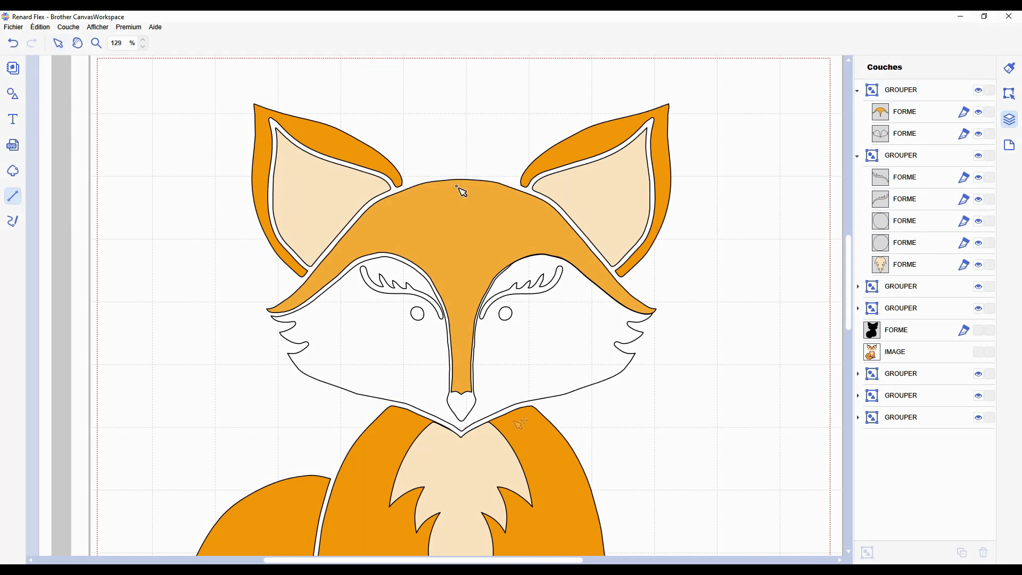
{"action": "key", "text": "Escape"}
{"action": "key", "text": "p"}
{"action": "left_click", "coordinate": [461, 432]}
{"action": "left_click", "coordinate": [461, 431]}
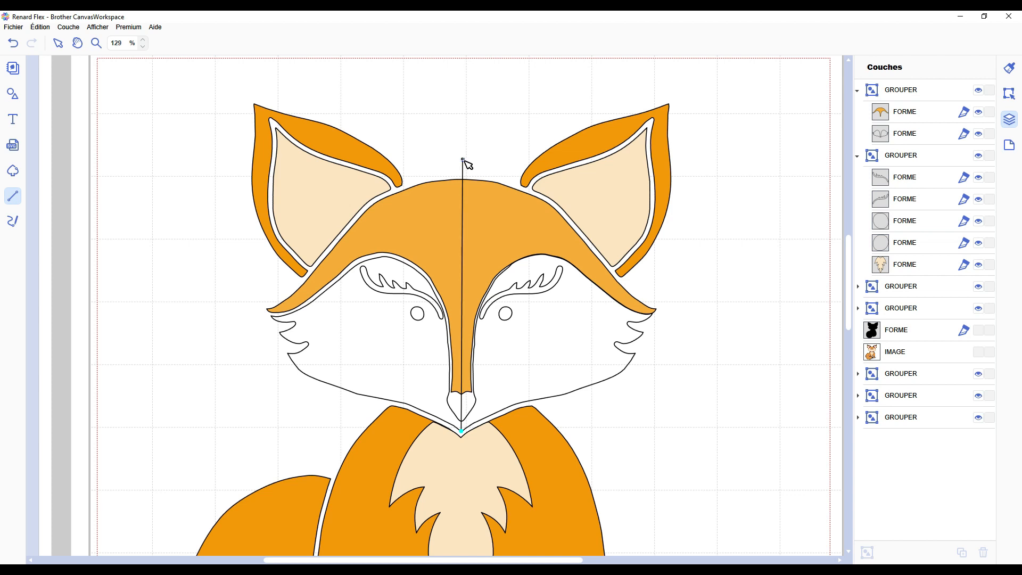
{"action": "left_click", "coordinate": [462, 154]}
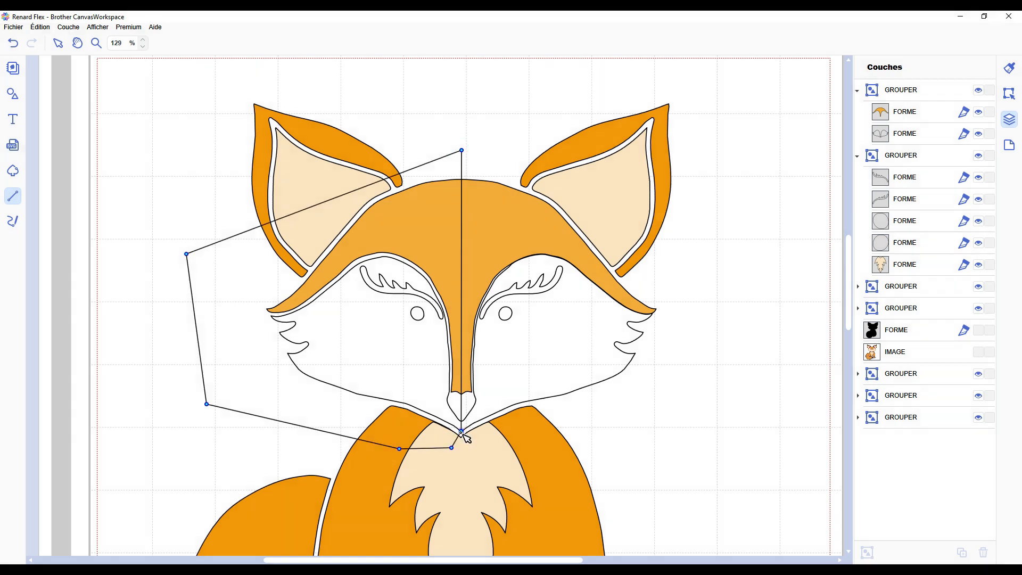
{"action": "left_click", "coordinate": [461, 431]}
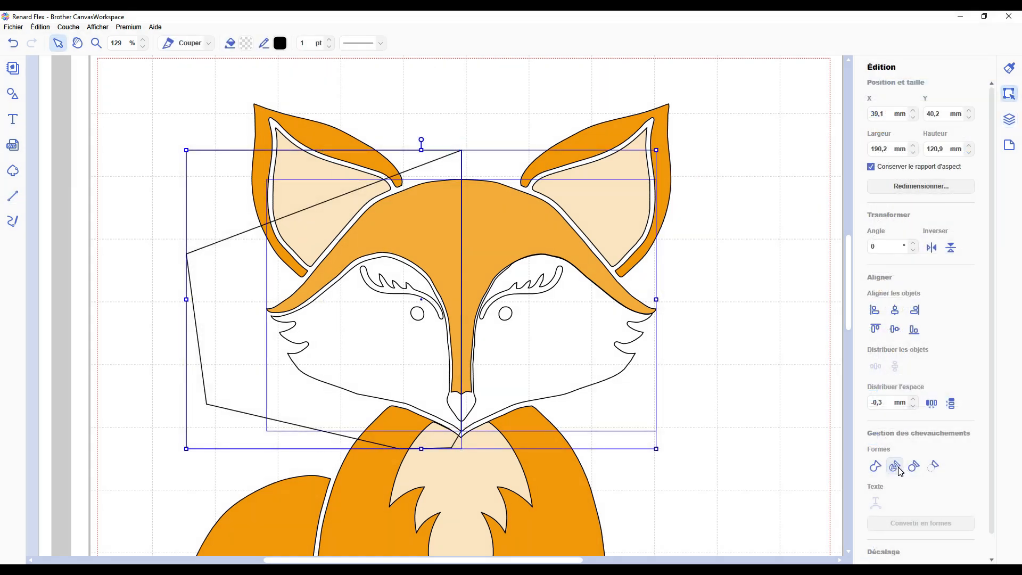
- Divide the head group with the polygon, delete the unneeded pieces and group the remaining left forehead and face halves
{"action": "left_click", "coordinate": [899, 467]}
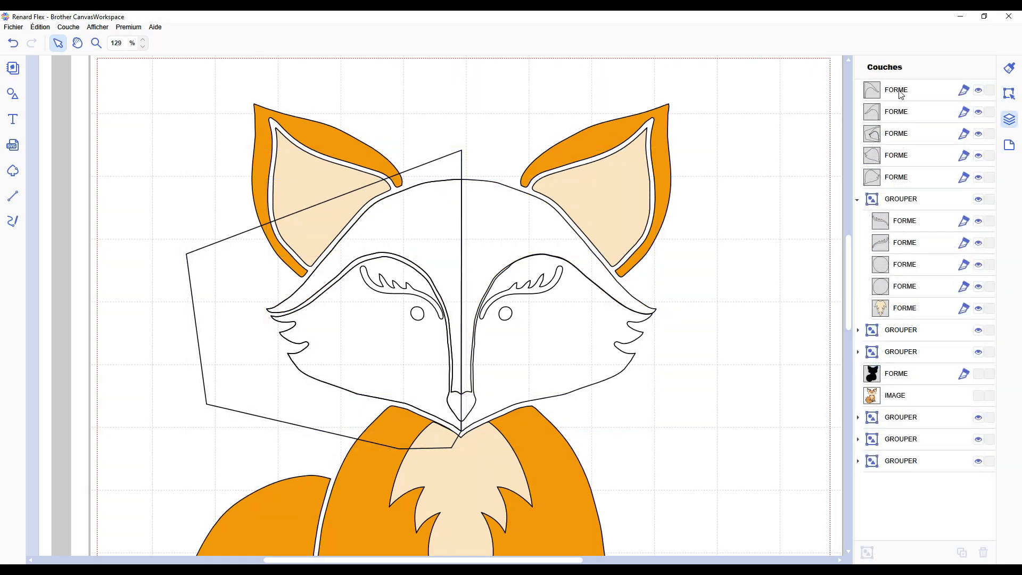
{"action": "left_click", "coordinate": [899, 92]}
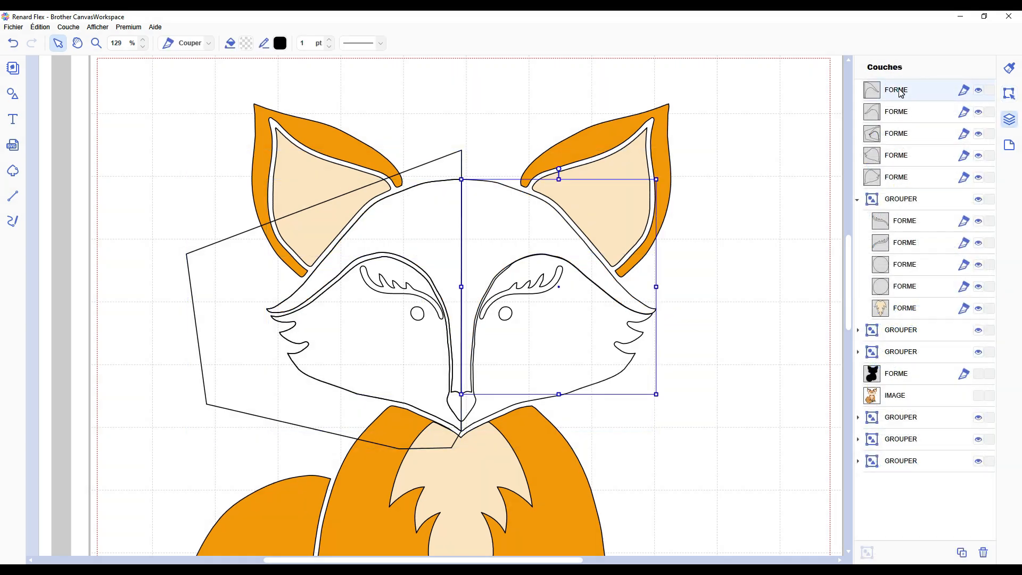
{"action": "key", "text": "Delete"}
{"action": "left_click", "coordinate": [898, 110], "text": "ctrl"}
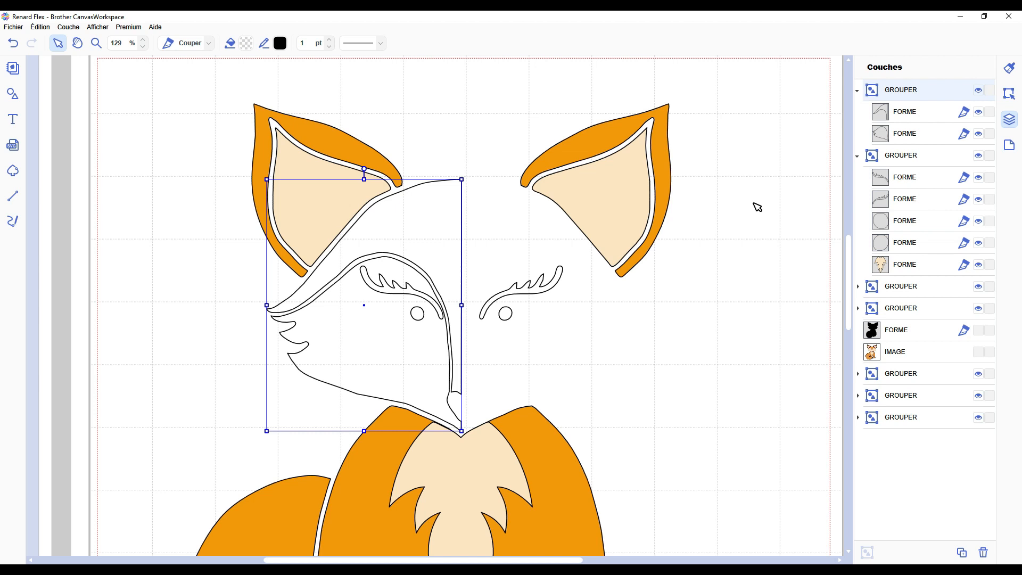
- Duplicate the left half of the head, flip the copy horizontally and place it against the centre line as the right half
{"action": "key", "text": "ctrl+d"}
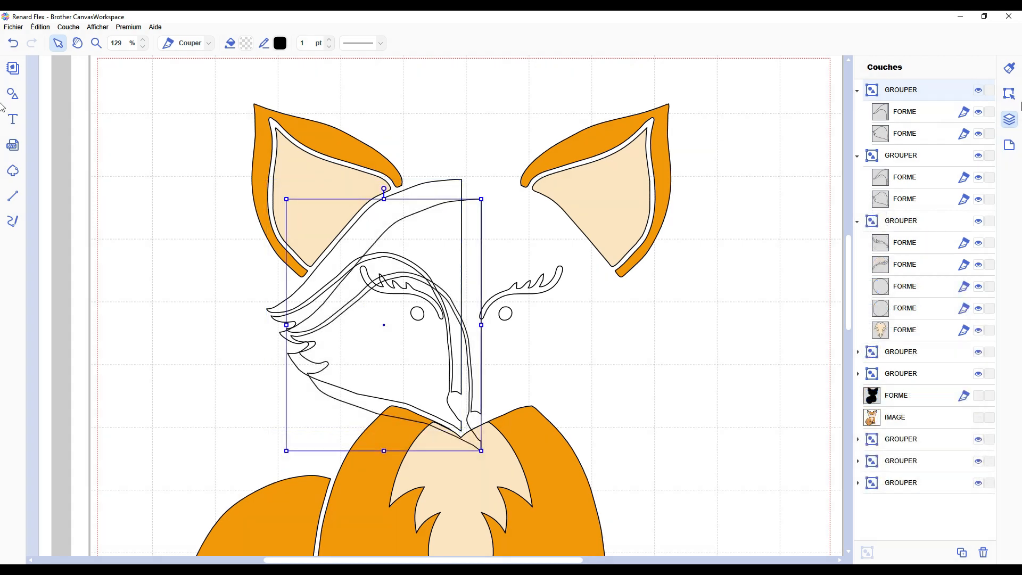
{"action": "left_click", "coordinate": [1009, 93]}
{"action": "left_click", "coordinate": [932, 248]}
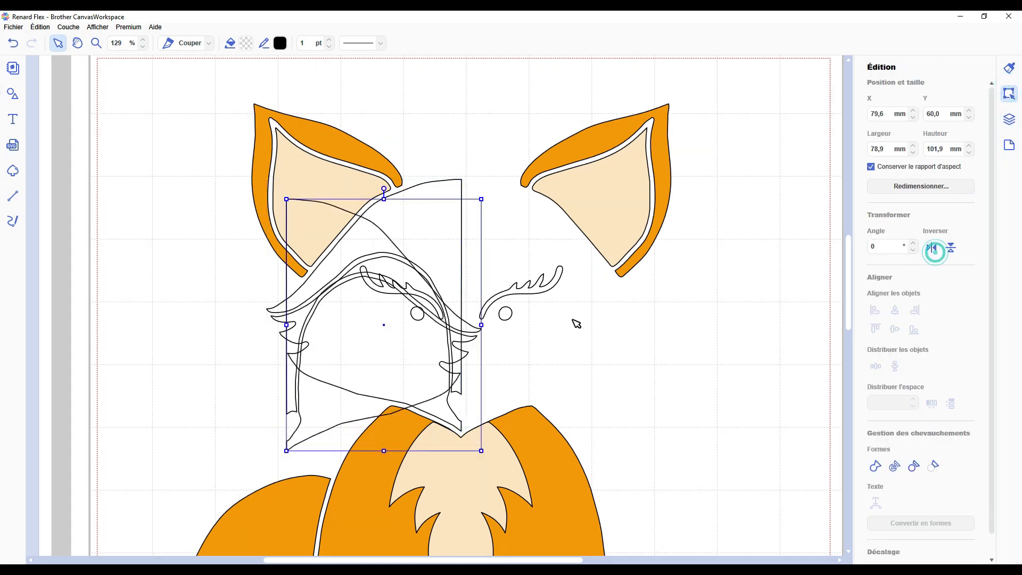
{"action": "left_click_drag", "start_coordinate": [333, 238], "coordinate": [515, 223]}
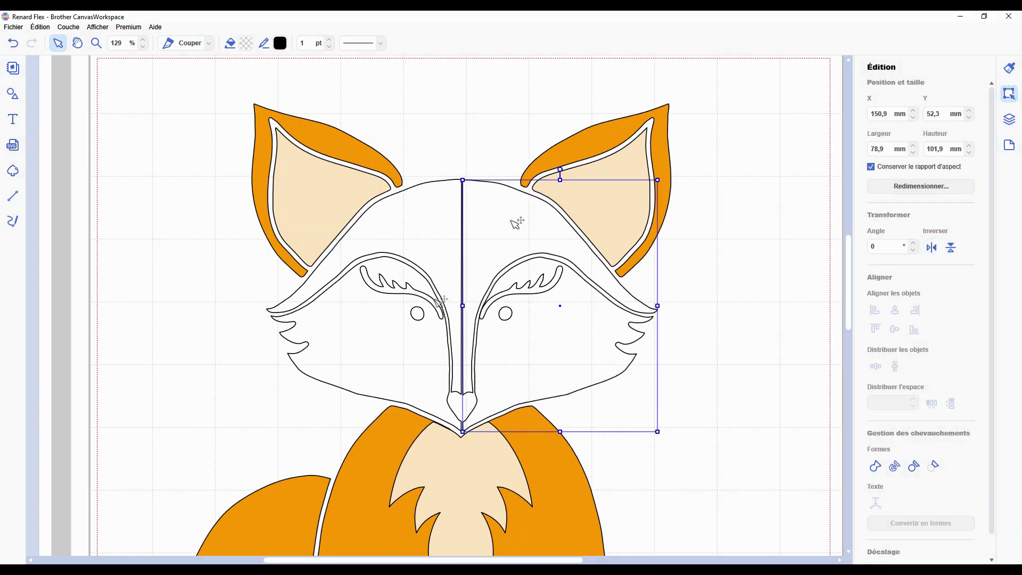
- Align the two head halves vertically on their middles and merge them into a grouped forehead and face
{"action": "left_click", "coordinate": [425, 222], "text": "shift"}
{"action": "left_click", "coordinate": [895, 329]}
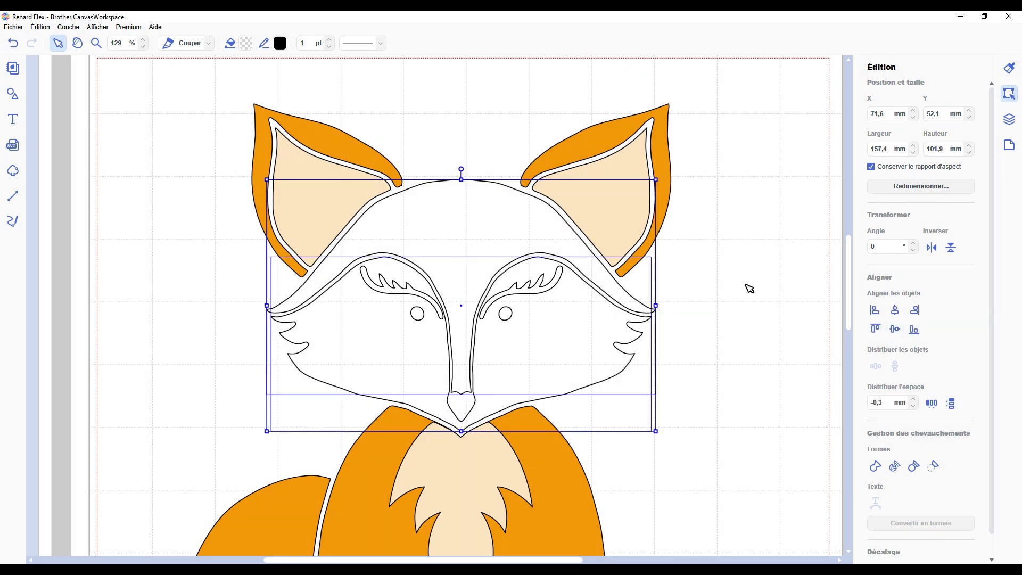
{"action": "left_click", "coordinate": [747, 285]}
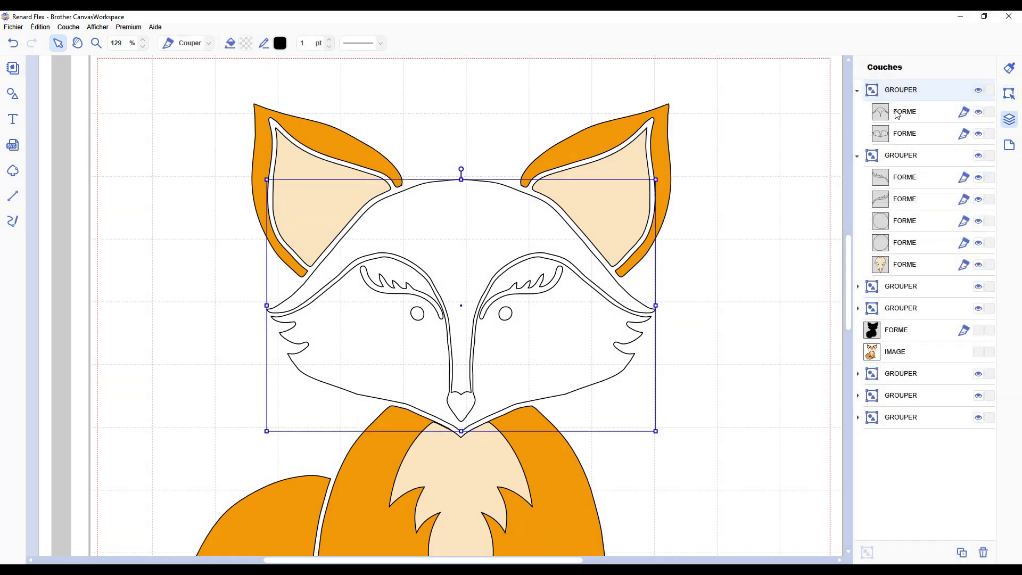
- Move the eyelashes and eyes out of the old face group to the front, and group each eyelash with its eye
{"action": "left_click", "coordinate": [916, 181]}
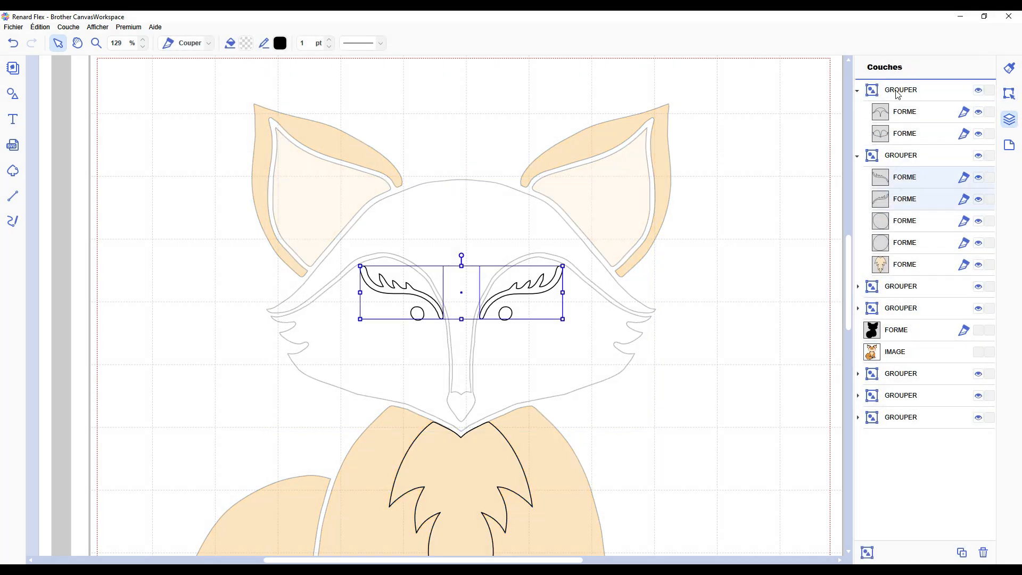
{"action": "left_click_drag", "start_coordinate": [916, 181], "coordinate": [896, 90]}
{"action": "left_click", "coordinate": [914, 221]}
{"action": "left_click", "coordinate": [911, 243], "text": "ctrl"}
{"action": "left_click_drag", "start_coordinate": [911, 244], "coordinate": [911, 213]}
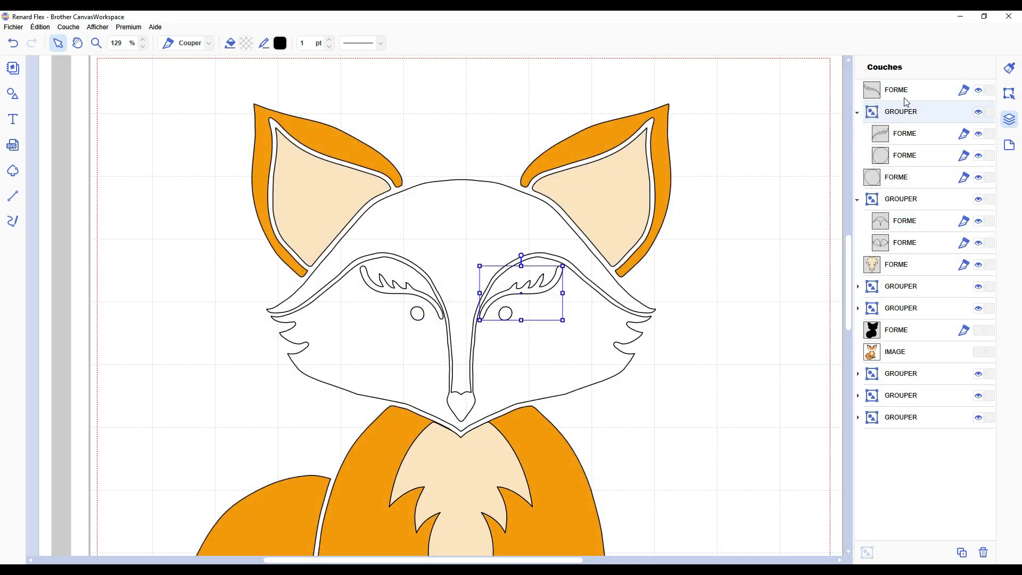
{"action": "left_click", "coordinate": [905, 90]}
{"action": "left_click", "coordinate": [905, 177], "text": "ctrl"}
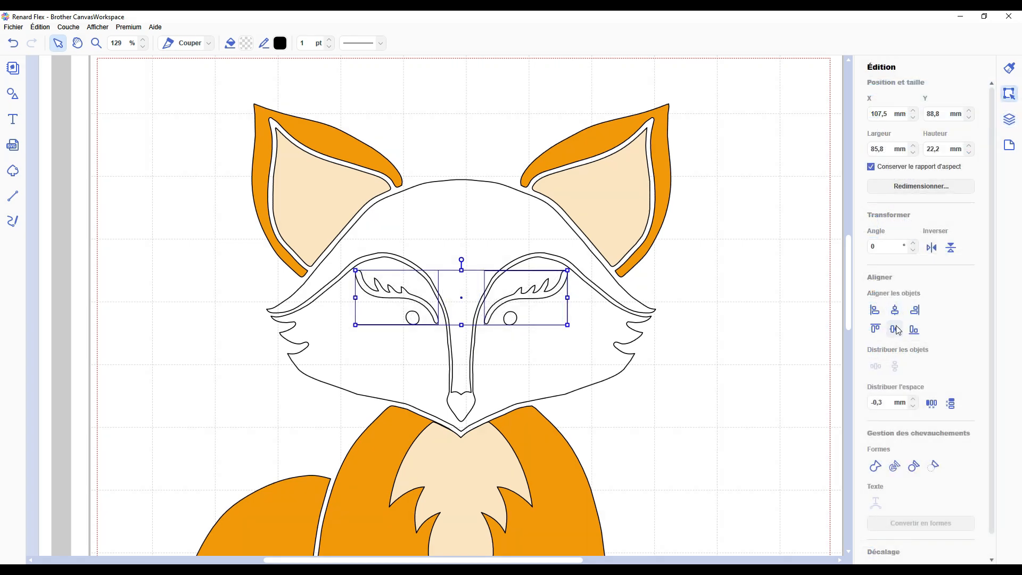
- Align the two eye groups vertically on their middles, then group them and centre them horizontally on the head
{"action": "left_click", "coordinate": [897, 330]}
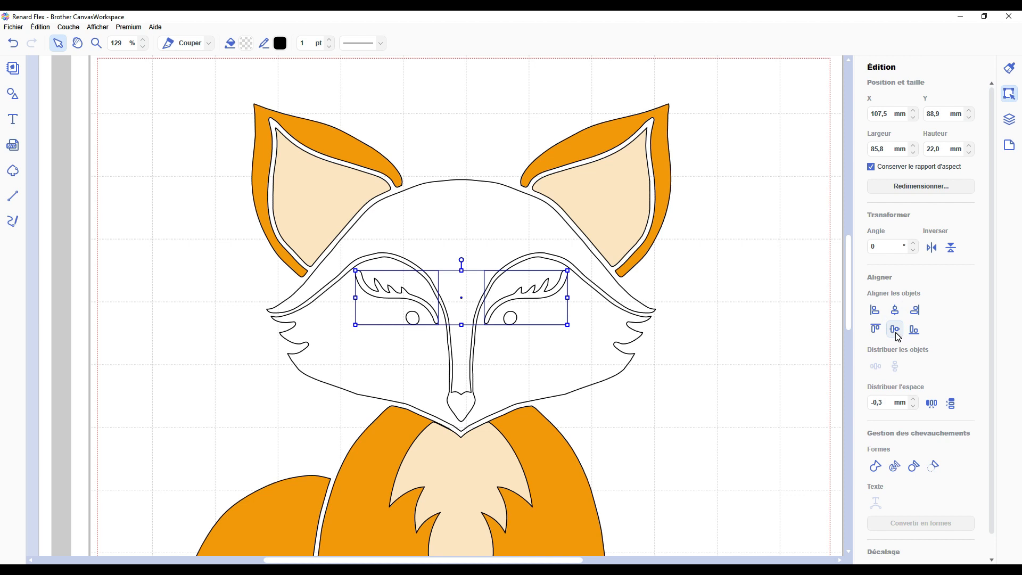
{"action": "key", "text": "ctrl+g"}
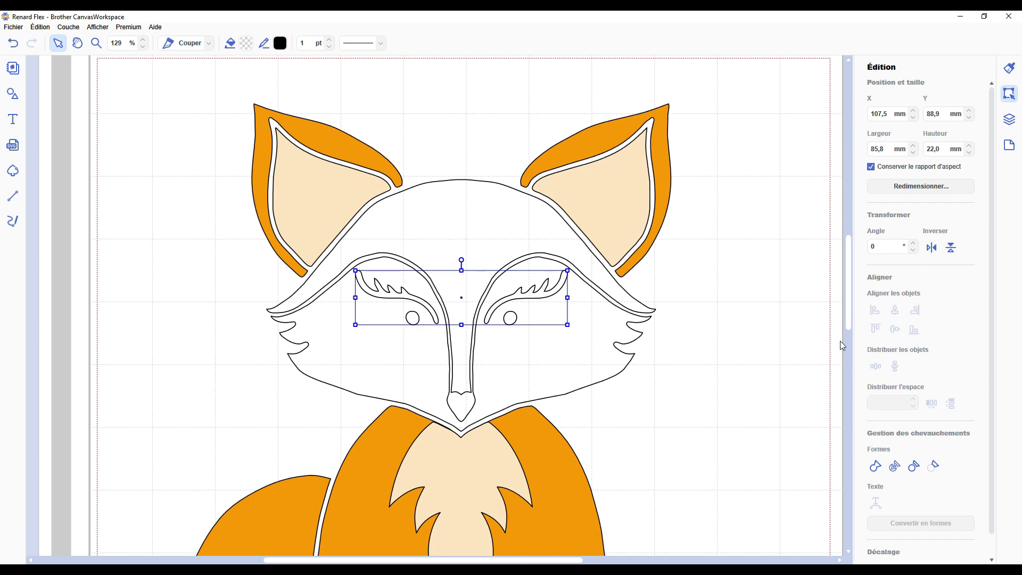
{"action": "left_click", "coordinate": [550, 346], "text": "shift"}
{"action": "left_click", "coordinate": [895, 312]}
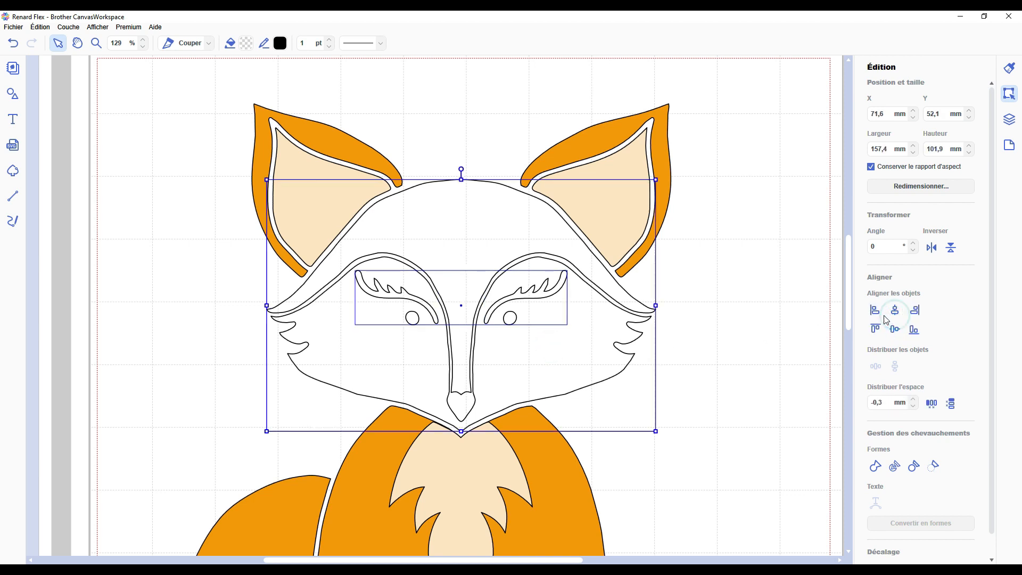
- Bring the face shape out of its group to the front and subtract the grouped eyes and eyelashes from it
{"action": "left_click", "coordinate": [774, 328]}
{"action": "left_click_drag", "start_coordinate": [900, 202], "coordinate": [901, 89]}
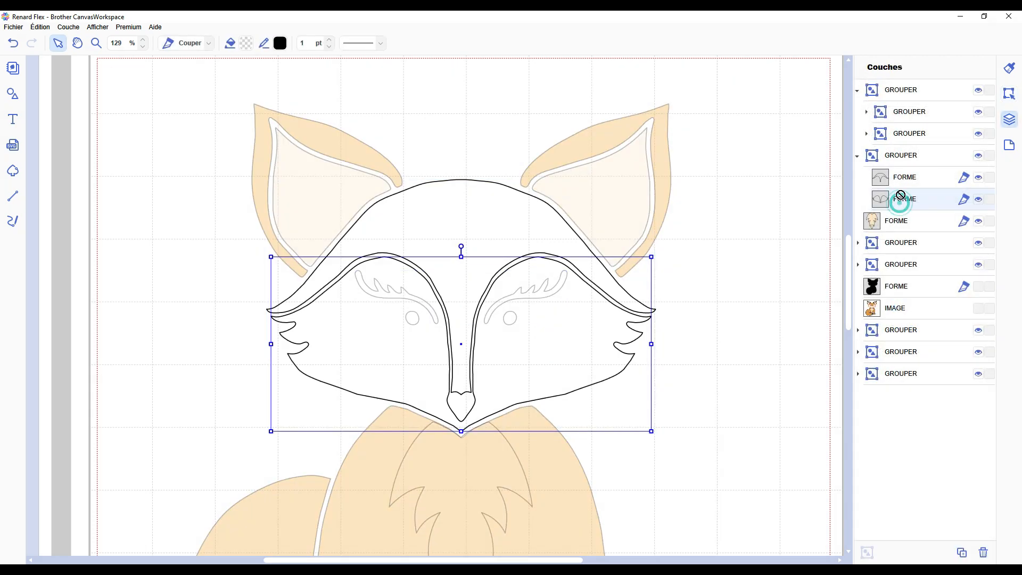
{"action": "left_click_drag", "start_coordinate": [900, 89], "coordinate": [892, 96]}
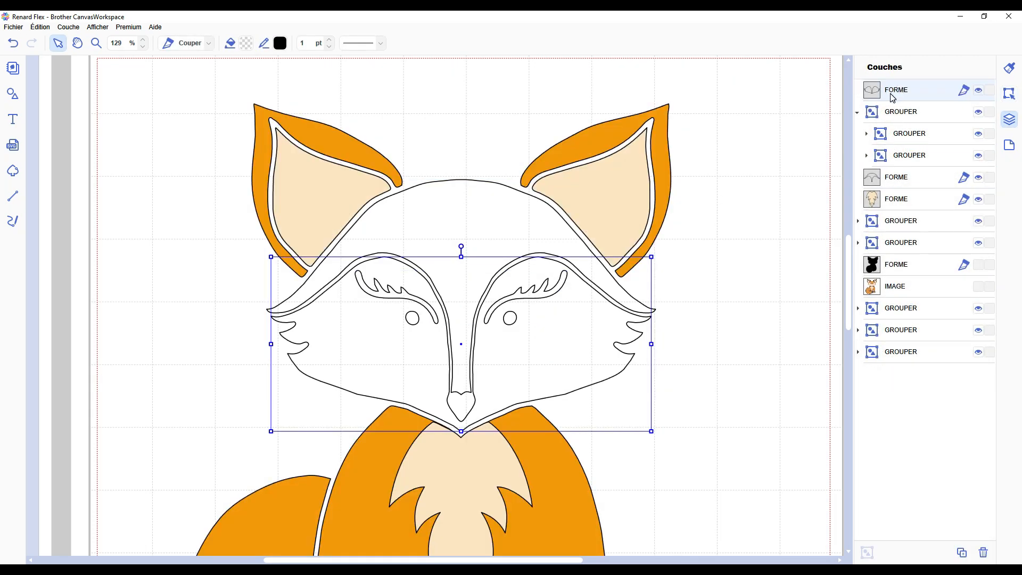
{"action": "left_click", "coordinate": [910, 118], "text": "ctrl"}
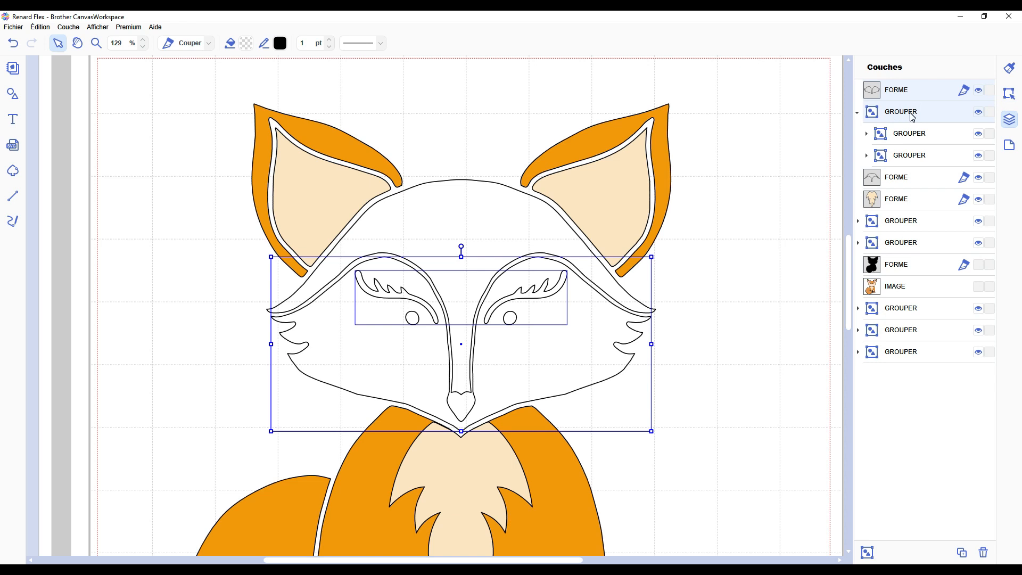
{"action": "key", "text": "ctrl+shift+d"}
- Delete the leftover separate eye and eyelash shapes
{"action": "left_click", "coordinate": [915, 93]}
{"action": "key", "text": "Delete"}
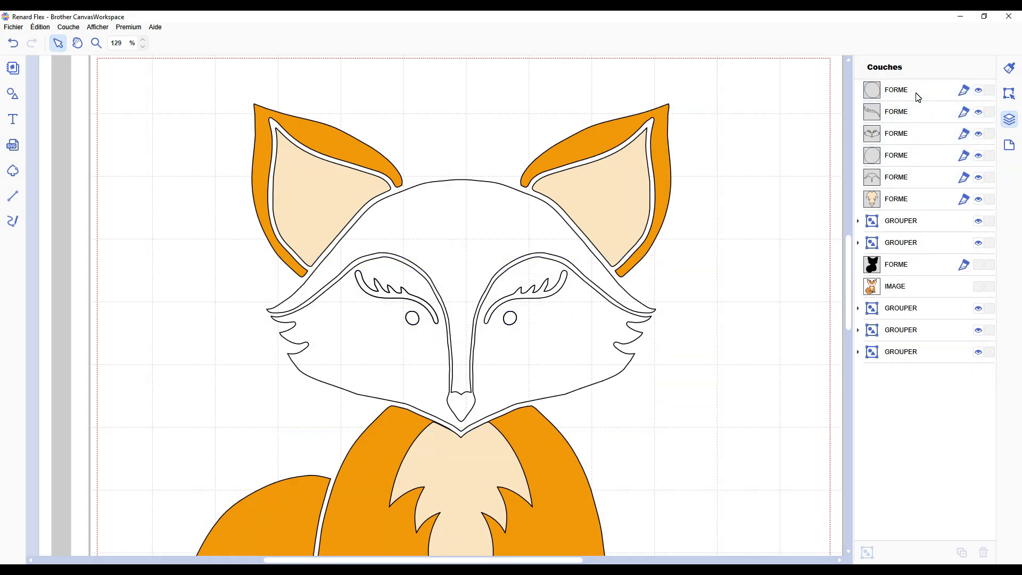
{"action": "left_click", "coordinate": [916, 92]}
{"action": "key", "text": "Delete"}
{"action": "left_click", "coordinate": [915, 92]}
{"action": "key", "text": "Delete"}
{"action": "left_click", "coordinate": [915, 113]}
{"action": "key", "text": "Delete"}
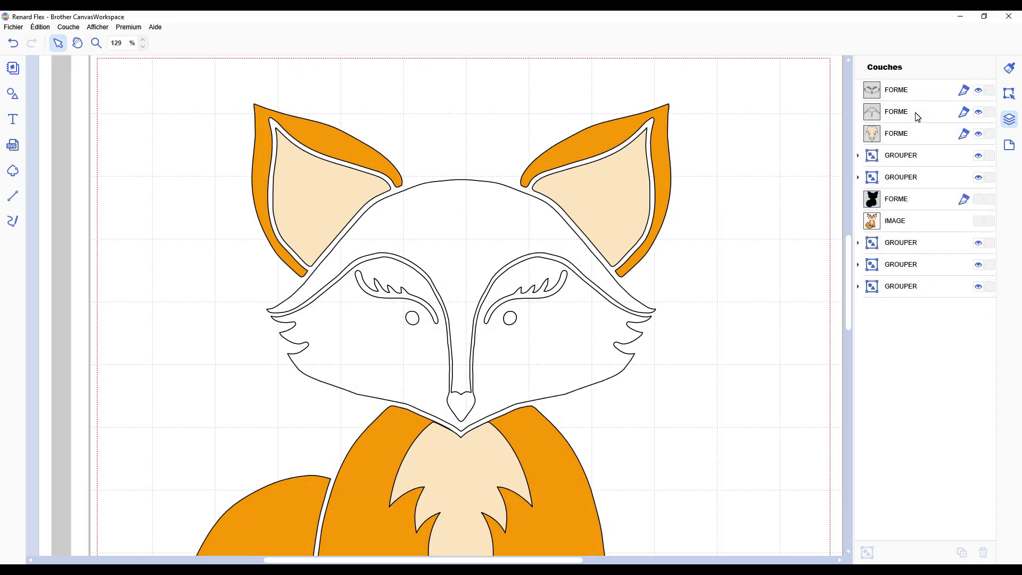
- Group the cut-out face, the forehead and the beige chest shape together
{"action": "left_click", "coordinate": [909, 89]}
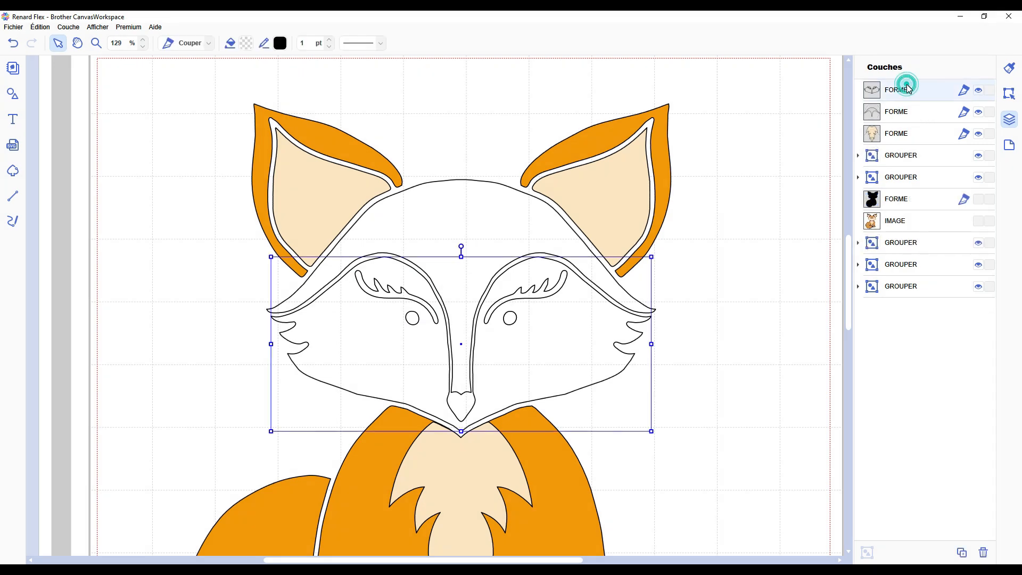
{"action": "left_click", "coordinate": [909, 115], "text": "shift"}
{"action": "left_click", "coordinate": [899, 140], "text": "shift"}
{"action": "key", "text": "ctrl+g"}
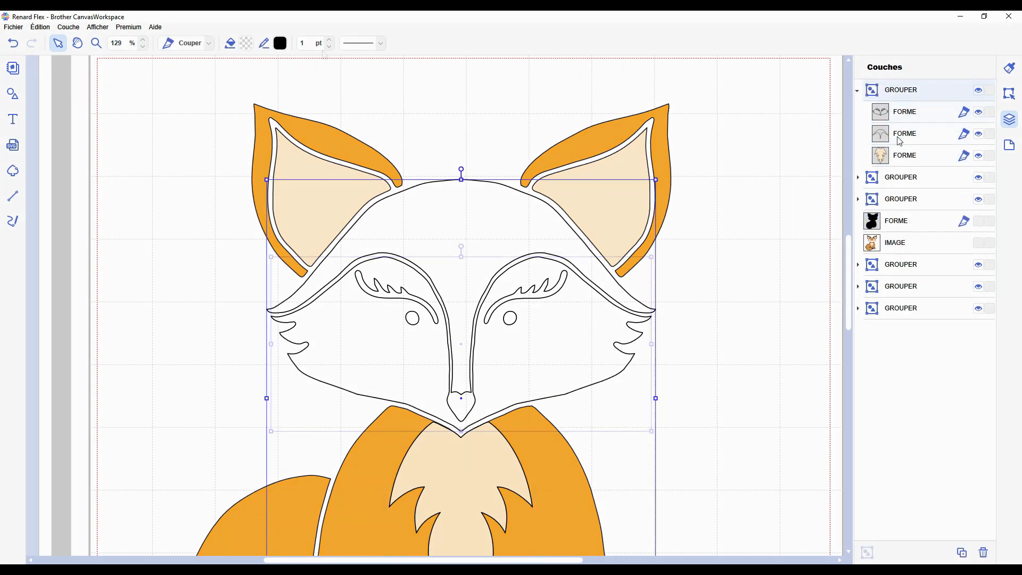
- Fill the face shape with pale beige #FCE5BF and the forehead shape with orange
{"action": "left_click", "coordinate": [905, 112]}
{"action": "left_click", "coordinate": [246, 43]}
{"action": "left_click", "coordinate": [512, 228]}
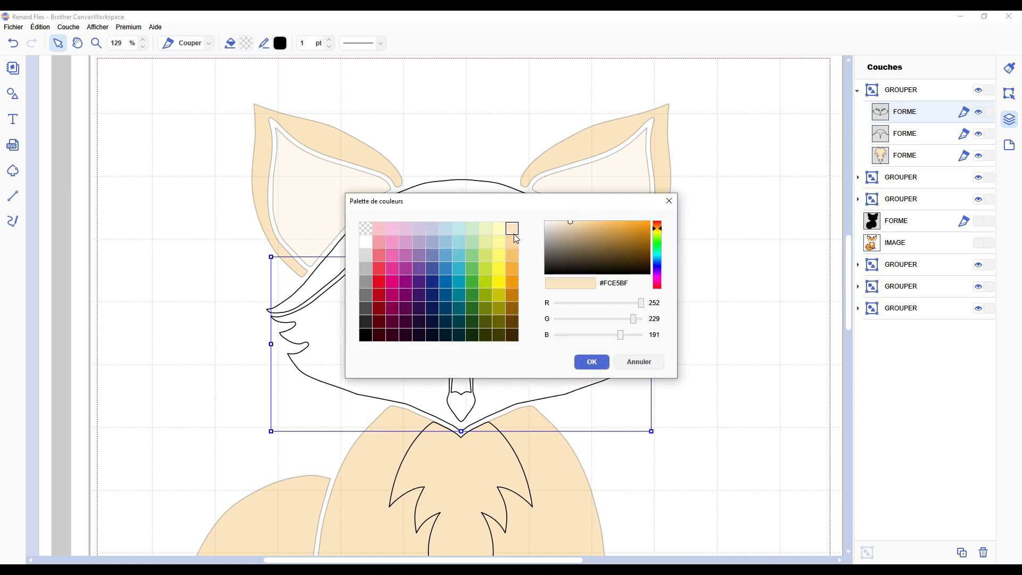
{"action": "left_click", "coordinate": [592, 362]}
{"action": "left_click", "coordinate": [884, 134]}
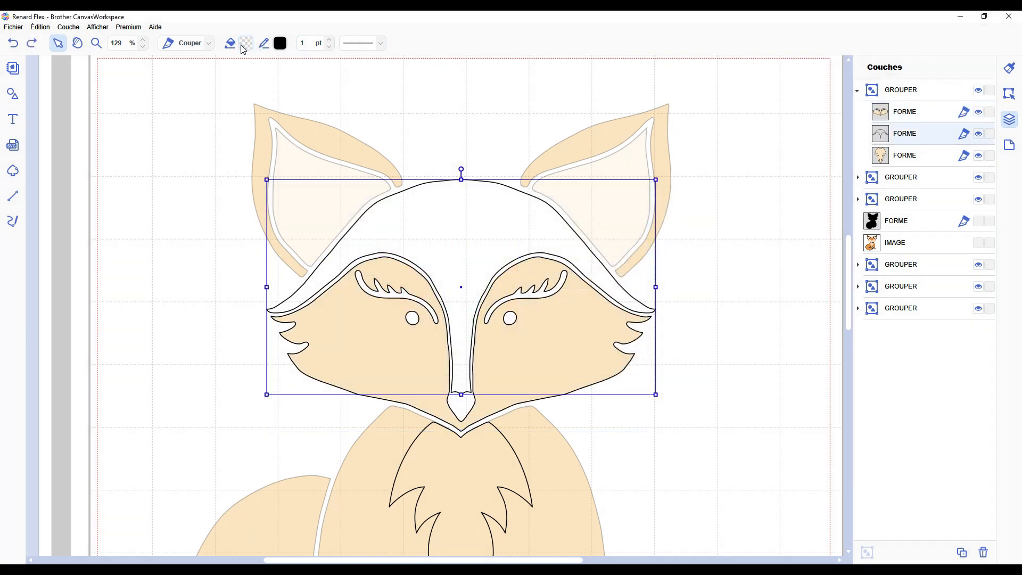
{"action": "left_click", "coordinate": [246, 44]}
{"action": "left_click", "coordinate": [513, 279]}
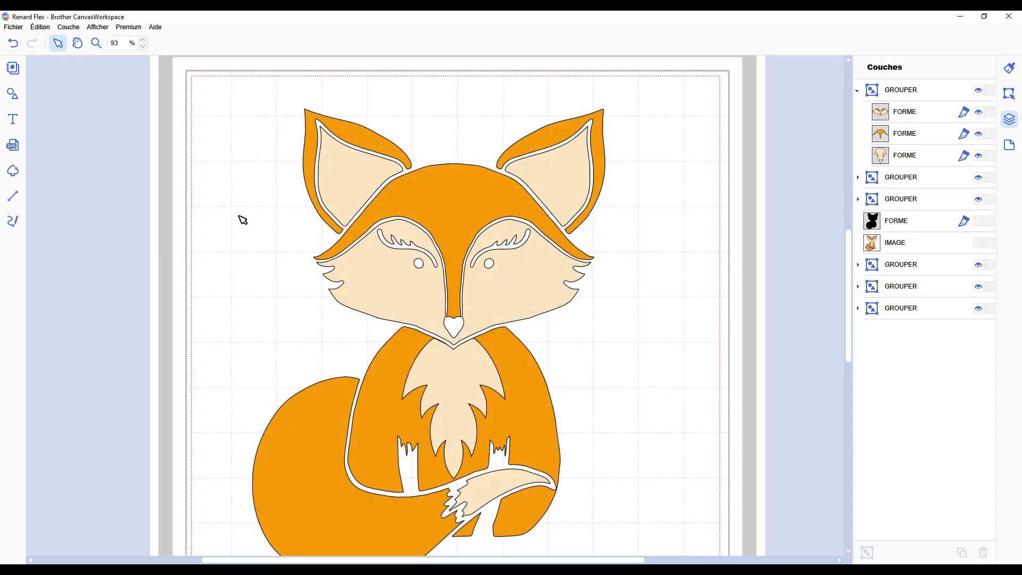
- Show the black silhouette layer beneath the coloured shapes and clear the finished fox off the mat
{"action": "scroll", "coordinate": [532, 326], "scroll_direction": "down", "scroll_amount": 1}
{"action": "left_click", "coordinate": [979, 221]}
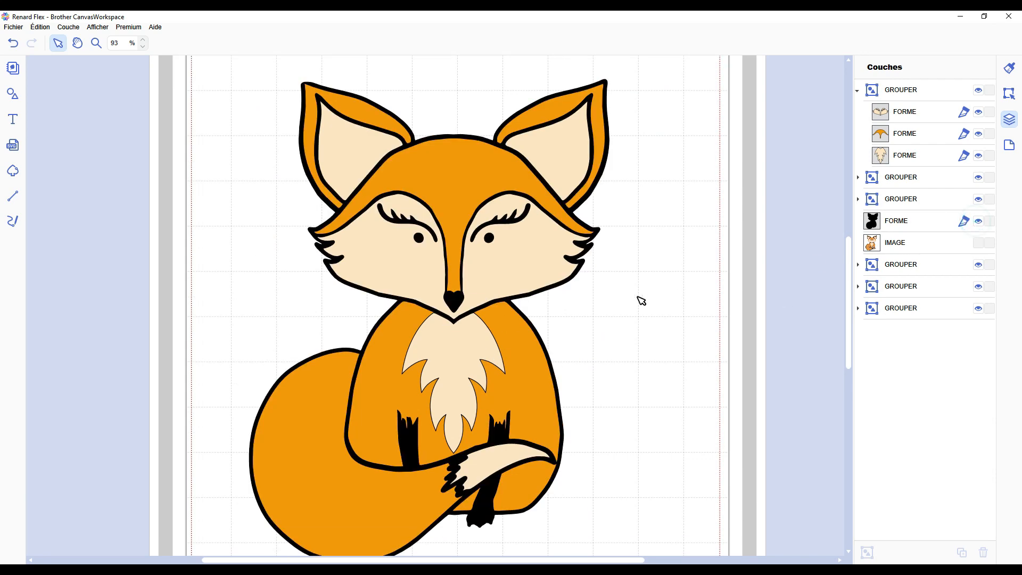
{"action": "scroll", "coordinate": [639, 298], "scroll_direction": "down", "scroll_amount": 1}
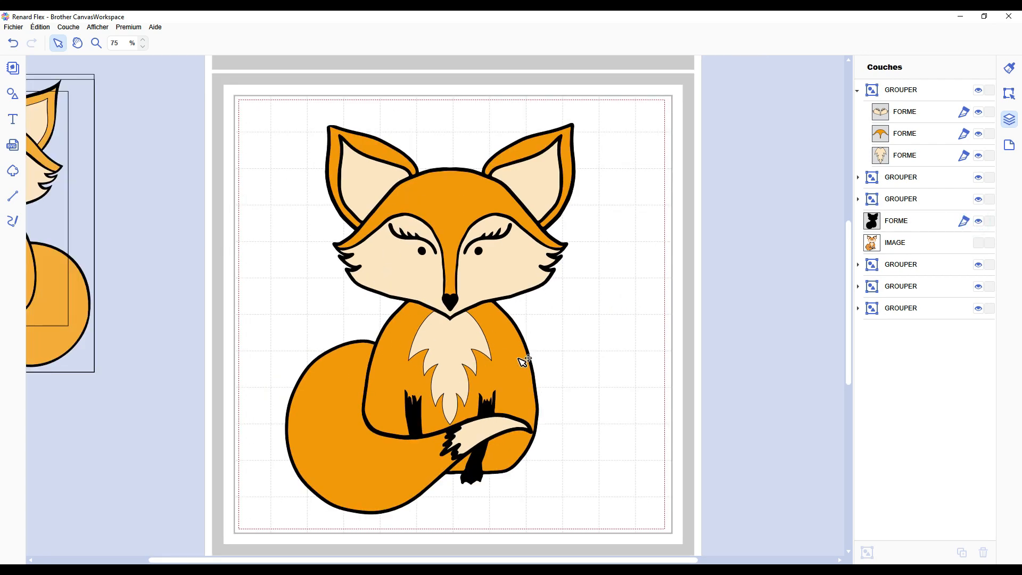
{"action": "scroll", "coordinate": [618, 388], "scroll_direction": "down", "scroll_amount": 2}
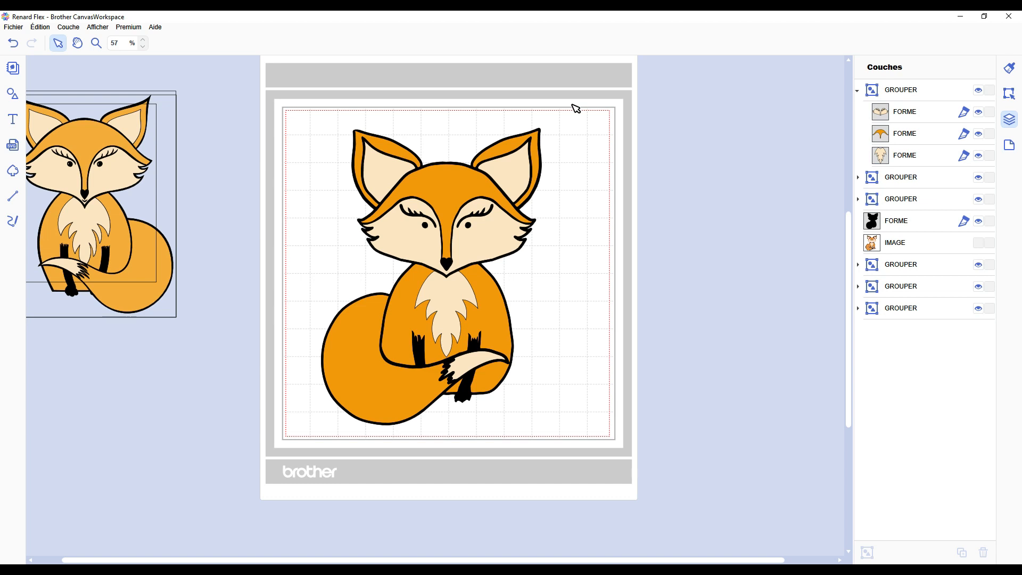
{"action": "left_click_drag", "start_coordinate": [573, 106], "coordinate": [290, 447]}
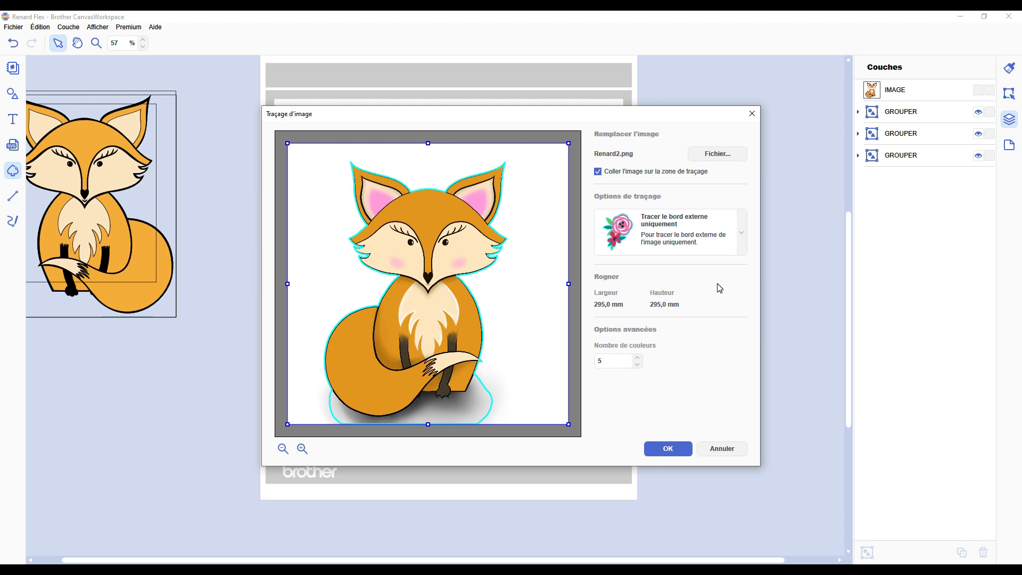
- Trace Renard2.png by colour zones with 5 colours, keeping the image pasted on the mat
{"action": "left_click", "coordinate": [741, 232]}
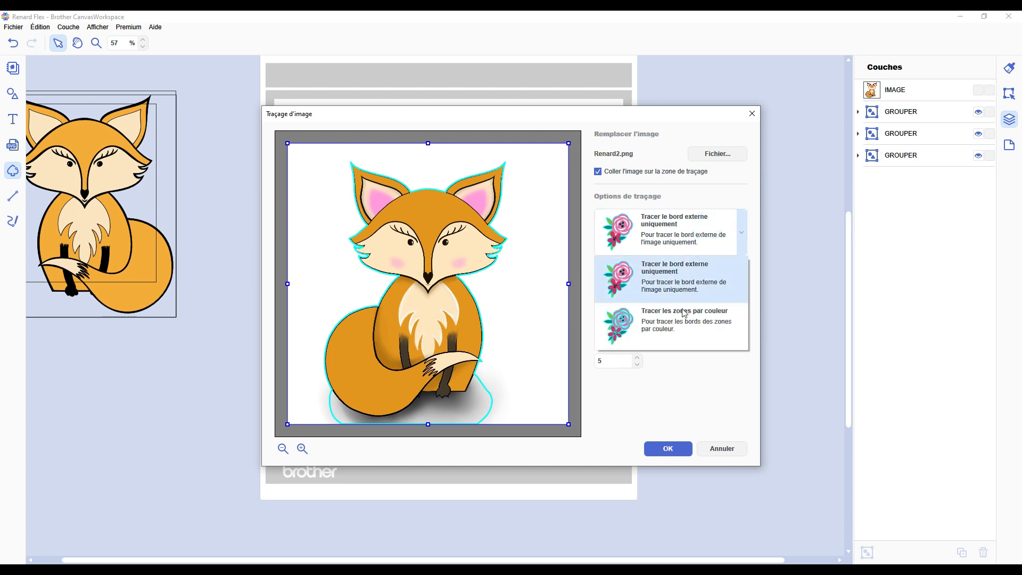
{"action": "left_click", "coordinate": [684, 339]}
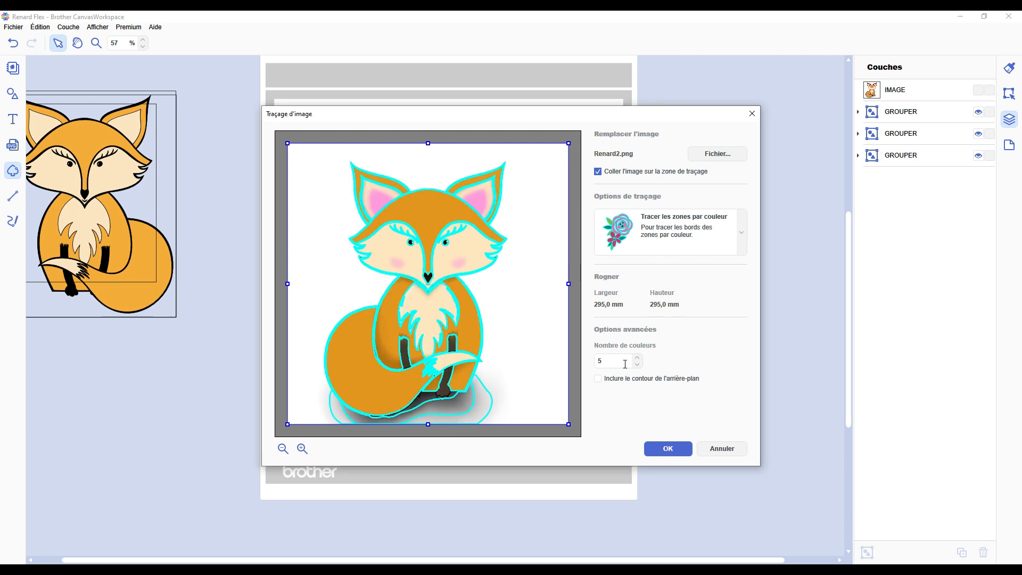
{"action": "left_click", "coordinate": [673, 459]}
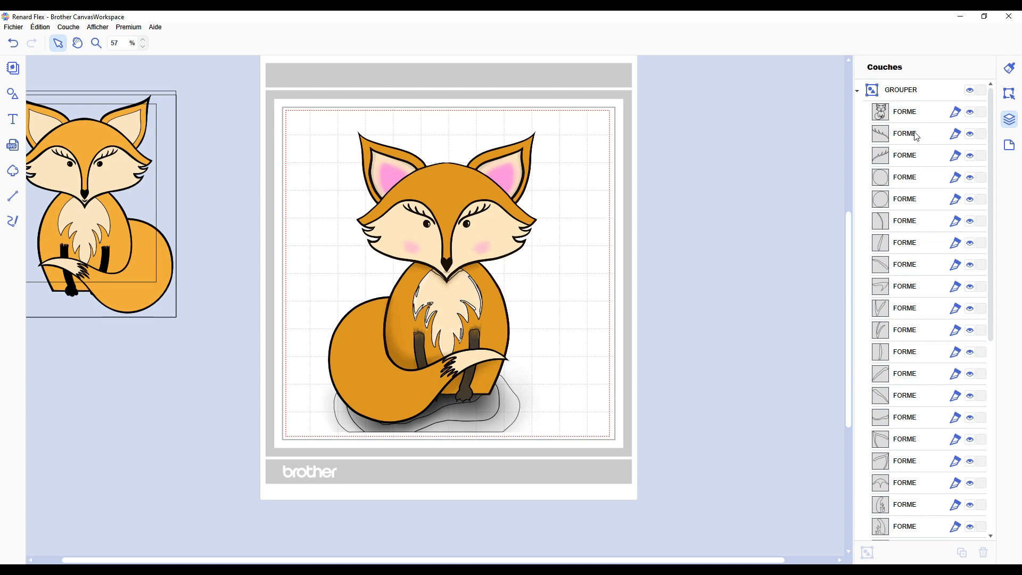
- Make the traced contours visible again and hide the fox image inside the traced group
{"action": "scroll", "coordinate": [933, 430], "scroll_direction": "down", "scroll_amount": 6}
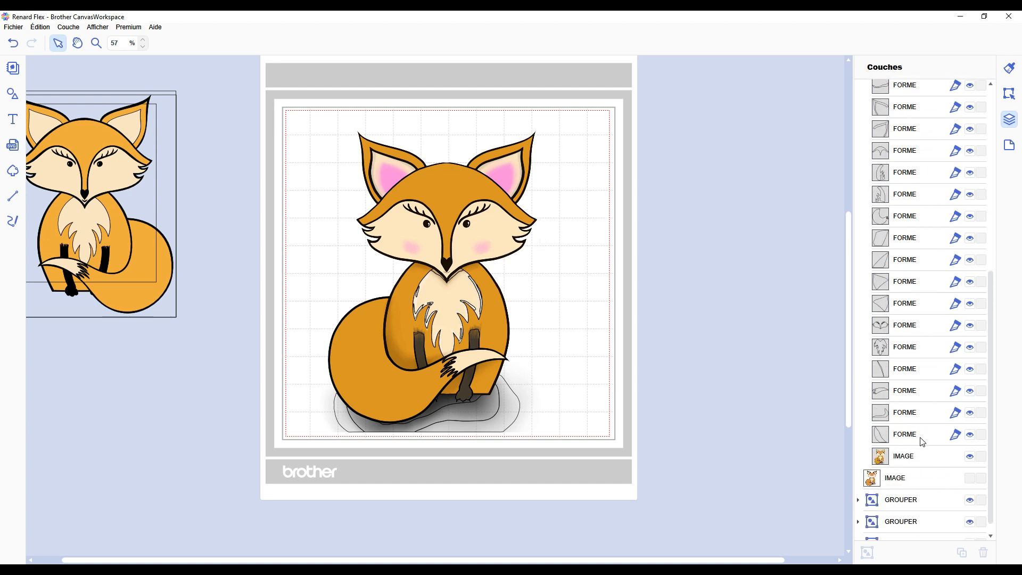
{"action": "left_click", "coordinate": [970, 445]}
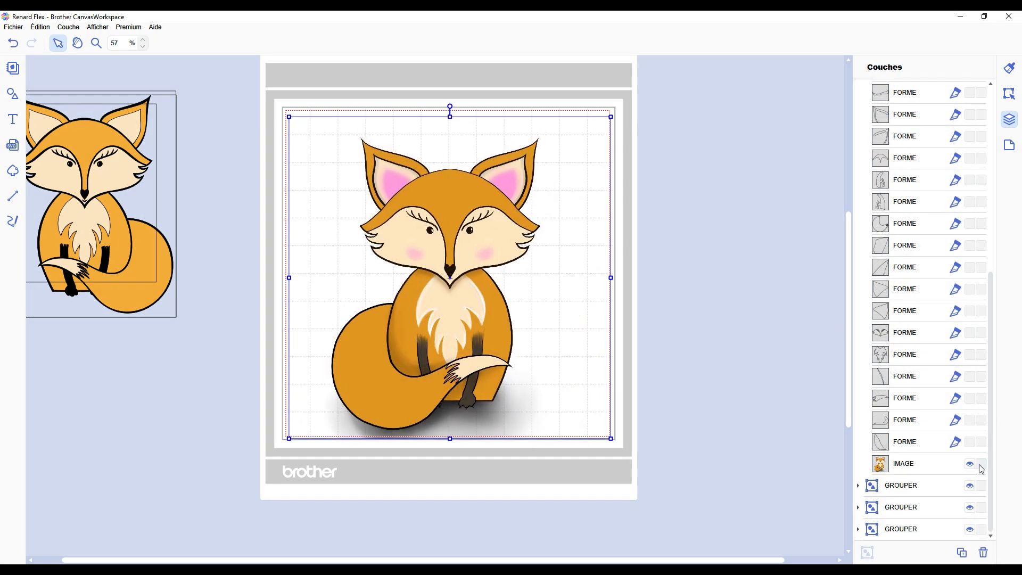
{"action": "scroll", "coordinate": [915, 244], "scroll_direction": "up", "scroll_amount": 5}
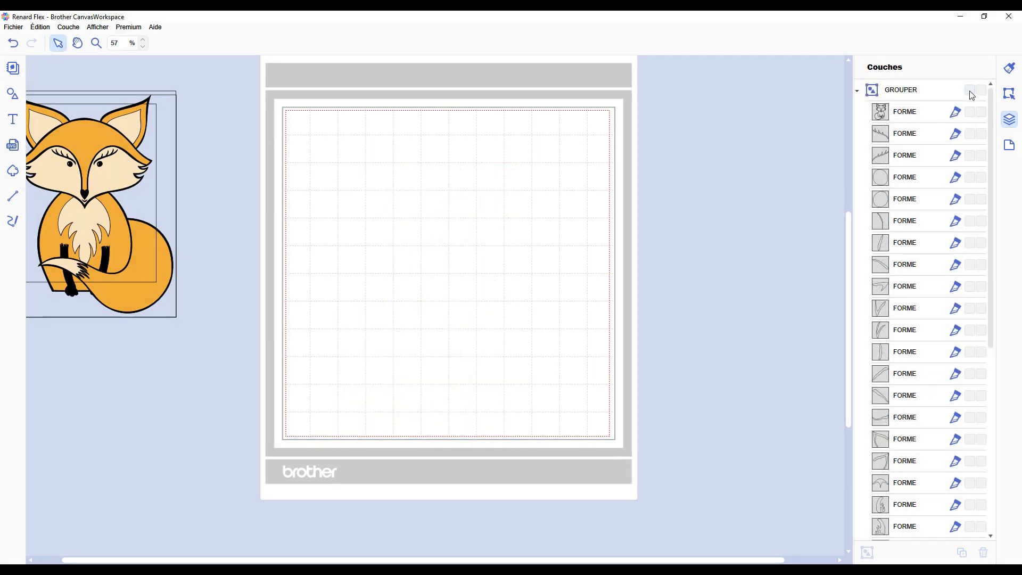
{"action": "left_click", "coordinate": [969, 90]}
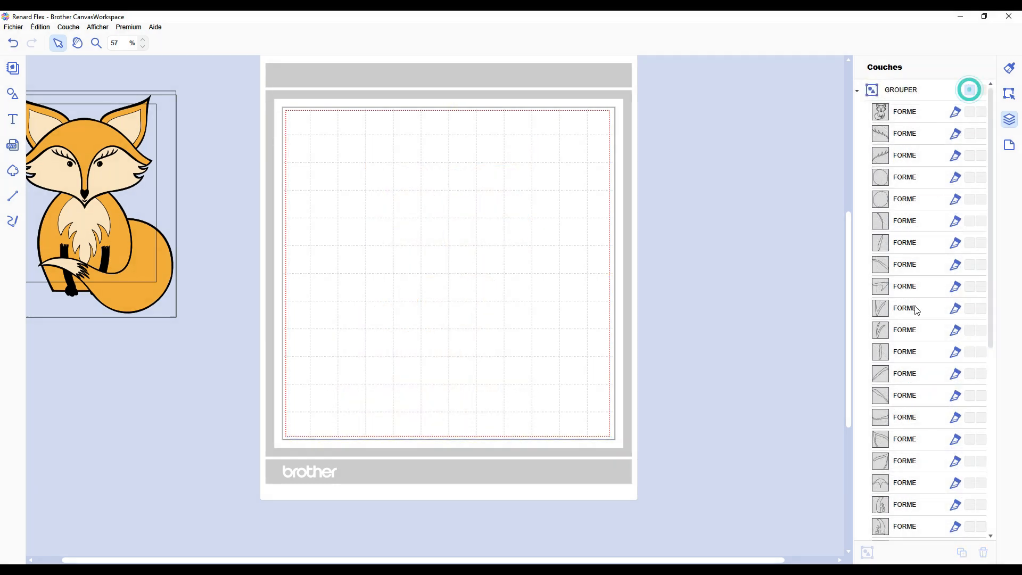
{"action": "scroll", "coordinate": [916, 311], "scroll_direction": "down", "scroll_amount": 5}
{"action": "left_click", "coordinate": [970, 465]}
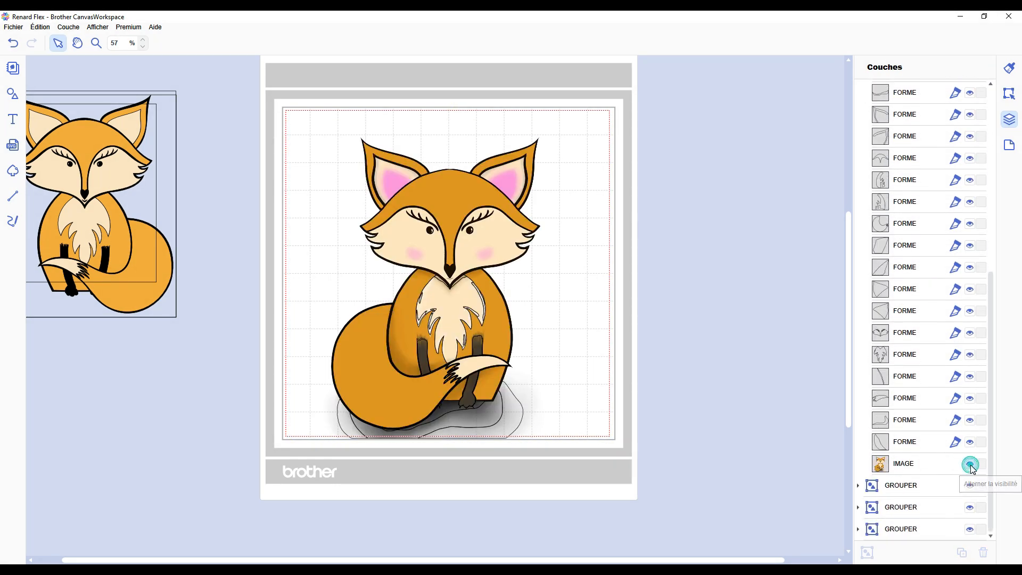
- Delete the stray shadow outline below the tail and the thin sliver beside the chest fur, checking against the image
{"action": "left_click", "coordinate": [927, 442]}
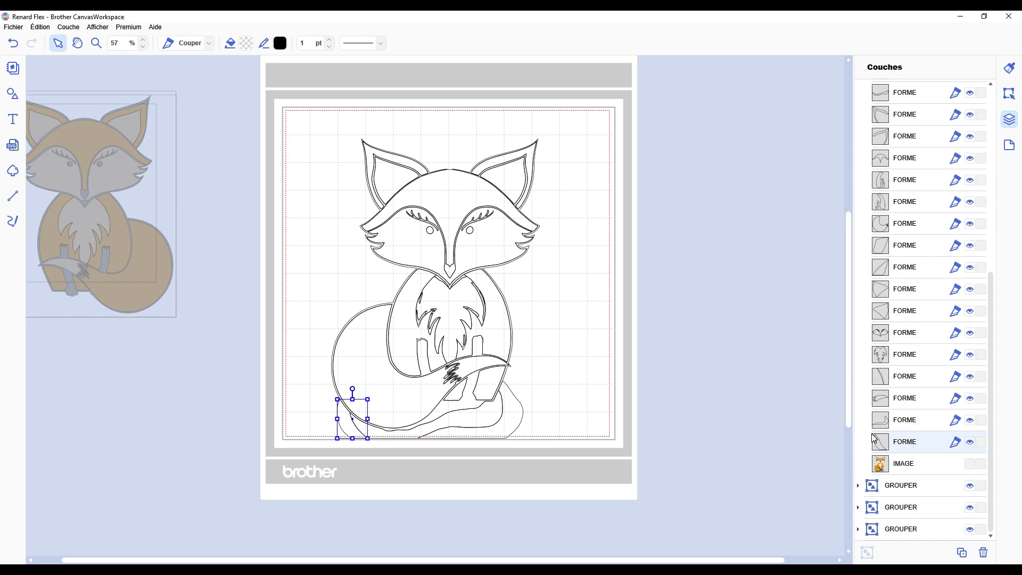
{"action": "key", "text": "Delete"}
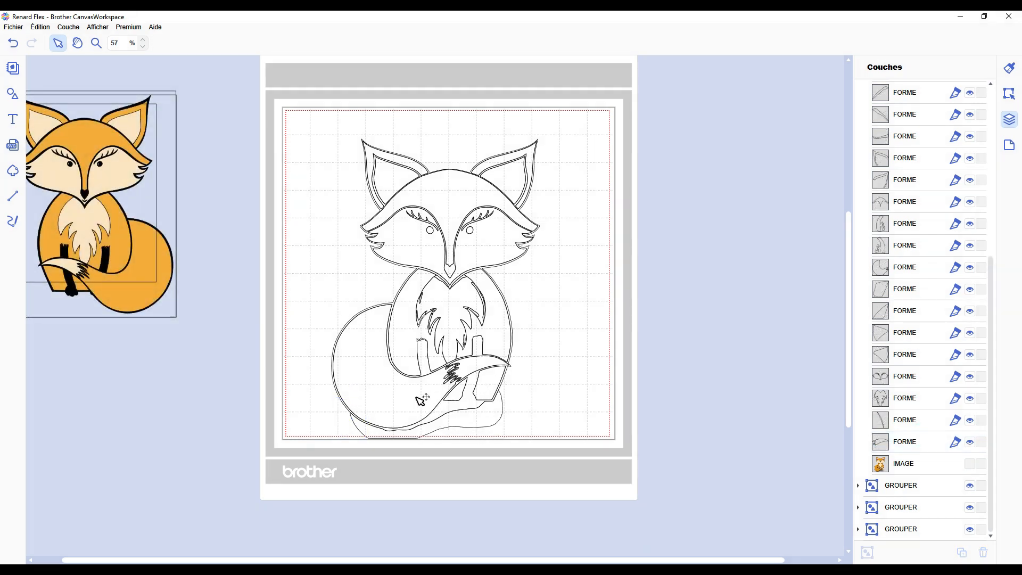
{"action": "left_click", "coordinate": [969, 464]}
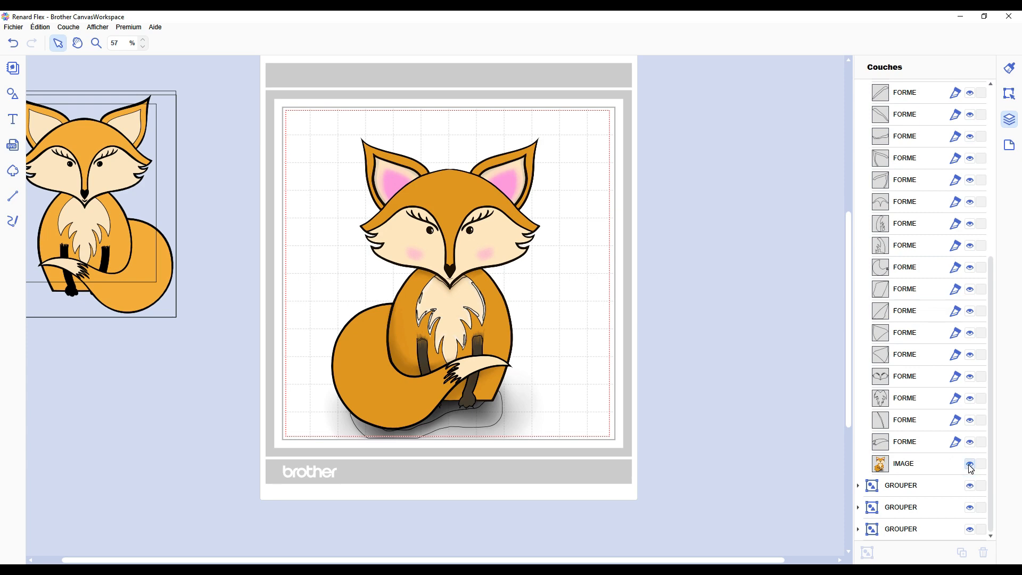
{"action": "left_click", "coordinate": [969, 464]}
{"action": "left_click", "coordinate": [905, 420]}
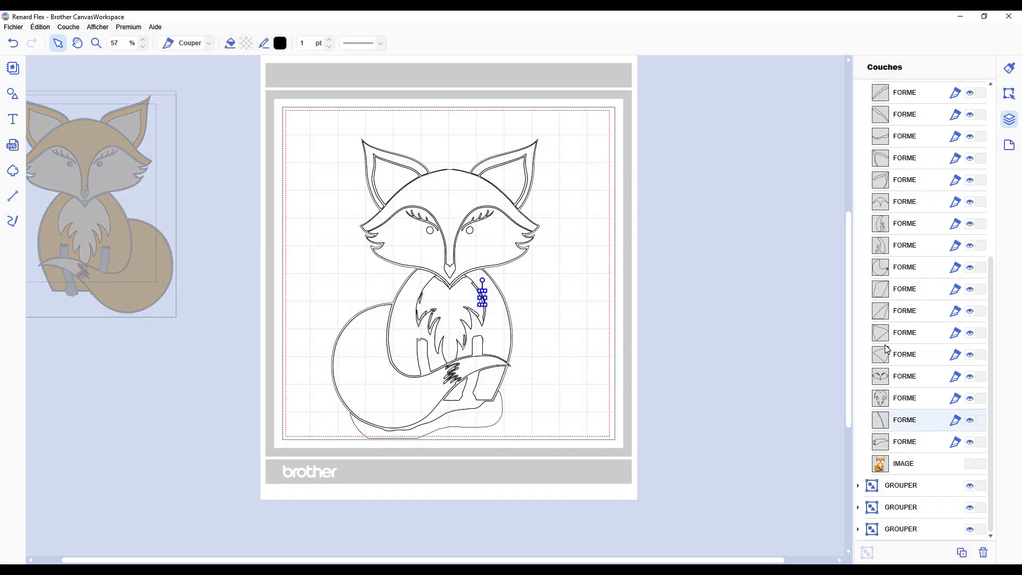
{"action": "key", "text": "Delete"}
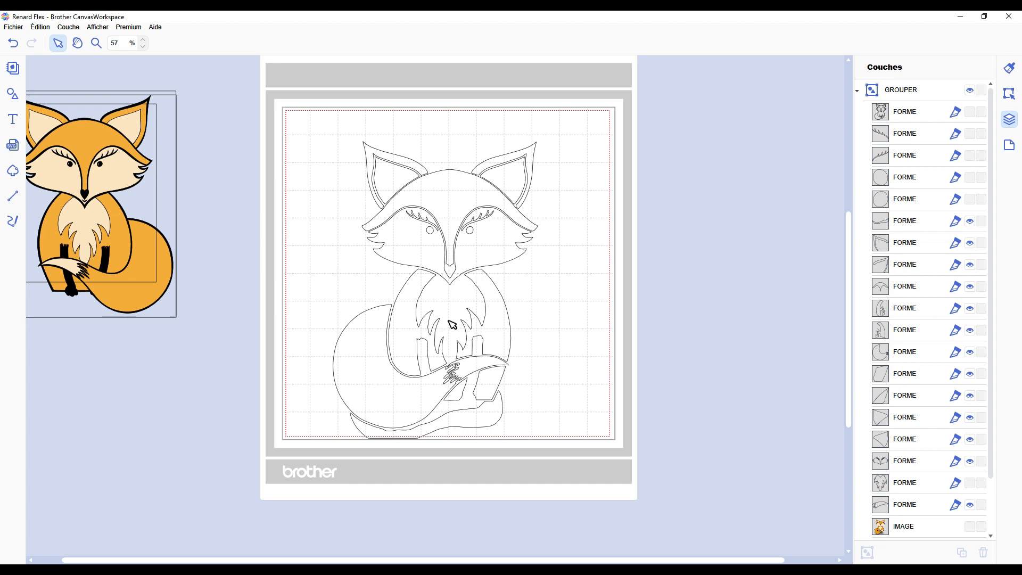
- Show the chest fur contour and the fox image, and compare the traced outlines with the shaded areas
{"action": "scroll", "coordinate": [940, 295], "scroll_direction": "down", "scroll_amount": 3}
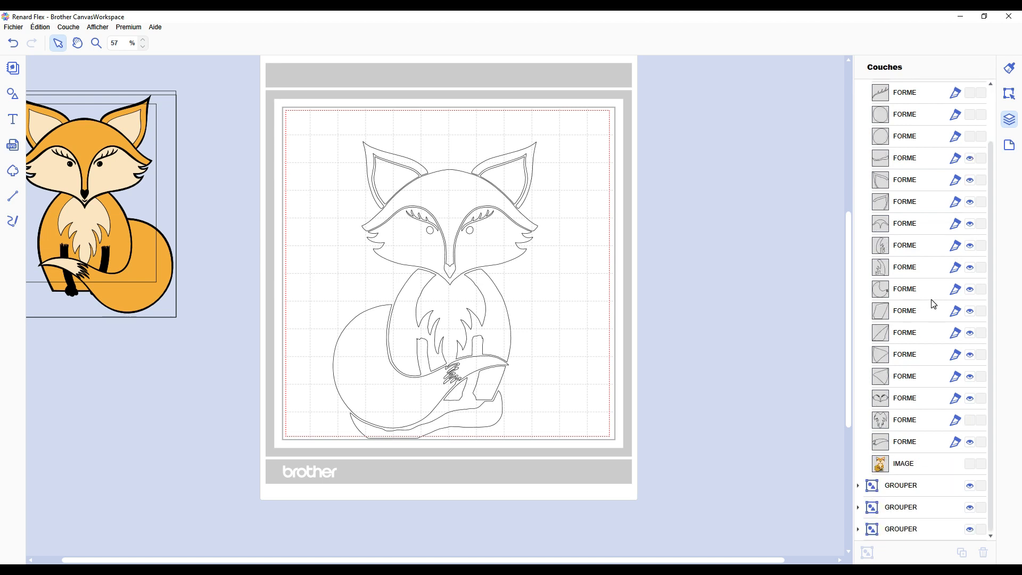
{"action": "left_click", "coordinate": [970, 420]}
{"action": "left_click", "coordinate": [643, 340]}
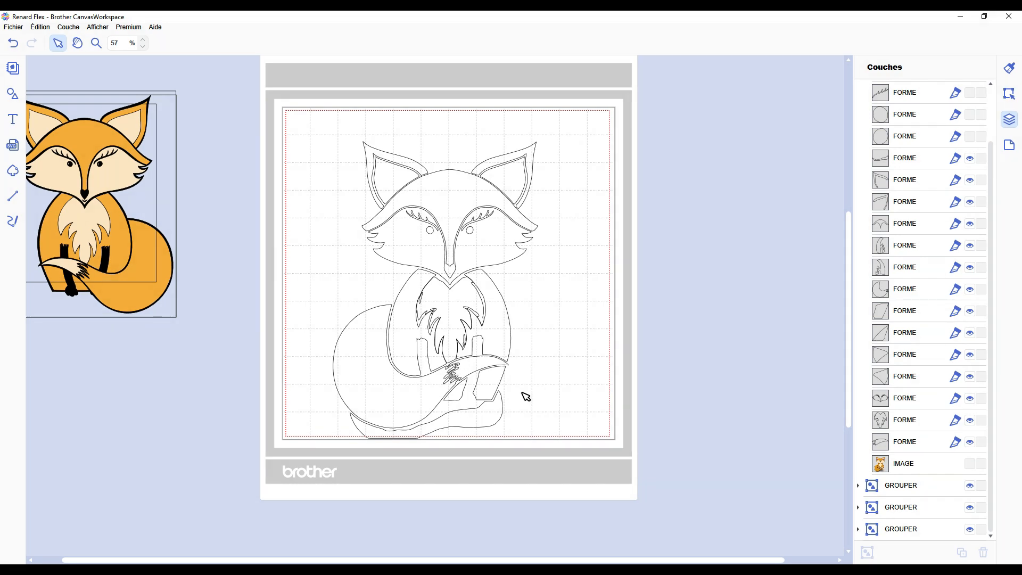
{"action": "scroll", "coordinate": [526, 397], "scroll_direction": "up", "scroll_amount": 5}
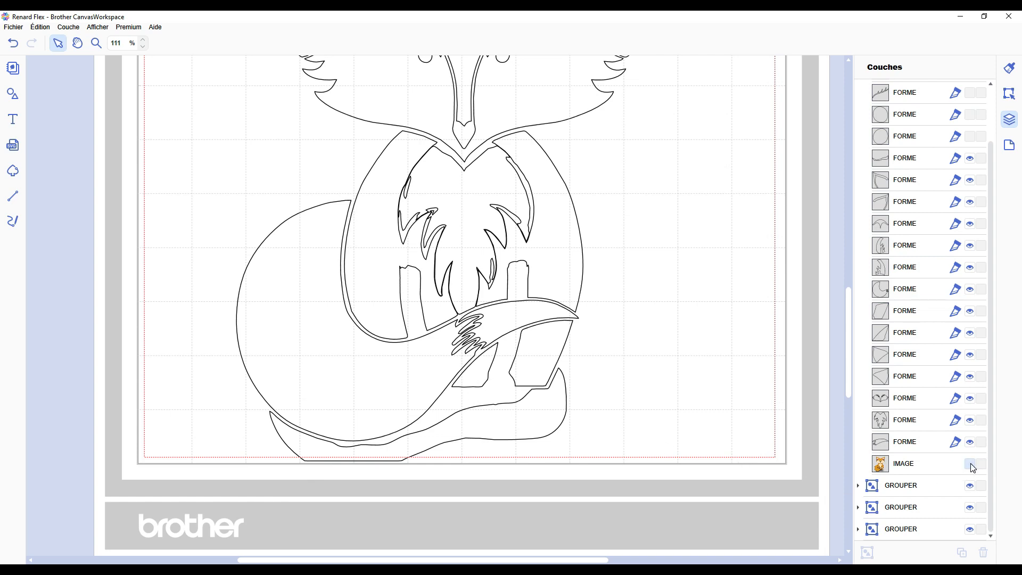
{"action": "left_click", "coordinate": [970, 464]}
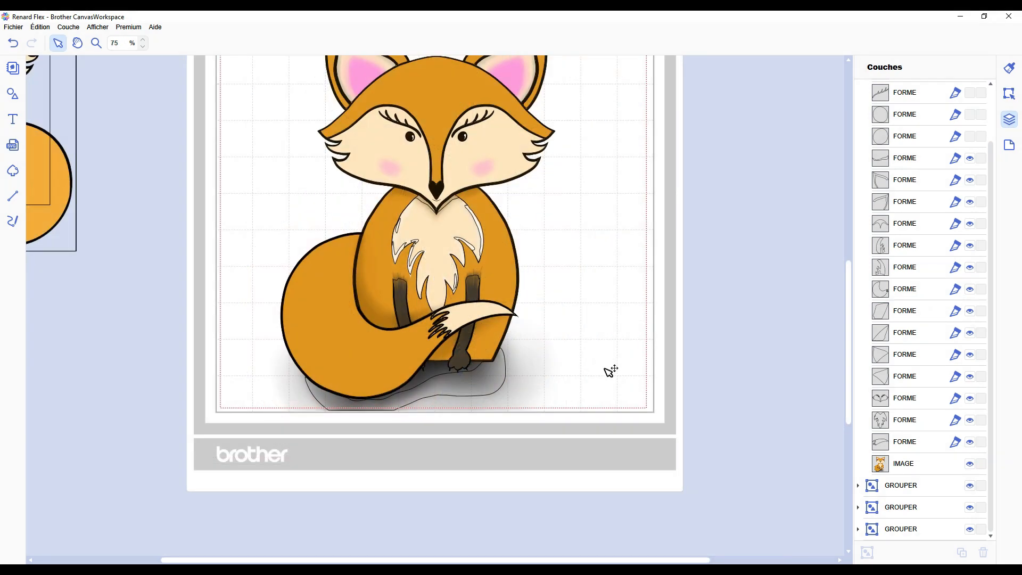
{"action": "scroll", "coordinate": [598, 369], "scroll_direction": "up", "scroll_amount": 1}
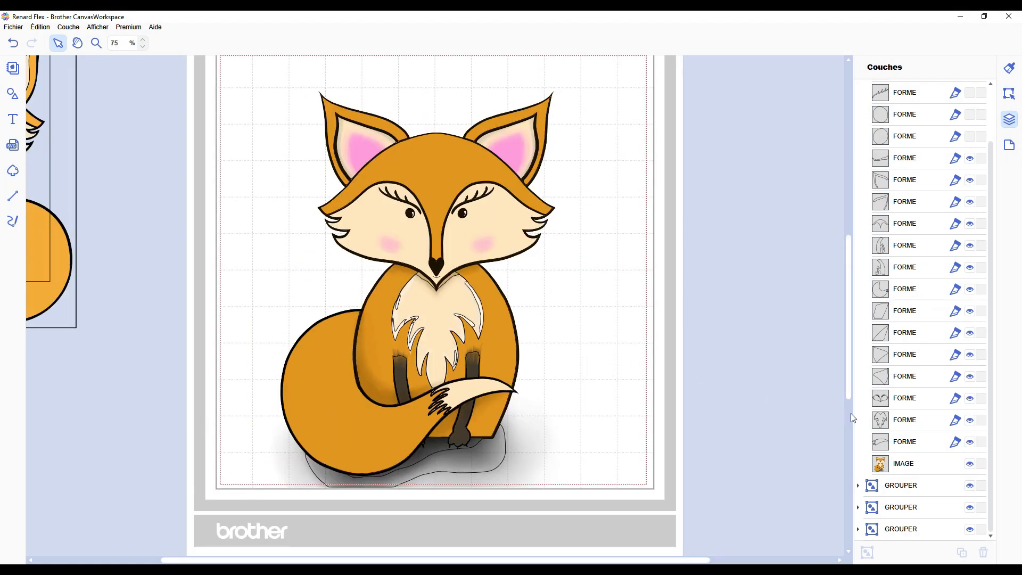
{"action": "scroll", "coordinate": [938, 391], "scroll_direction": "up", "scroll_amount": 2}
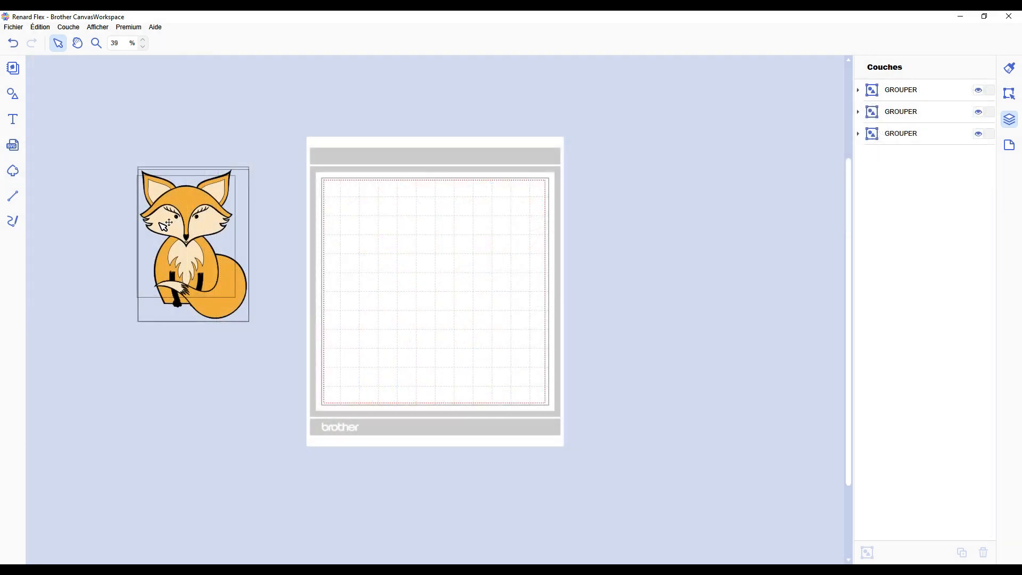
- Trace fox-3385002.png by colour zones with 4 colours
{"action": "left_click", "coordinate": [13, 171]}
{"action": "double_click", "coordinate": [490, 279]}
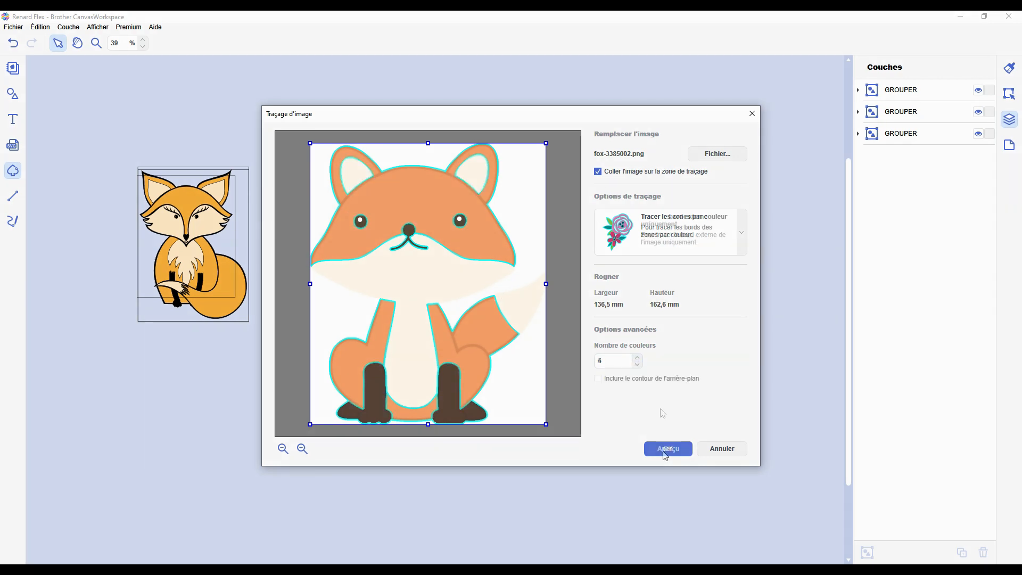
{"action": "left_click", "coordinate": [662, 449]}
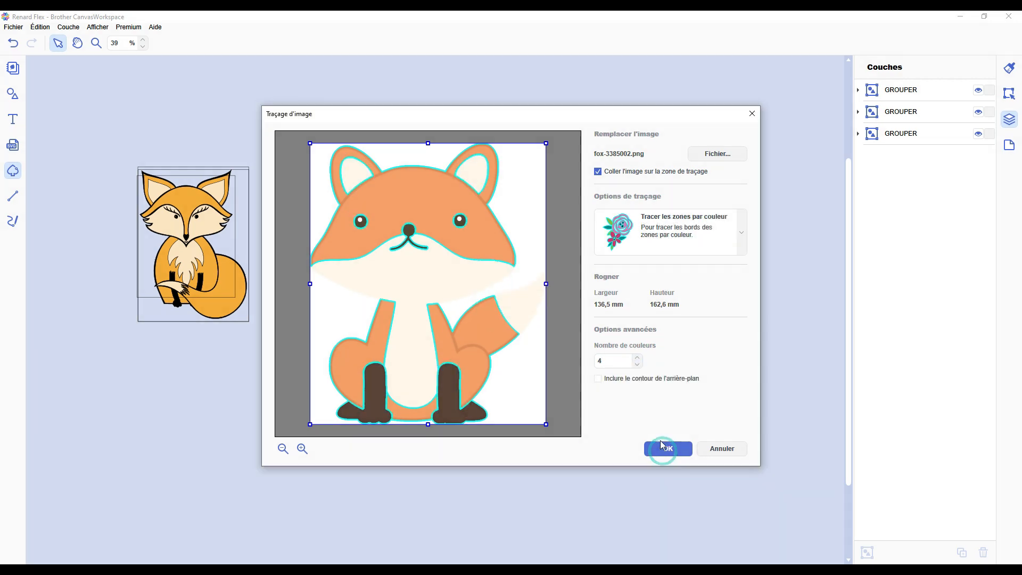
- Increase the number of traced colours to 10, refresh the preview, and accept the trace of fox-3385002.png
{"action": "left_click", "coordinate": [638, 360]}
{"action": "left_click", "coordinate": [665, 450]}
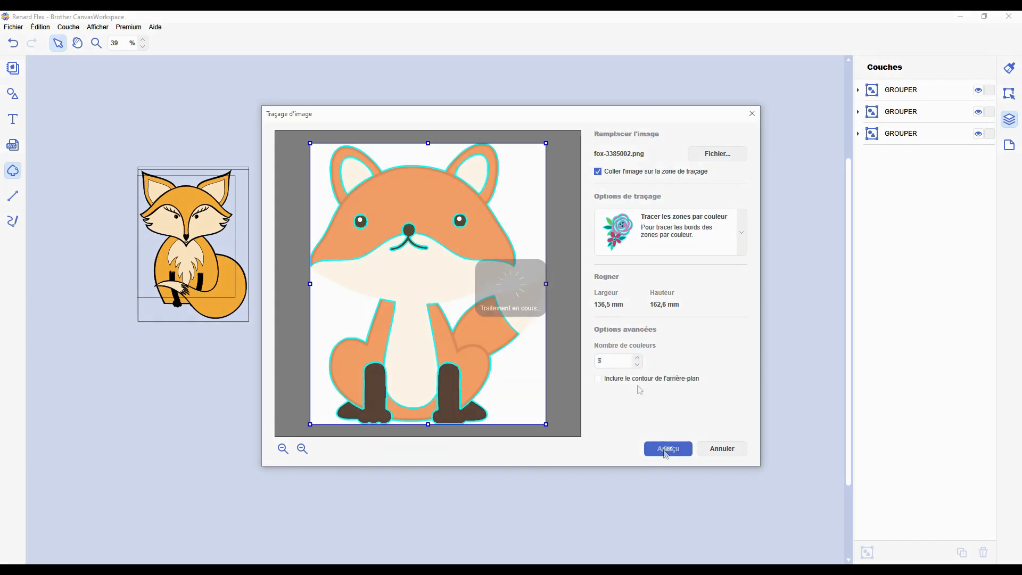
{"action": "left_click", "coordinate": [639, 358]}
{"action": "left_click", "coordinate": [667, 448]}
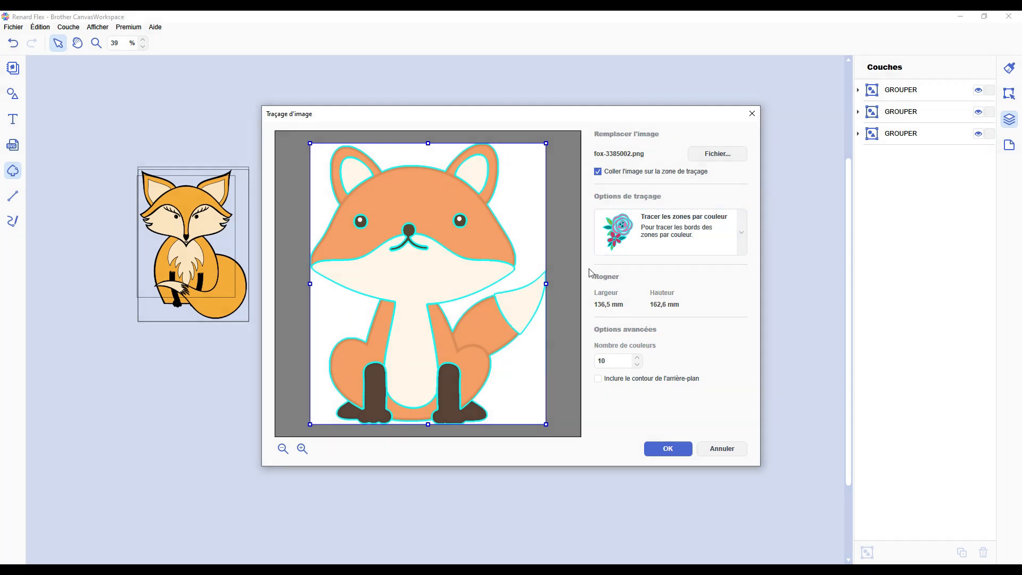
{"action": "left_click", "coordinate": [677, 453]}
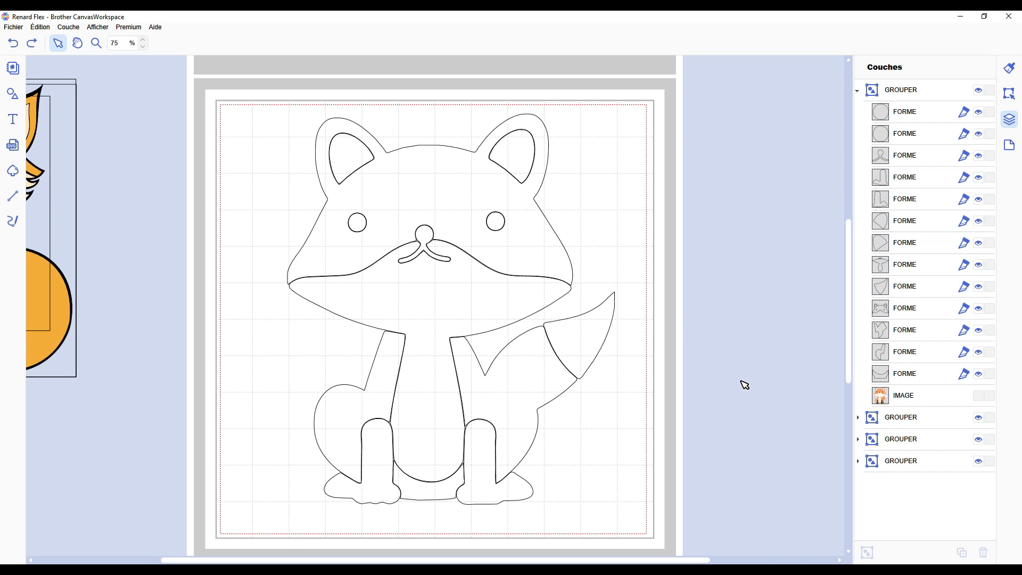
- Toggle the original fox image's visibility to compare it with the traced outlines, leaving it hidden
{"action": "left_click", "coordinate": [979, 396]}
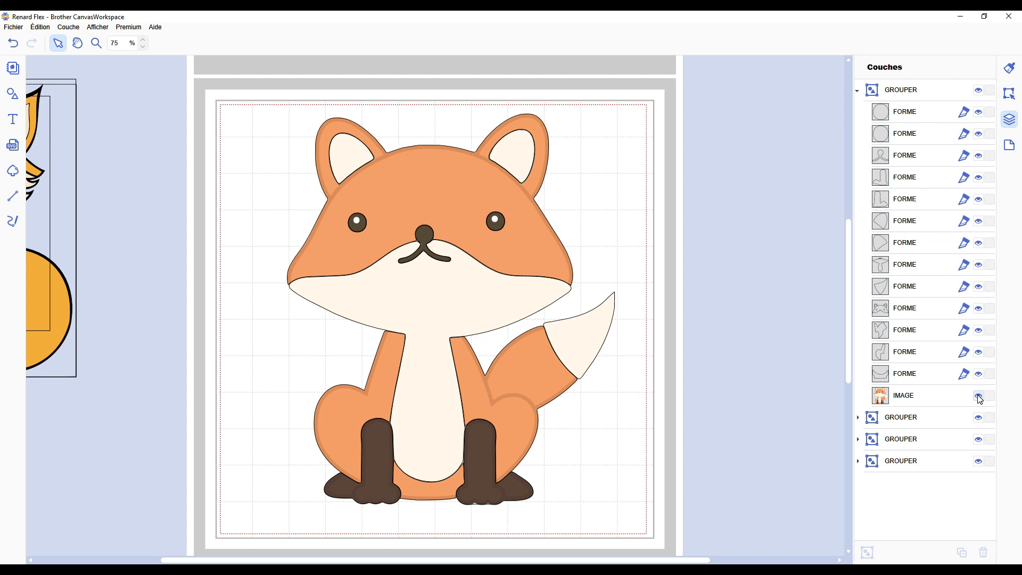
{"action": "left_click", "coordinate": [981, 398]}
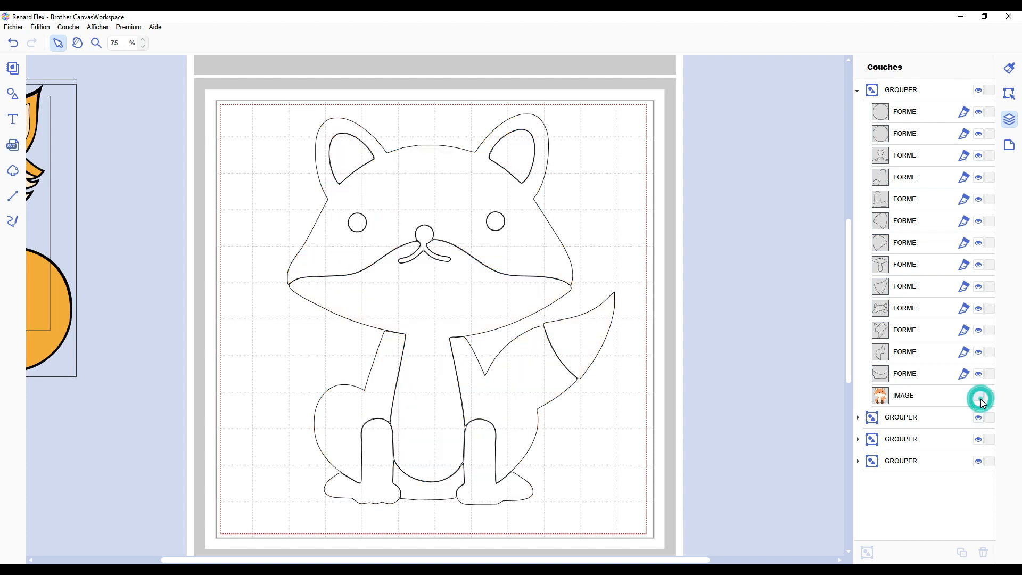
{"action": "left_click", "coordinate": [981, 398]}
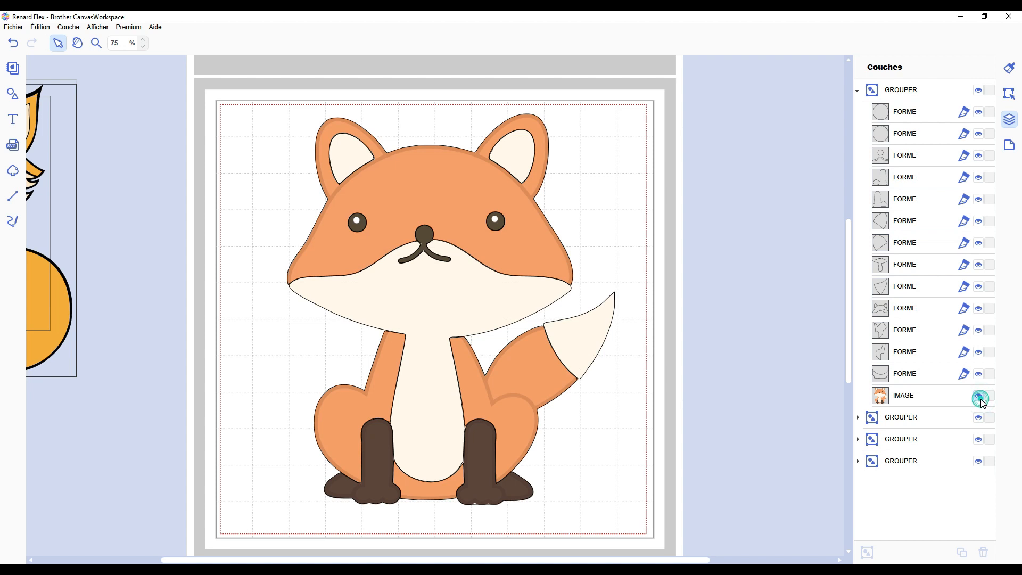
{"action": "left_click", "coordinate": [981, 400]}
{"action": "left_click", "coordinate": [982, 400]}
- Fill the two eyes, the nose and mouth, and both front legs with black (#000000)
{"action": "left_click", "coordinate": [911, 136], "text": "shift"}
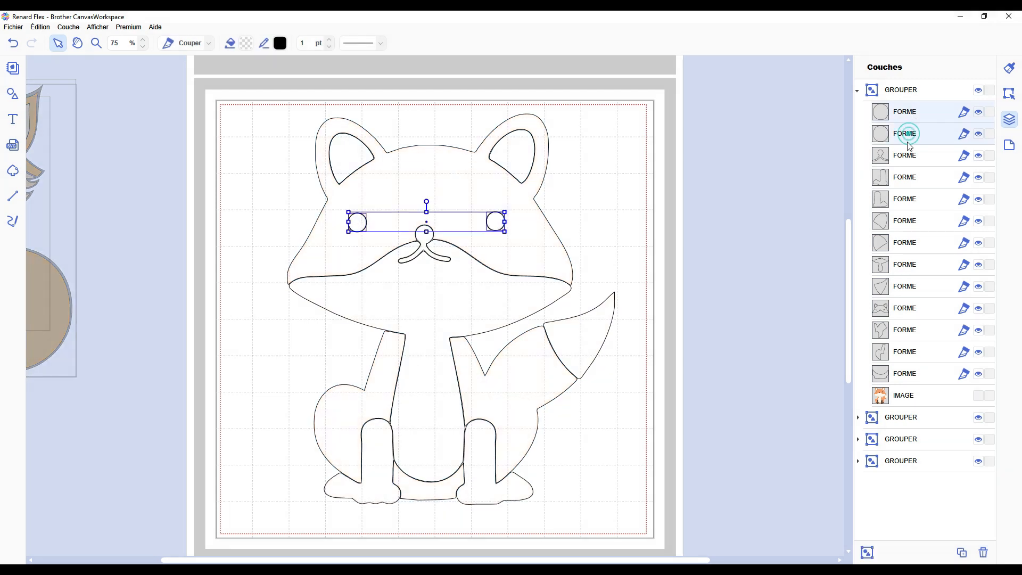
{"action": "left_click", "coordinate": [908, 156], "text": "shift"}
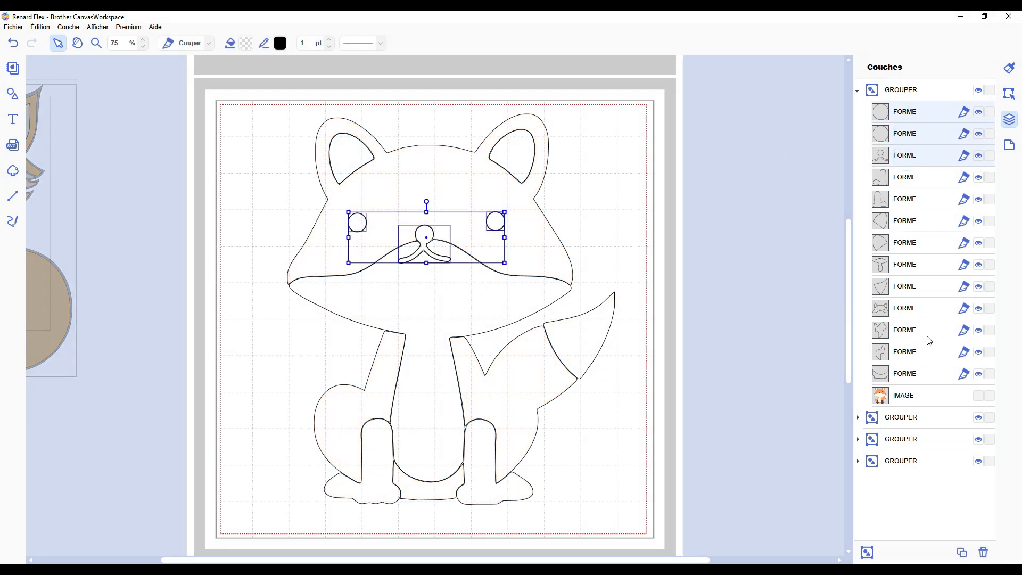
{"action": "left_click", "coordinate": [905, 199], "text": "shift"}
{"action": "left_click", "coordinate": [905, 177], "text": "shift"}
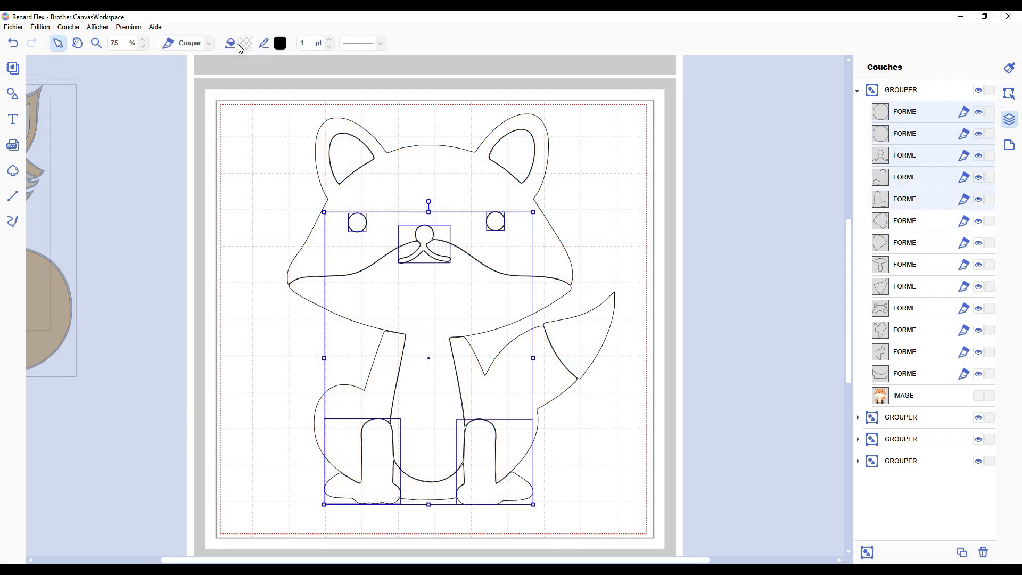
{"action": "left_click", "coordinate": [245, 43]}
{"action": "left_click", "coordinate": [371, 339]}
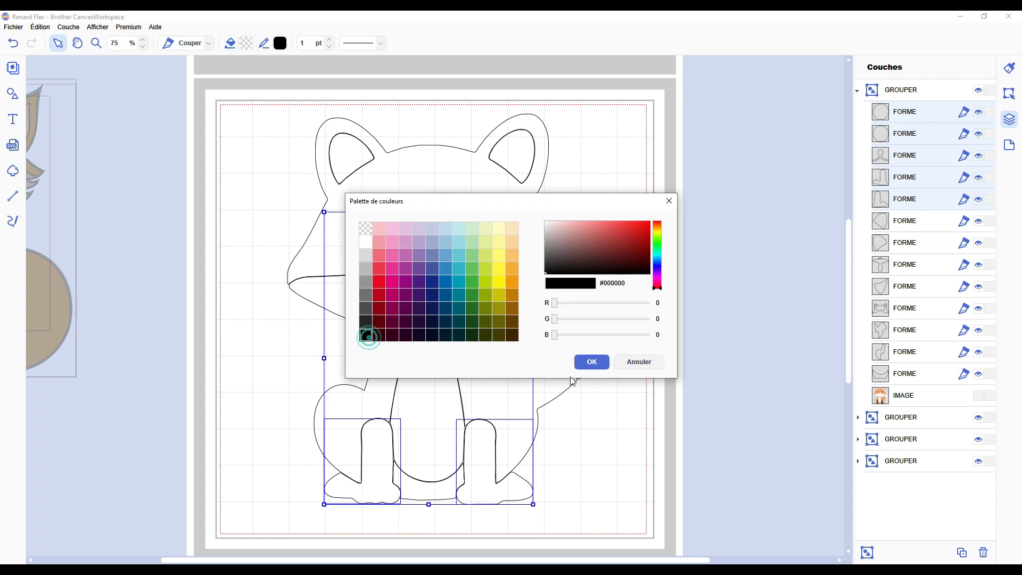
{"action": "left_click", "coordinate": [596, 366]}
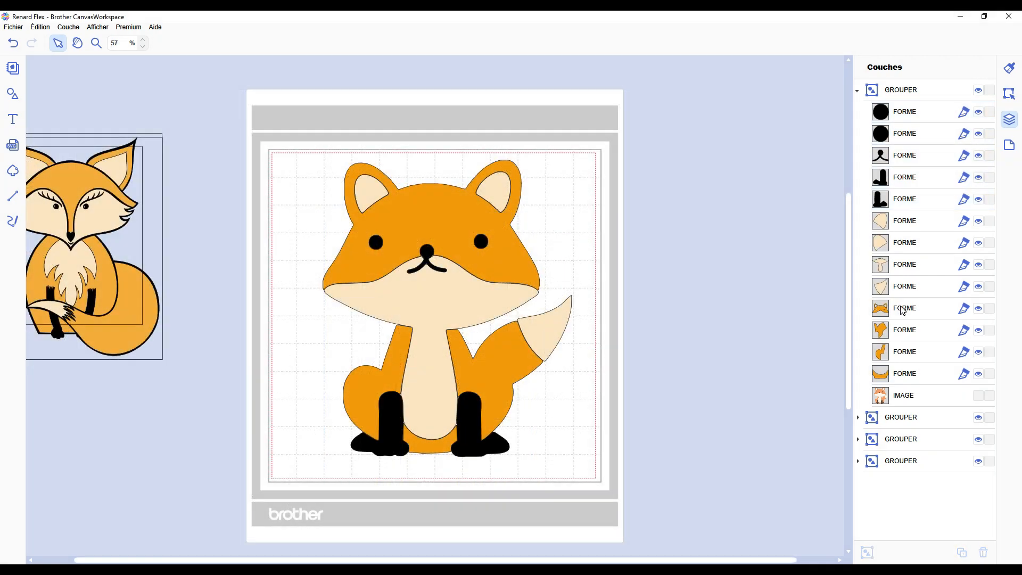
- Group the fox's orange, cream and black shapes by colour, and take these groups out of the parent group
{"action": "left_click", "coordinate": [900, 308]}
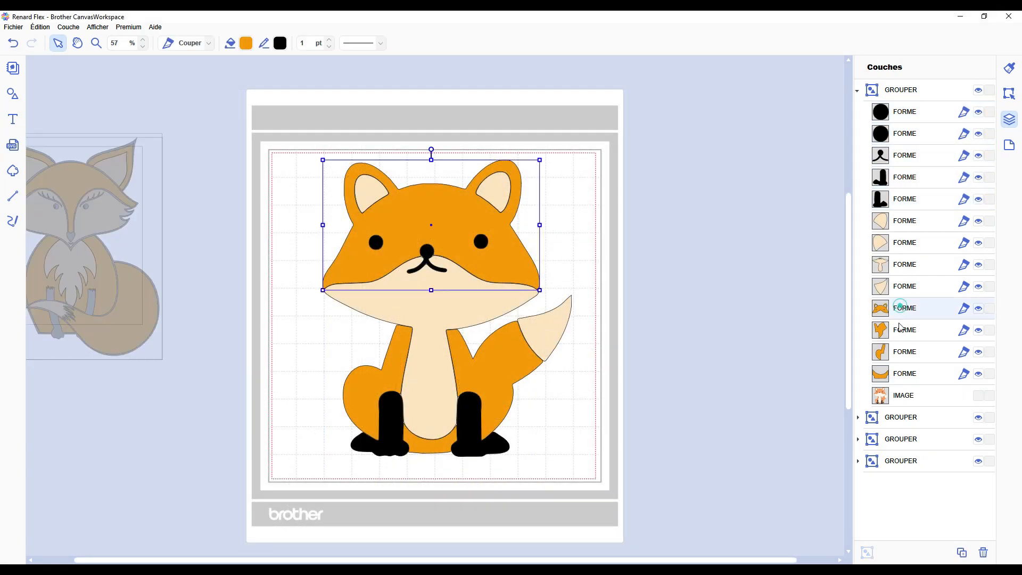
{"action": "left_click", "coordinate": [905, 374], "text": "shift"}
{"action": "key", "text": "ctrl+g"}
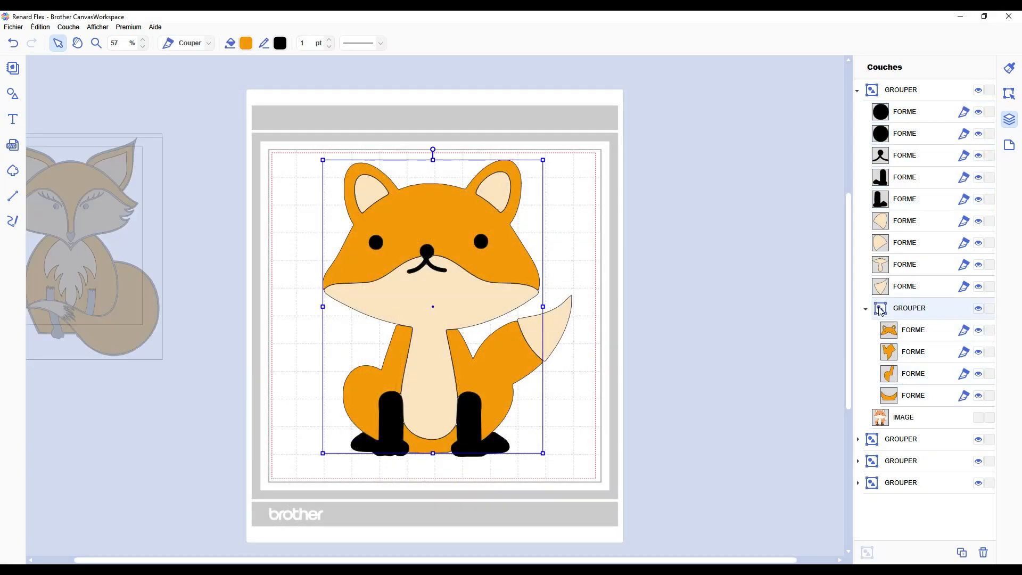
{"action": "left_click", "coordinate": [905, 287]}
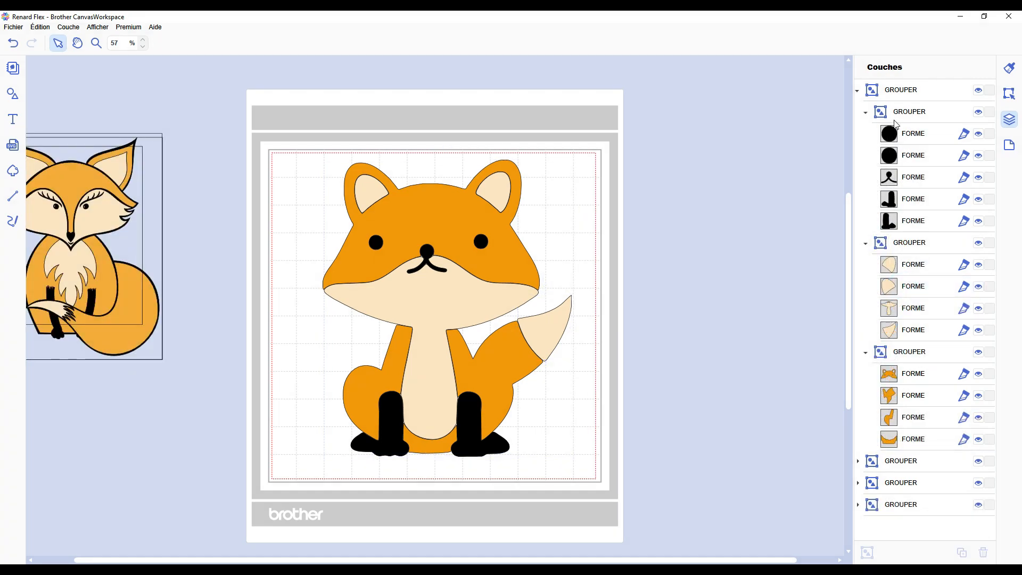
{"action": "left_click_drag", "start_coordinate": [906, 111], "coordinate": [901, 90]}
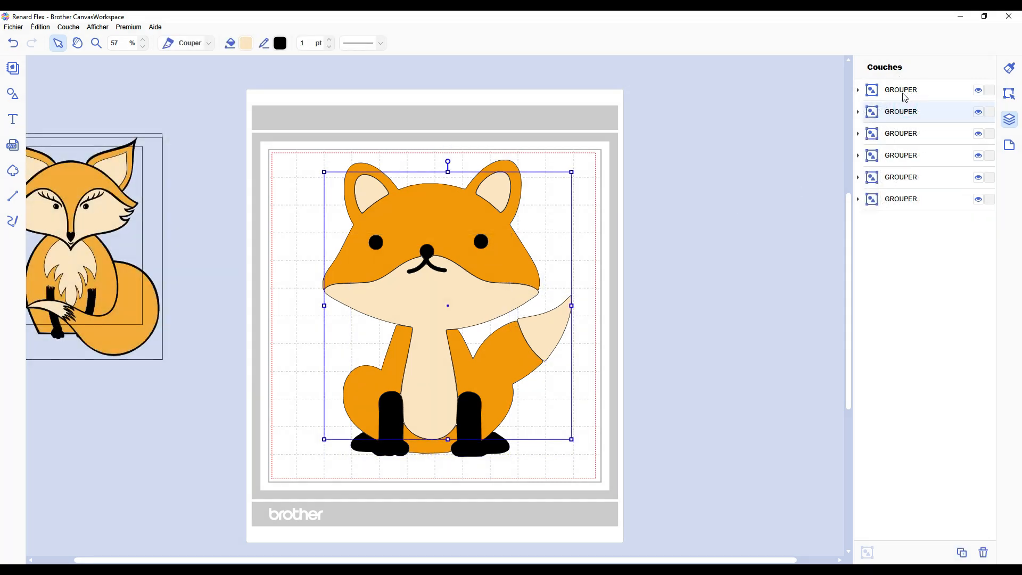
- Move the black group and the orange group off the mat to inspect the separated colour layers
{"action": "left_click", "coordinate": [905, 90]}
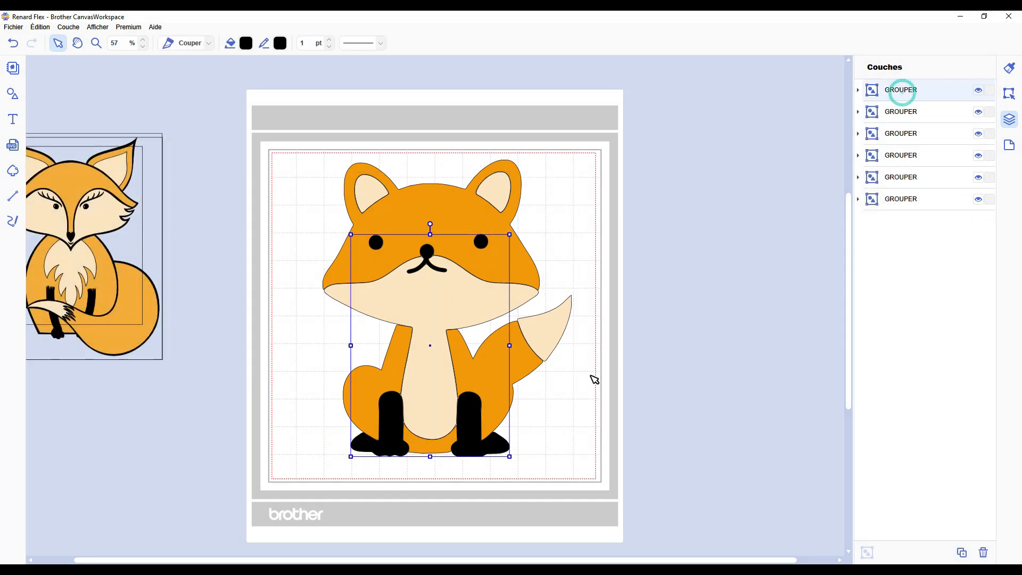
{"action": "left_click_drag", "start_coordinate": [474, 426], "coordinate": [735, 414]}
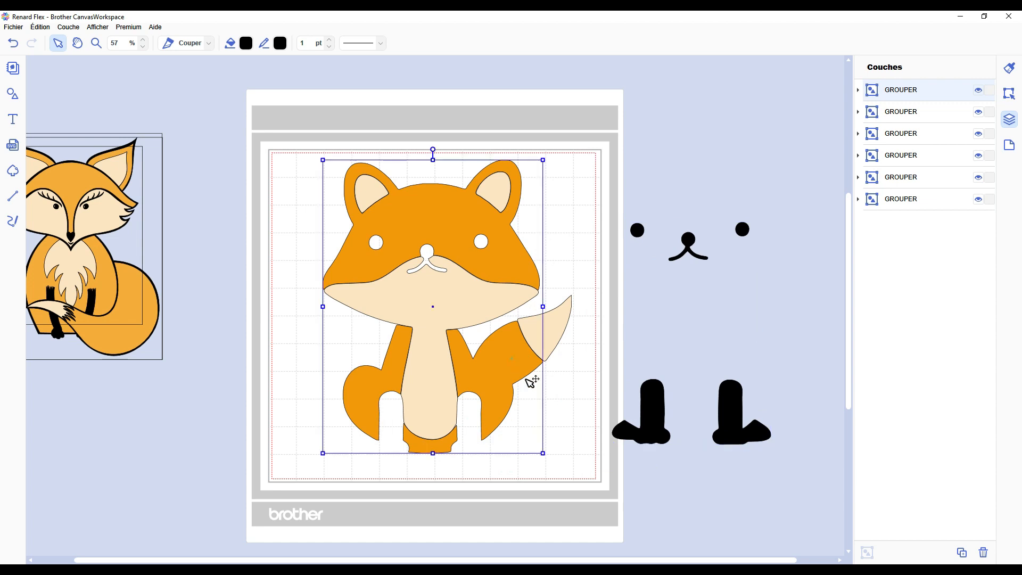
{"action": "left_click_drag", "start_coordinate": [529, 381], "coordinate": [670, 292]}
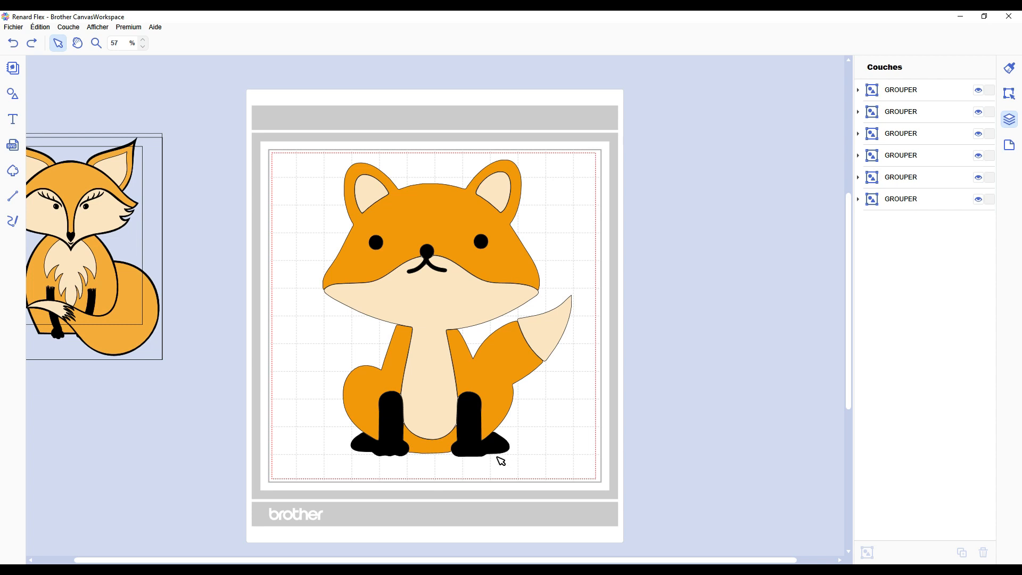
- Spread the black, orange and cream groups apart, and try fitting the black nose into the orange head's cut-out
{"action": "left_click_drag", "start_coordinate": [479, 451], "coordinate": [729, 423]}
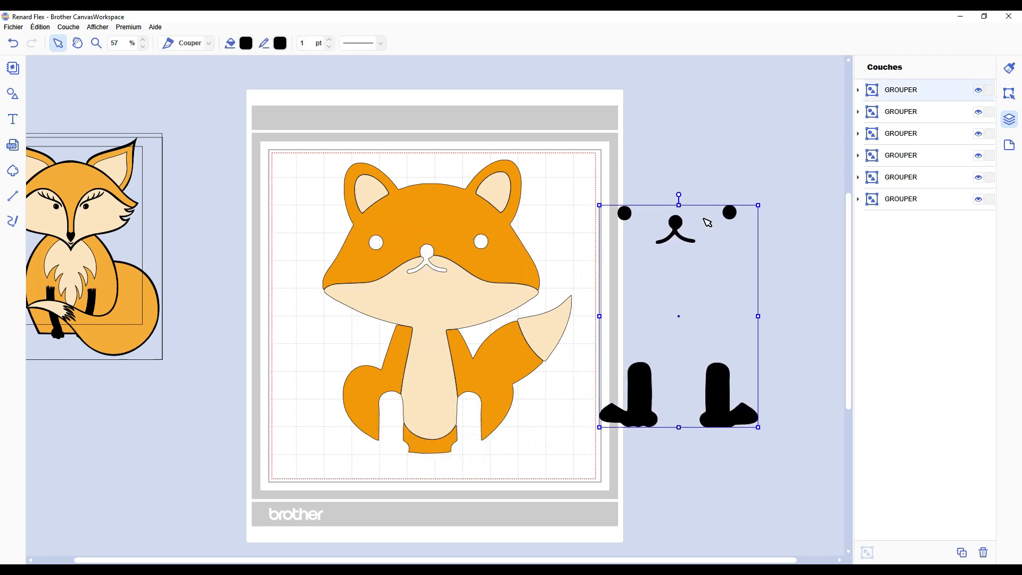
{"action": "left_click_drag", "start_coordinate": [488, 250], "coordinate": [631, 75]}
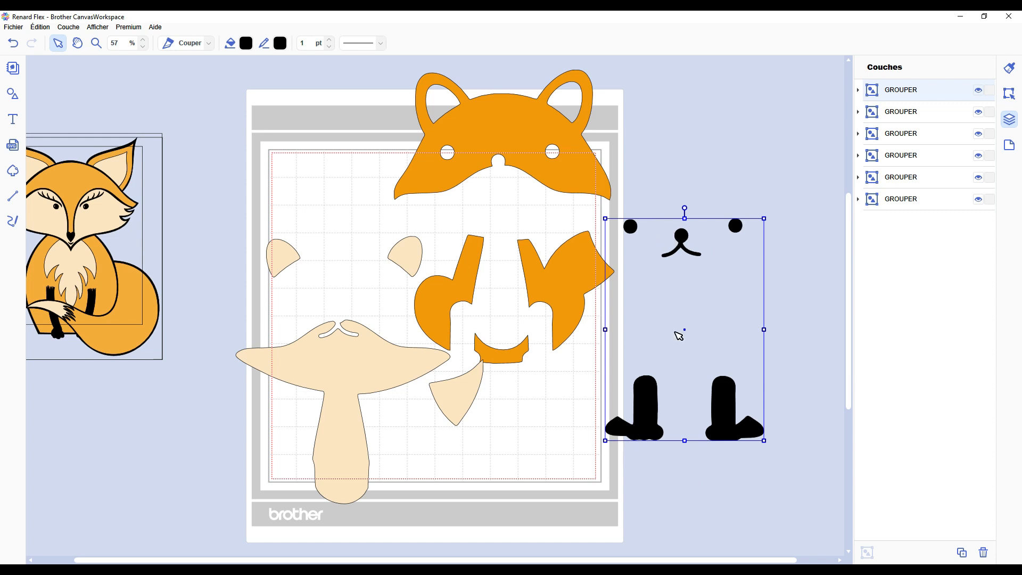
{"action": "left_click_drag", "start_coordinate": [682, 237], "coordinate": [506, 161]}
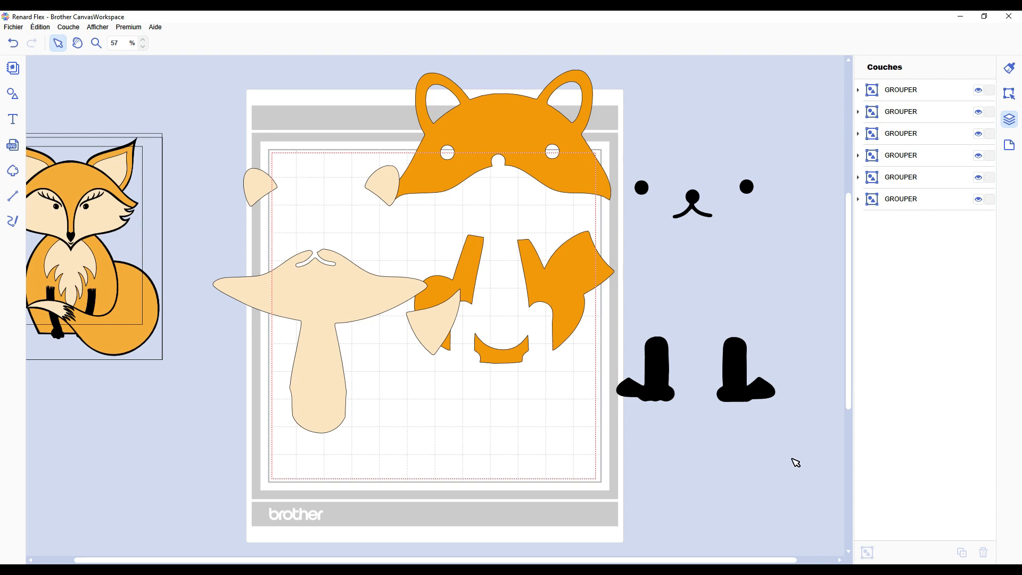
- Delete the three colour groups of the traced fox
{"action": "left_click_drag", "start_coordinate": [794, 460], "coordinate": [238, 165]}
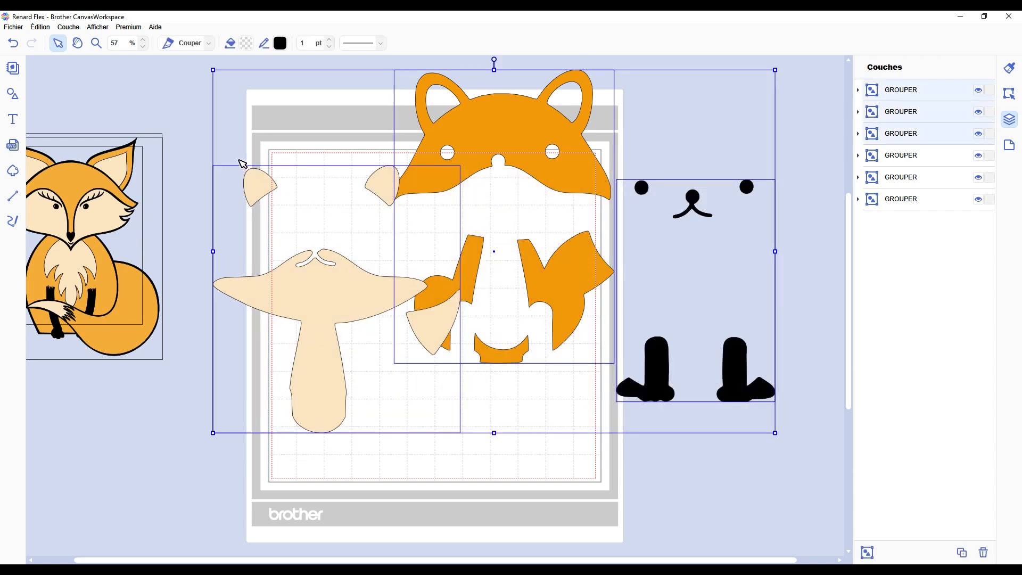
{"action": "key", "text": "Delete"}
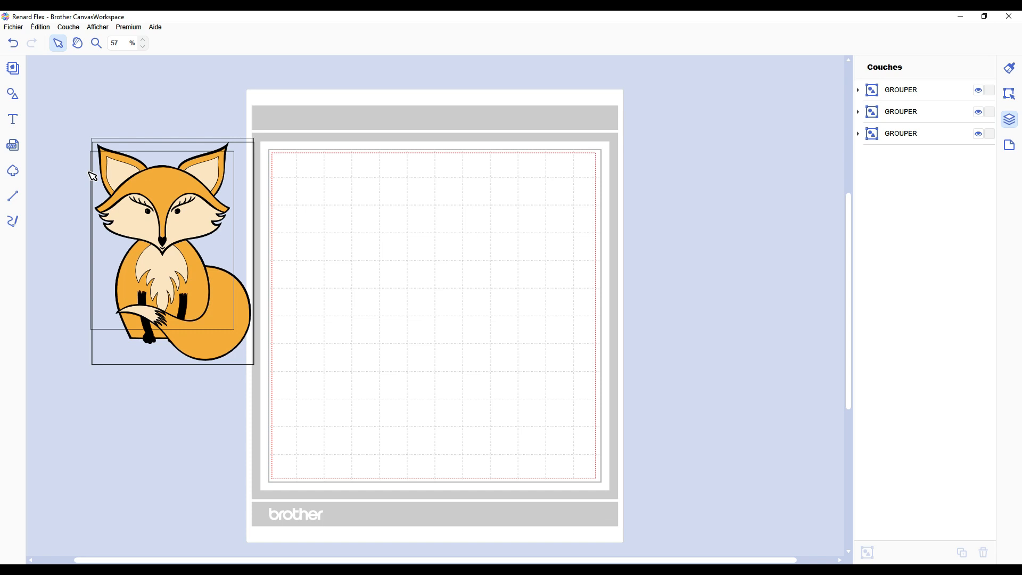
- Give all shapes of the black seated fox silhouette a black outline and no fill
{"action": "left_click_drag", "start_coordinate": [445, 134], "coordinate": [505, 342]}
{"action": "left_click", "coordinate": [281, 42]}
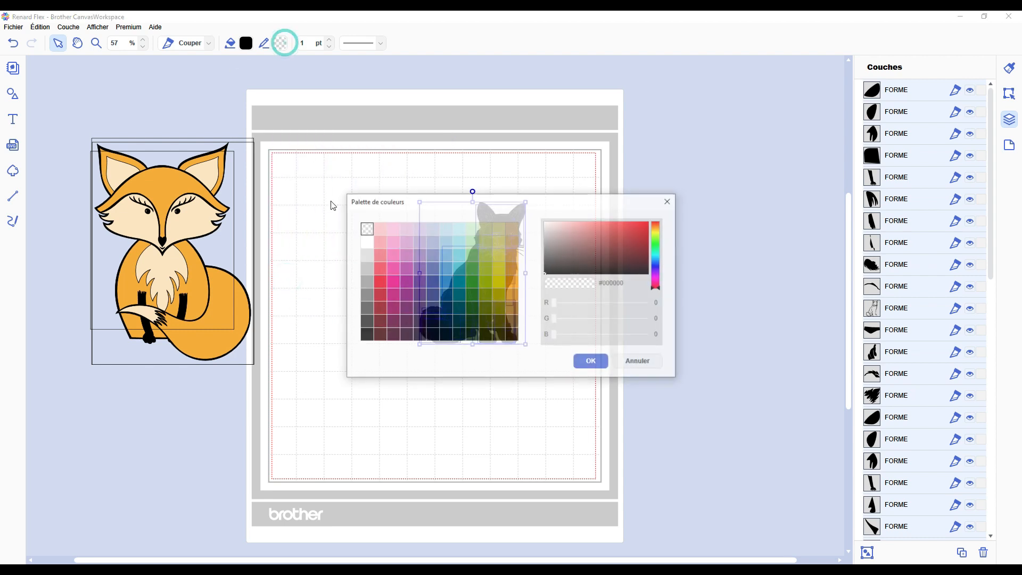
{"action": "left_click", "coordinate": [366, 334]}
{"action": "left_click", "coordinate": [598, 366]}
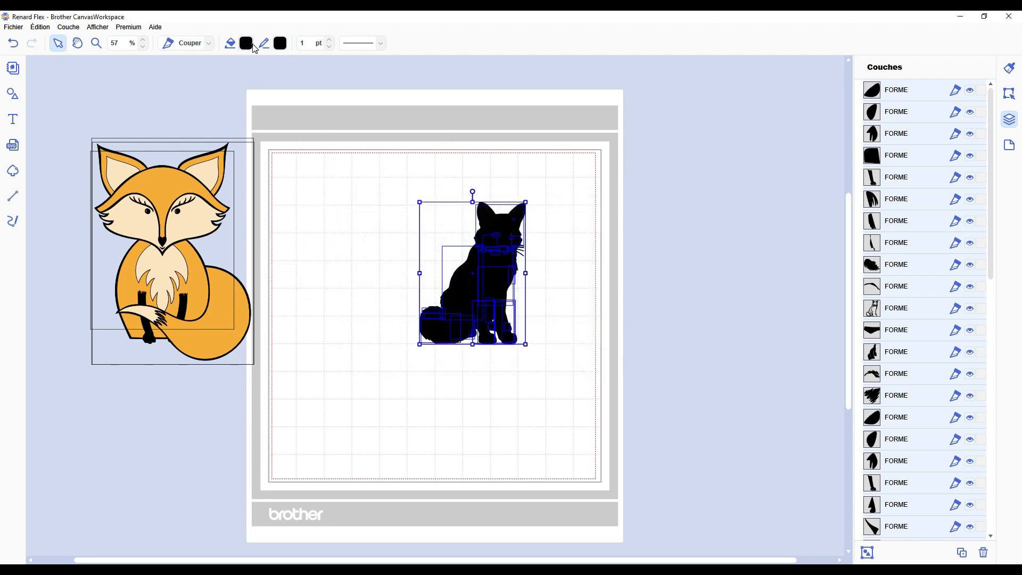
{"action": "left_click", "coordinate": [250, 42]}
{"action": "left_click", "coordinate": [370, 228]}
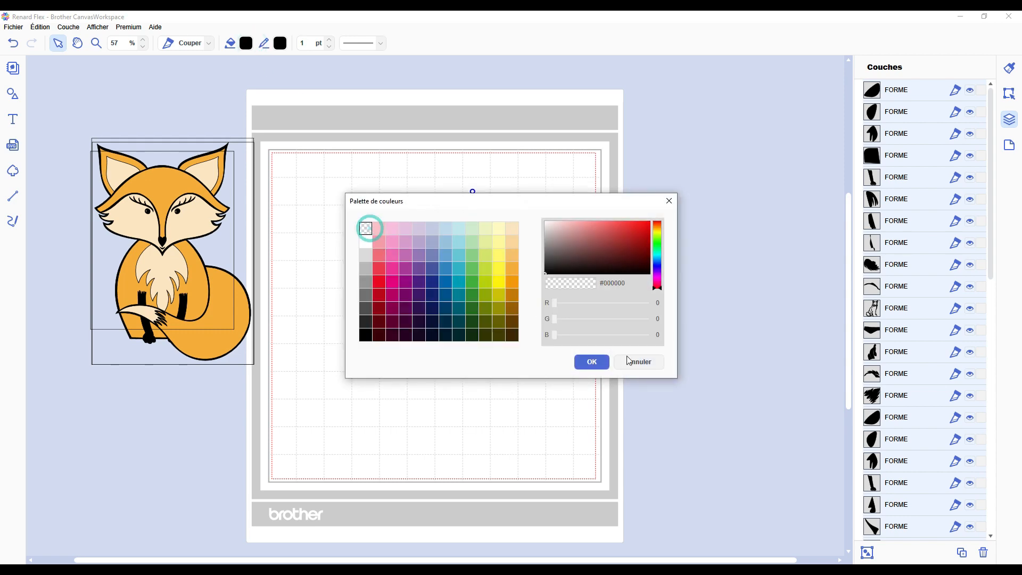
{"action": "left_click", "coordinate": [591, 362]}
- Enlarge the seated fox line drawing to nearly the mat's height and position it over the cutting area
{"action": "left_click_drag", "start_coordinate": [420, 202], "coordinate": [331, 160]}
{"action": "left_click_drag", "start_coordinate": [526, 345], "coordinate": [582, 418]}
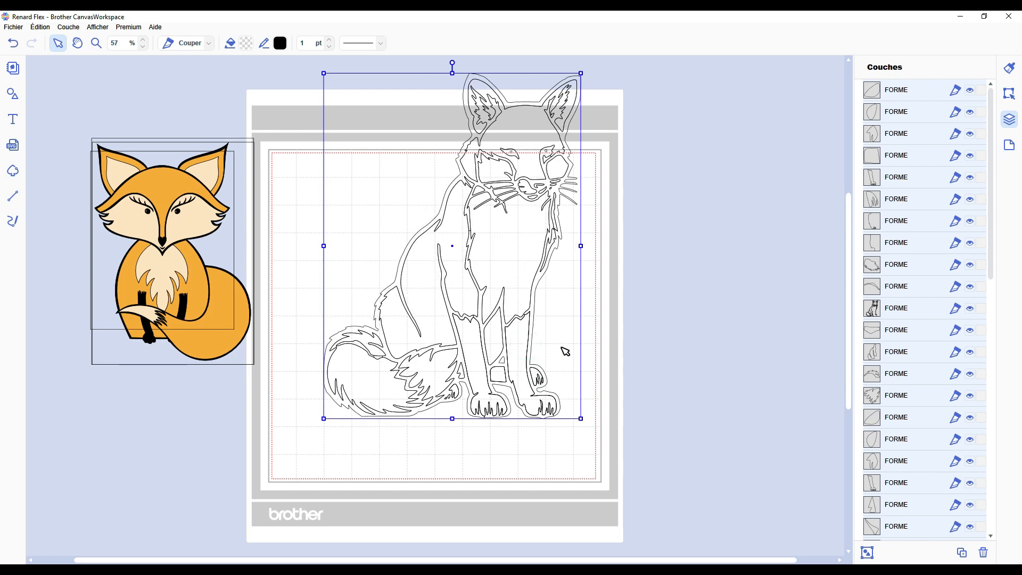
{"action": "left_click_drag", "start_coordinate": [534, 305], "coordinate": [532, 345]}
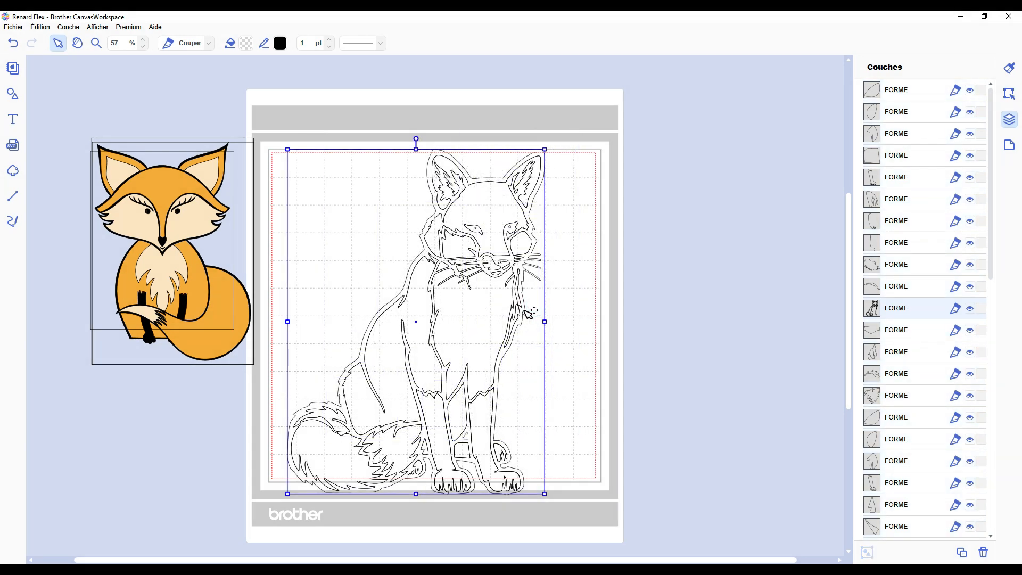
- Move the main fox line-art shape off the mat to examine the shapes beneath, and undo the move
{"action": "left_click_drag", "start_coordinate": [531, 313], "coordinate": [800, 313]}
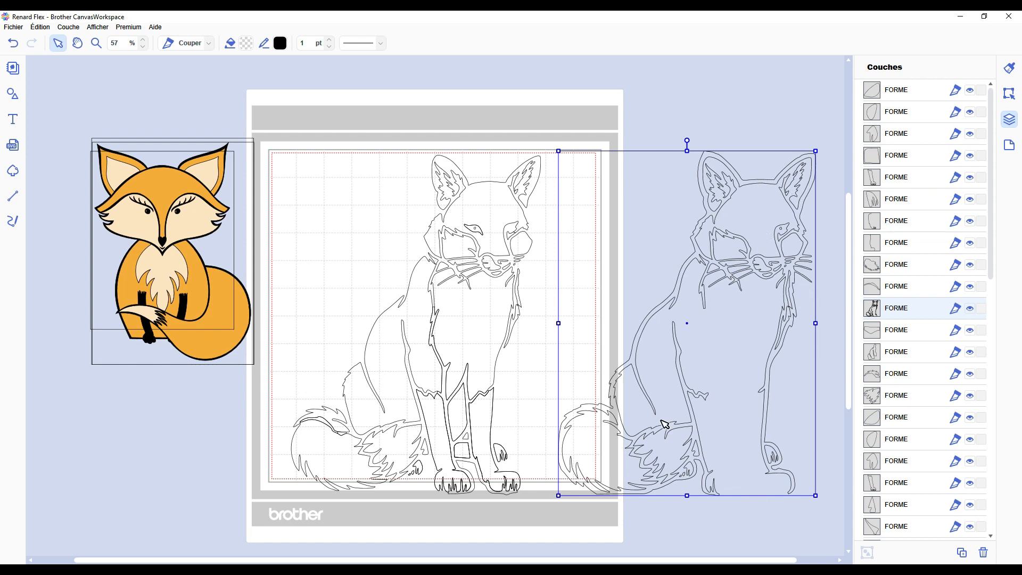
{"action": "key", "text": "ctrl+z"}
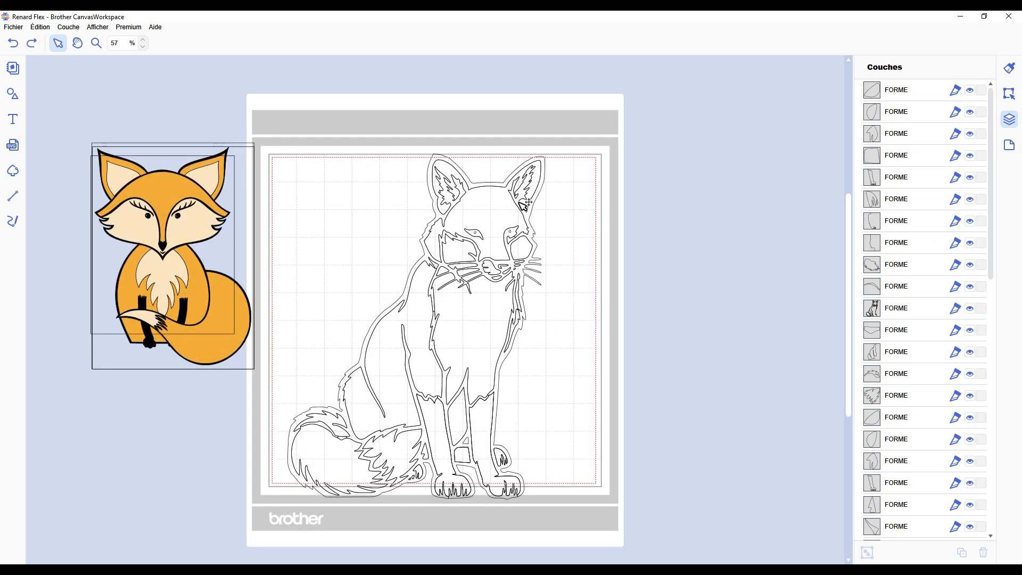
- Fill the main fox line-art shape and the separate eye with black (#000000), and group the two together
{"action": "left_click", "coordinate": [537, 210]}
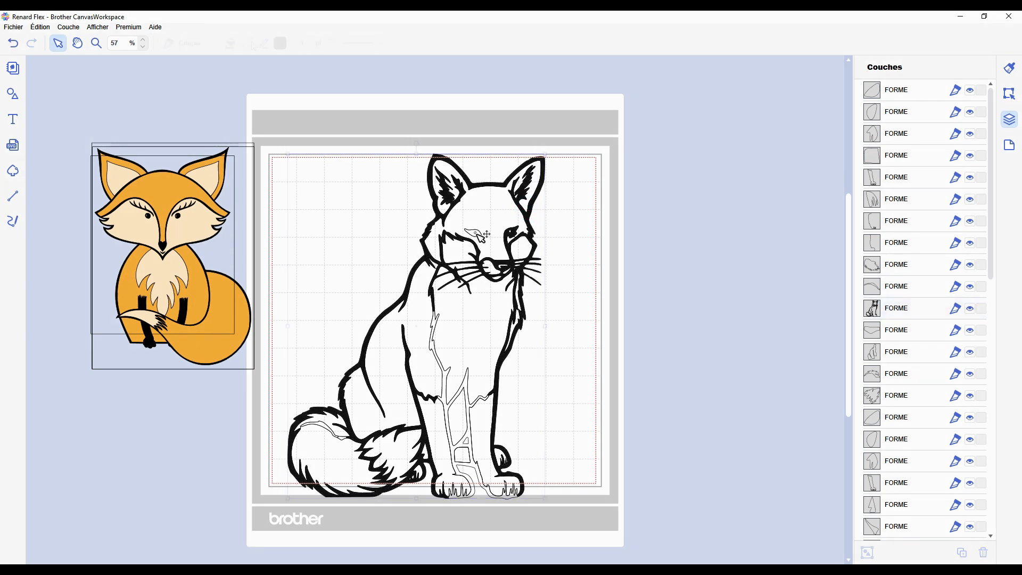
{"action": "left_click", "coordinate": [477, 235]}
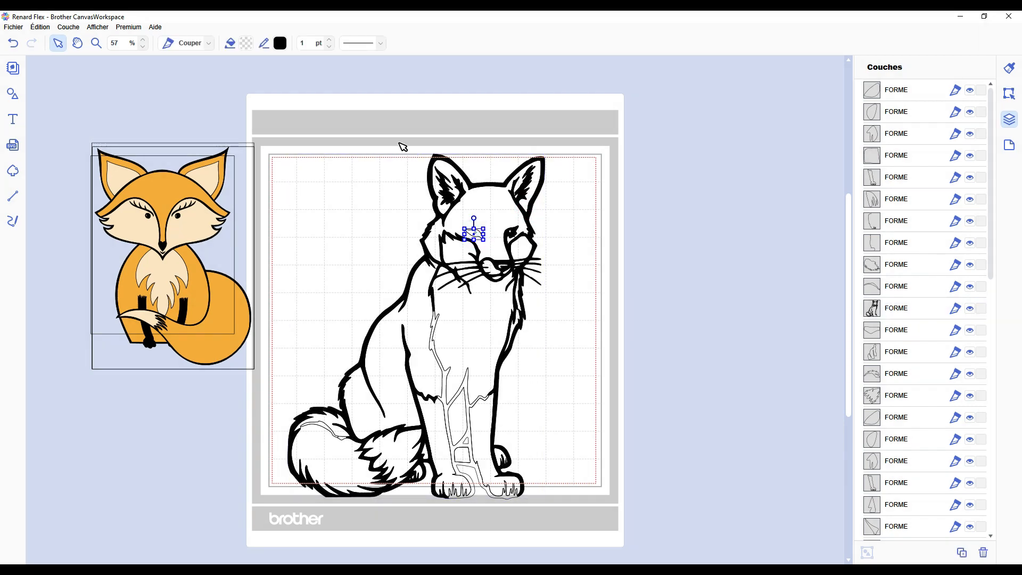
{"action": "left_click", "coordinate": [247, 44]}
{"action": "left_click", "coordinate": [366, 336]}
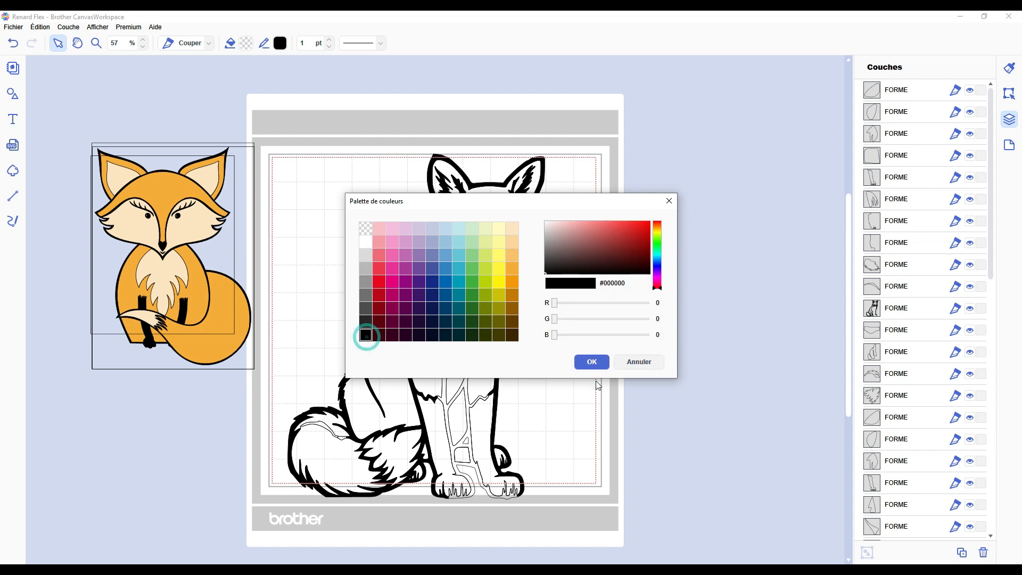
{"action": "left_click", "coordinate": [595, 362]}
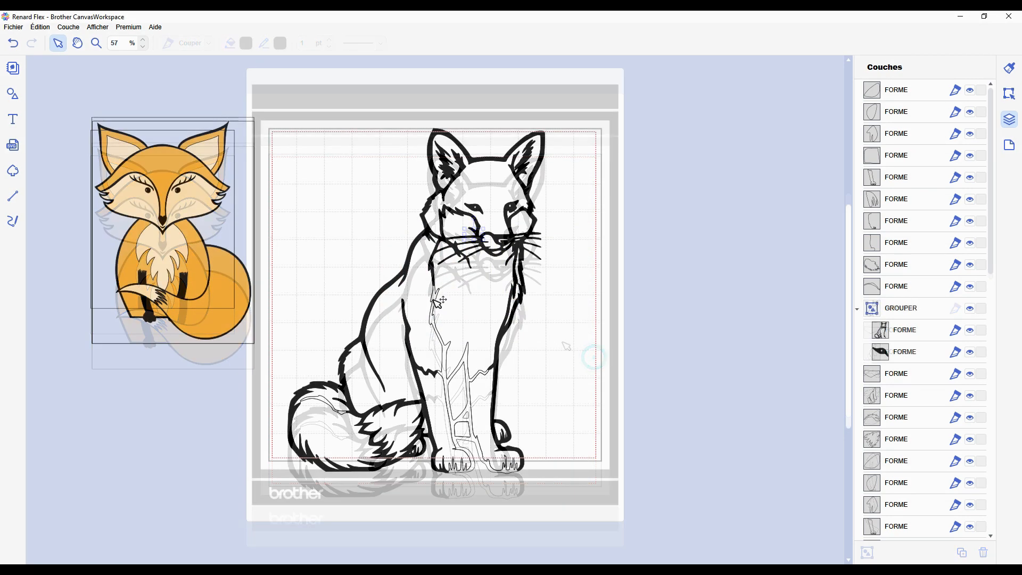
- Bring the black fox line art and the separate eye to the top of the layer order and group them again
{"action": "left_click", "coordinate": [438, 298]}
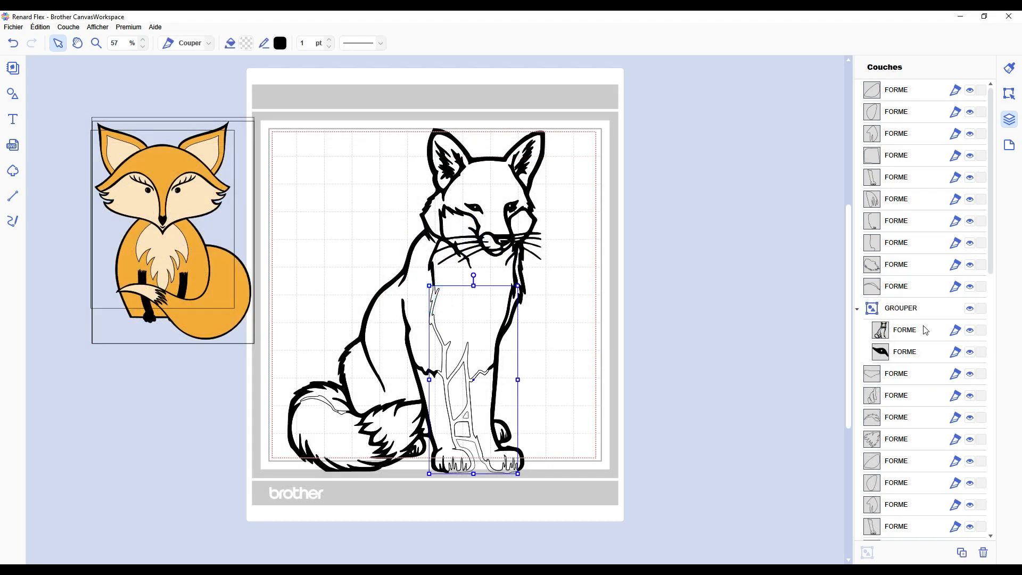
{"action": "left_click_drag", "start_coordinate": [899, 330], "coordinate": [902, 82]}
{"action": "left_click", "coordinate": [627, 310]}
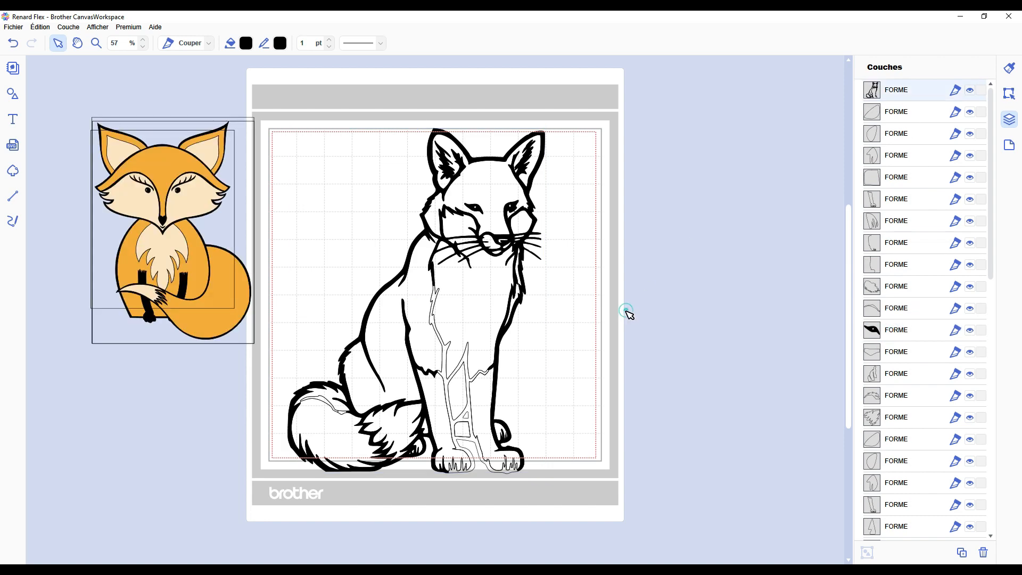
{"action": "left_click", "coordinate": [432, 320]}
{"action": "left_click", "coordinate": [432, 272], "text": "shift"}
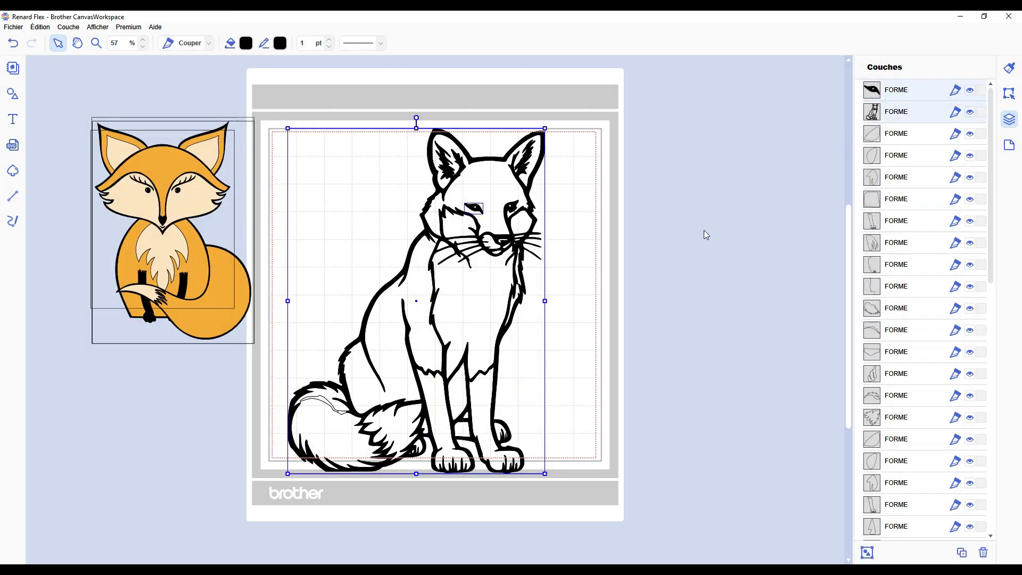
{"action": "key", "text": "ctrl+g"}
{"action": "left_click", "coordinate": [612, 257]}
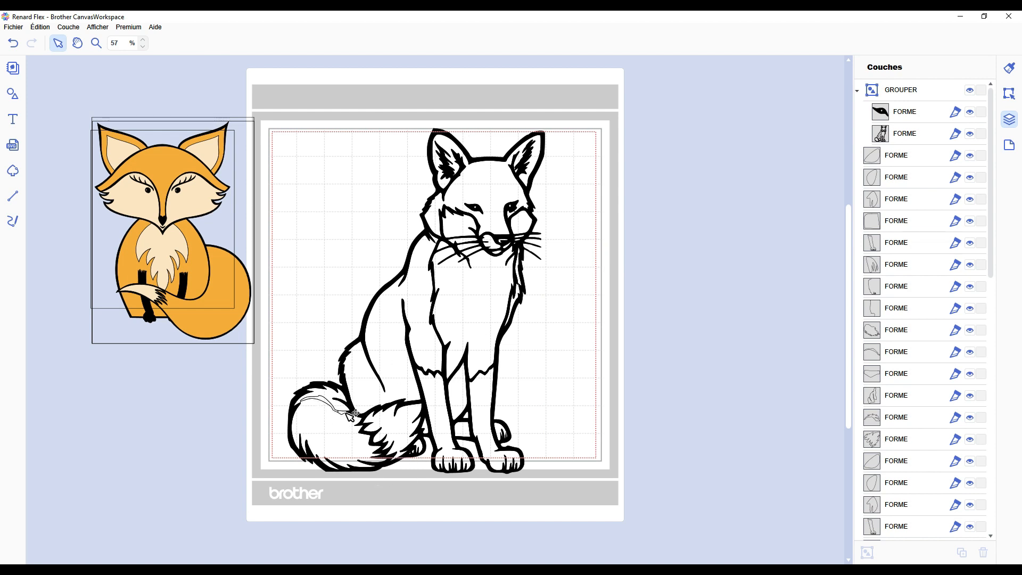
{"action": "left_click", "coordinate": [932, 134]}
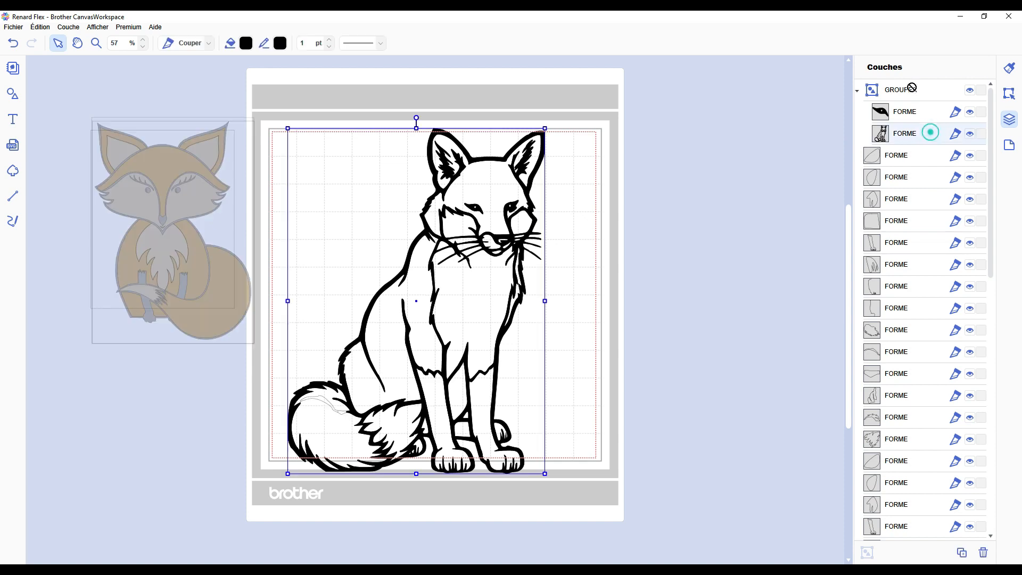
{"action": "left_click", "coordinate": [743, 214]}
- Collapse the line-art group and remove all the loose fox shapes listed beneath it
{"action": "scroll", "coordinate": [742, 214], "scroll_direction": "down", "scroll_amount": 2}
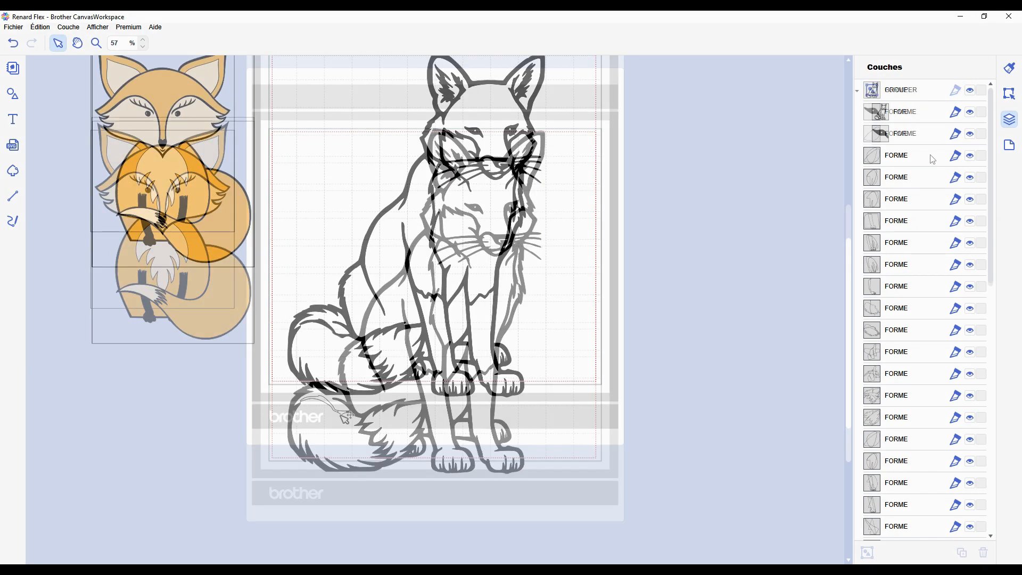
{"action": "left_click", "coordinate": [857, 91]}
{"action": "left_click", "coordinate": [912, 112]}
{"action": "scroll", "coordinate": [914, 363], "scroll_direction": "down", "scroll_amount": 7}
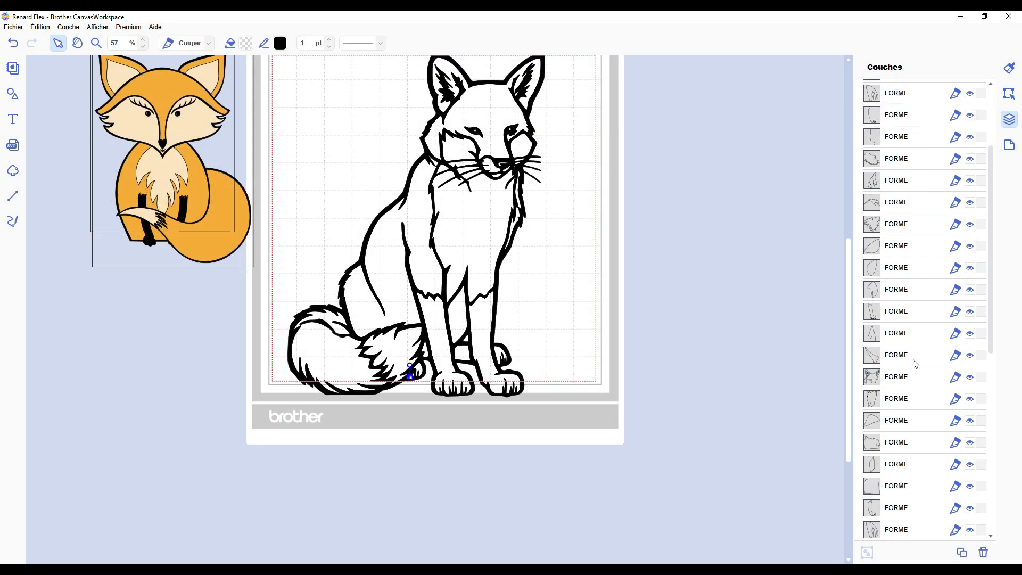
{"action": "scroll", "coordinate": [914, 382], "scroll_direction": "down", "scroll_amount": 6}
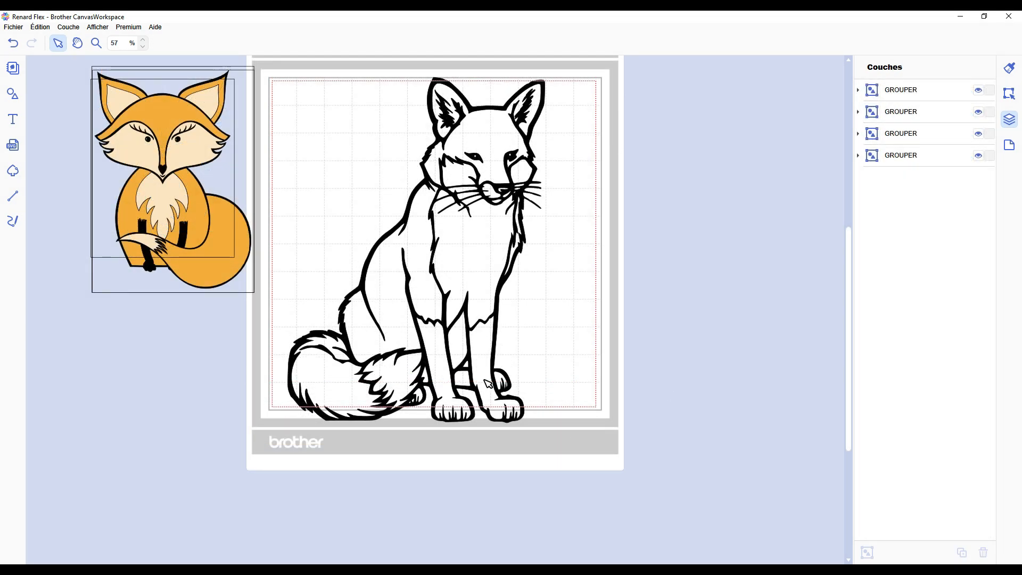
{"action": "scroll", "coordinate": [487, 383], "scroll_direction": "up", "scroll_amount": 1}
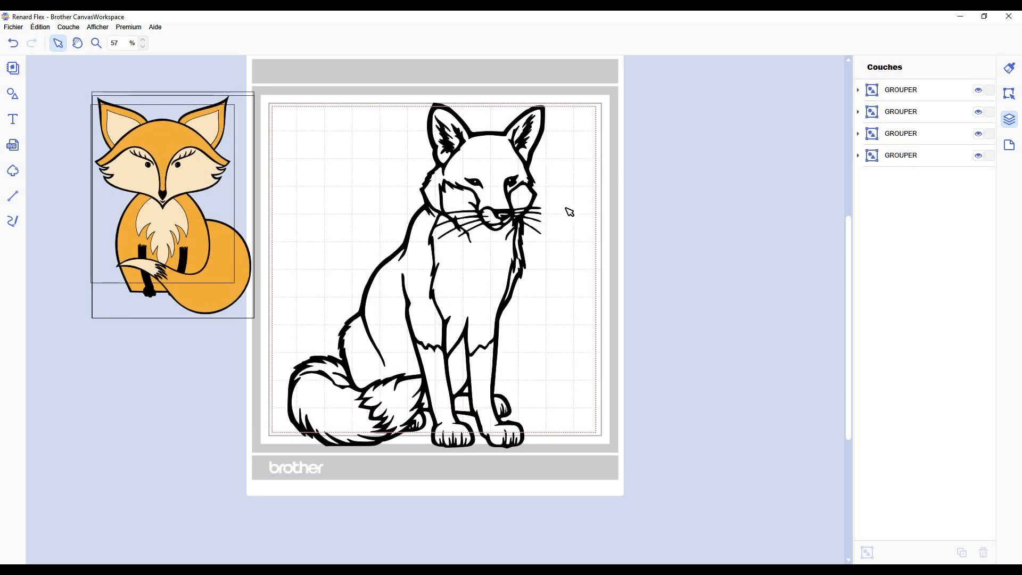
- Draw a closed five-sided polygon with straight lines all around the seated fox line drawing
{"action": "left_click", "coordinate": [13, 195]}
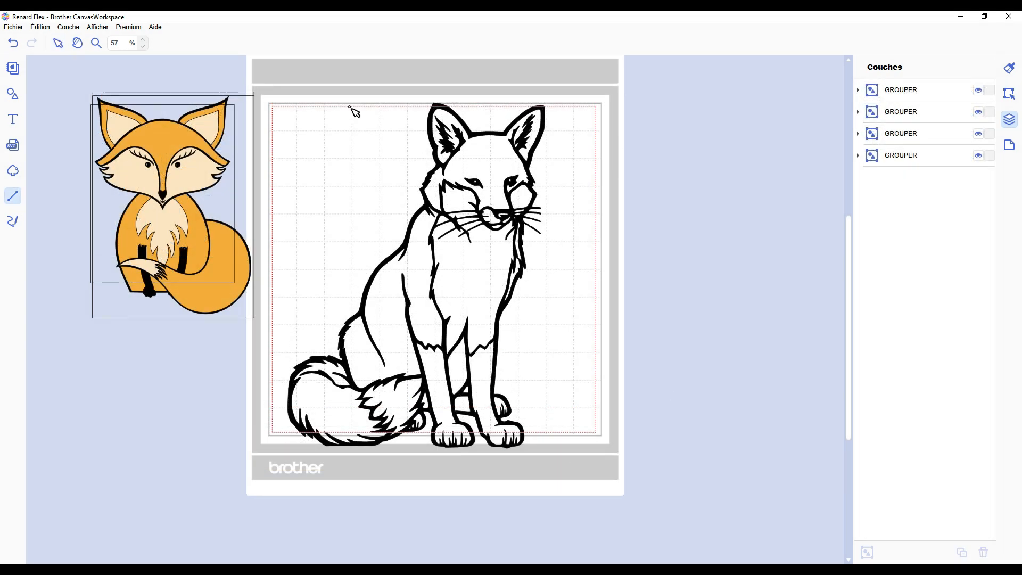
{"action": "left_click", "coordinate": [283, 83]}
{"action": "left_click", "coordinate": [607, 83]}
{"action": "left_click", "coordinate": [591, 488]}
{"action": "left_click", "coordinate": [288, 485]}
{"action": "left_click", "coordinate": [269, 273]}
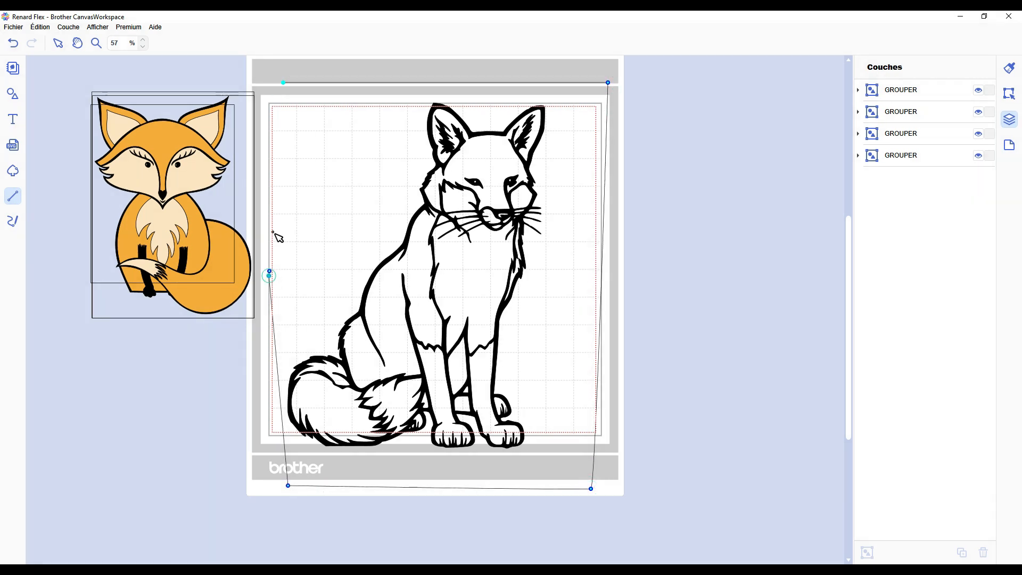
{"action": "left_click", "coordinate": [283, 82]}
{"action": "left_click_drag", "start_coordinate": [485, 58], "coordinate": [491, 316]}
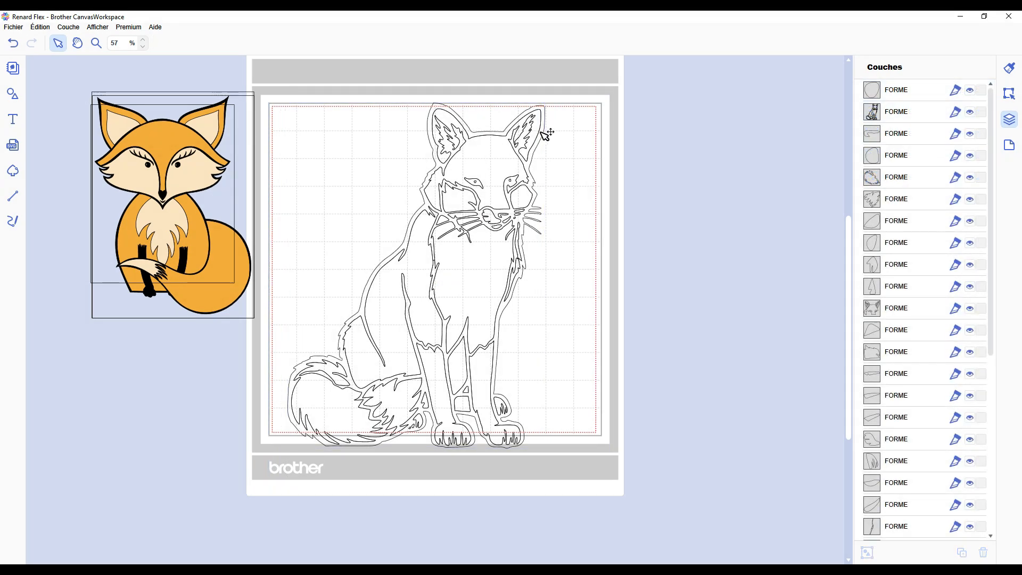
- Fill the unfilled main fox outline and its separate eye with black, and group these two shapes
{"action": "left_click", "coordinate": [541, 132]}
{"action": "left_click", "coordinate": [248, 43]}
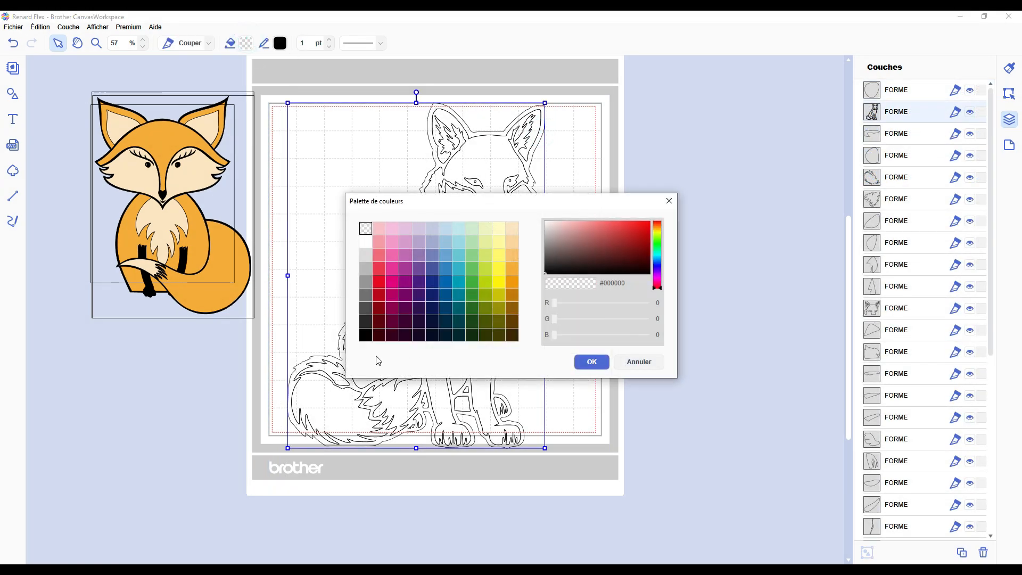
{"action": "left_click", "coordinate": [366, 336]}
{"action": "left_click", "coordinate": [592, 368]}
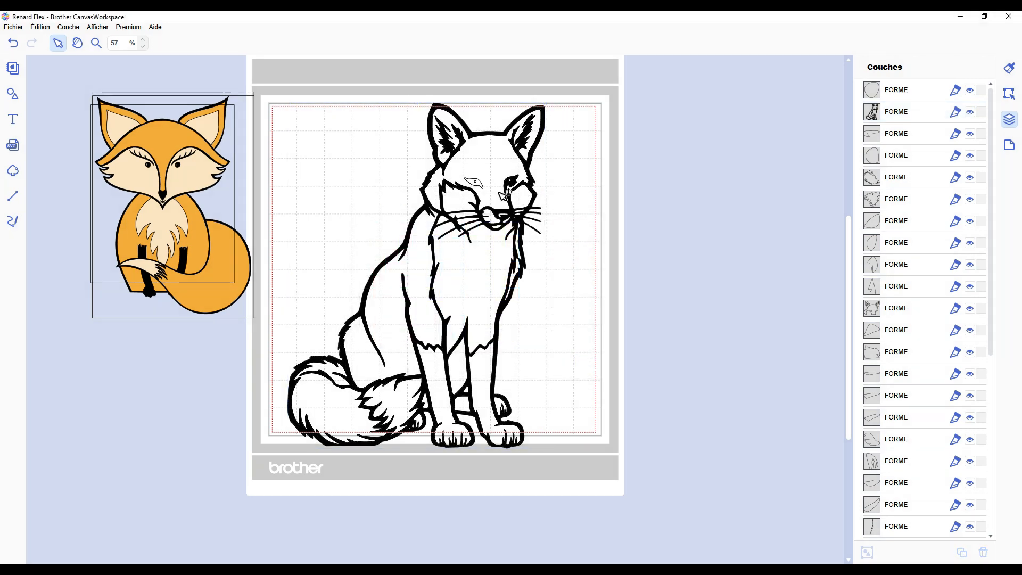
{"action": "left_click", "coordinate": [479, 182]}
{"action": "left_click", "coordinate": [477, 183]}
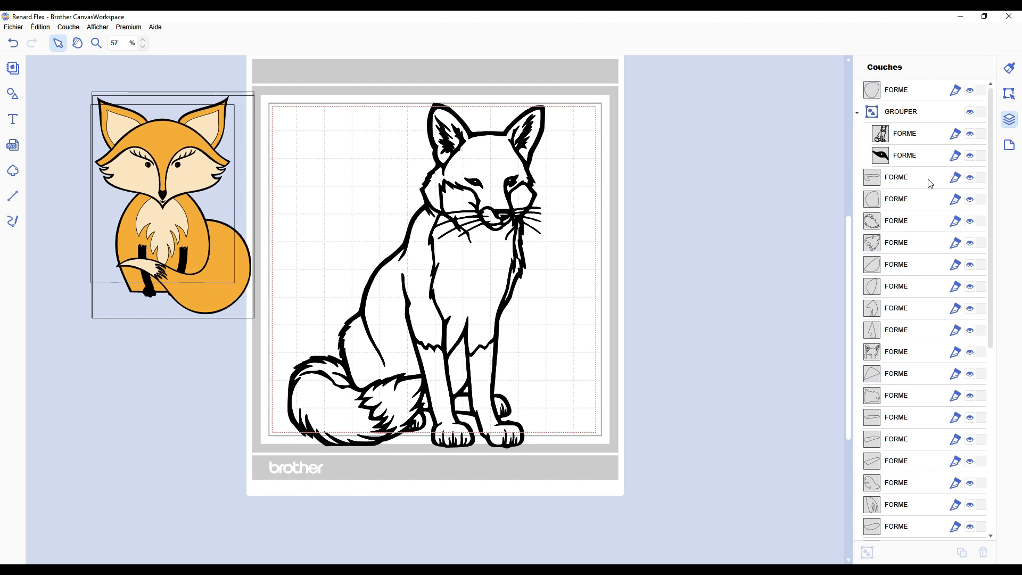
- Place the collapsed line-art group at the top of the layer order and hide it
{"action": "left_click", "coordinate": [857, 113]}
{"action": "left_click", "coordinate": [857, 112]}
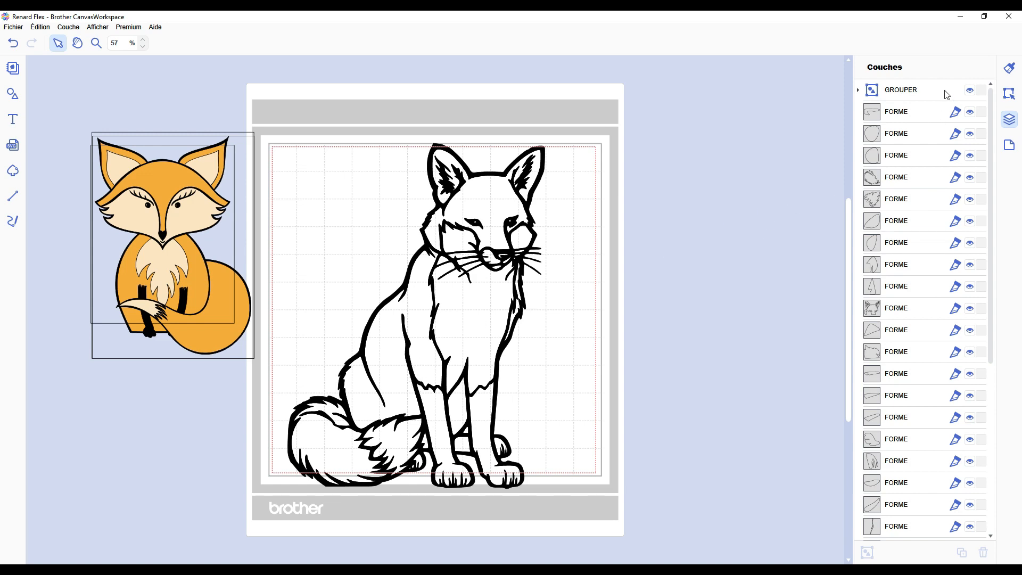
{"action": "scroll", "coordinate": [894, 472], "scroll_direction": "down", "scroll_amount": 1}
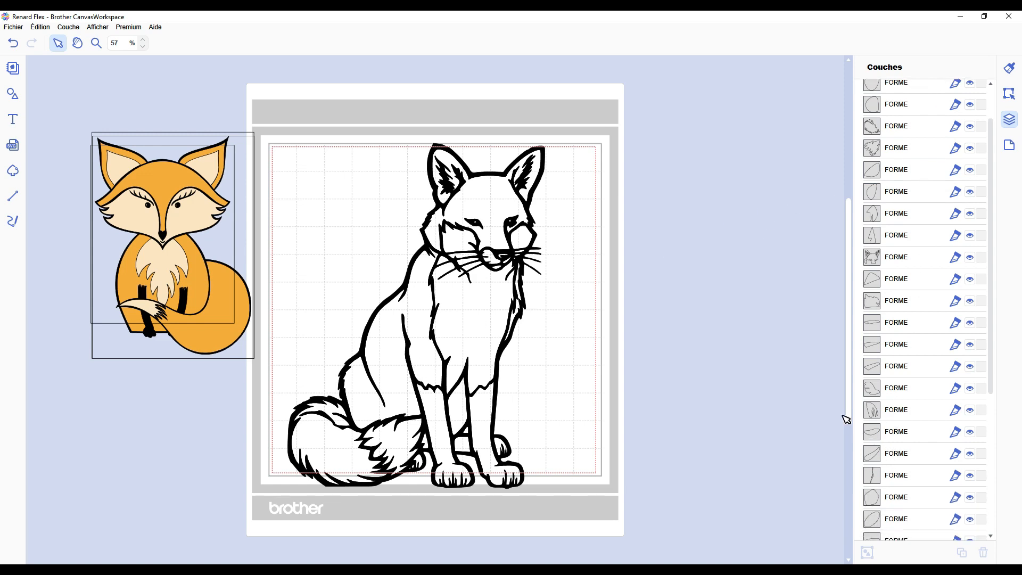
{"action": "scroll", "coordinate": [969, 86], "scroll_direction": "up", "scroll_amount": 2}
{"action": "left_click", "coordinate": [970, 88]}
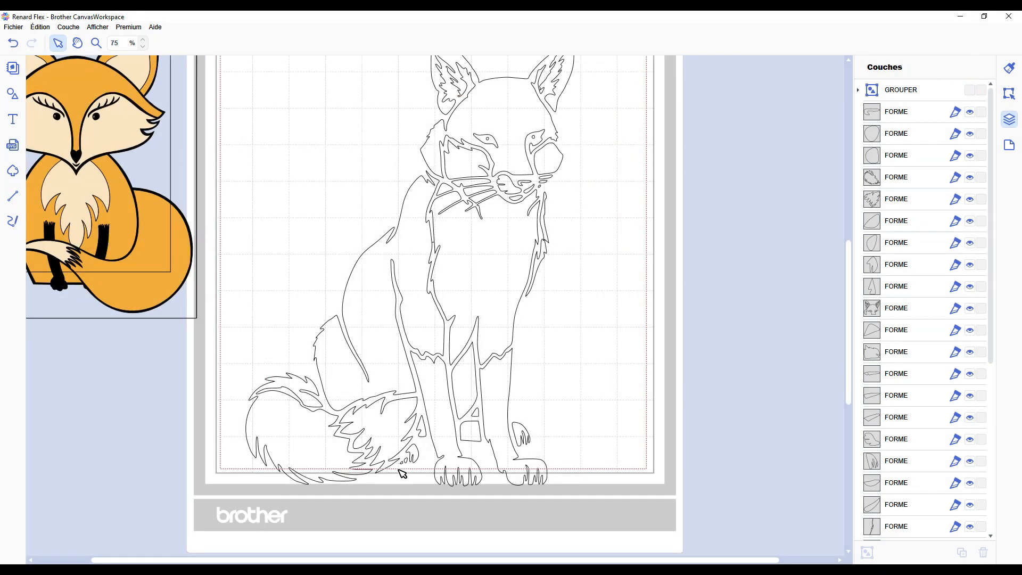
- Delete the small triangular shape between the fox's front legs, comparing the artwork with the black outline group shown and hidden
{"action": "left_click", "coordinate": [969, 89]}
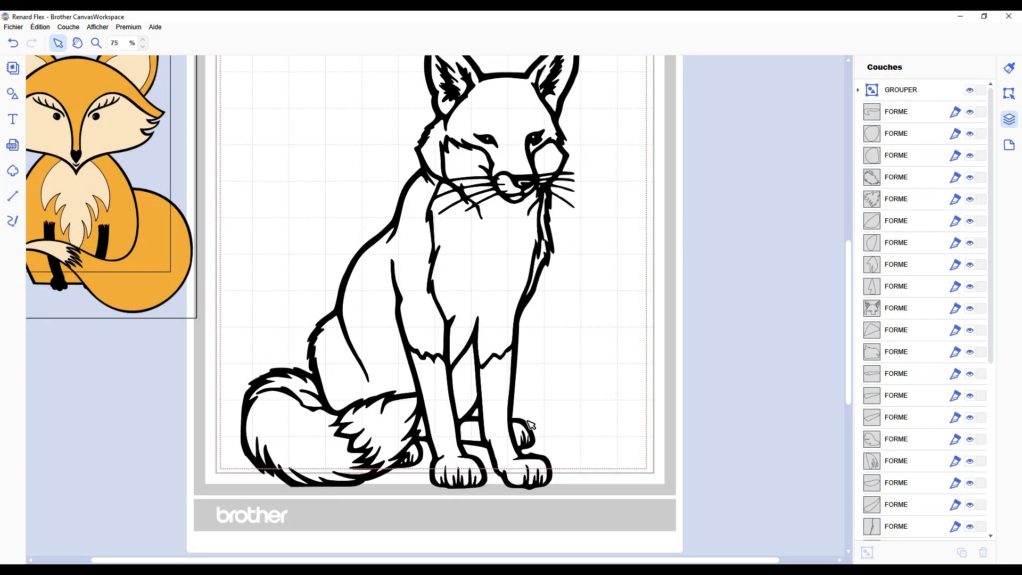
{"action": "left_click", "coordinate": [969, 89]}
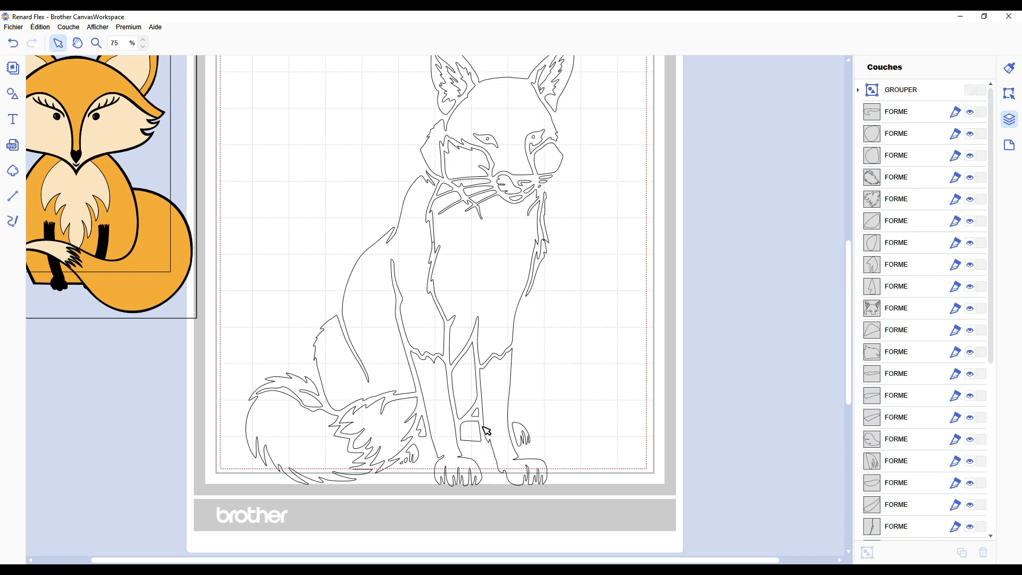
{"action": "left_click", "coordinate": [476, 418]}
{"action": "left_click", "coordinate": [743, 356]}
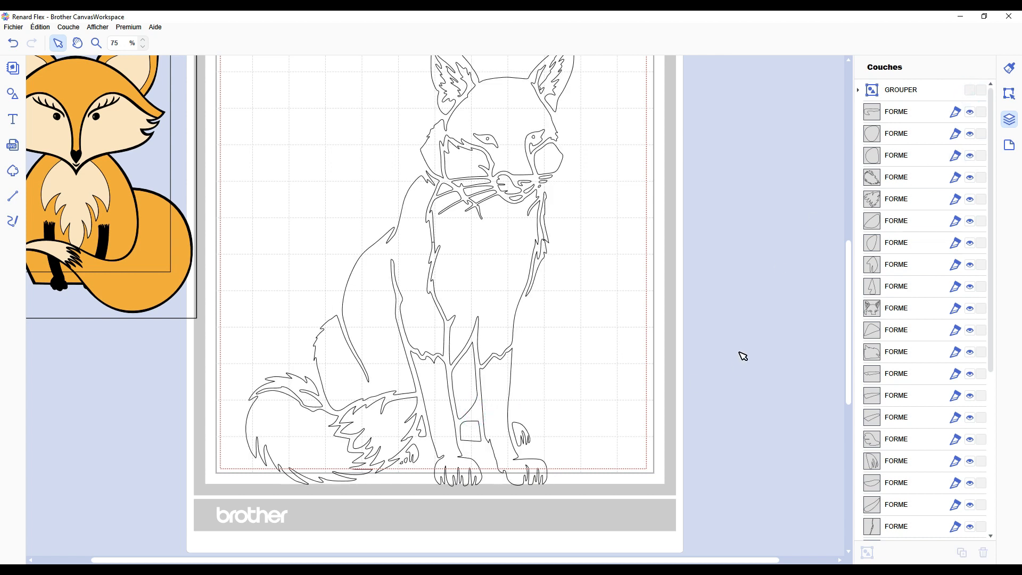
{"action": "left_click", "coordinate": [969, 90]}
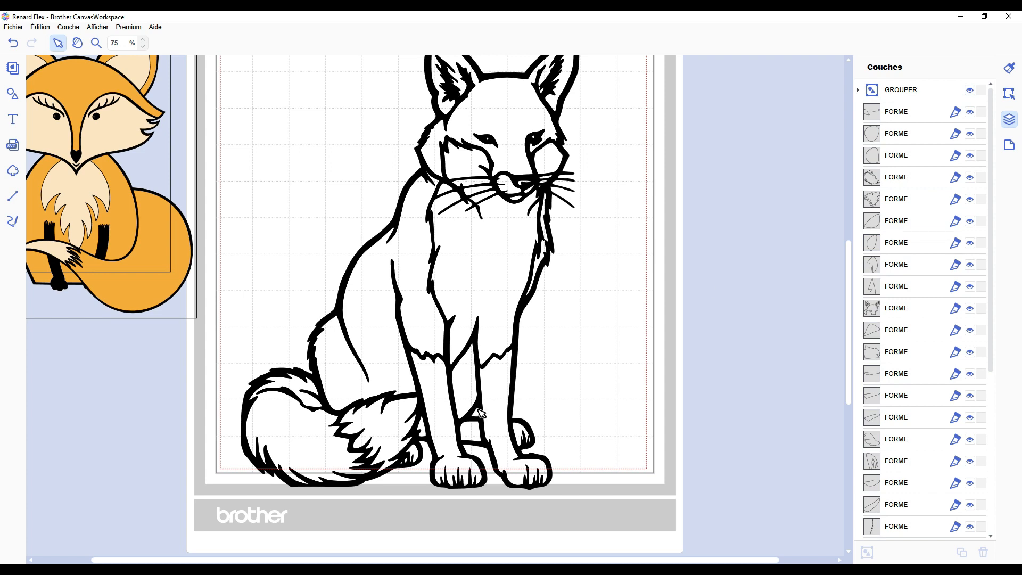
{"action": "left_click", "coordinate": [970, 89]}
- Fill the fox's legs and rear paw shapes with dark brown, then check them against the black outline group
{"action": "left_click", "coordinate": [507, 400]}
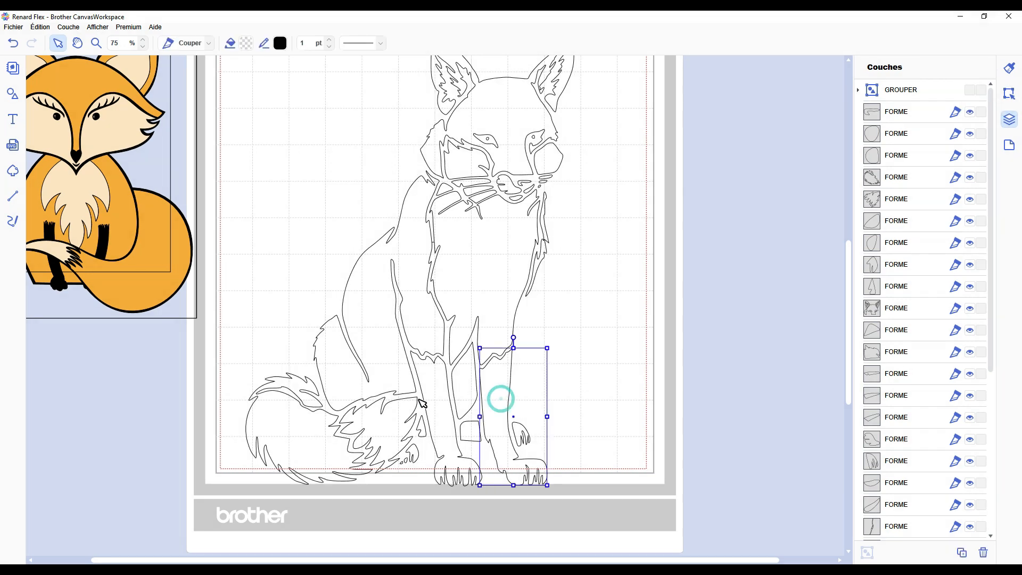
{"action": "left_click", "coordinate": [424, 401], "text": "shift"}
{"action": "left_click", "coordinate": [246, 43]}
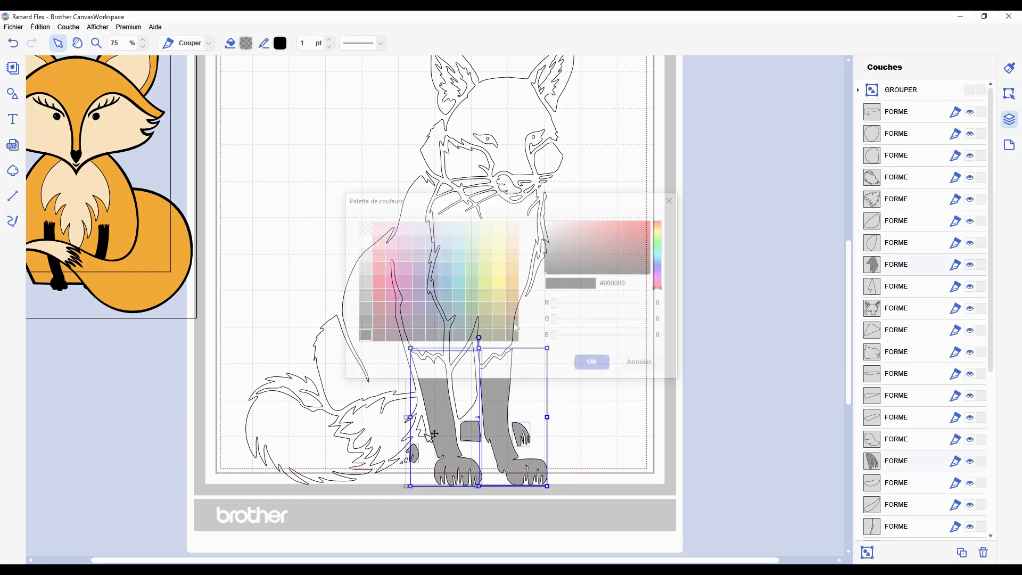
{"action": "left_click", "coordinate": [589, 360]}
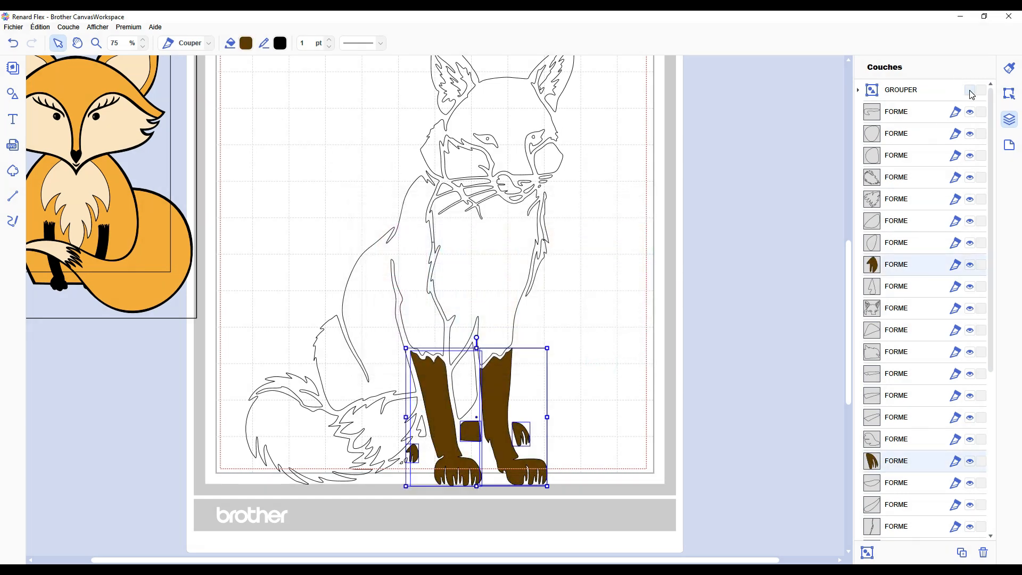
{"action": "left_click", "coordinate": [970, 92]}
{"action": "left_click", "coordinate": [970, 92]}
{"action": "left_click", "coordinate": [391, 499]}
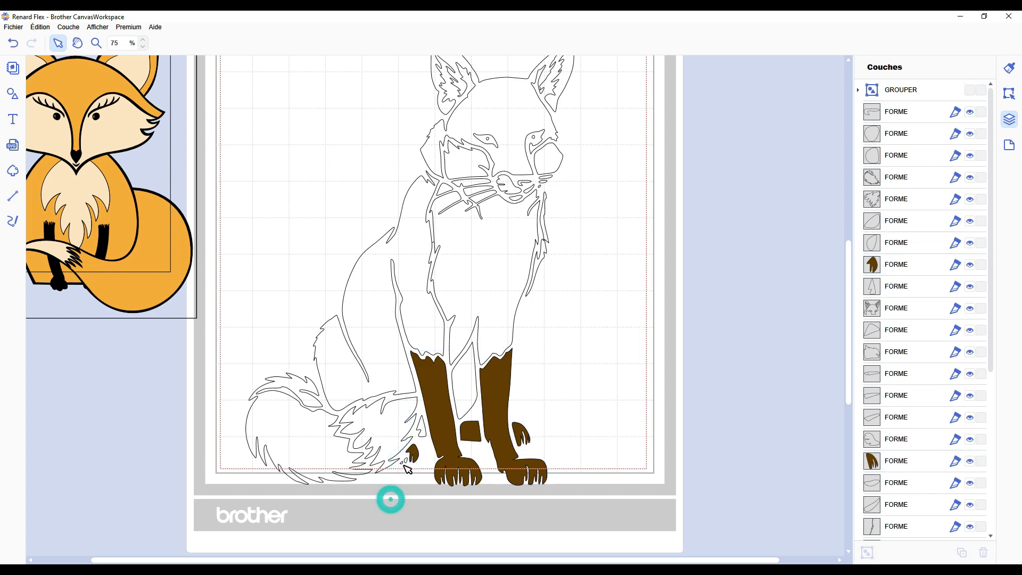
- Fill the two tiny paw shapes beside the tail tip with the same dark brown and check them against the outline
{"action": "left_click", "coordinate": [404, 456]}
{"action": "left_click", "coordinate": [245, 43]}
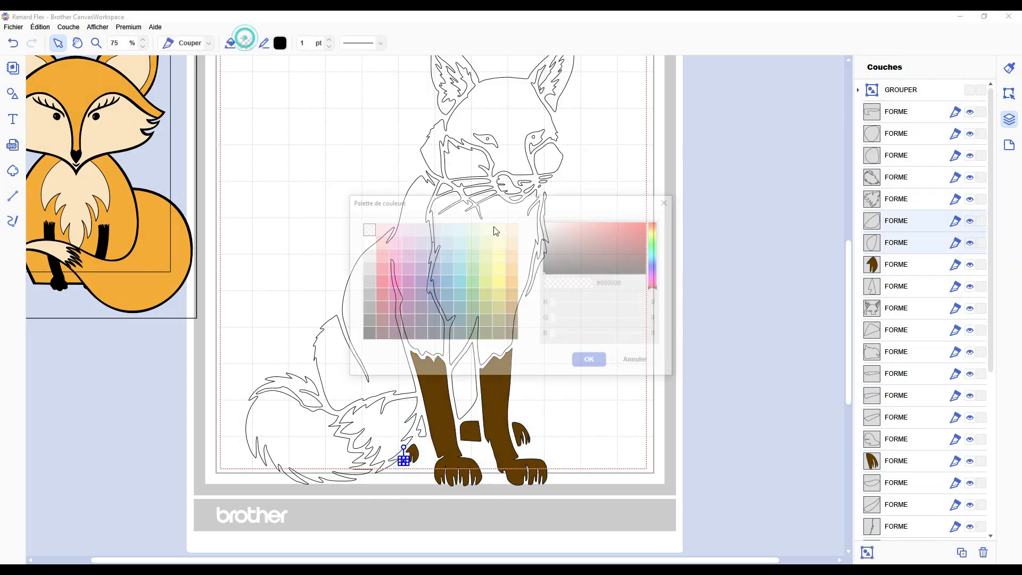
{"action": "left_click", "coordinate": [509, 323]}
{"action": "left_click", "coordinate": [592, 362]}
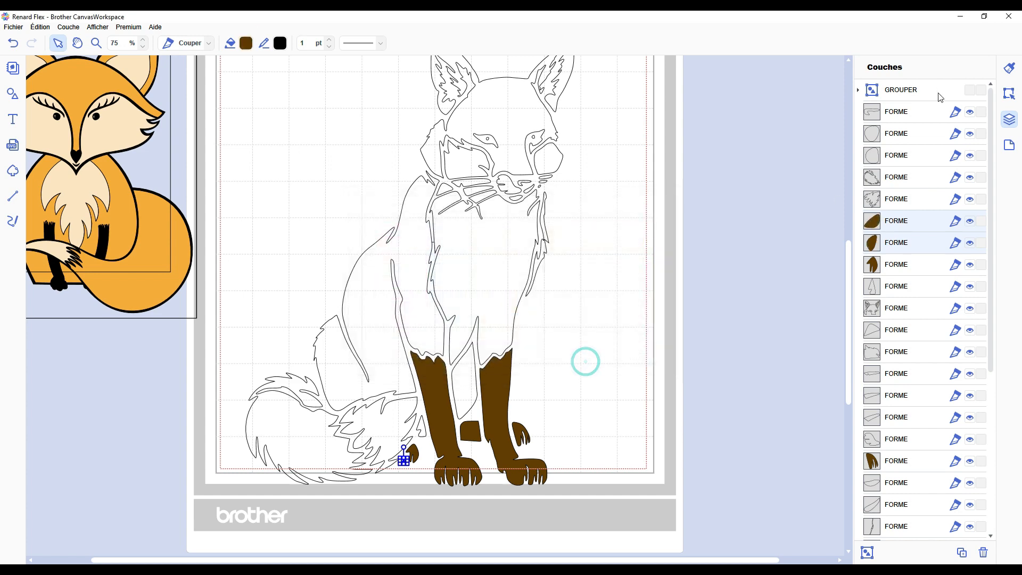
{"action": "left_click", "coordinate": [970, 90]}
{"action": "left_click", "coordinate": [971, 91]}
- Fill the fox's body and tail with light orange
{"action": "left_click", "coordinate": [372, 319]}
{"action": "left_click", "coordinate": [246, 43]}
{"action": "left_click", "coordinate": [512, 268]}
{"action": "left_click", "coordinate": [592, 362]}
{"action": "left_click", "coordinate": [298, 426]}
{"action": "left_click", "coordinate": [245, 43]}
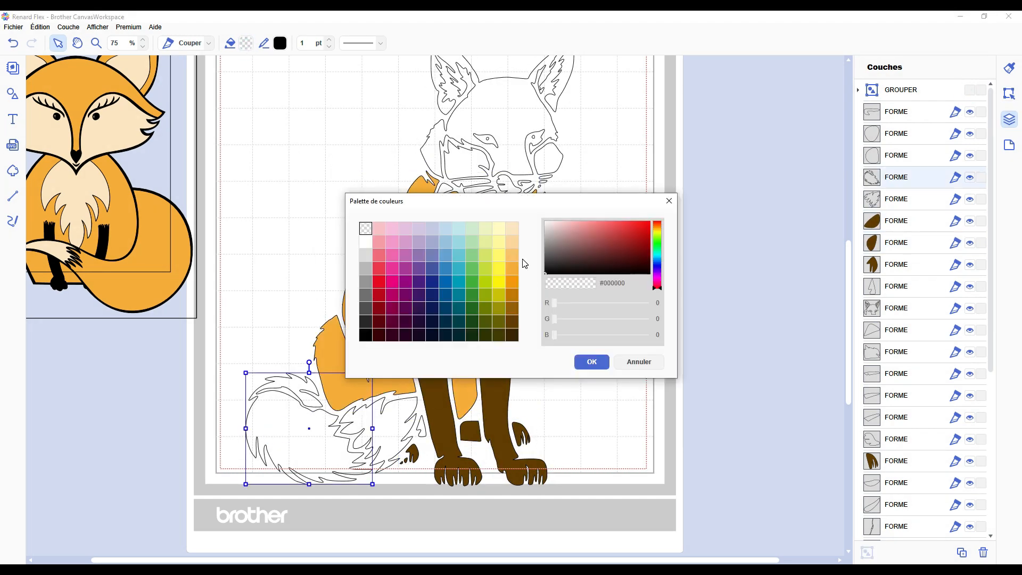
{"action": "left_click", "coordinate": [512, 269]}
- Fill the small patch between the tail and front leg with orange #F39800 and the tail tip with pale cream
{"action": "left_click", "coordinate": [512, 281]}
{"action": "left_click", "coordinate": [592, 361]}
{"action": "left_click", "coordinate": [970, 91]}
{"action": "left_click", "coordinate": [971, 91]}
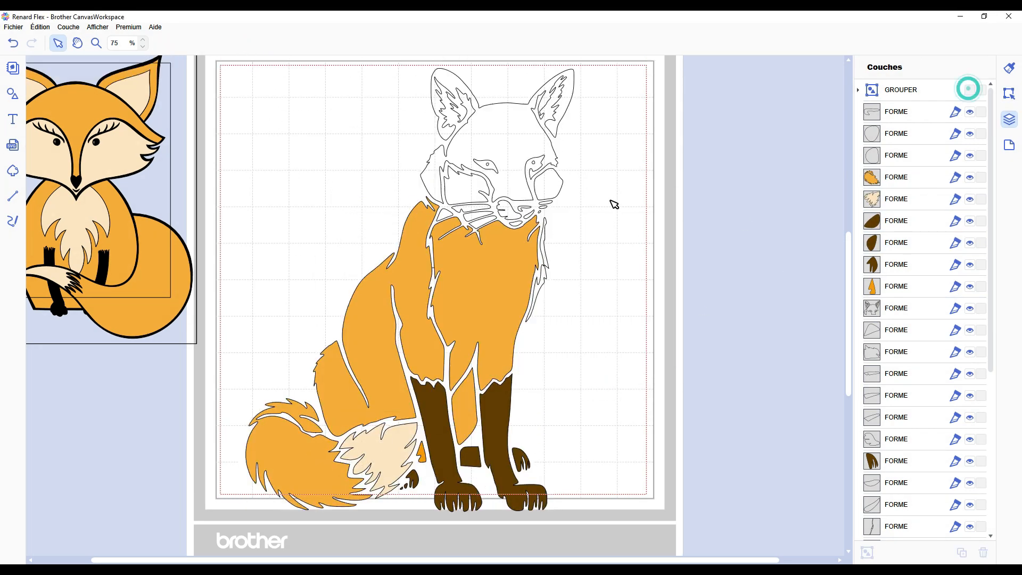
- Fill the small neck patch and the narrow fur strip along the chest's outer edge with orange #F39800, and show the black outlines
{"action": "left_click", "coordinate": [445, 216]}
{"action": "left_click", "coordinate": [541, 285], "text": "shift"}
{"action": "left_click", "coordinate": [246, 43]}
{"action": "left_click", "coordinate": [512, 281]}
{"action": "left_click", "coordinate": [970, 90]}
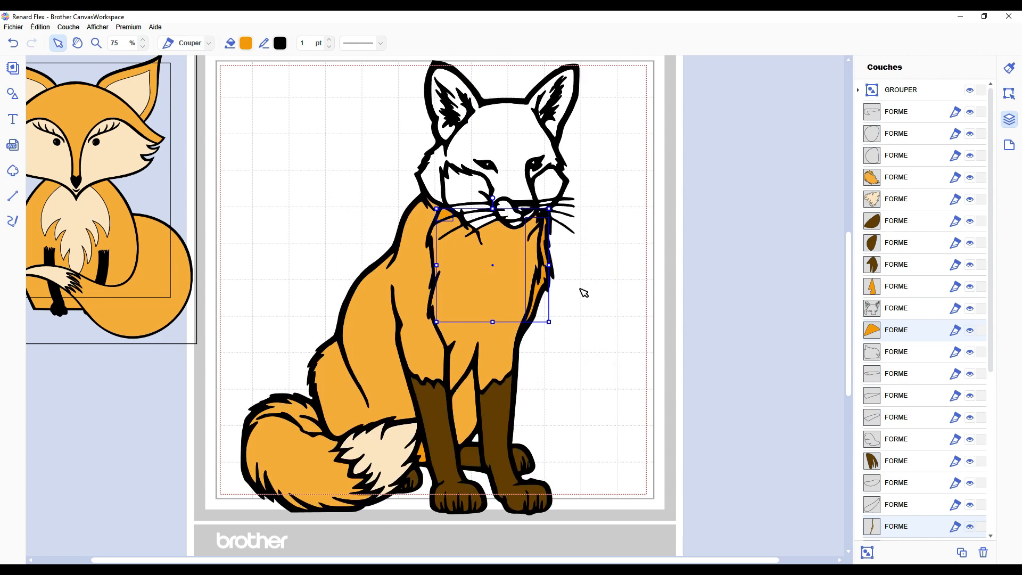
- Fill both cheeks and the shapes between the whiskers with pale cream, with the black outline group hidden
{"action": "scroll", "coordinate": [583, 293], "scroll_direction": "up", "scroll_amount": 2}
{"action": "left_click", "coordinate": [467, 290]}
{"action": "left_click", "coordinate": [549, 288], "text": "shift"}
{"action": "left_click", "coordinate": [970, 91]}
{"action": "left_click", "coordinate": [471, 310], "text": "shift"}
{"action": "left_click", "coordinate": [478, 319], "text": "shift"}
{"action": "left_click", "coordinate": [483, 325], "text": "shift"}
{"action": "left_click", "coordinate": [545, 305], "text": "shift"}
{"action": "left_click", "coordinate": [246, 43]}
{"action": "left_click", "coordinate": [512, 228]}
{"action": "left_click", "coordinate": [592, 361]}
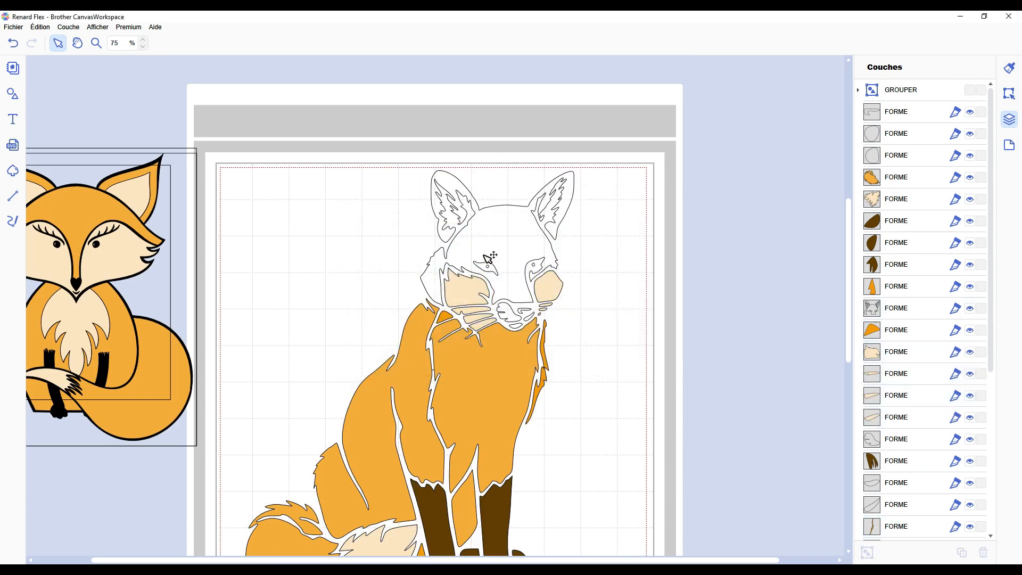
- Fill the fox's head with light orange and the remaining small face shapes with pale cream
{"action": "left_click", "coordinate": [486, 255]}
{"action": "left_click", "coordinate": [246, 42]}
{"action": "left_click", "coordinate": [512, 268]}
{"action": "left_click", "coordinate": [592, 361]}
{"action": "left_click", "coordinate": [246, 42]}
{"action": "left_click", "coordinate": [512, 228]}
{"action": "left_click", "coordinate": [591, 362]}
{"action": "scroll", "coordinate": [592, 320], "scroll_direction": "down", "scroll_amount": 2}
- Show the black outlines and fill the muzzle and chin shapes with pale cream and the nose with dark brown
{"action": "left_click", "coordinate": [970, 90]}
{"action": "left_click", "coordinate": [563, 320]}
{"action": "left_click", "coordinate": [575, 340], "text": "shift"}
{"action": "left_click", "coordinate": [597, 324], "text": "shift"}
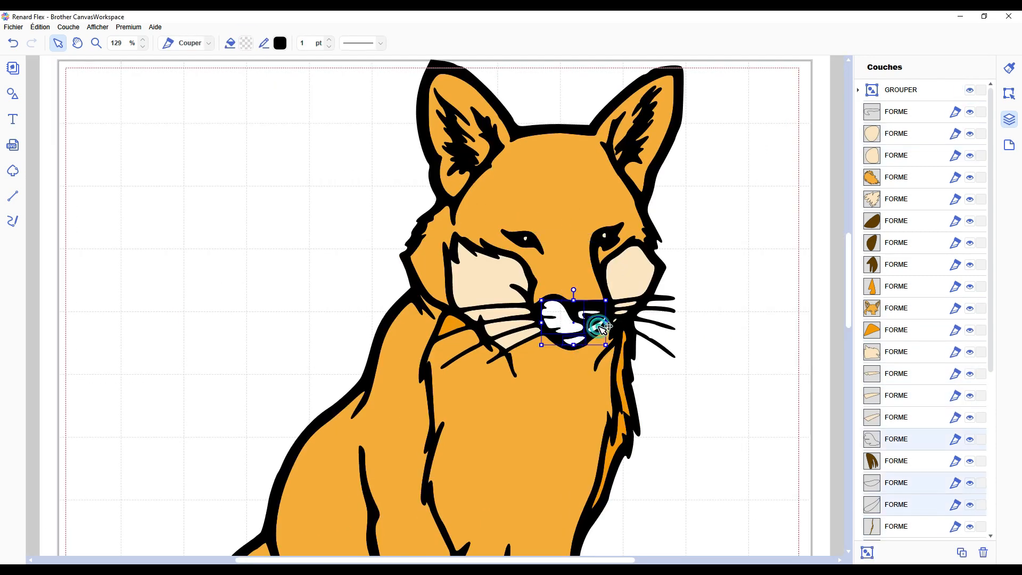
{"action": "left_click", "coordinate": [592, 361]}
{"action": "scroll", "coordinate": [744, 233], "scroll_direction": "down", "scroll_amount": 4}
{"action": "left_click", "coordinate": [744, 232]}
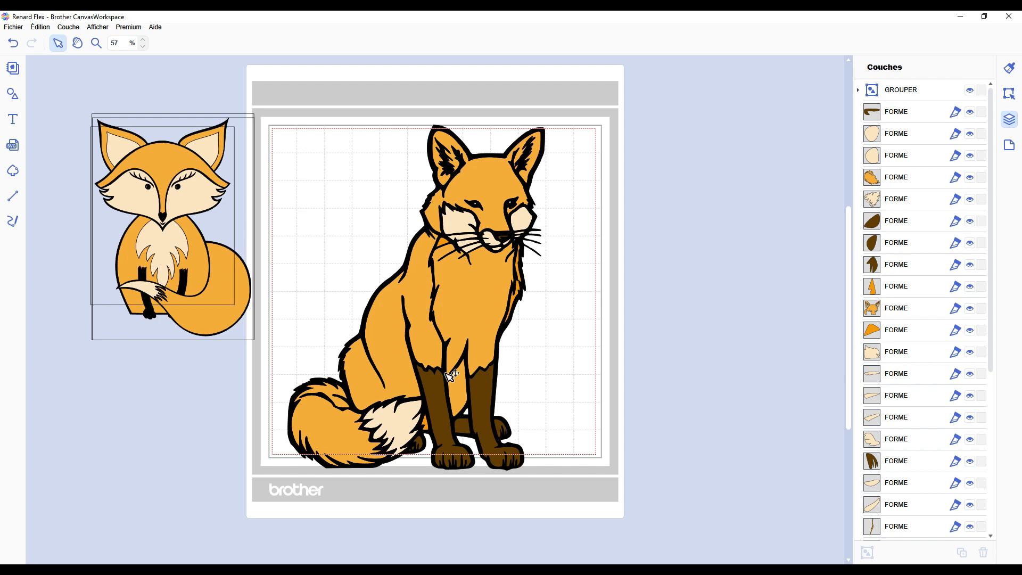
- Hide the black outline group and split the body into separate chest and back shapes at the thin bridge between them
{"action": "scroll", "coordinate": [486, 356], "scroll_direction": "up", "scroll_amount": 3}
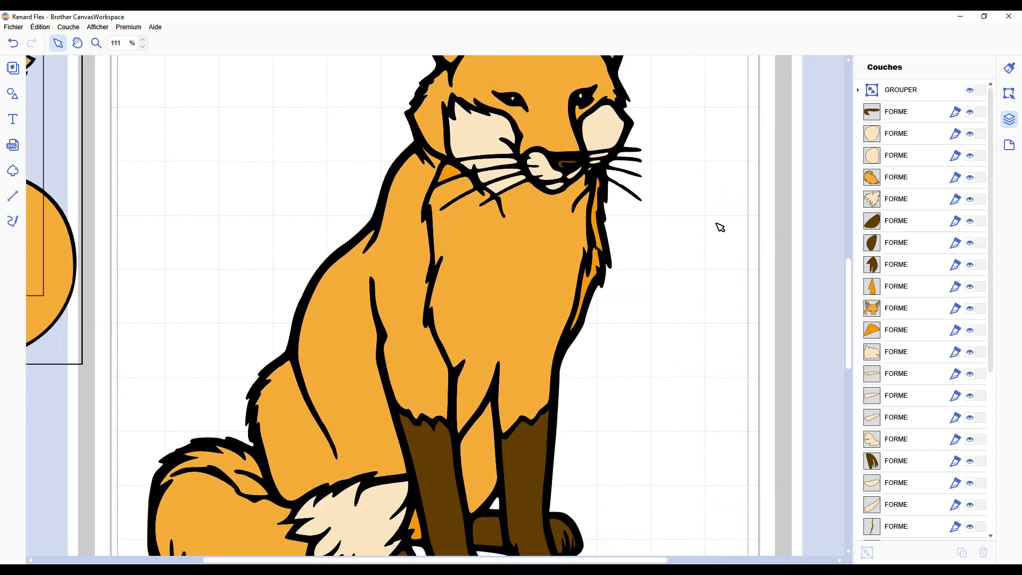
{"action": "left_click", "coordinate": [971, 88]}
{"action": "scroll", "coordinate": [664, 333], "scroll_direction": "up", "scroll_amount": 5}
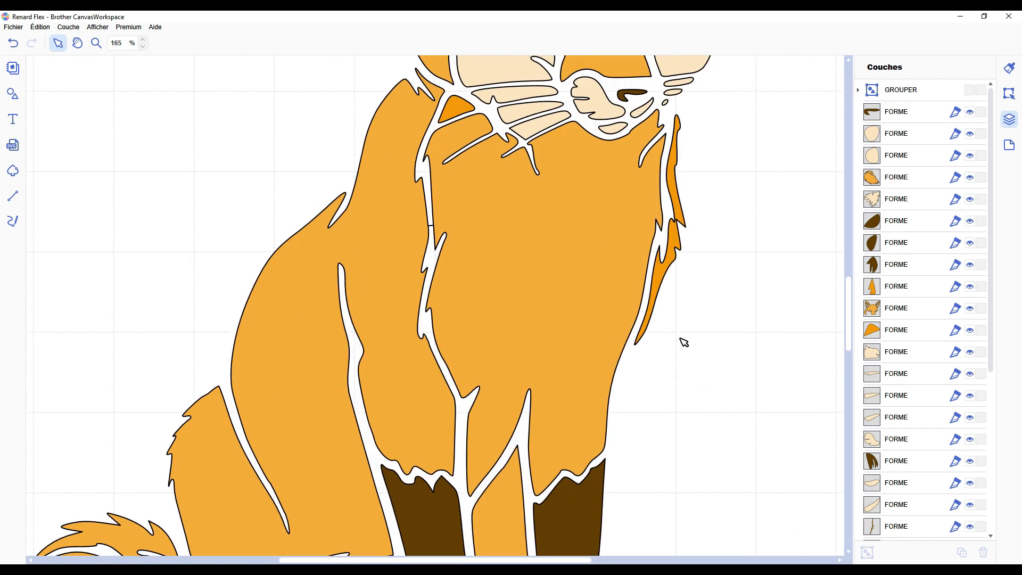
{"action": "scroll", "coordinate": [394, 319], "scroll_direction": "up", "scroll_amount": 3}
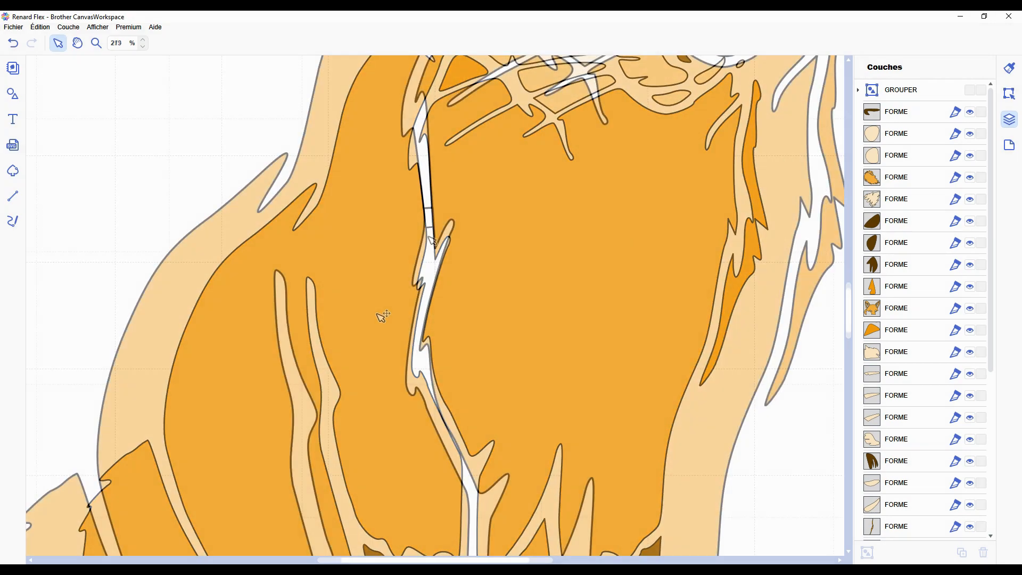
{"action": "scroll", "coordinate": [457, 243], "scroll_direction": "down", "scroll_amount": 2}
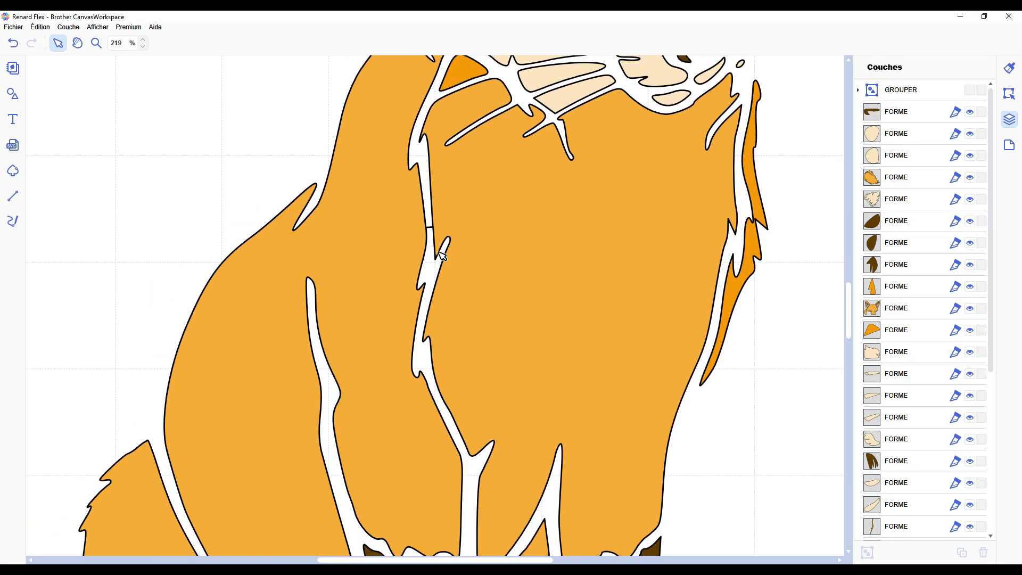
{"action": "scroll", "coordinate": [369, 260], "scroll_direction": "up", "scroll_amount": 4}
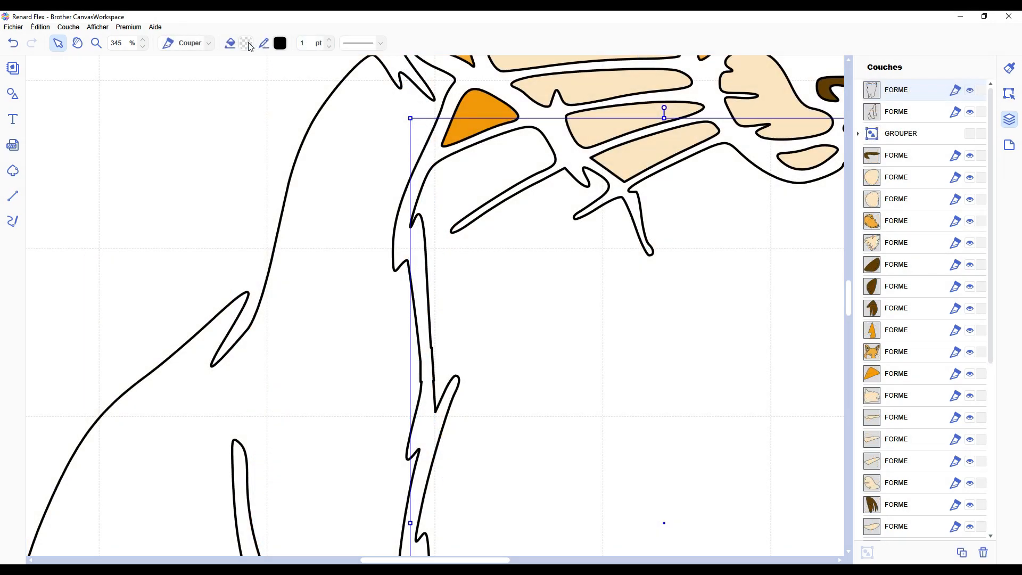
- Fill the chest shape with pale cream and the back shape with orange #F39800
{"action": "left_click", "coordinate": [246, 43]}
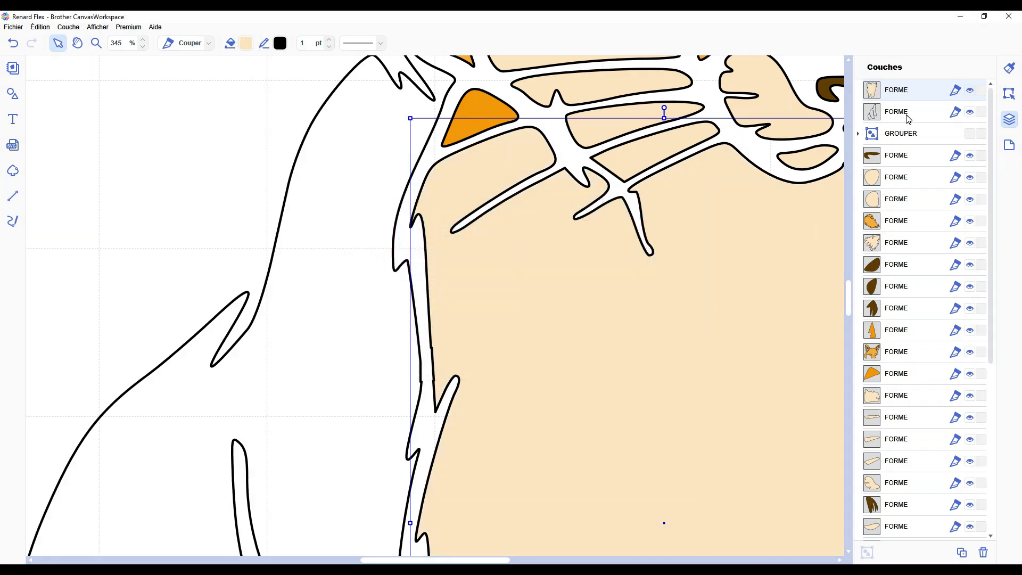
{"action": "left_click", "coordinate": [907, 113]}
{"action": "left_click", "coordinate": [230, 43]}
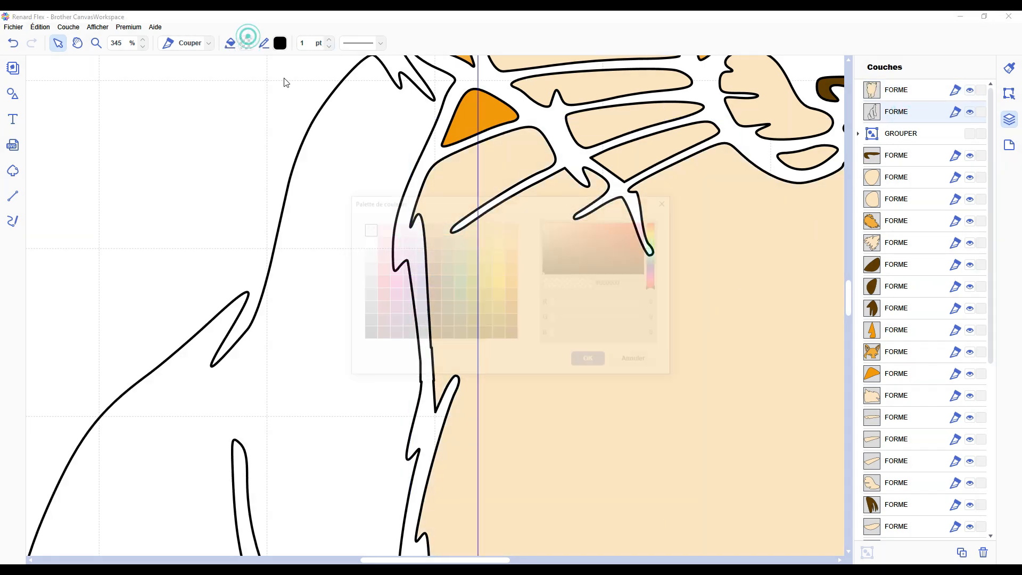
{"action": "left_click", "coordinate": [511, 287]}
{"action": "left_click", "coordinate": [591, 362]}
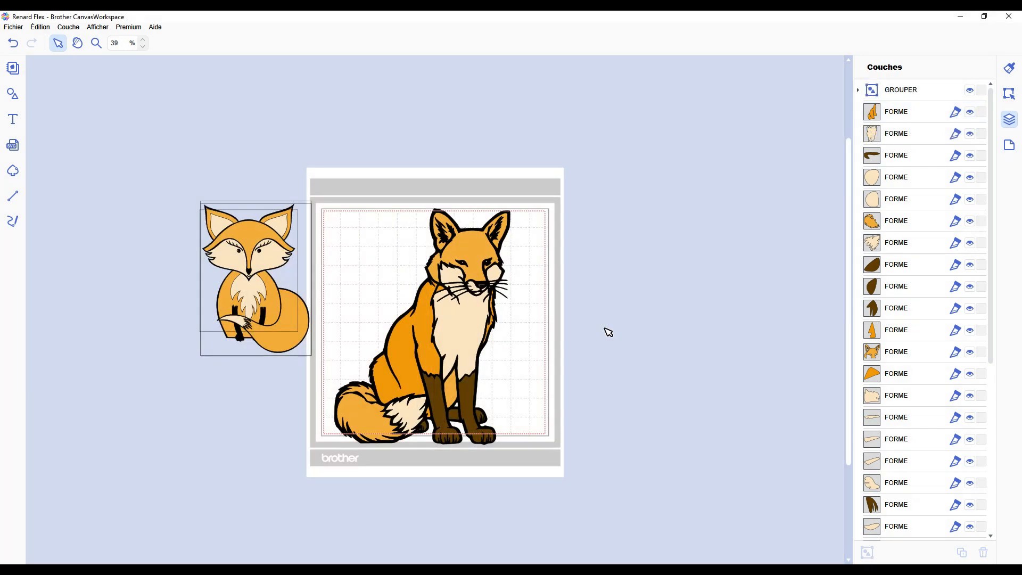
- Change the fill of the small neck patch beside the whiskers to pale cream
{"action": "scroll", "coordinate": [559, 413], "scroll_direction": "up", "scroll_amount": 2}
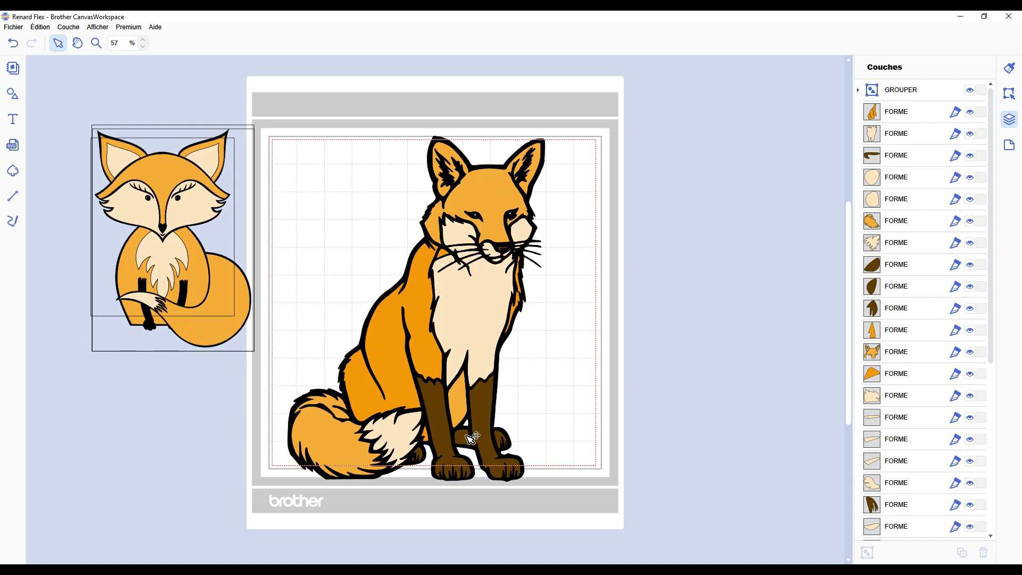
{"action": "scroll", "coordinate": [435, 270], "scroll_direction": "up", "scroll_amount": 3}
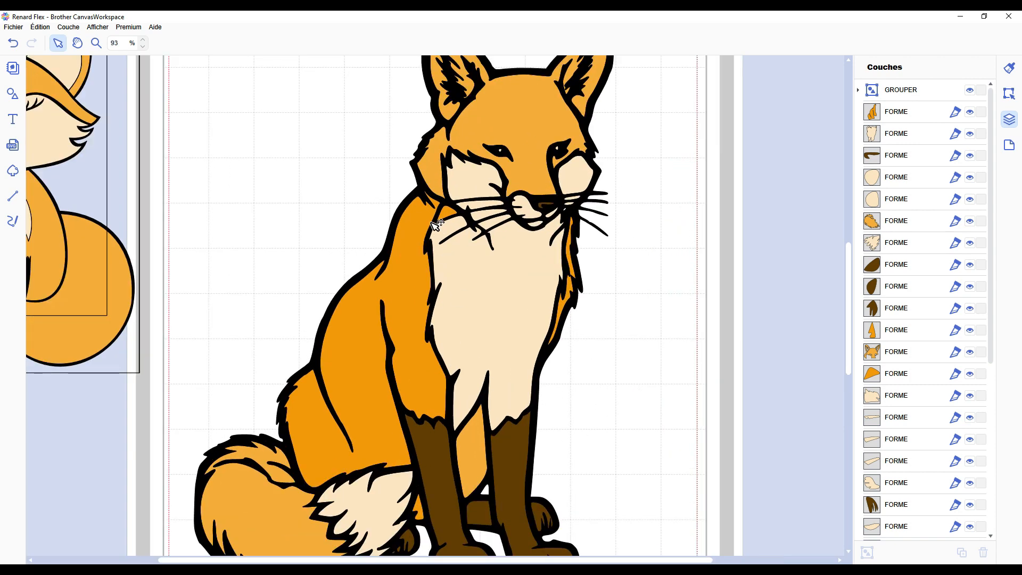
{"action": "left_click", "coordinate": [447, 213]}
{"action": "left_click", "coordinate": [246, 42]}
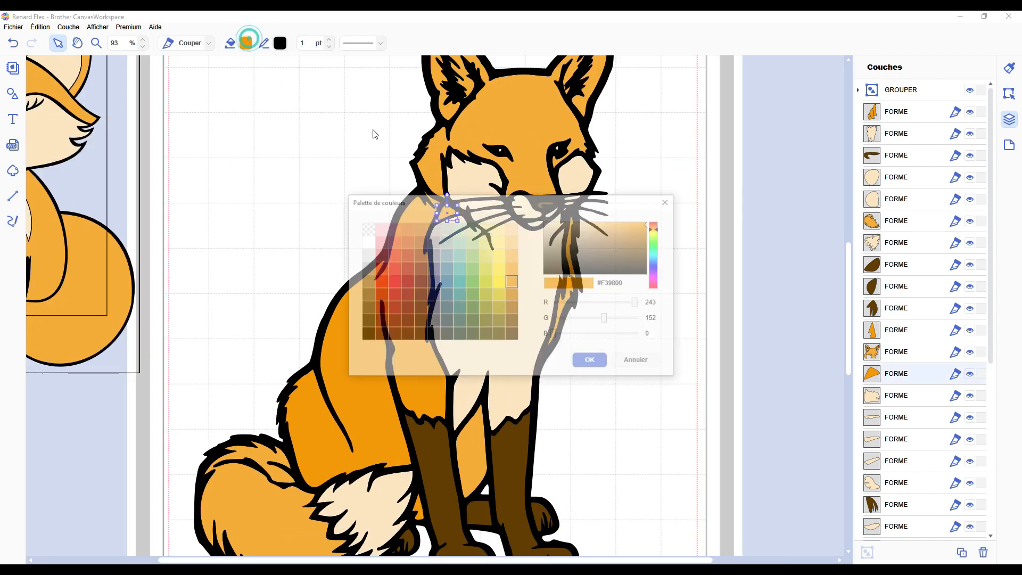
{"action": "left_click", "coordinate": [512, 227]}
{"action": "left_click", "coordinate": [591, 361]}
{"action": "left_click", "coordinate": [682, 354]}
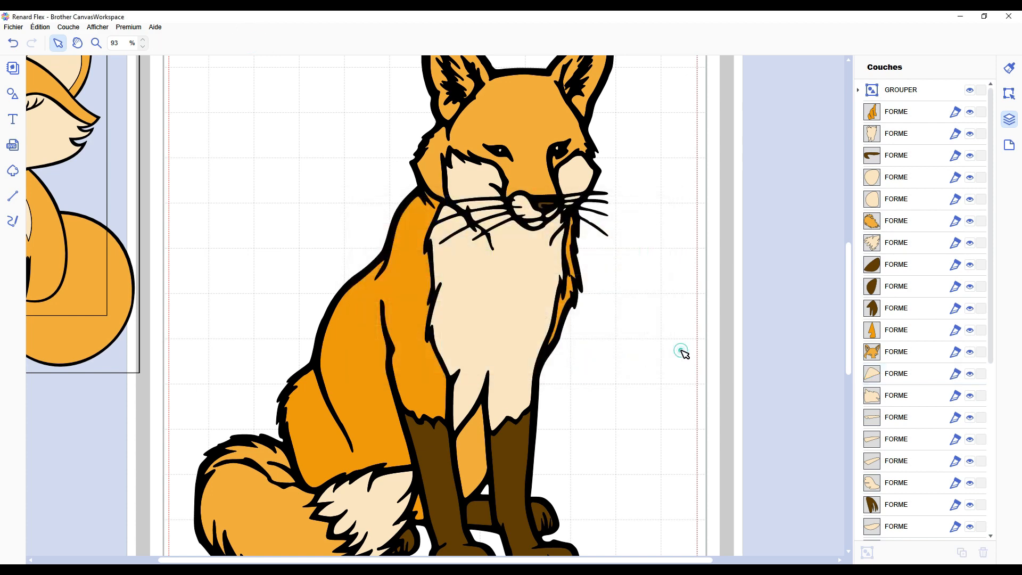
{"action": "scroll", "coordinate": [686, 387], "scroll_direction": "down", "scroll_amount": 1}
{"action": "scroll", "coordinate": [618, 372], "scroll_direction": "down", "scroll_amount": 1}
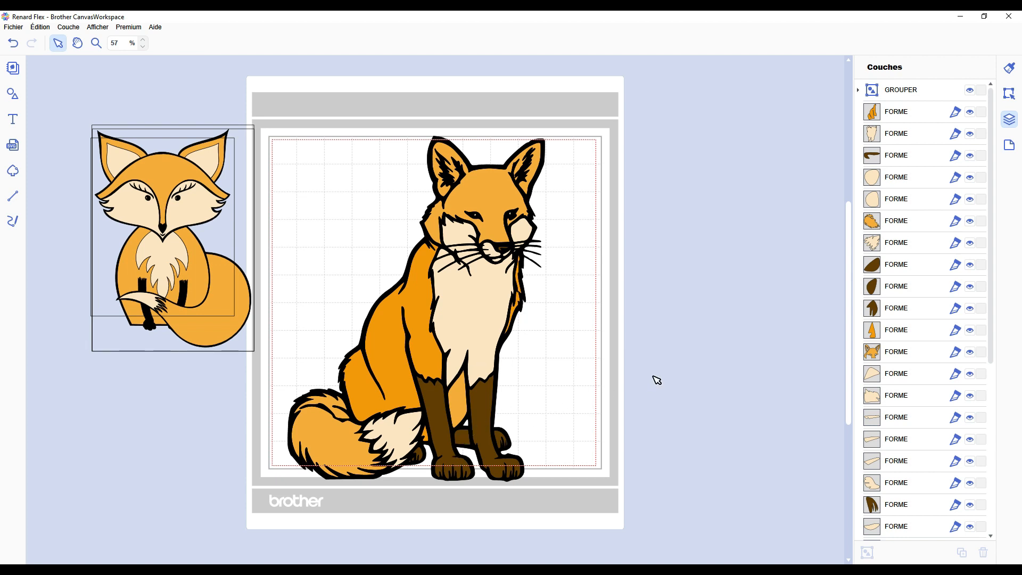
- Select the five orange shapes, including the back, tail and head, and group them
{"action": "left_click", "coordinate": [899, 113]}
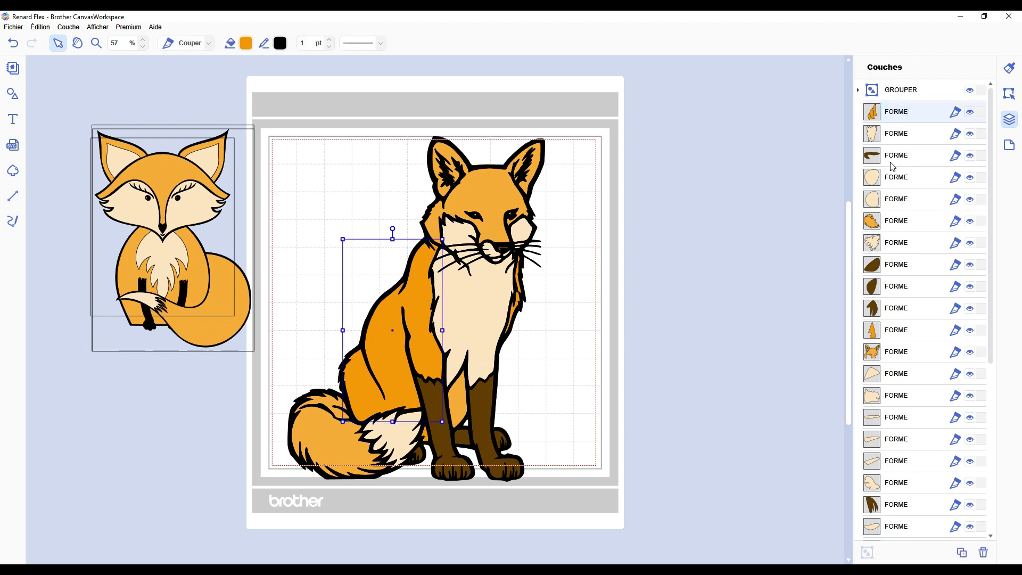
{"action": "left_click", "coordinate": [895, 223], "text": "ctrl"}
{"action": "left_click", "coordinate": [888, 333], "text": "ctrl"}
{"action": "left_click", "coordinate": [893, 355], "text": "ctrl"}
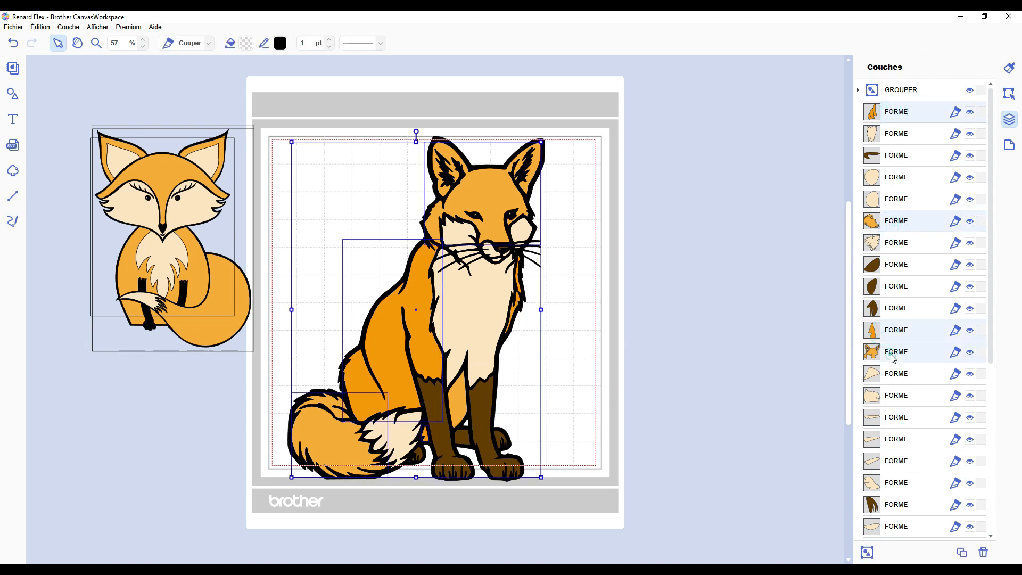
{"action": "scroll", "coordinate": [892, 361], "scroll_direction": "down", "scroll_amount": 1}
{"action": "scroll", "coordinate": [894, 372], "scroll_direction": "down", "scroll_amount": 5}
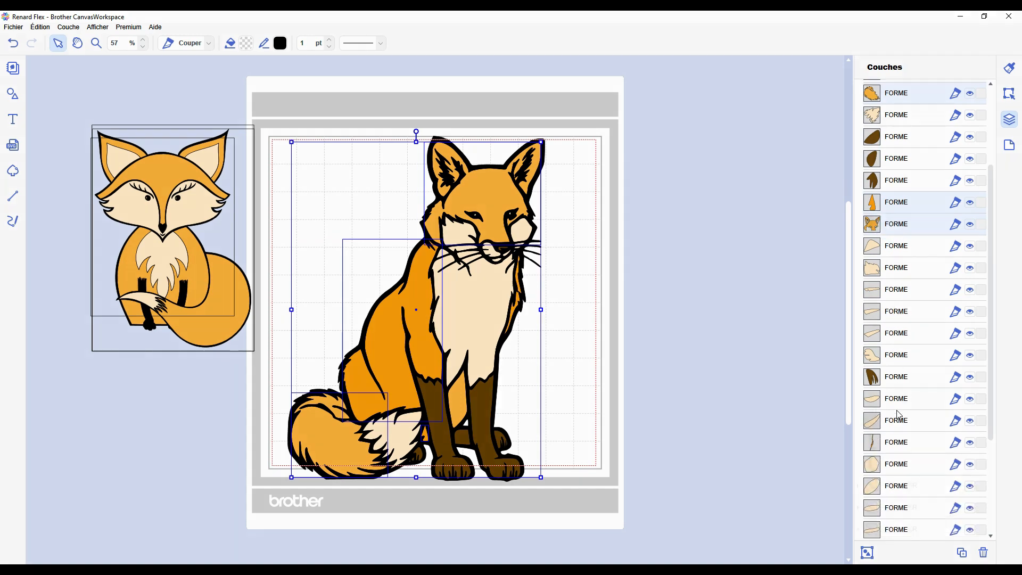
{"action": "left_click", "coordinate": [869, 398], "text": "ctrl"}
{"action": "key", "text": "ctrl+g"}
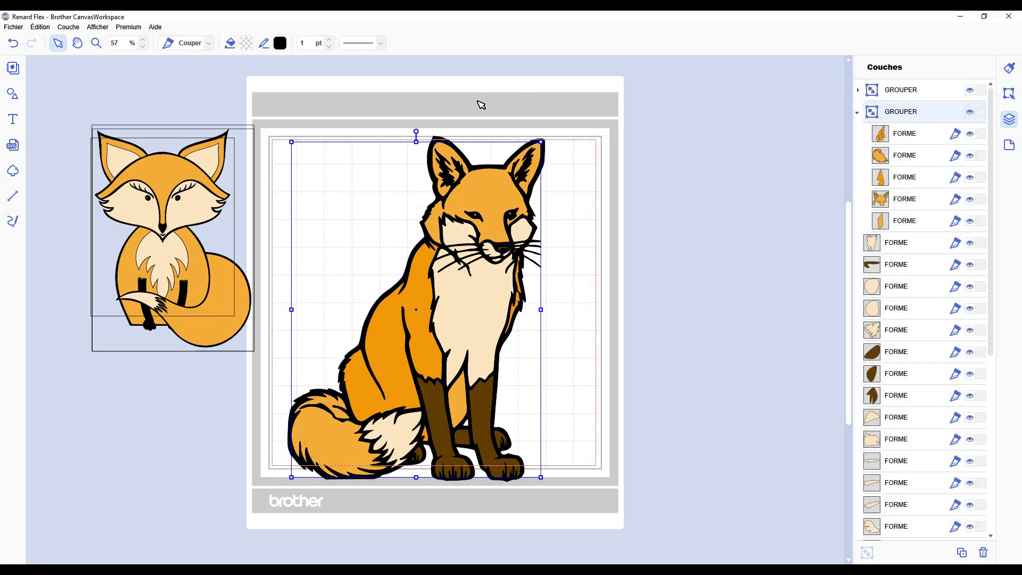
- Fill the group of orange shapes with the uniform orange #F39800
{"action": "left_click", "coordinate": [246, 43]}
{"action": "left_click", "coordinate": [512, 281]}
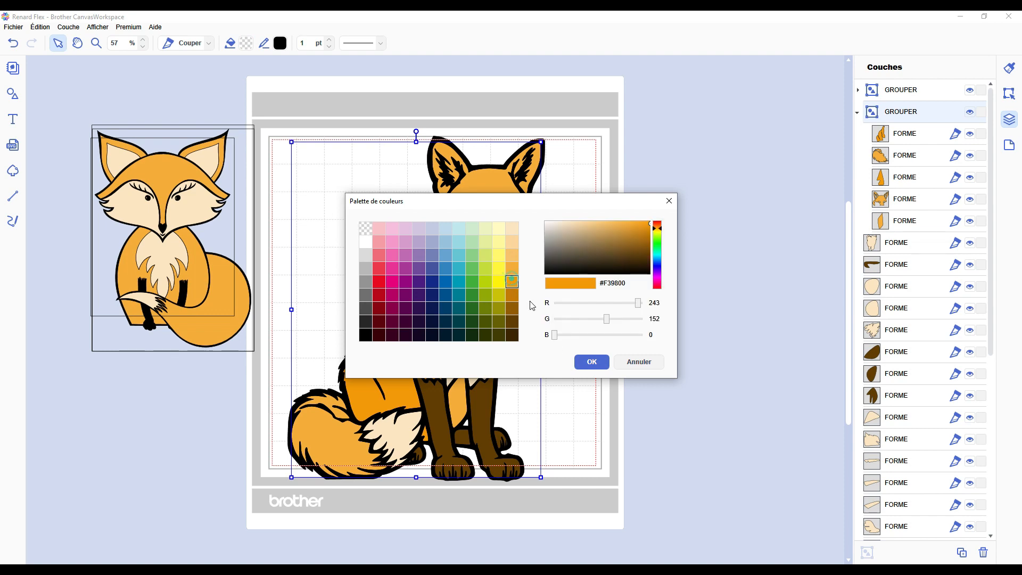
{"action": "left_click", "coordinate": [588, 361]}
{"action": "left_click", "coordinate": [682, 333]}
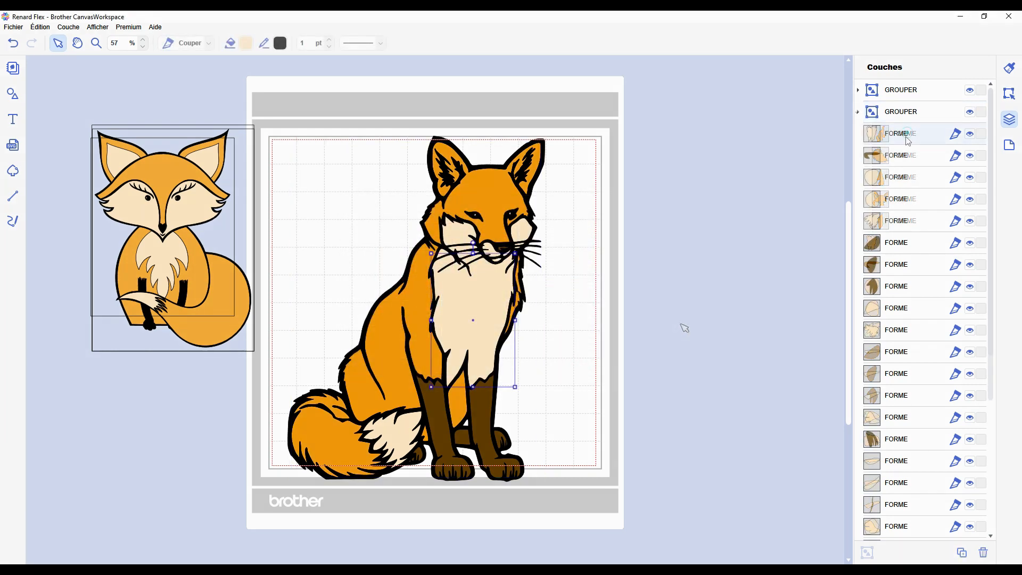
- Select the cream shapes of the realistic fox, including the chest, muzzle and tail tip, and group them
{"action": "left_click", "coordinate": [893, 180]}
{"action": "left_click", "coordinate": [894, 198], "text": "ctrl"}
{"action": "left_click", "coordinate": [895, 219], "text": "ctrl"}
- Select all the brown shapes, from the nose to the legs and paws, group them and collapse the new group
{"action": "left_click", "coordinate": [896, 161]}
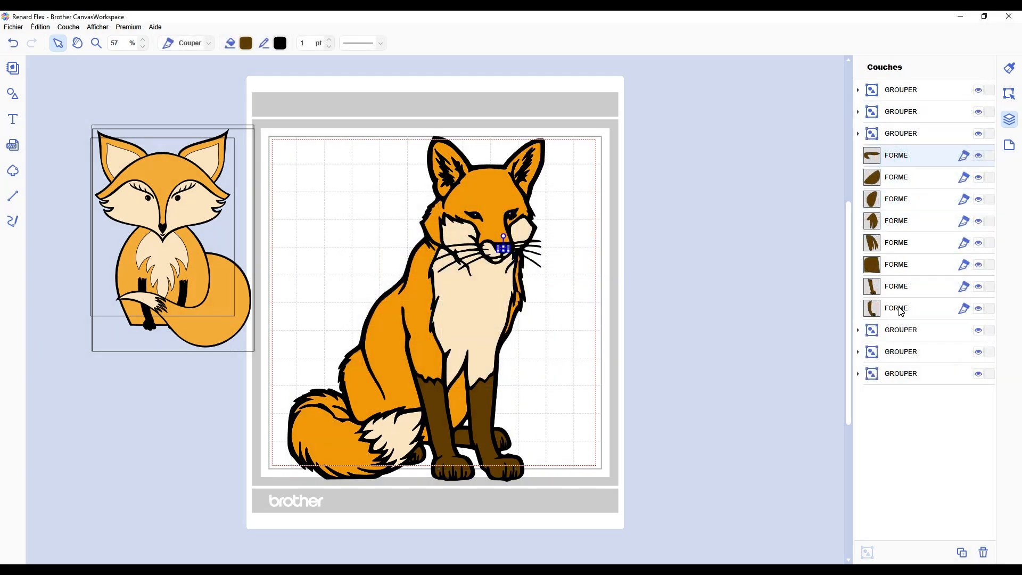
{"action": "left_click", "coordinate": [900, 310], "text": "shift"}
{"action": "key", "text": "ctrl+g"}
{"action": "left_click", "coordinate": [582, 248]}
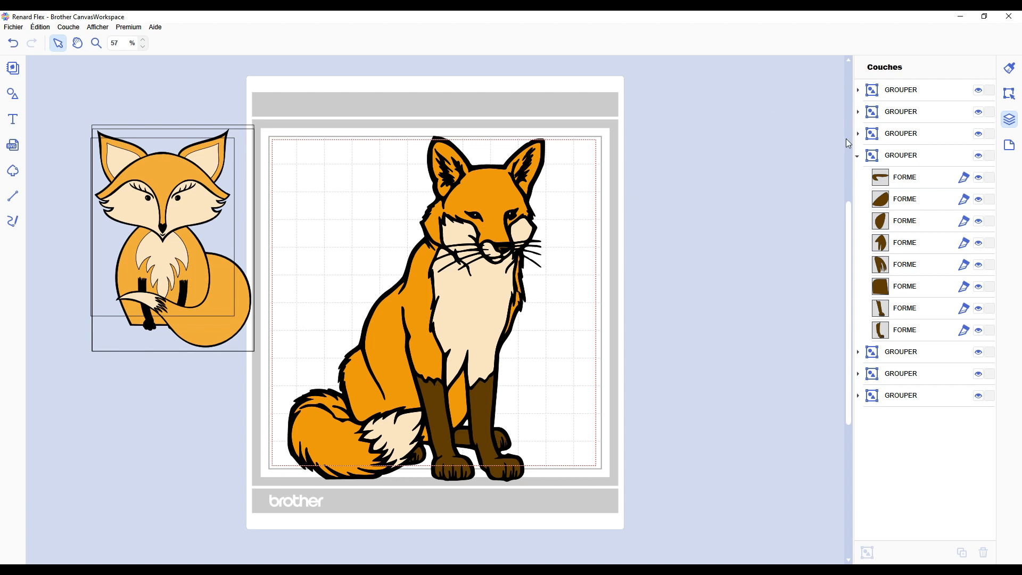
{"action": "left_click", "coordinate": [857, 155]}
- Group the realistic fox's four colour groups, then shrink the whole fox and place it just outside the mat, opposite the finished fox
{"action": "left_click", "coordinate": [728, 217]}
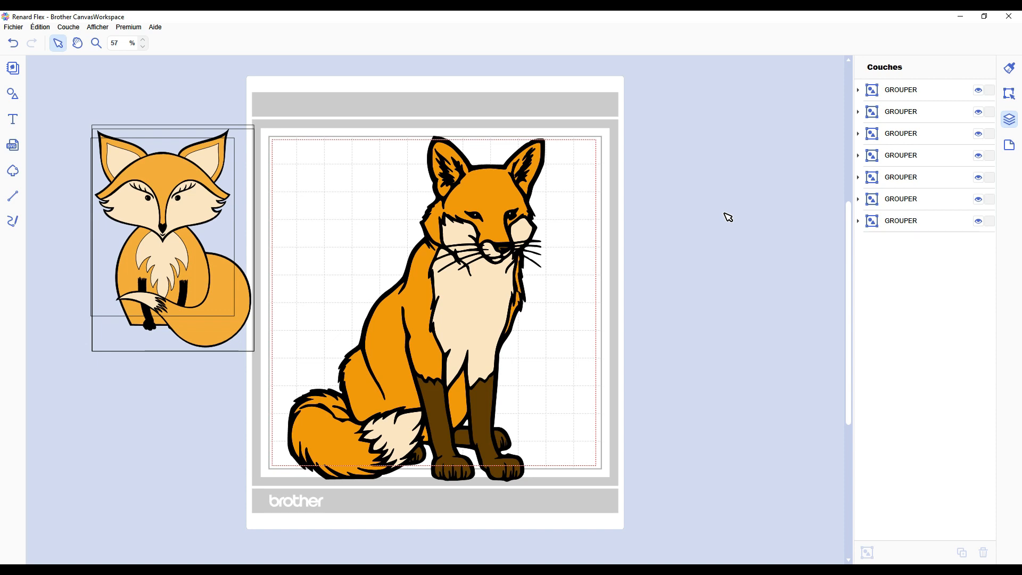
{"action": "left_click", "coordinate": [604, 243]}
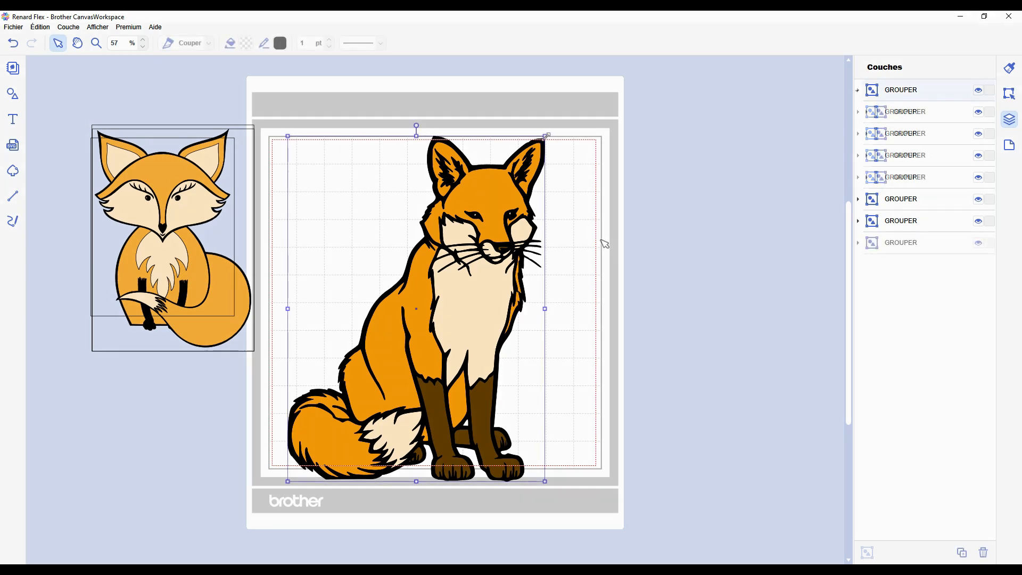
{"action": "left_click_drag", "start_coordinate": [544, 138], "coordinate": [720, 119]}
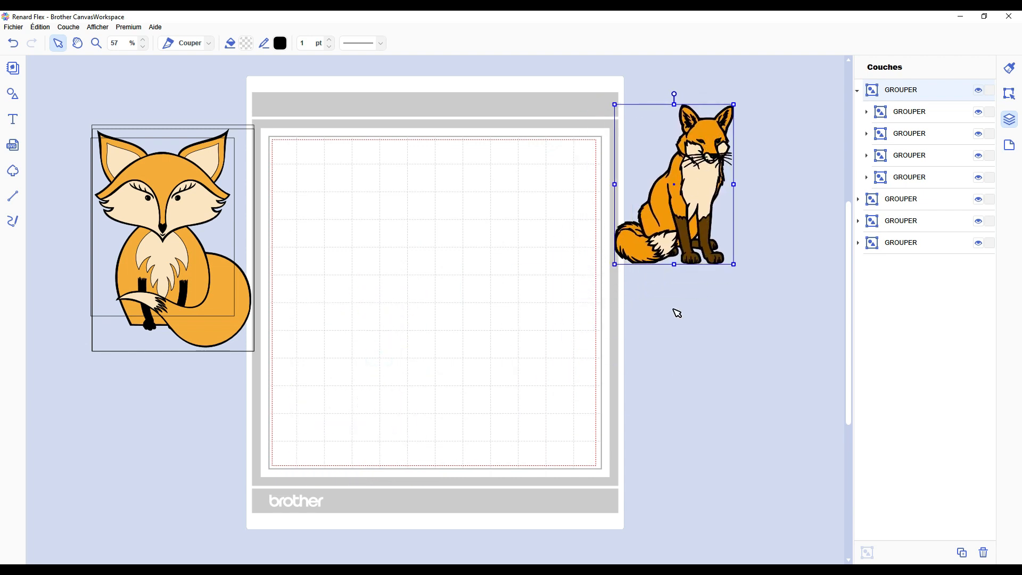
- Ungroup the small fox and move its orange, cream and brown groups away from the black outline
{"action": "left_click", "coordinate": [714, 317]}
{"action": "left_click_drag", "start_coordinate": [721, 129], "coordinate": [585, 155]}
{"action": "left_click_drag", "start_coordinate": [697, 173], "coordinate": [598, 299]}
{"action": "left_click_drag", "start_coordinate": [705, 242], "coordinate": [707, 359]}
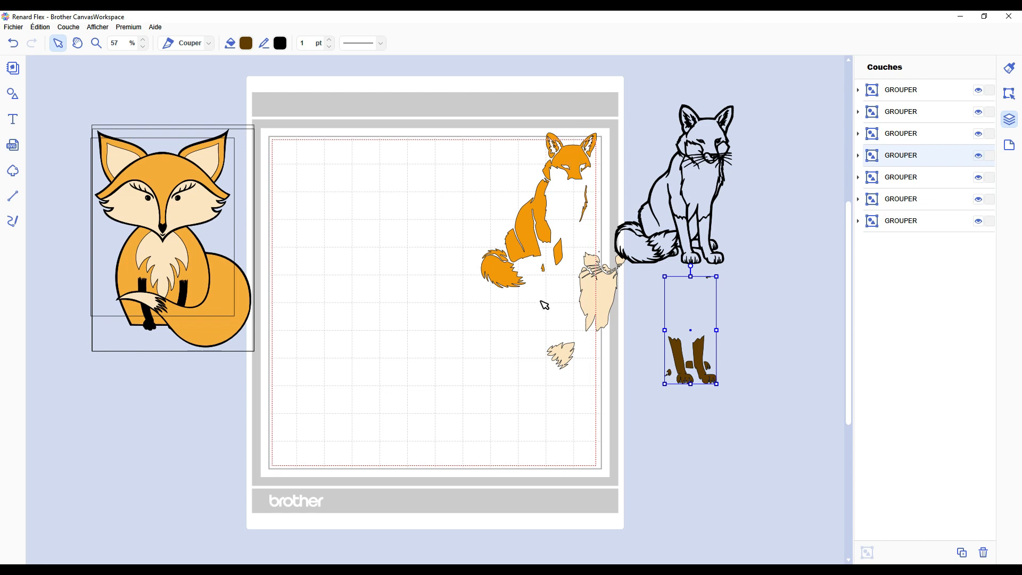
{"action": "left_click", "coordinate": [571, 155]}
{"action": "left_click", "coordinate": [612, 297]}
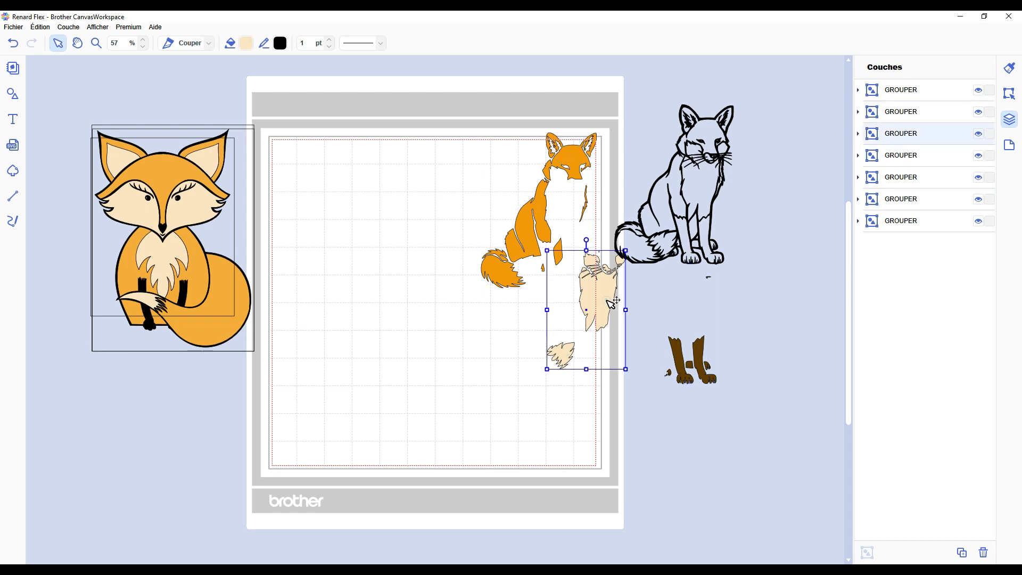
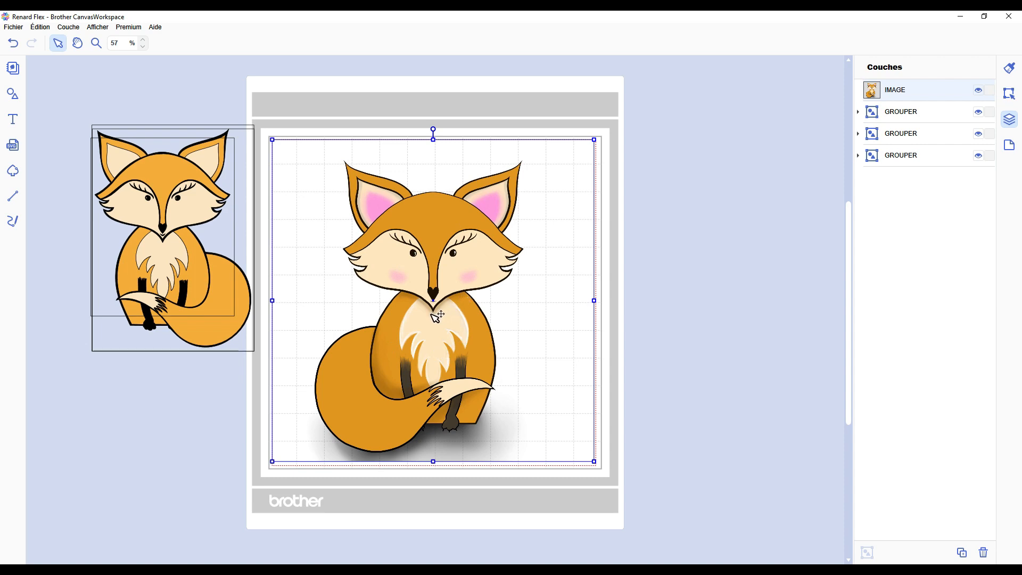
- Fade the imported cartoon fox image by lowering its opacity and lock its layer as a tracing background
{"action": "scroll", "coordinate": [438, 318], "scroll_direction": "up", "scroll_amount": 1}
{"action": "scroll", "coordinate": [437, 317], "scroll_direction": "down", "scroll_amount": 1}
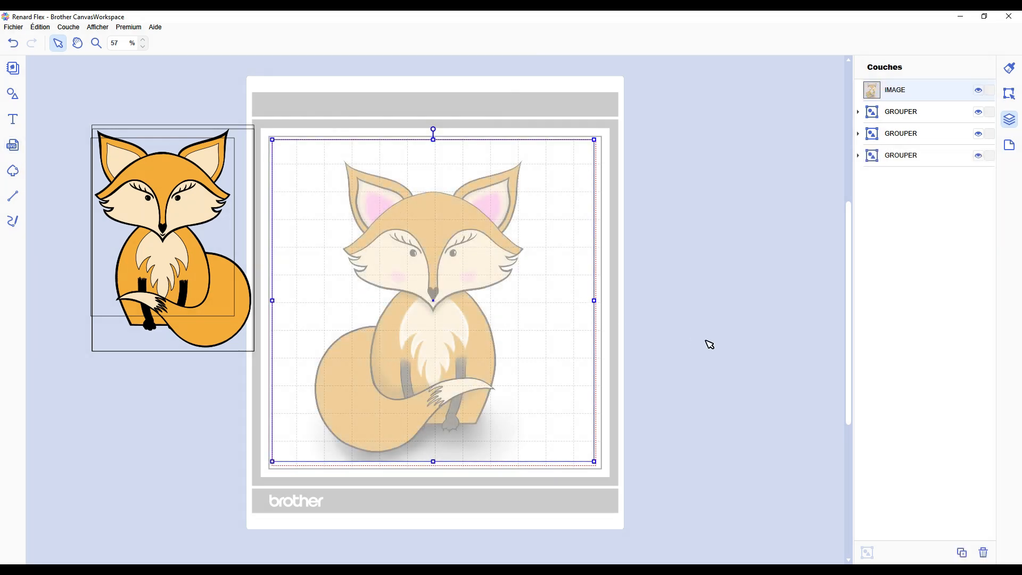
{"action": "left_click", "coordinate": [706, 341]}
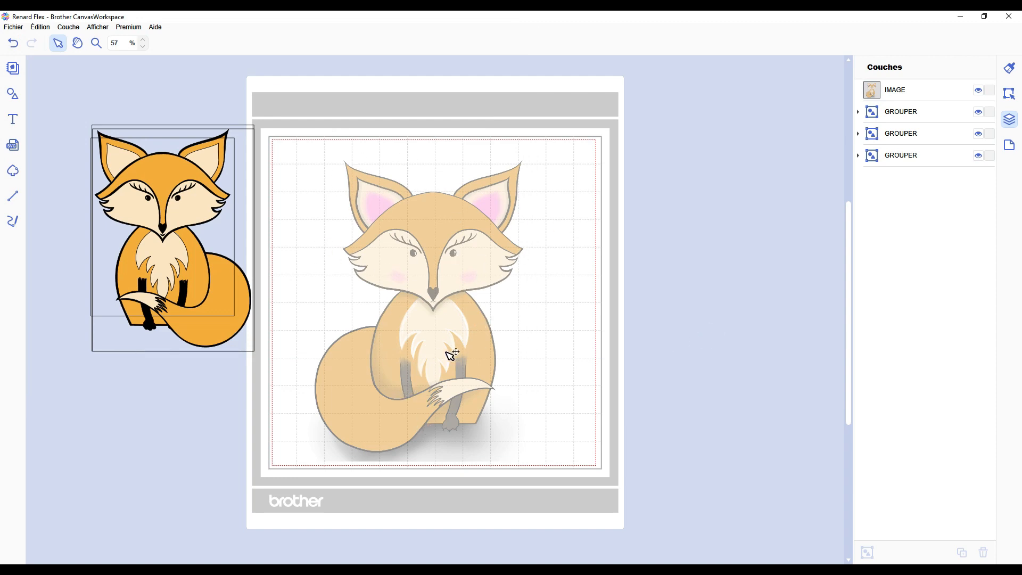
{"action": "scroll", "coordinate": [458, 333], "scroll_direction": "up", "scroll_amount": 5}
{"action": "scroll", "coordinate": [353, 373], "scroll_direction": "up", "scroll_amount": 2}
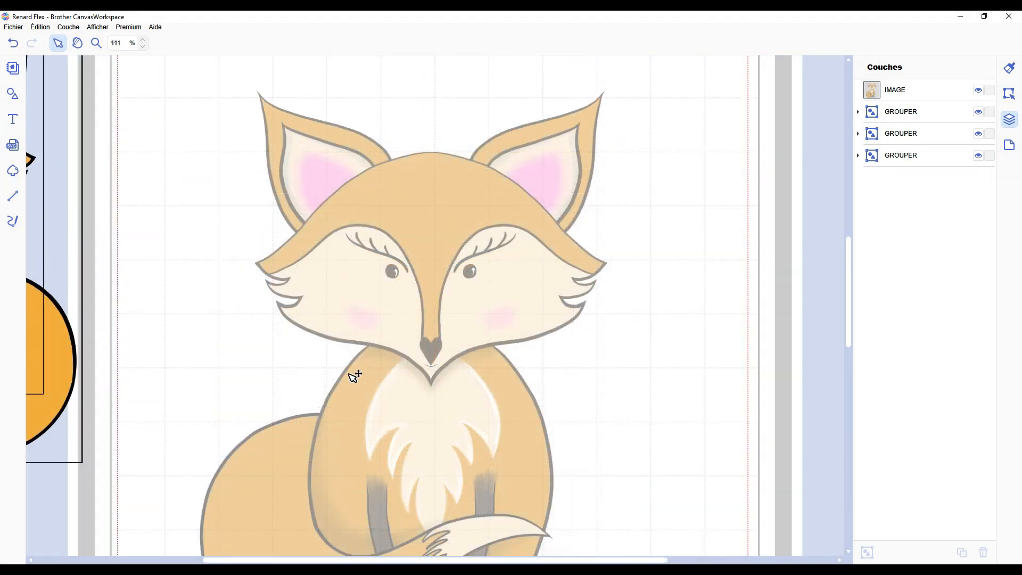
{"action": "scroll", "coordinate": [353, 373], "scroll_direction": "up", "scroll_amount": 1}
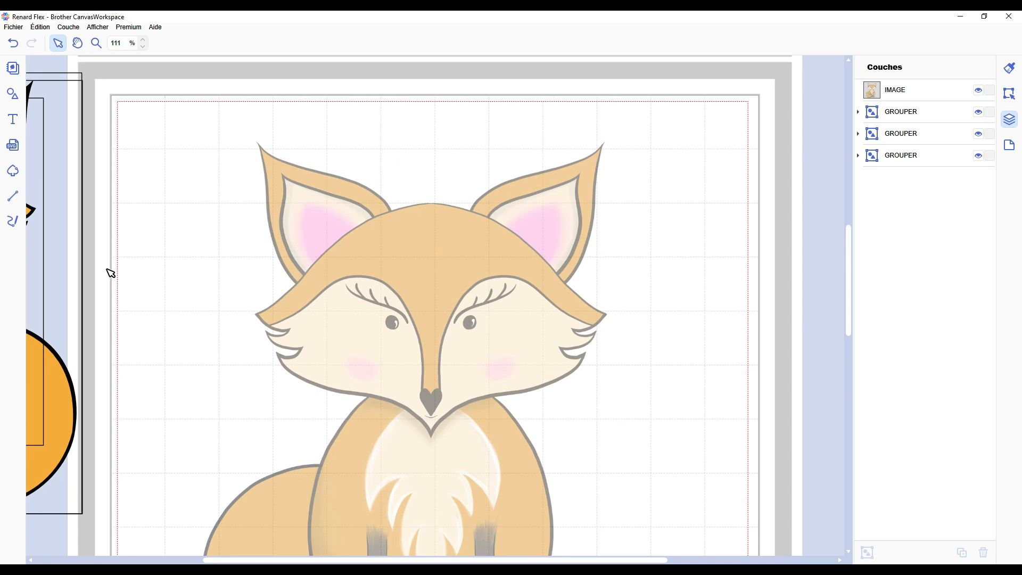
{"action": "left_click", "coordinate": [12, 197]}
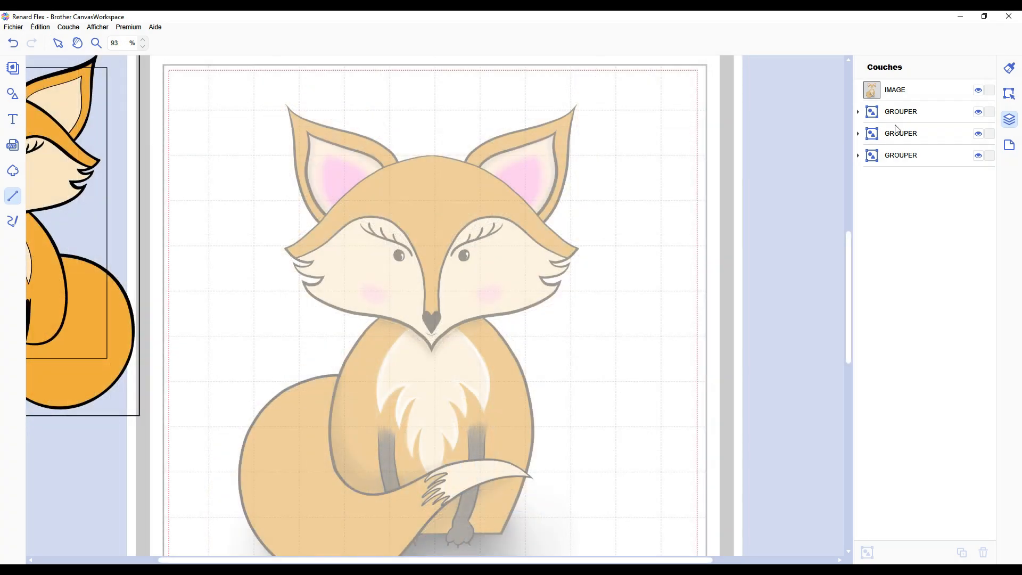
{"action": "left_click", "coordinate": [990, 94]}
{"action": "scroll", "coordinate": [425, 362], "scroll_direction": "down", "scroll_amount": 2}
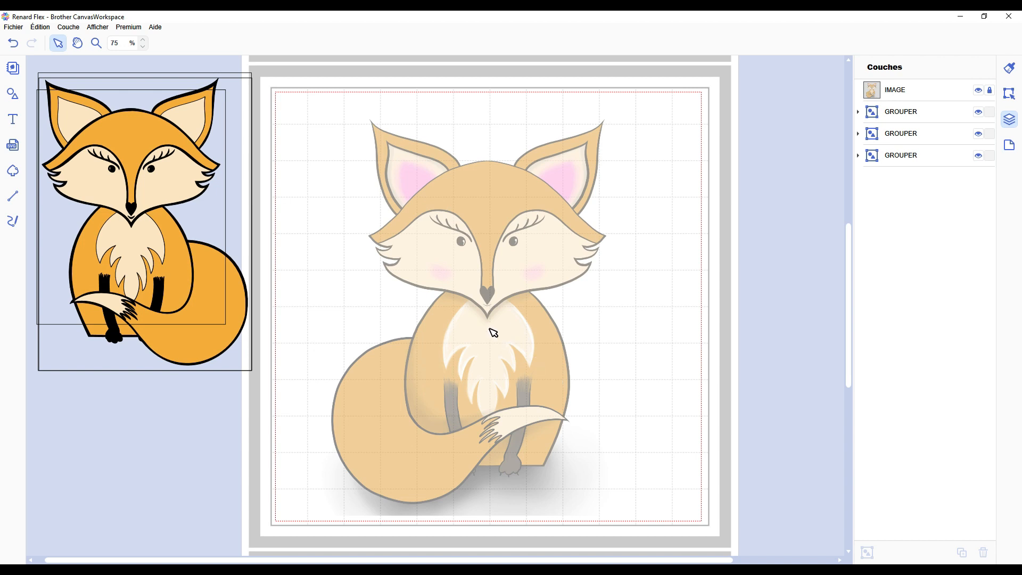
- Start a straight-line outline at the left ear's base, tracing over both ears and the forehead to the right cheek tip
{"action": "key", "text": "l"}
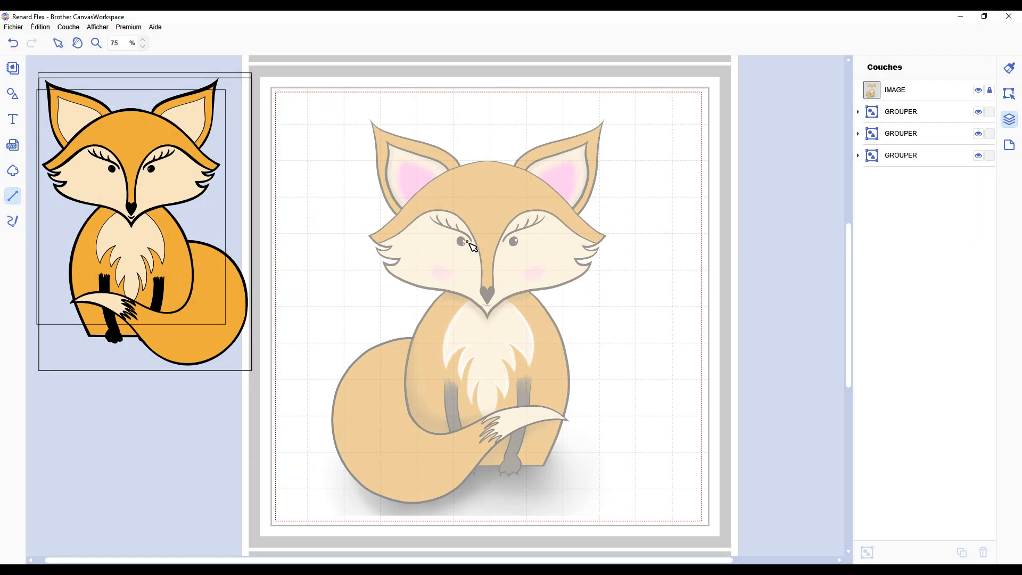
{"action": "left_click", "coordinate": [397, 215]}
{"action": "left_click", "coordinate": [369, 119]}
{"action": "left_click", "coordinate": [462, 166]}
{"action": "left_click", "coordinate": [475, 160]}
{"action": "left_click", "coordinate": [513, 166]}
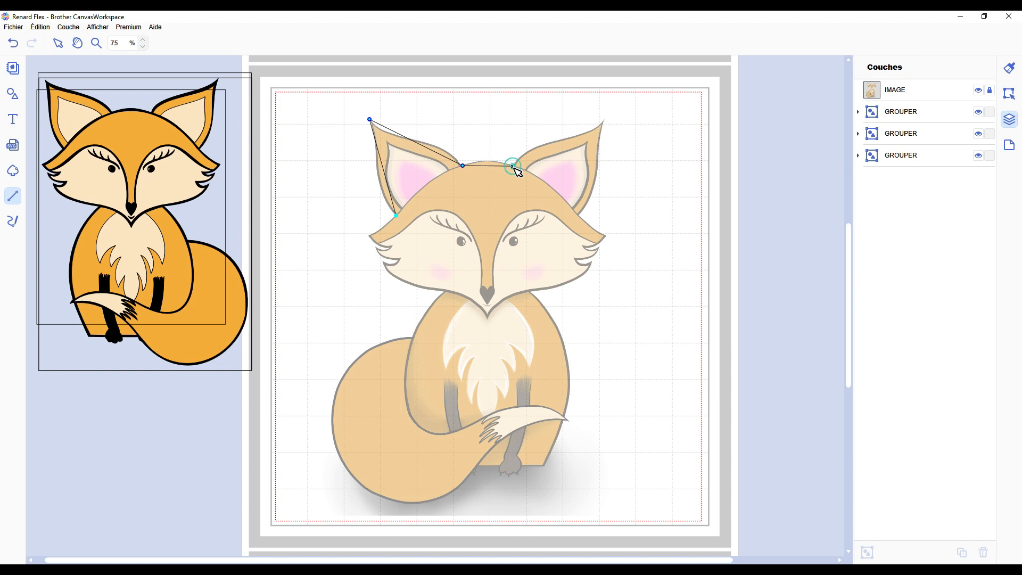
{"action": "left_click", "coordinate": [603, 122]}
{"action": "left_click", "coordinate": [579, 215]}
{"action": "left_click", "coordinate": [607, 235]}
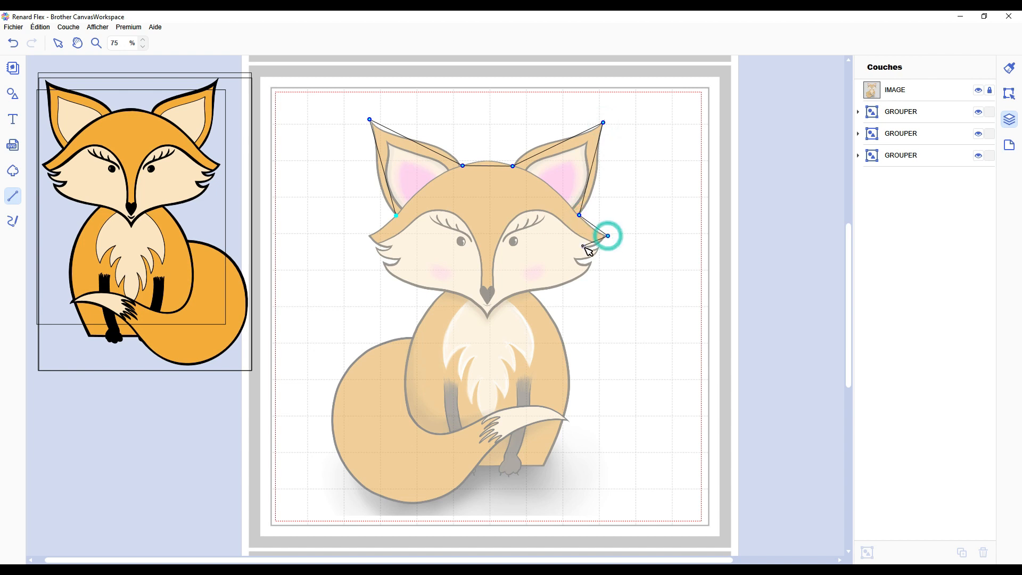
- Continue the outline around the right cheek's fur tufts to where the head meets the body
{"action": "left_click", "coordinate": [583, 246]}
{"action": "left_click", "coordinate": [599, 247]}
{"action": "left_click", "coordinate": [574, 258]}
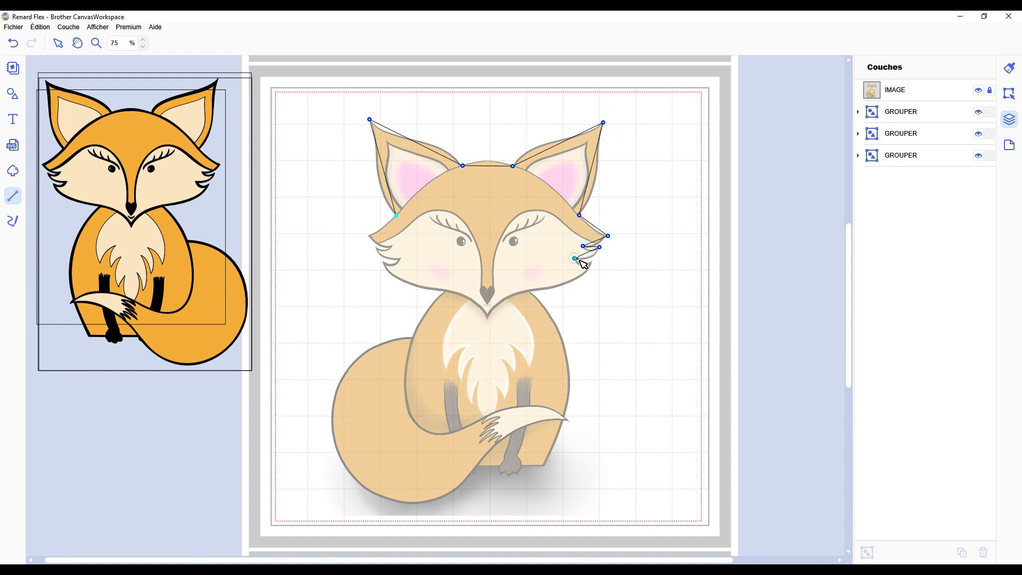
{"action": "left_click", "coordinate": [593, 260]}
{"action": "left_click", "coordinate": [523, 302]}
{"action": "key", "text": "BackSpace"}
{"action": "left_click", "coordinate": [531, 291]}
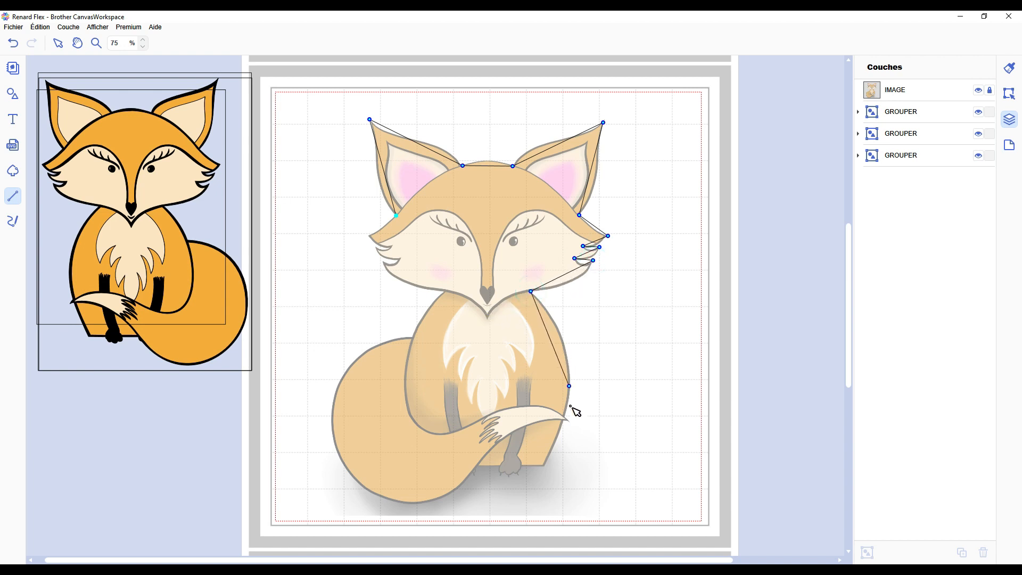
- Extend the outline down to the body's lower right corner and around the toes of the paw
{"action": "left_click", "coordinate": [545, 467]}
{"action": "left_click", "coordinate": [524, 466]}
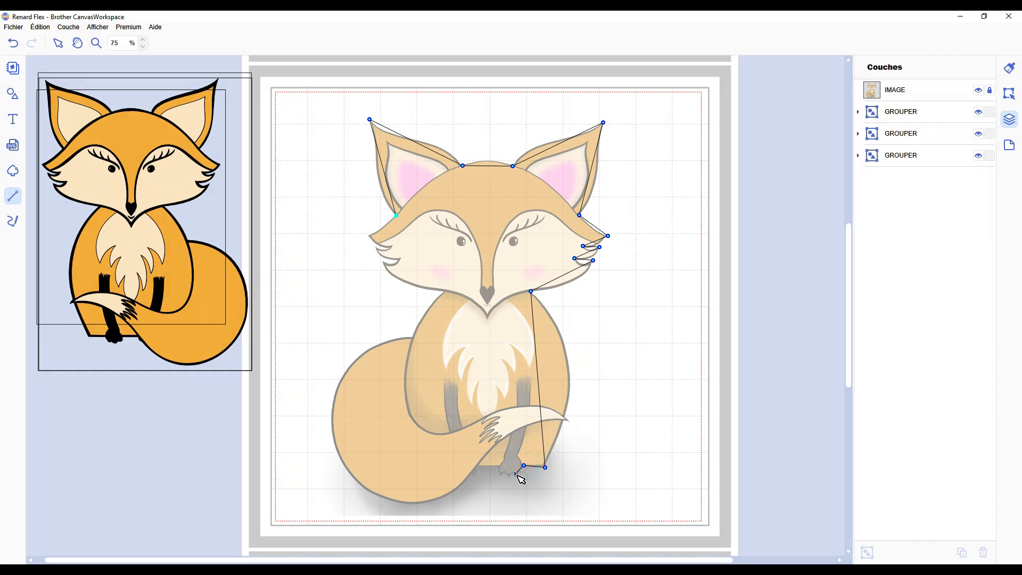
{"action": "left_click", "coordinate": [515, 474]}
{"action": "left_click", "coordinate": [512, 468]}
{"action": "left_click", "coordinate": [504, 467]}
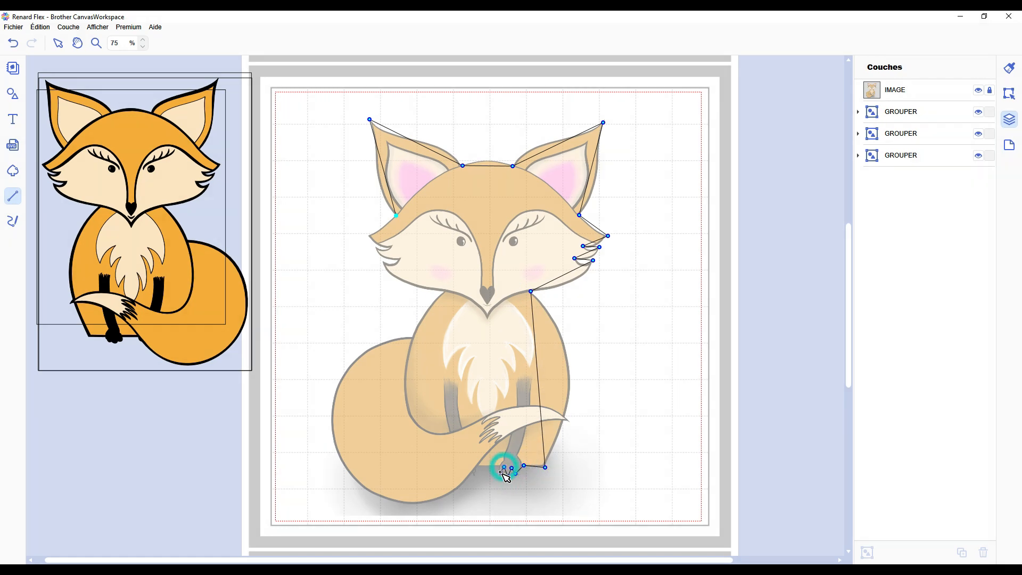
{"action": "left_click", "coordinate": [501, 472]}
{"action": "left_click", "coordinate": [498, 464]}
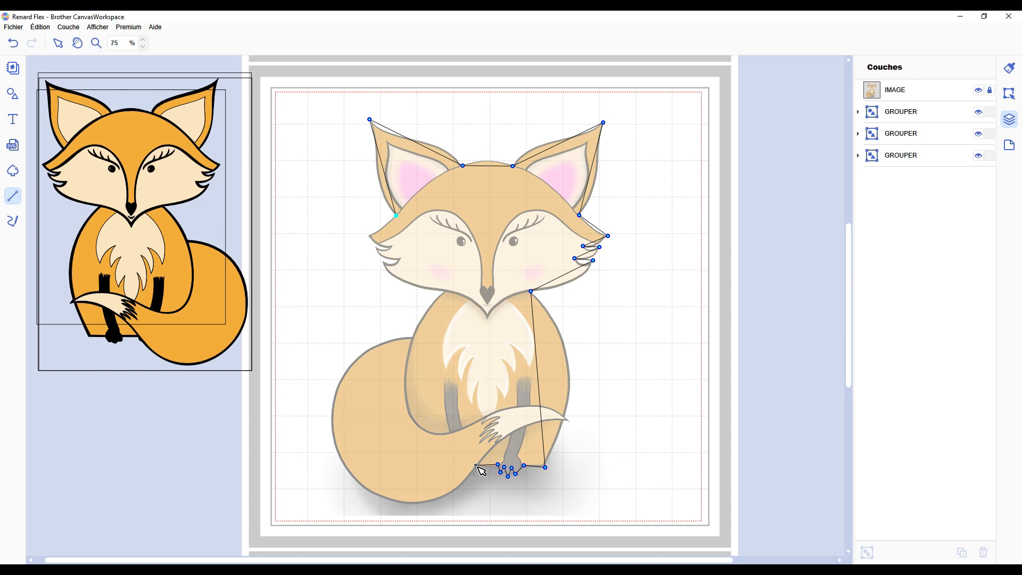
- Continue the outline with a few points around the tail and up the back to the left side of the neck
{"action": "left_click", "coordinate": [476, 464]}
{"action": "left_click", "coordinate": [481, 473]}
{"action": "left_click", "coordinate": [470, 474]}
{"action": "left_click", "coordinate": [340, 454]}
{"action": "left_click", "coordinate": [374, 362]}
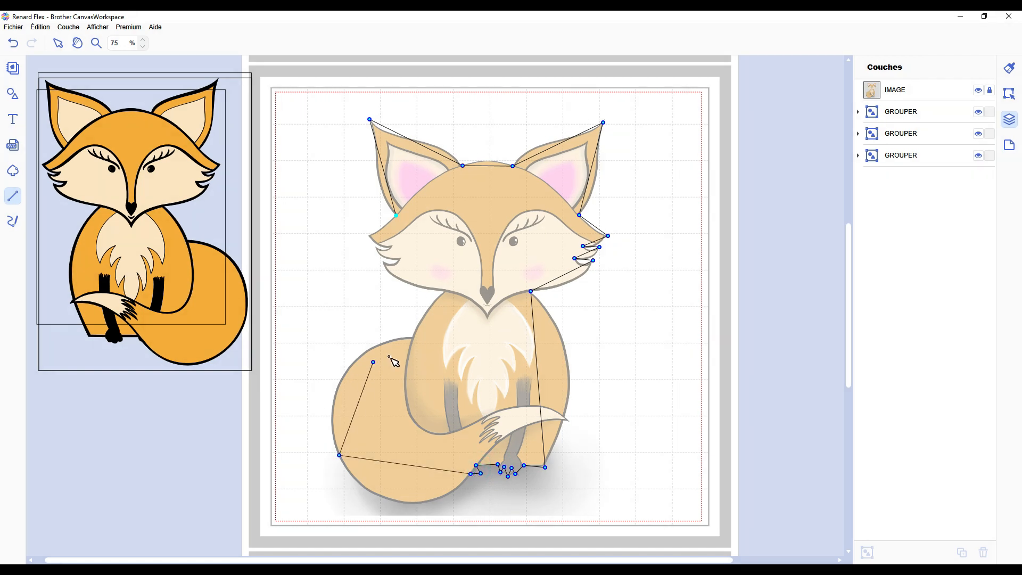
{"action": "key", "text": "BackSpace"}
{"action": "left_click", "coordinate": [412, 338]}
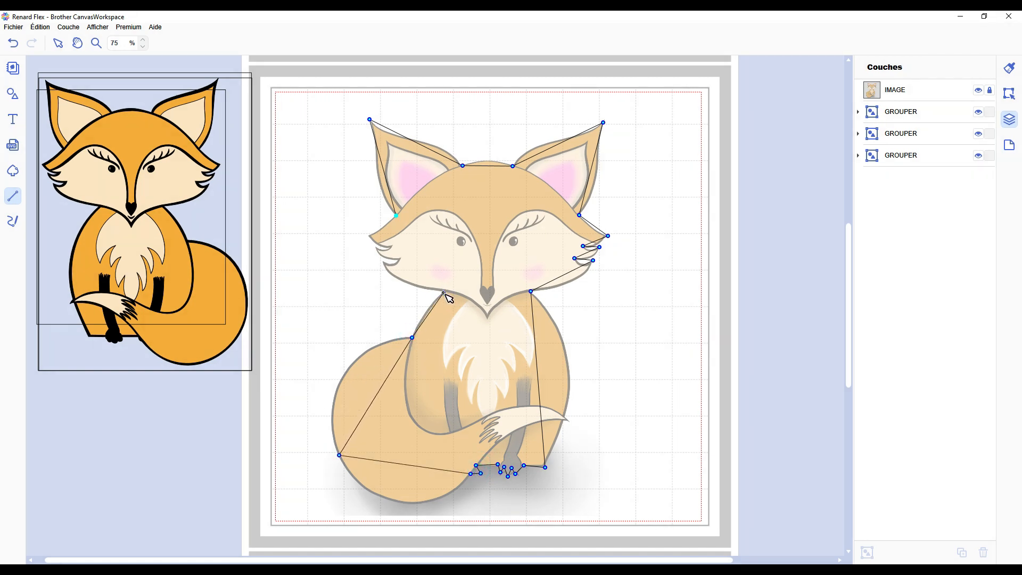
{"action": "left_click", "coordinate": [443, 291]}
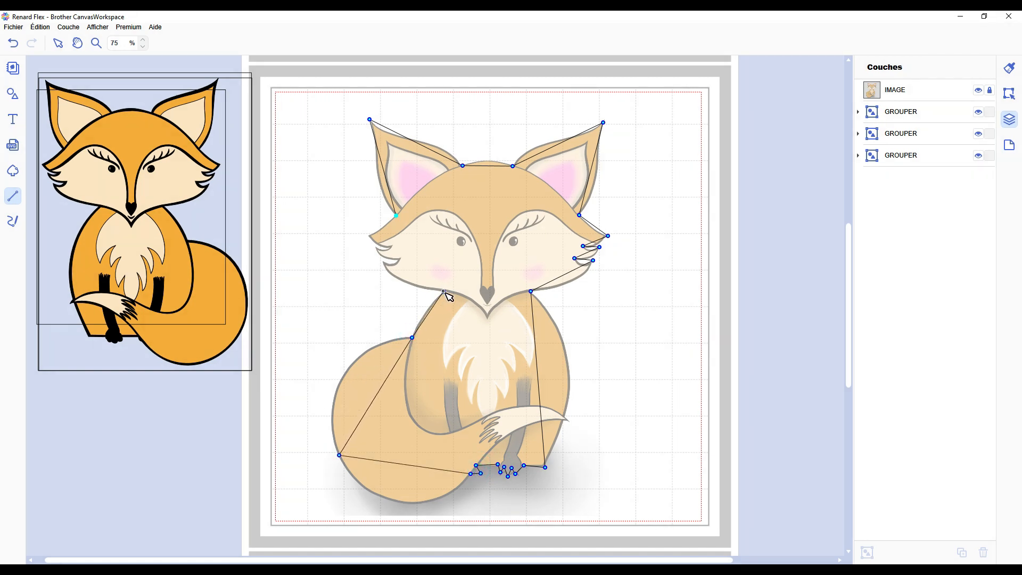
- Trace the left cheek's fur tufts and close the outline at its starting point by the left ear
{"action": "left_click", "coordinate": [382, 262]}
{"action": "left_click", "coordinate": [402, 259]}
{"action": "left_click", "coordinate": [377, 247]}
{"action": "left_click", "coordinate": [392, 246]}
{"action": "left_click", "coordinate": [372, 234]}
{"action": "left_click", "coordinate": [396, 216]}
- Check the closed outline with the image temporarily hidden, then change its line colour to red
{"action": "left_click", "coordinate": [978, 112]}
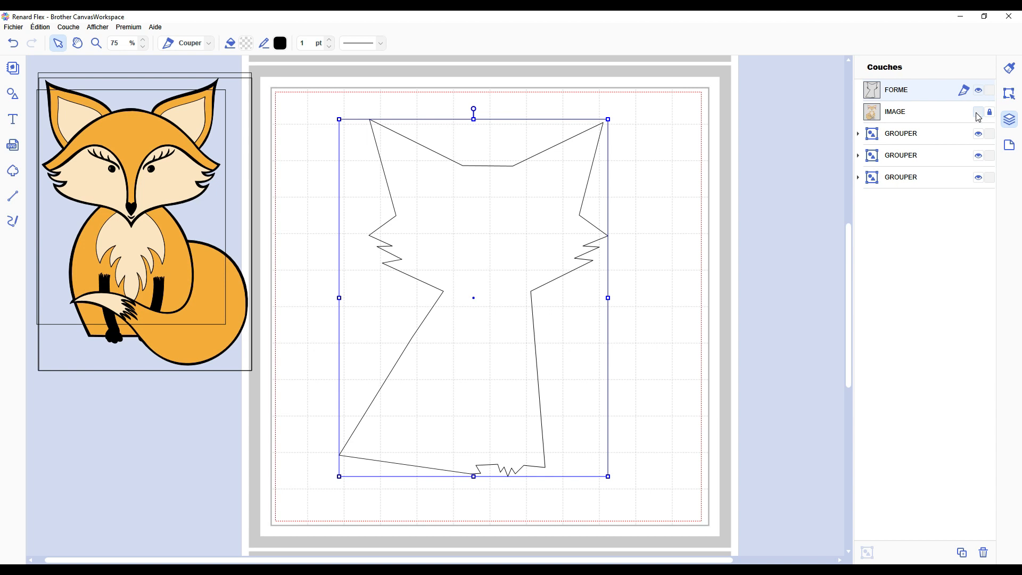
{"action": "left_click", "coordinate": [979, 112]}
{"action": "left_click", "coordinate": [280, 43]}
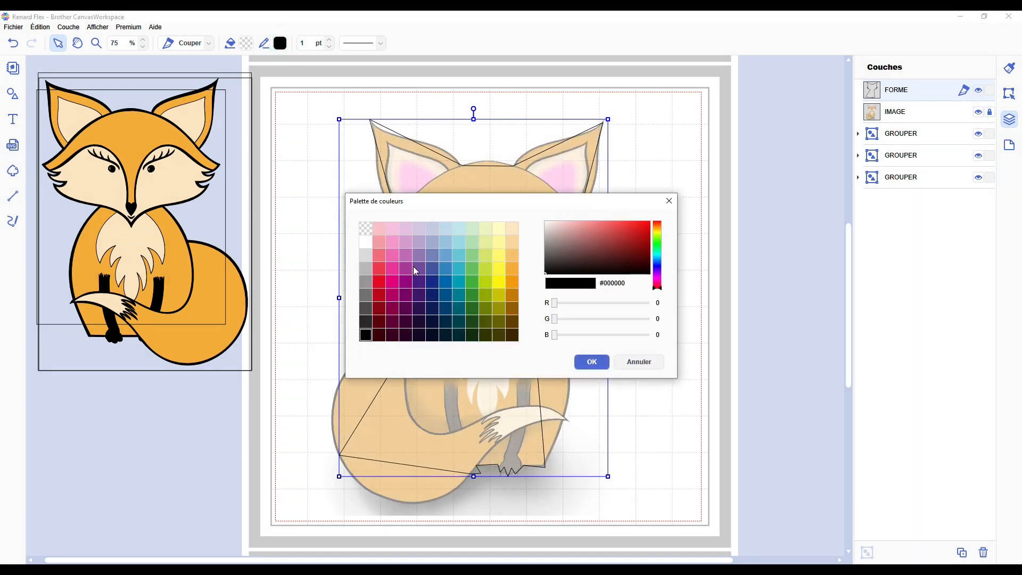
{"action": "left_click", "coordinate": [380, 282]}
{"action": "left_click", "coordinate": [590, 362]}
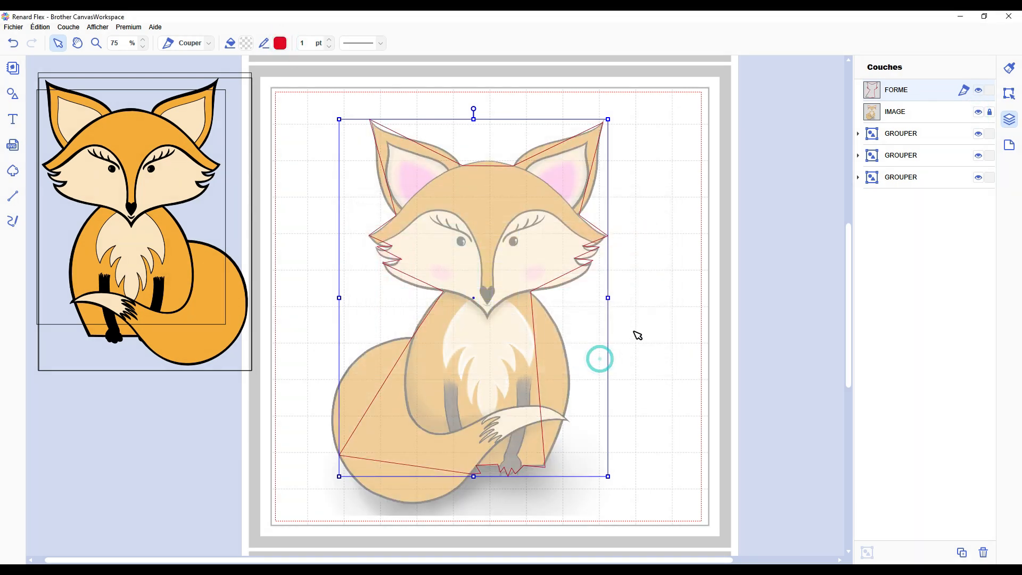
{"action": "left_click", "coordinate": [654, 323]}
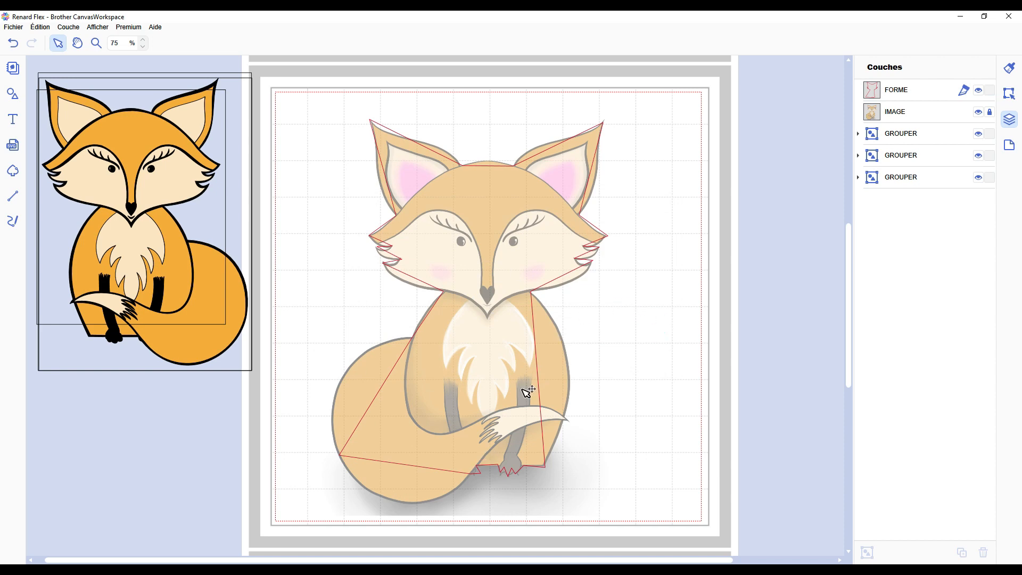
- Open the red fox outline for point editing, convert all its points to curves and show their control points
{"action": "scroll", "coordinate": [365, 190], "scroll_direction": "up", "scroll_amount": 4}
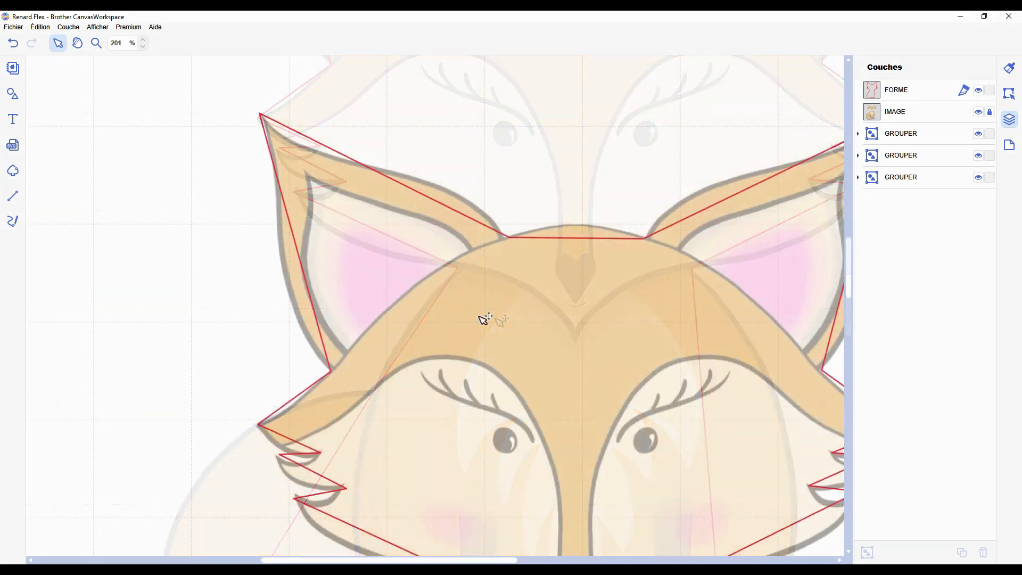
{"action": "scroll", "coordinate": [330, 262], "scroll_direction": "up", "scroll_amount": 4}
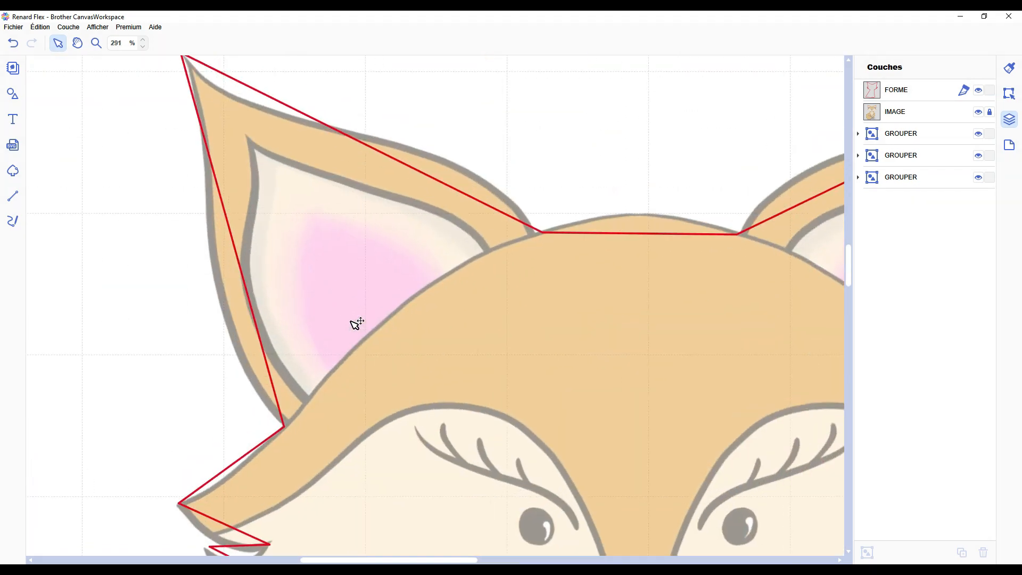
{"action": "left_click", "coordinate": [330, 296]}
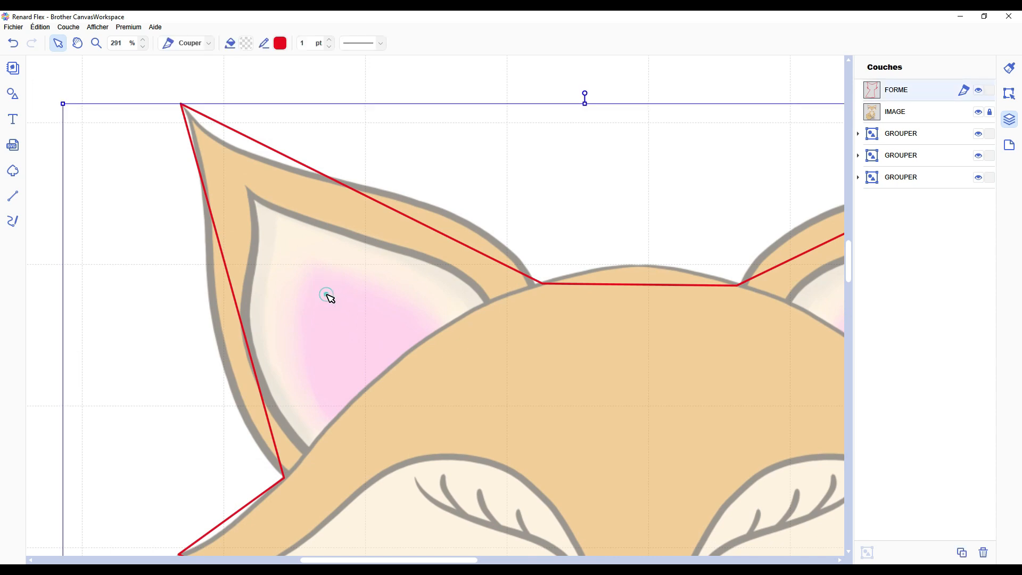
{"action": "left_click", "coordinate": [328, 297]}
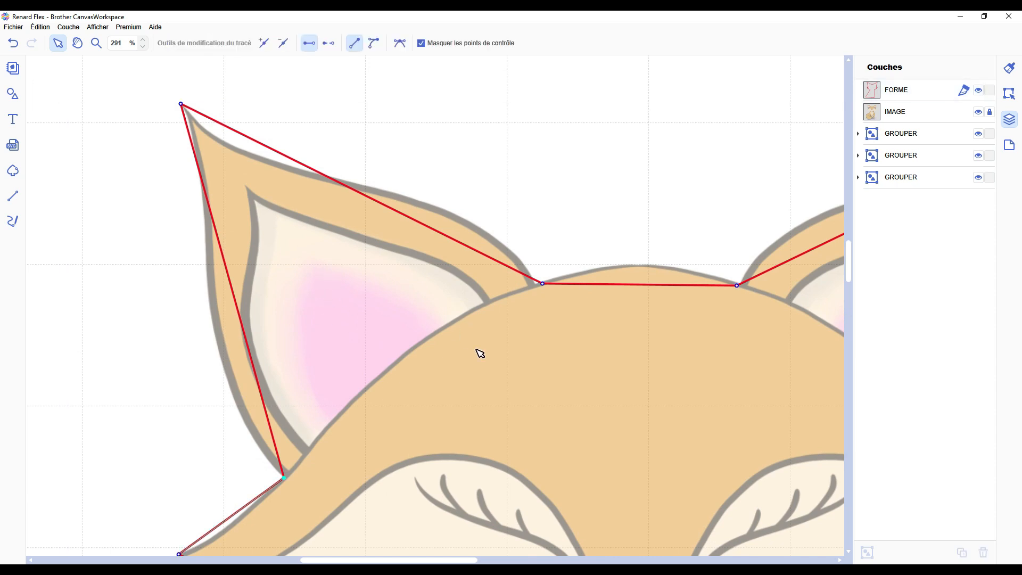
{"action": "scroll", "coordinate": [554, 386], "scroll_direction": "down", "scroll_amount": 6}
{"action": "scroll", "coordinate": [589, 396], "scroll_direction": "down", "scroll_amount": 3}
{"action": "scroll", "coordinate": [585, 402], "scroll_direction": "down", "scroll_amount": 4}
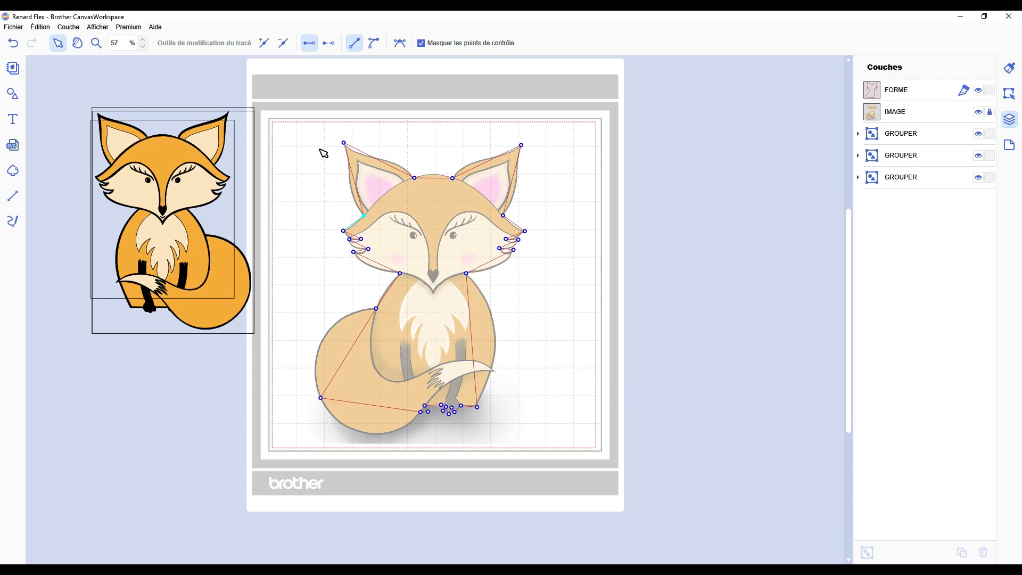
{"action": "left_click_drag", "start_coordinate": [266, 100], "coordinate": [604, 495]}
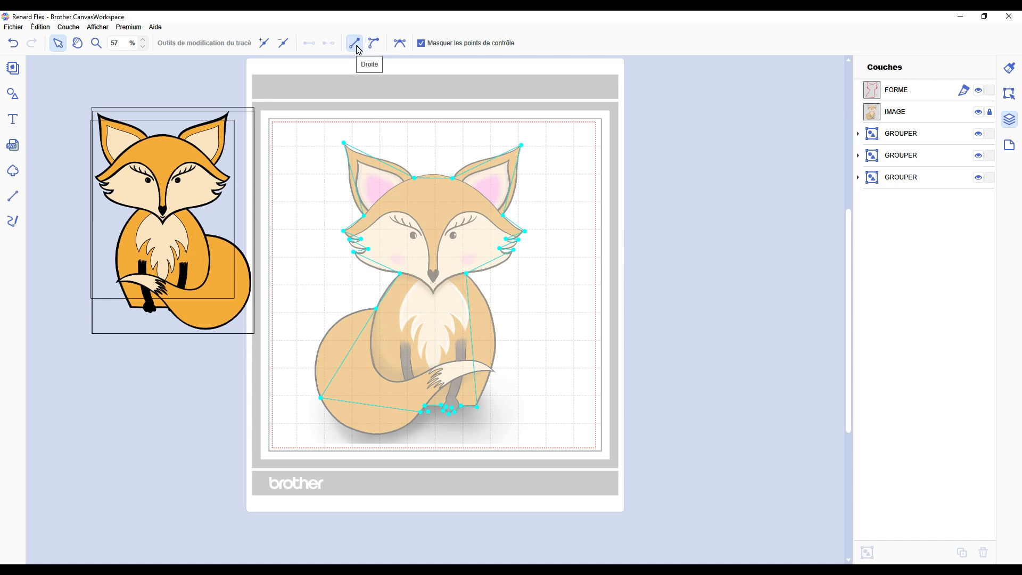
{"action": "left_click", "coordinate": [376, 45]}
{"action": "left_click", "coordinate": [421, 44]}
- Curve the outline along the left ear's outer edge, with independent control handles at the tip and the base
{"action": "scroll", "coordinate": [288, 135], "scroll_direction": "up", "scroll_amount": 5}
{"action": "scroll", "coordinate": [386, 290], "scroll_direction": "up", "scroll_amount": 2}
{"action": "scroll", "coordinate": [385, 290], "scroll_direction": "up", "scroll_amount": 5}
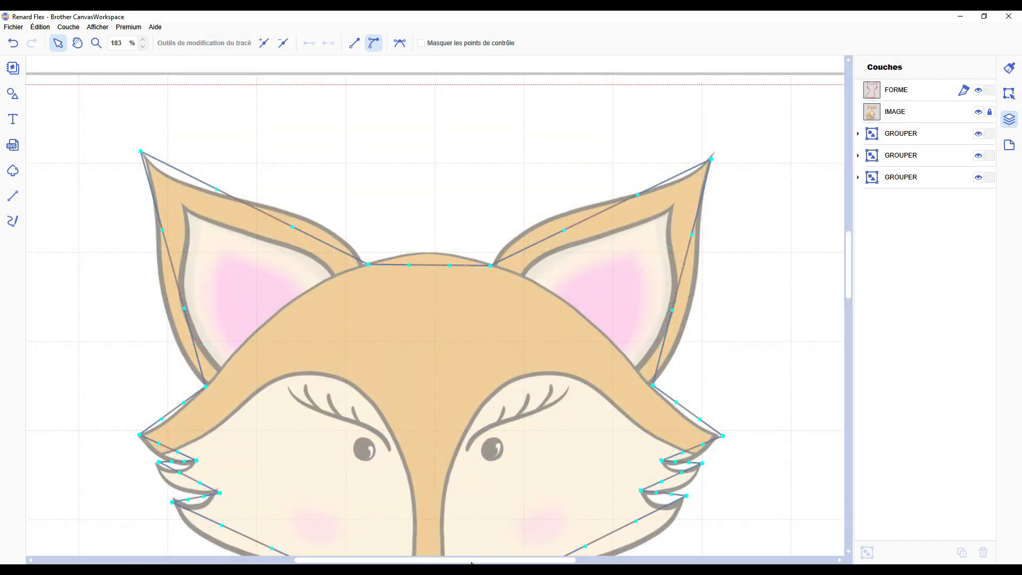
{"action": "left_click_drag", "start_coordinate": [474, 560], "coordinate": [413, 560]}
{"action": "scroll", "coordinate": [324, 304], "scroll_direction": "up", "scroll_amount": 2}
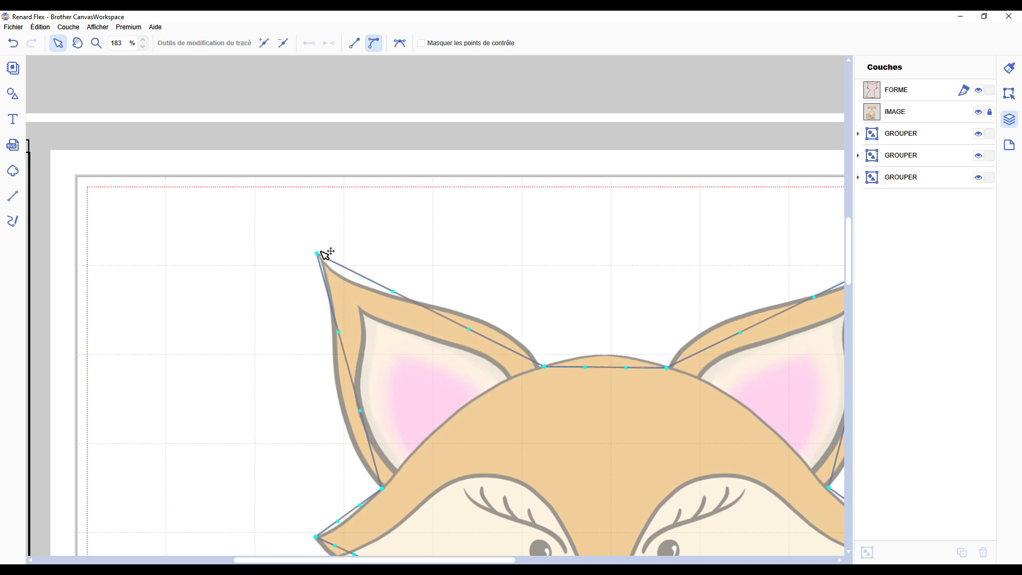
{"action": "left_click", "coordinate": [400, 42]}
{"action": "left_click_drag", "start_coordinate": [338, 332], "coordinate": [306, 207]}
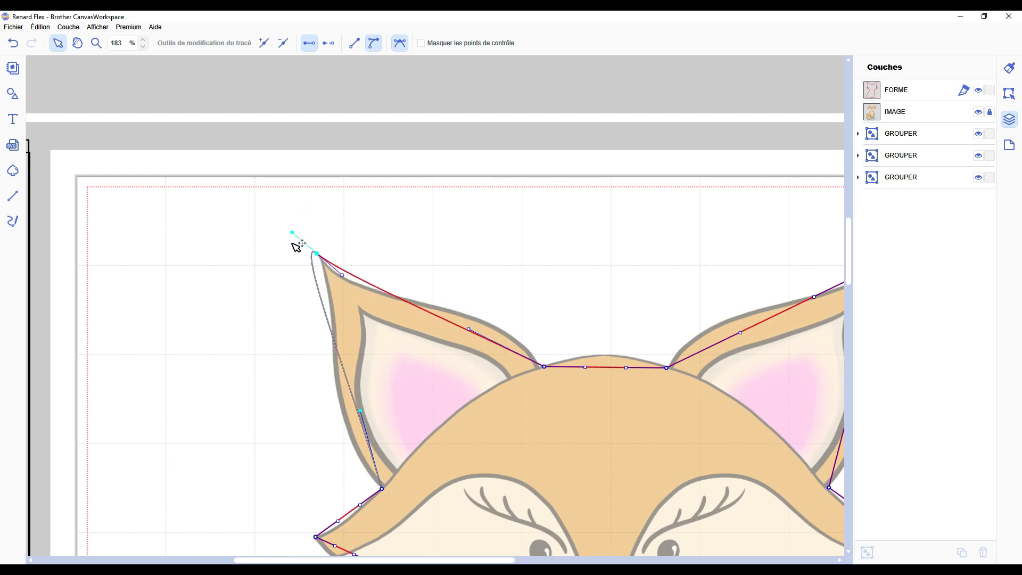
{"action": "left_click_drag", "start_coordinate": [332, 297], "coordinate": [344, 277]}
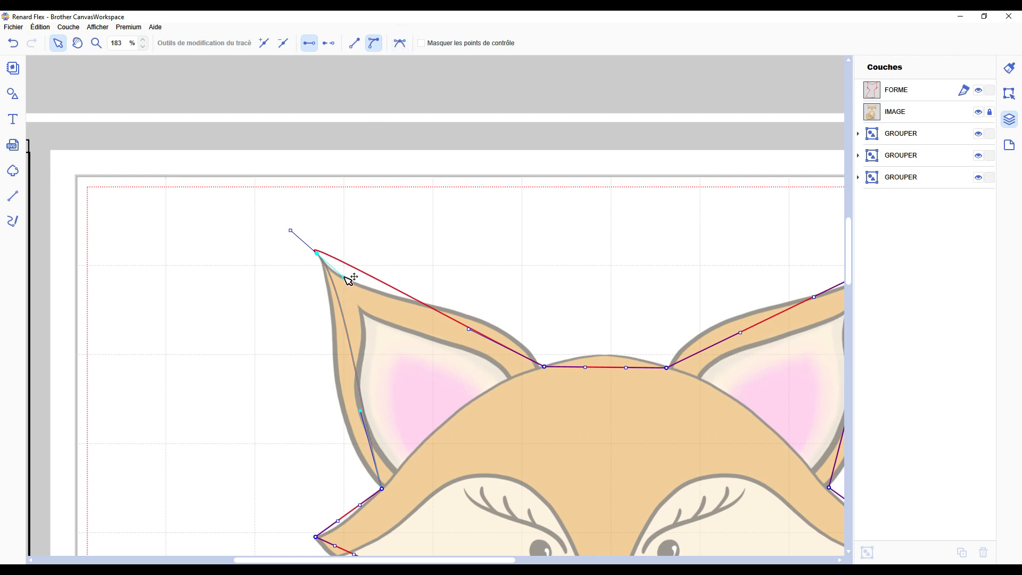
{"action": "left_click_drag", "start_coordinate": [345, 278], "coordinate": [343, 300]}
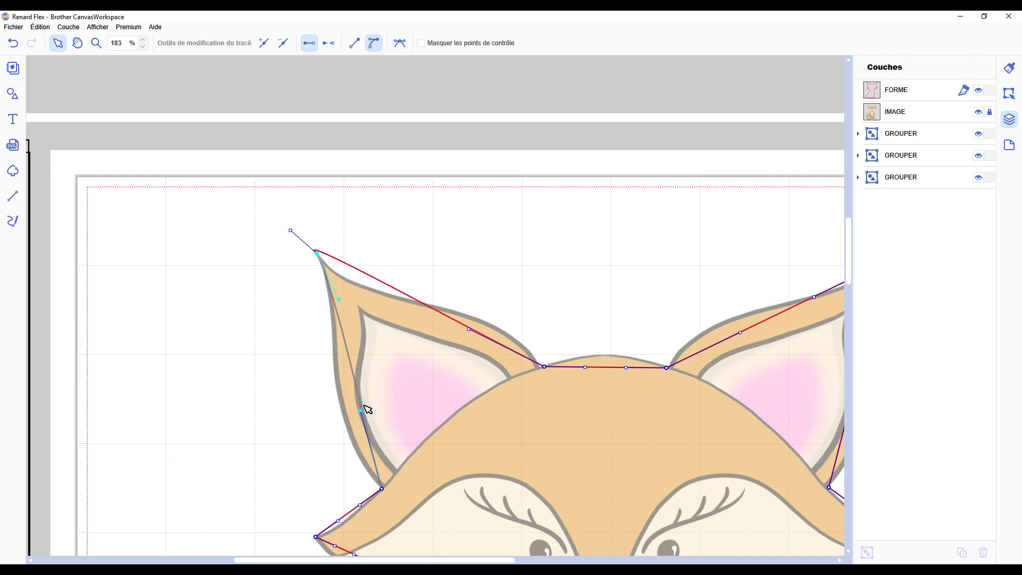
{"action": "left_click_drag", "start_coordinate": [364, 406], "coordinate": [319, 434]}
{"action": "left_click_drag", "start_coordinate": [340, 297], "coordinate": [344, 310]}
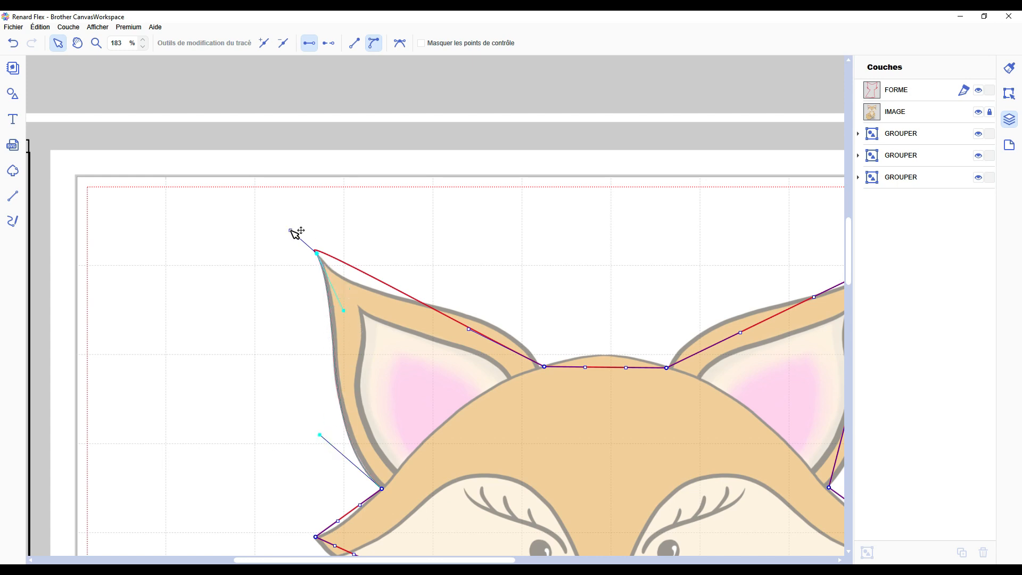
- Curve the outline along the left ear's upper edge and nudge the point where the ear meets the head
{"action": "left_click_drag", "start_coordinate": [292, 230], "coordinate": [381, 321]}
{"action": "left_click_drag", "start_coordinate": [470, 330], "coordinate": [494, 295]}
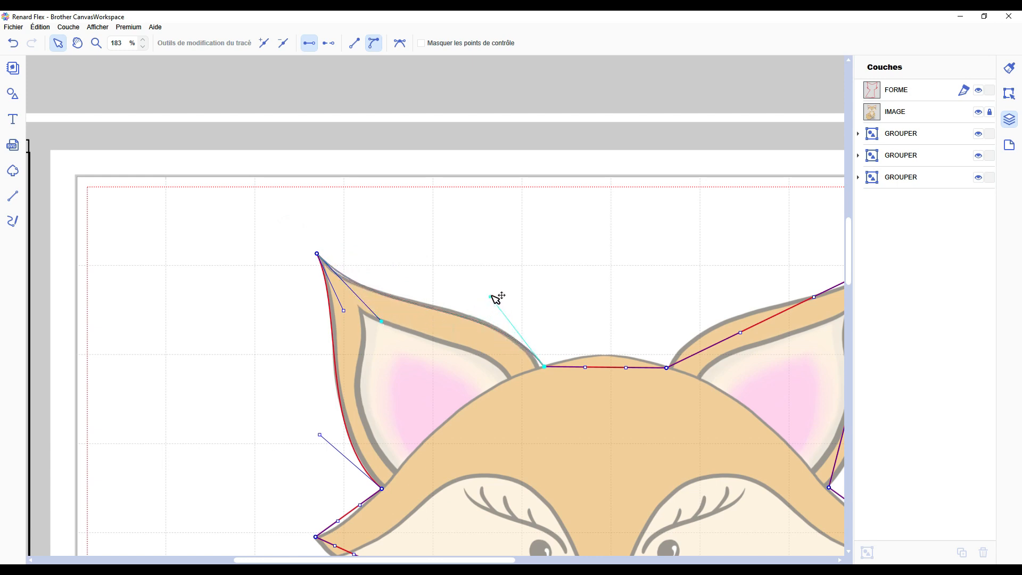
{"action": "scroll", "coordinate": [495, 293], "scroll_direction": "up", "scroll_amount": 3}
{"action": "left_click_drag", "start_coordinate": [620, 408], "coordinate": [612, 408]}
{"action": "left_click_drag", "start_coordinate": [346, 331], "coordinate": [303, 317]}
{"action": "left_click", "coordinate": [394, 221]}
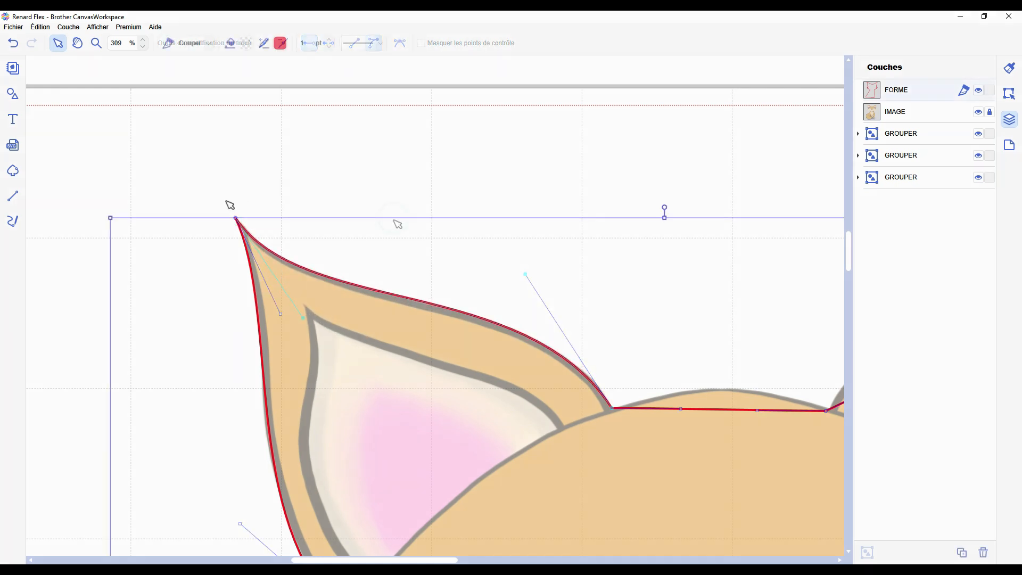
- Reopen the outline's points and fine-tune the curve just below the left ear's tip on its outer edge
{"action": "scroll", "coordinate": [279, 299], "scroll_direction": "down", "scroll_amount": 3}
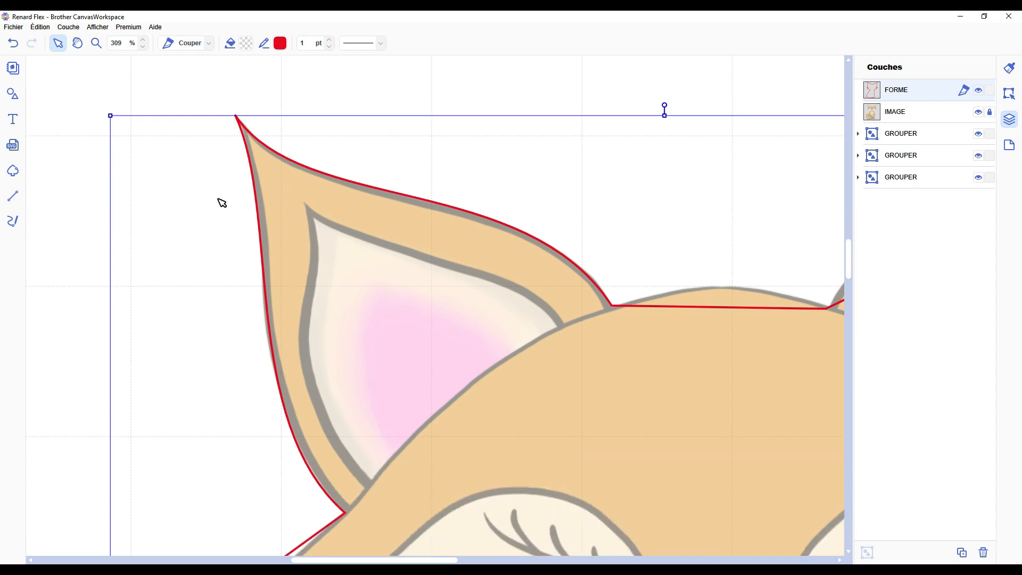
{"action": "left_click", "coordinate": [274, 265]}
{"action": "left_click", "coordinate": [272, 264]}
{"action": "double_click", "coordinate": [274, 253]}
{"action": "left_click_drag", "start_coordinate": [279, 212], "coordinate": [283, 220]}
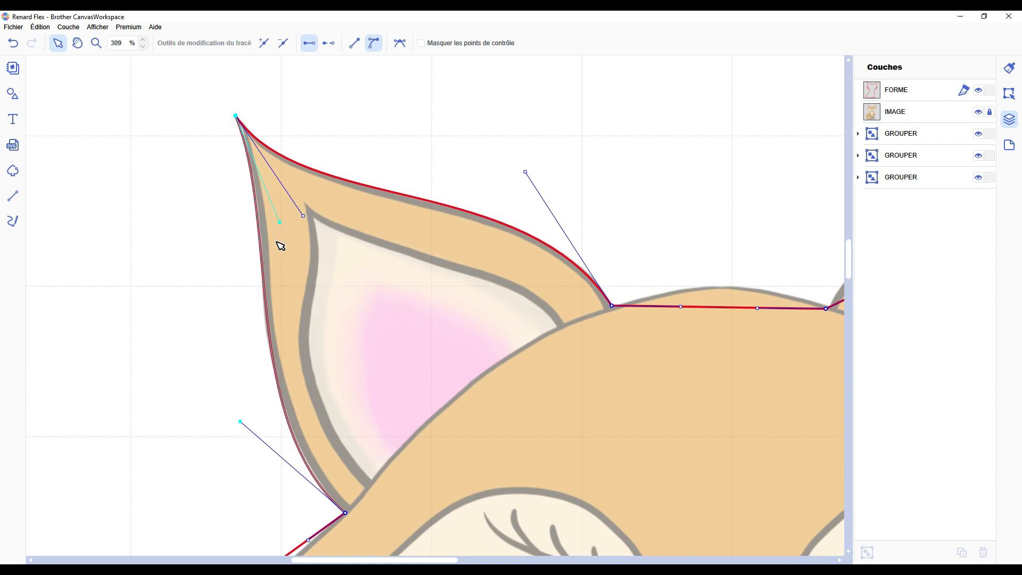
{"action": "left_click_drag", "start_coordinate": [416, 562], "coordinate": [545, 526]}
{"action": "left_click_drag", "start_coordinate": [311, 88], "coordinate": [639, 527]}
{"action": "left_click_drag", "start_coordinate": [595, 87], "coordinate": [643, 66]}
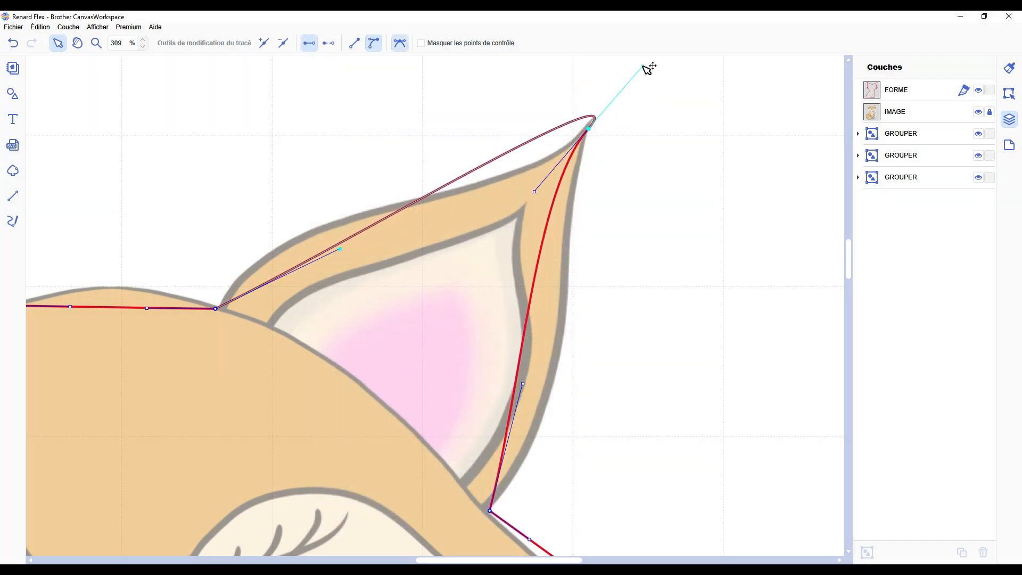
{"action": "left_click_drag", "start_coordinate": [523, 388], "coordinate": [615, 363]}
{"action": "scroll", "coordinate": [607, 372], "scroll_direction": "down", "scroll_amount": 5}
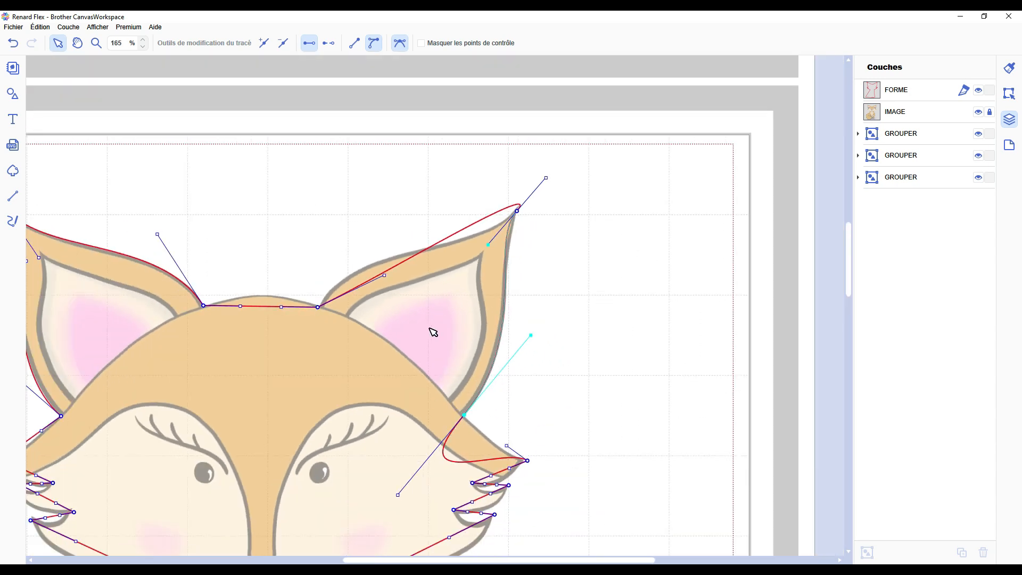
{"action": "key", "text": "ctrl+z"}
{"action": "key", "text": "ctrl+z"}
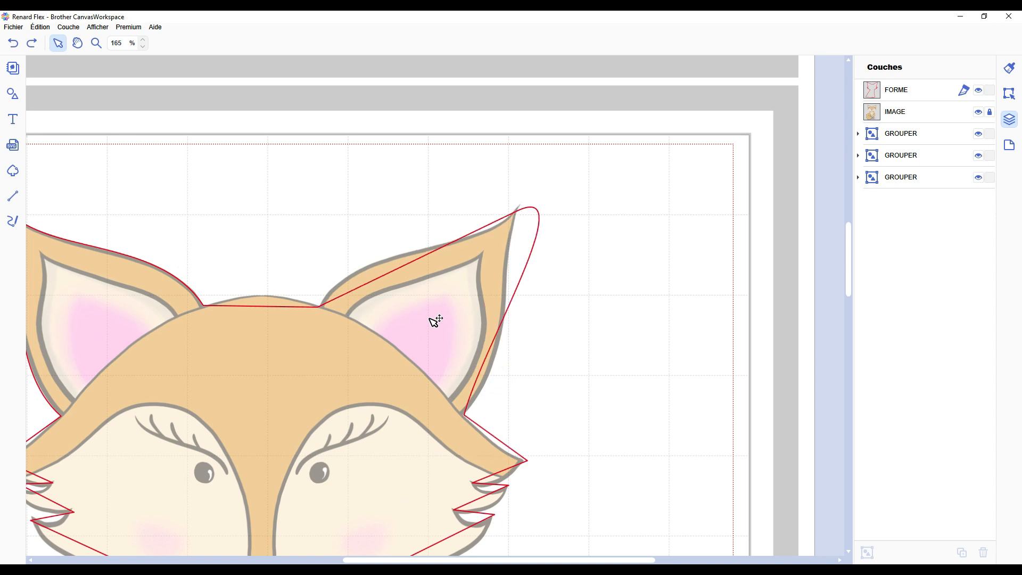
{"action": "left_click", "coordinate": [430, 318]}
{"action": "key", "text": "ctrl+z"}
- Reopen the outline's points, turn off point smoothing and move the right ear's tip point onto the drawn tip
{"action": "left_click", "coordinate": [431, 319]}
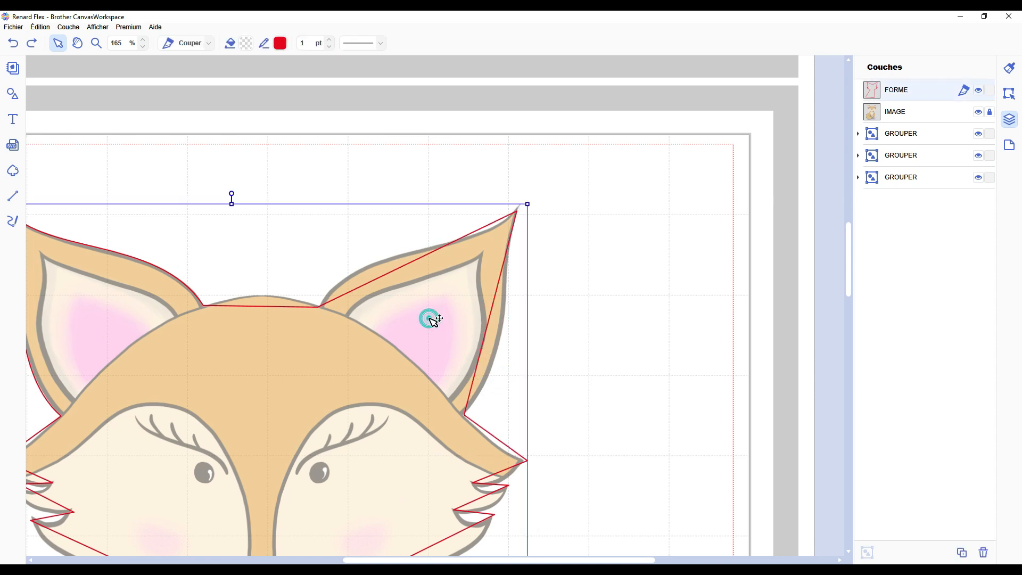
{"action": "double_click", "coordinate": [431, 319]}
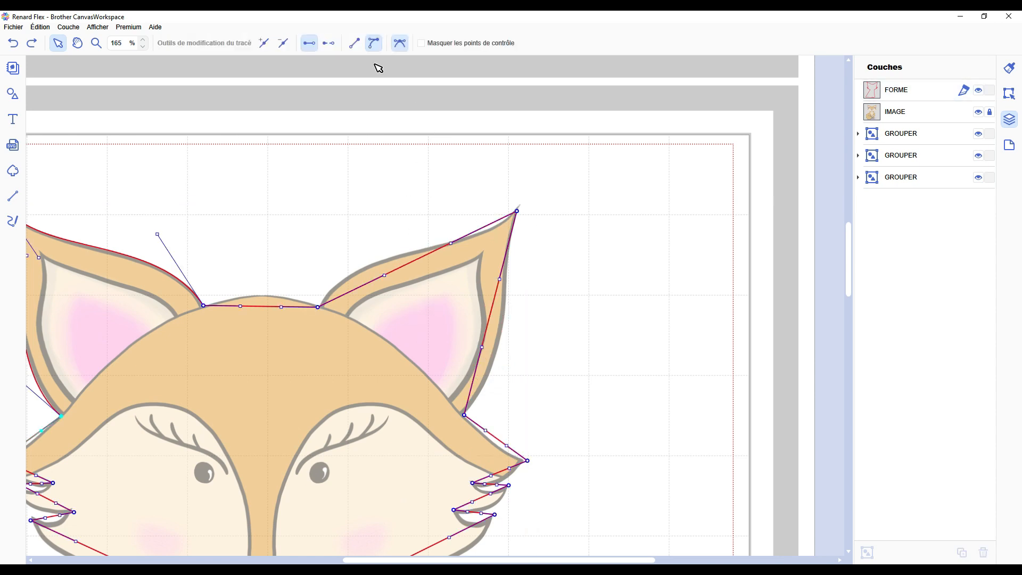
{"action": "scroll", "coordinate": [324, 360], "scroll_direction": "up", "scroll_amount": 5}
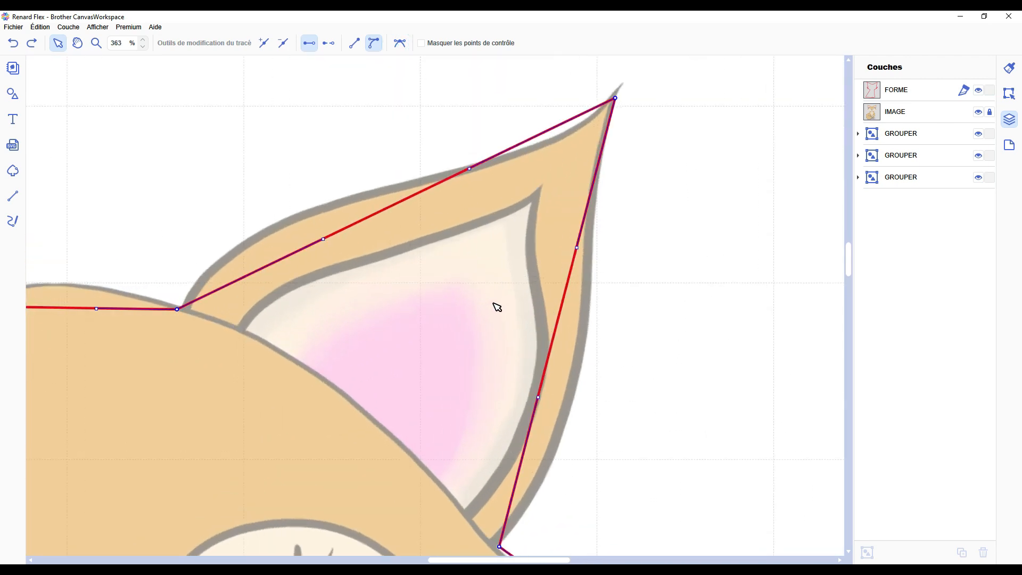
{"action": "scroll", "coordinate": [570, 218], "scroll_direction": "up", "scroll_amount": 2}
{"action": "left_click_drag", "start_coordinate": [635, 154], "coordinate": [640, 139]}
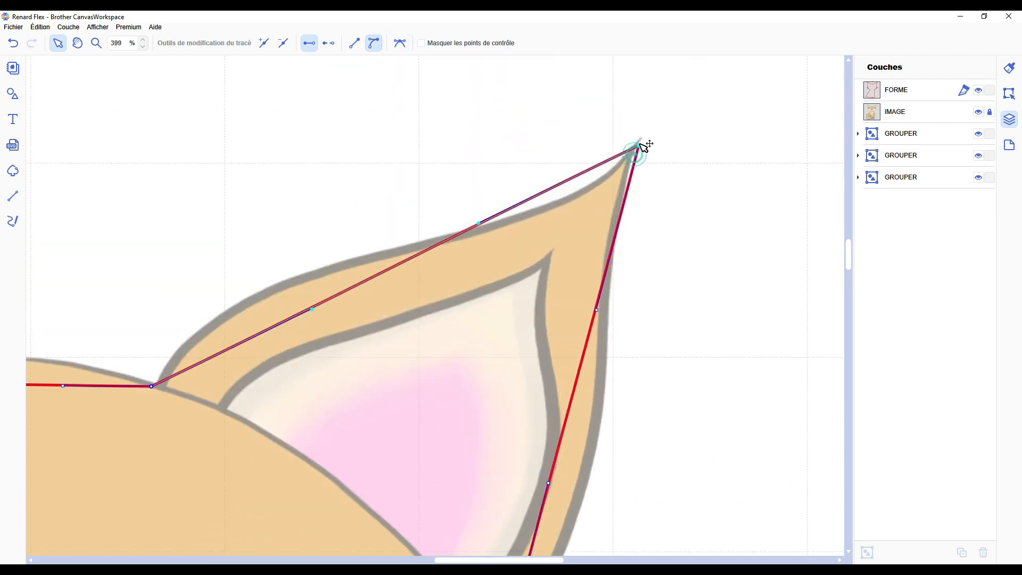
- Curve the outline over the top of the head between the ears and adjust the point at the right ear's base
{"action": "left_click_drag", "start_coordinate": [461, 562], "coordinate": [427, 560]}
{"action": "scroll", "coordinate": [341, 527], "scroll_direction": "down", "scroll_amount": 2}
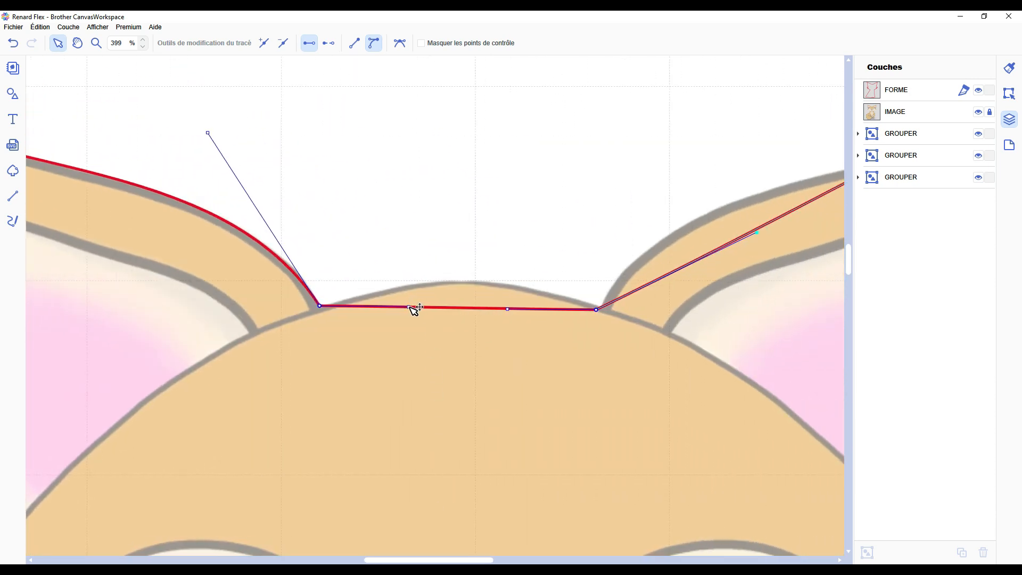
{"action": "left_click_drag", "start_coordinate": [414, 309], "coordinate": [434, 269]}
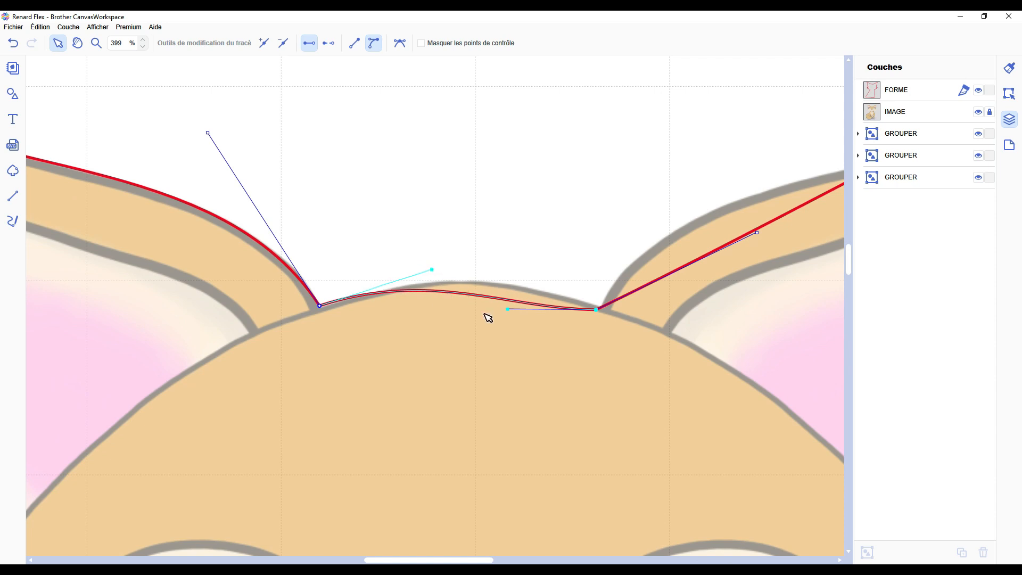
{"action": "left_click_drag", "start_coordinate": [509, 309], "coordinate": [525, 272]}
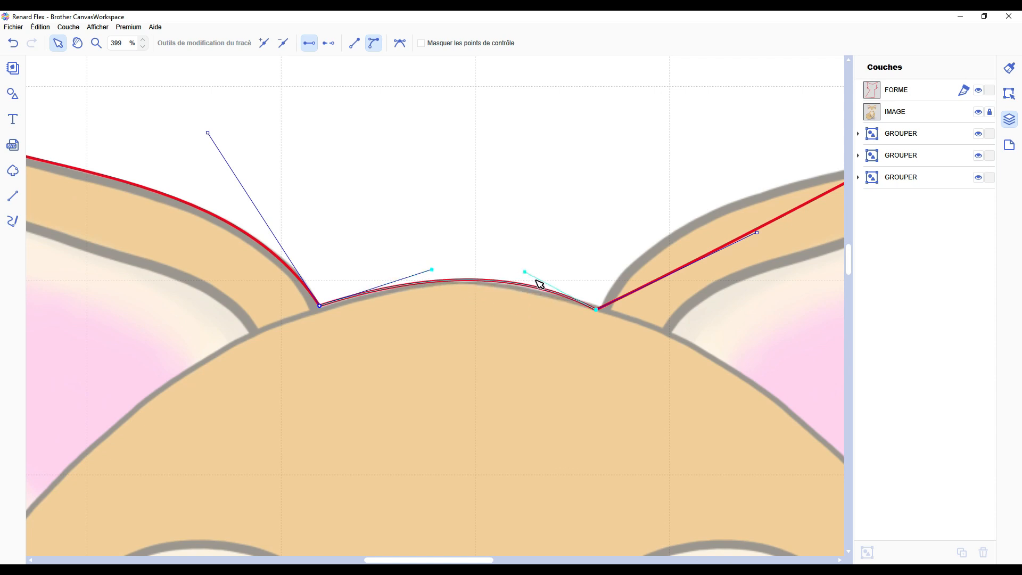
{"action": "left_click_drag", "start_coordinate": [599, 308], "coordinate": [601, 305]}
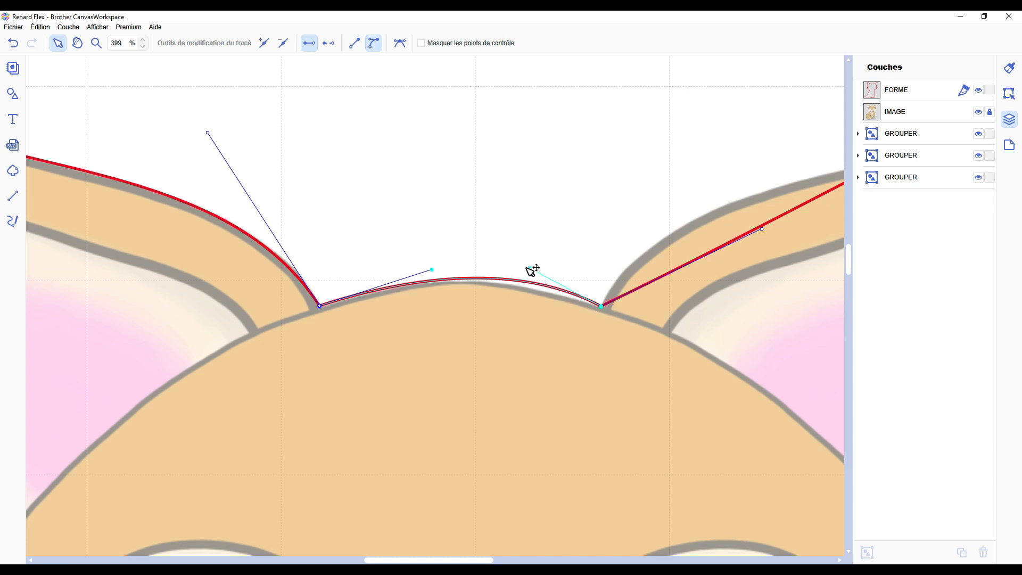
{"action": "left_click_drag", "start_coordinate": [527, 268], "coordinate": [523, 277]}
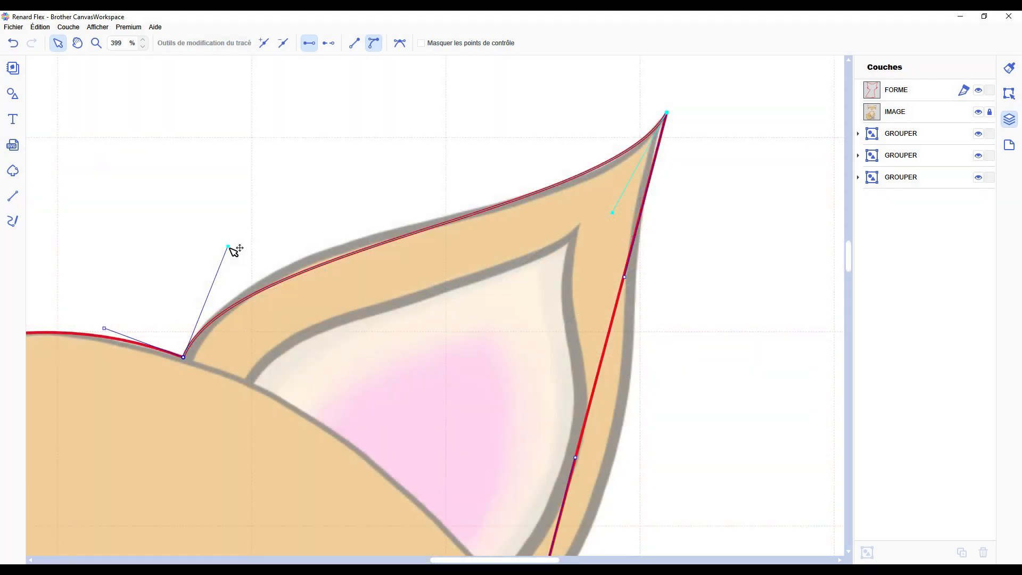
- Fit the outline's curve to the right ear's upper edge by adjusting the handles at its base and tip
{"action": "left_click_drag", "start_coordinate": [227, 247], "coordinate": [270, 209]}
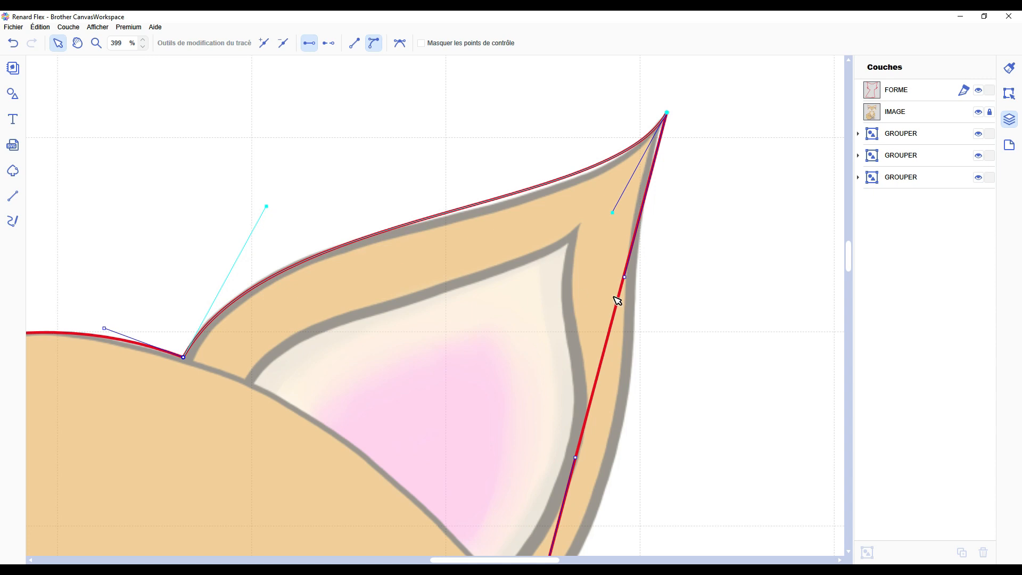
{"action": "left_click_drag", "start_coordinate": [612, 212], "coordinate": [597, 227]}
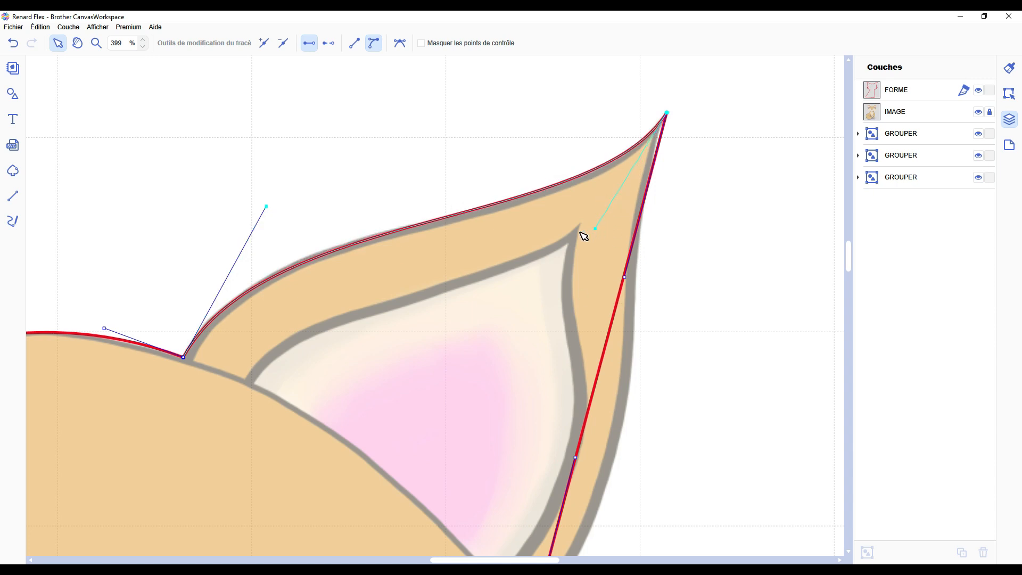
{"action": "scroll", "coordinate": [659, 224], "scroll_direction": "down", "scroll_amount": 4}
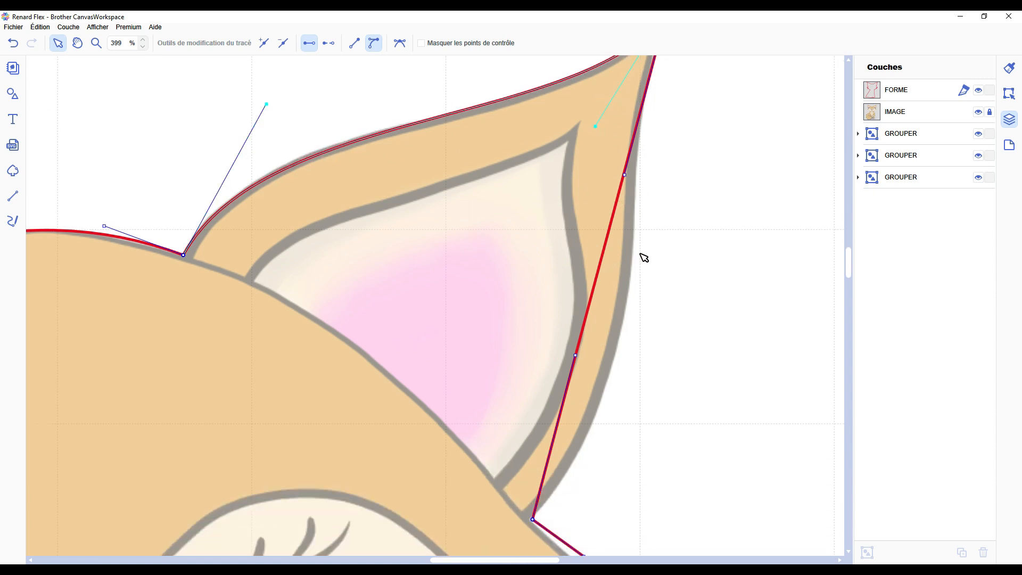
- Curve the outline along the right ear's outer edge and move its lower point onto the drawn line
{"action": "scroll", "coordinate": [640, 254], "scroll_direction": "up", "scroll_amount": 3}
{"action": "mouse_move", "coordinate": [624, 251]}
{"action": "left_mouse_down"}
{"action": "mouse_move", "coordinate": [647, 254]}
{"action": "mouse_move", "coordinate": [612, 255]}
{"action": "left_mouse_up"}
{"action": "scroll", "coordinate": [583, 351], "scroll_direction": "down", "scroll_amount": 4}
{"action": "left_click_drag", "start_coordinate": [576, 330], "coordinate": [674, 354]}
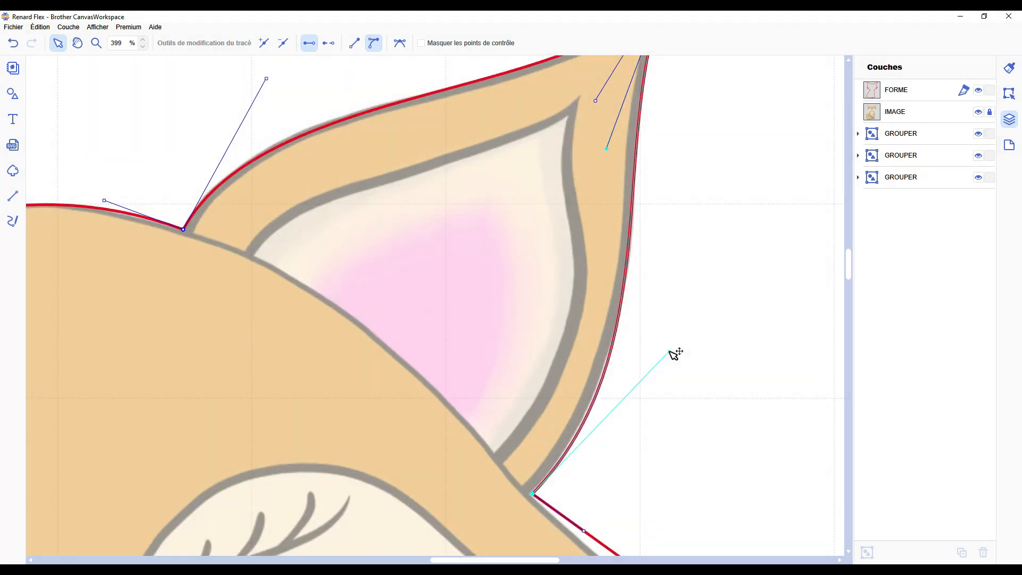
{"action": "left_click_drag", "start_coordinate": [534, 494], "coordinate": [530, 493]}
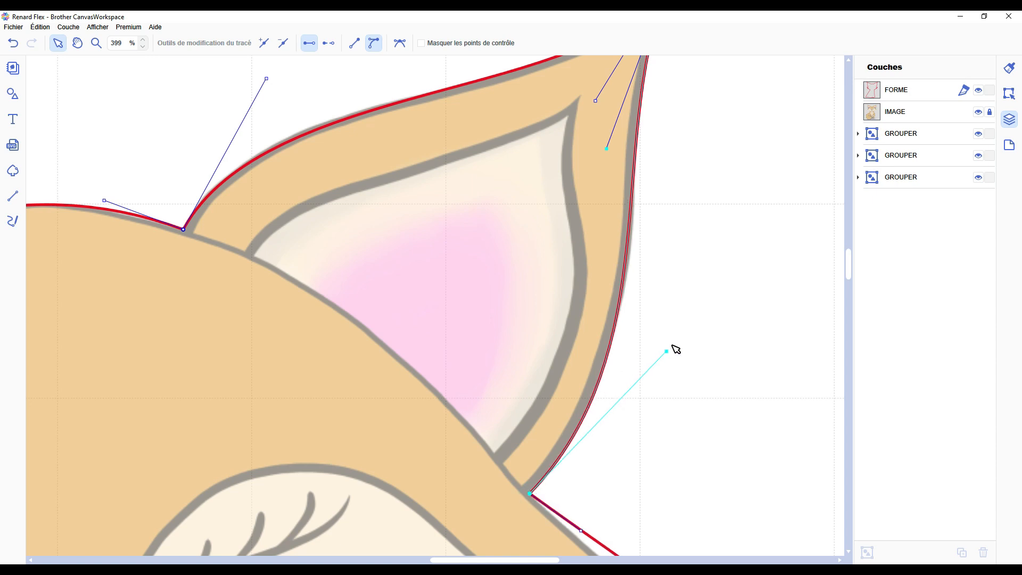
{"action": "left_click_drag", "start_coordinate": [667, 350], "coordinate": [668, 352]}
{"action": "scroll", "coordinate": [659, 333], "scroll_direction": "up", "scroll_amount": 5}
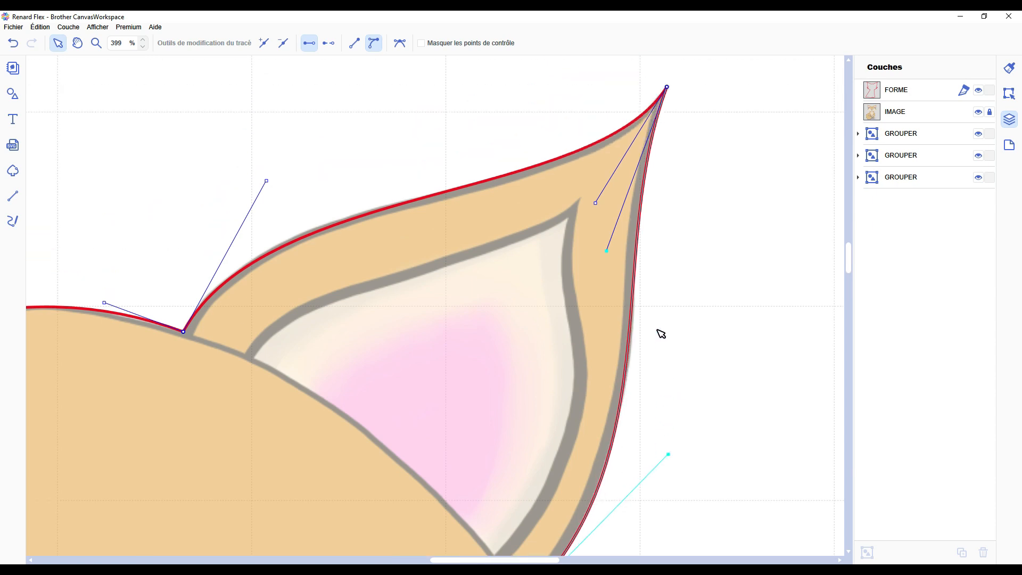
{"action": "scroll", "coordinate": [662, 316], "scroll_direction": "down", "scroll_amount": 18}
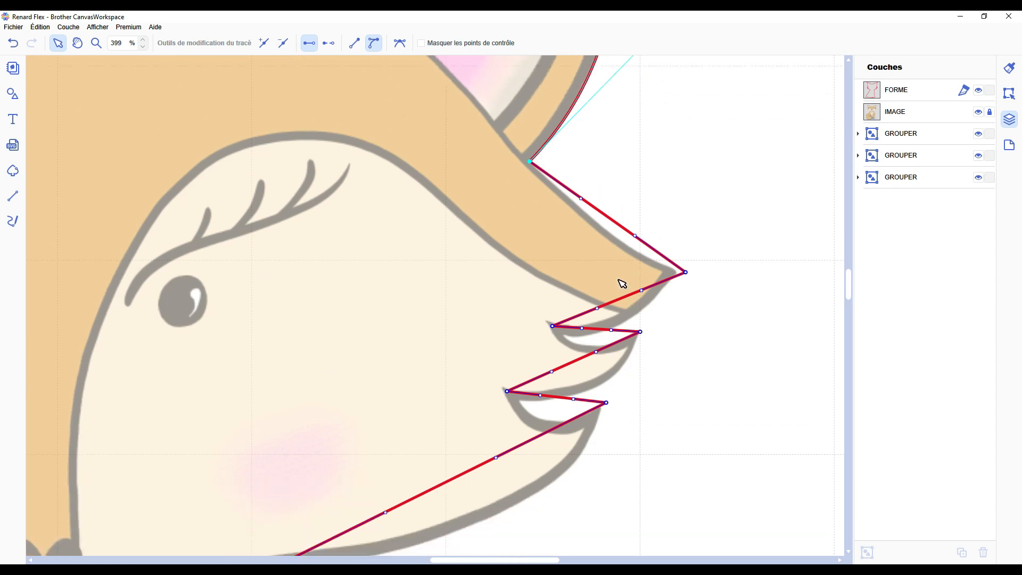
- Curve the outline from the right ear's base to the right cheek's upper tip and move the tip point onto the drawing
{"action": "left_click_drag", "start_coordinate": [586, 201], "coordinate": [578, 219]}
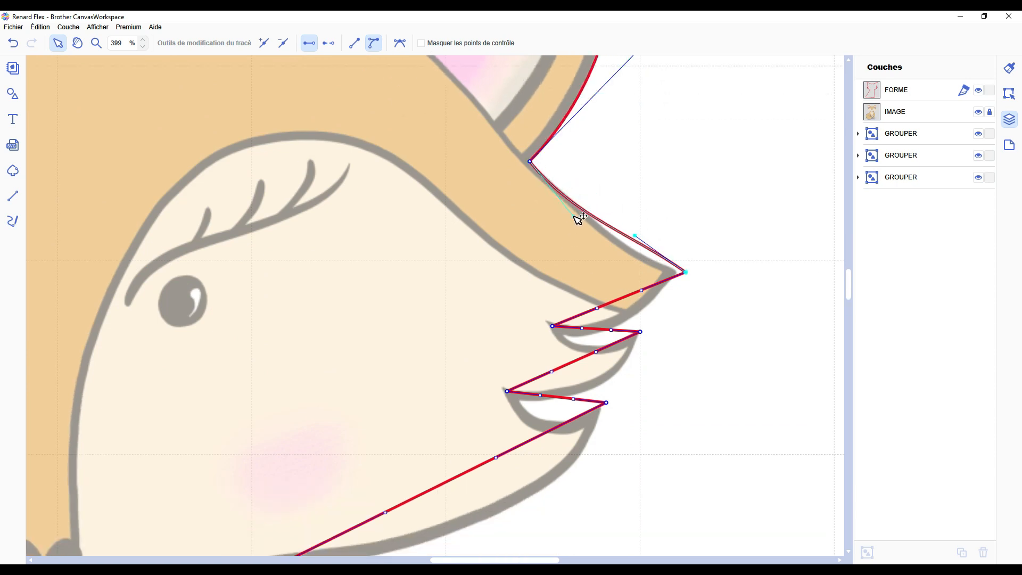
{"action": "left_click_drag", "start_coordinate": [641, 238], "coordinate": [632, 249]}
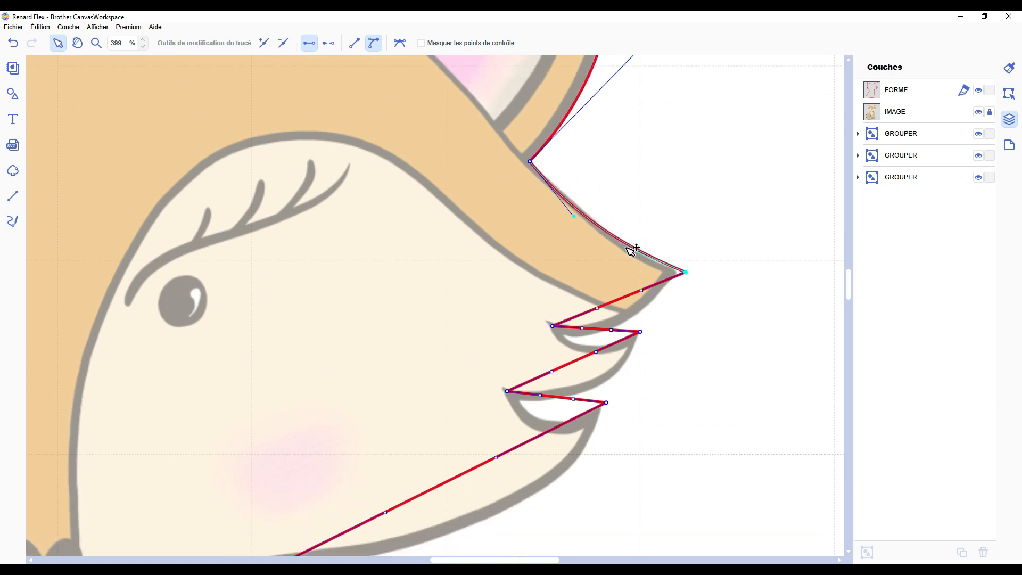
{"action": "left_click", "coordinate": [684, 272]}
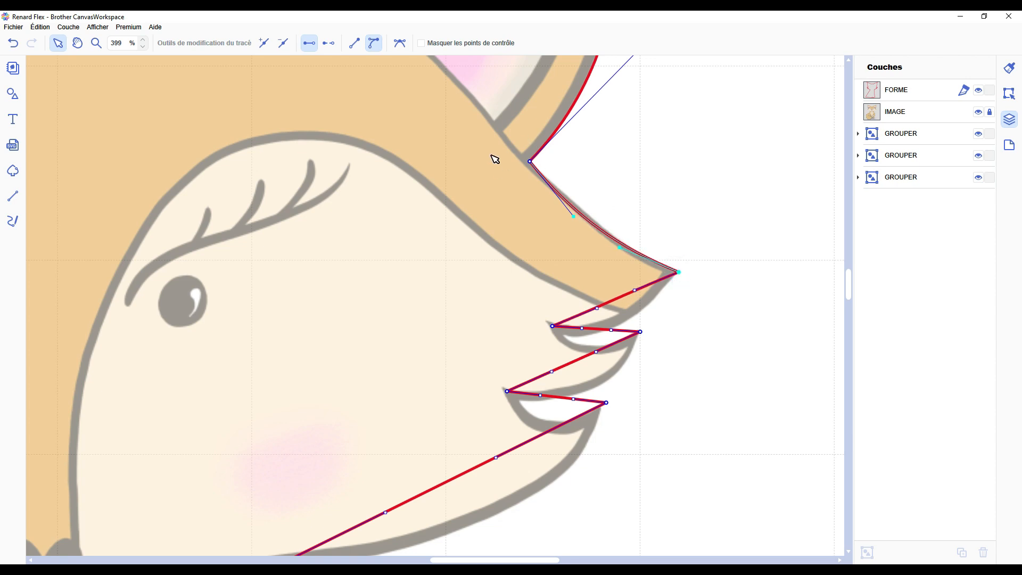
{"action": "left_click_drag", "start_coordinate": [579, 220], "coordinate": [584, 215]}
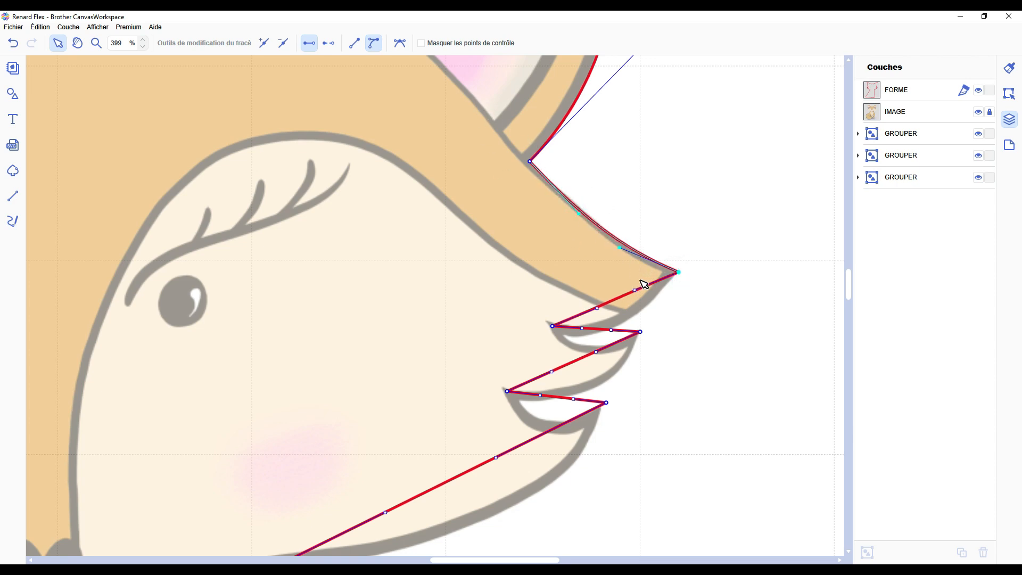
- Move the outline points of the right cheek's fur tufts onto the drawn notches and tips
{"action": "scroll", "coordinate": [638, 271], "scroll_direction": "down", "scroll_amount": 2}
{"action": "left_click_drag", "start_coordinate": [555, 272], "coordinate": [549, 269]}
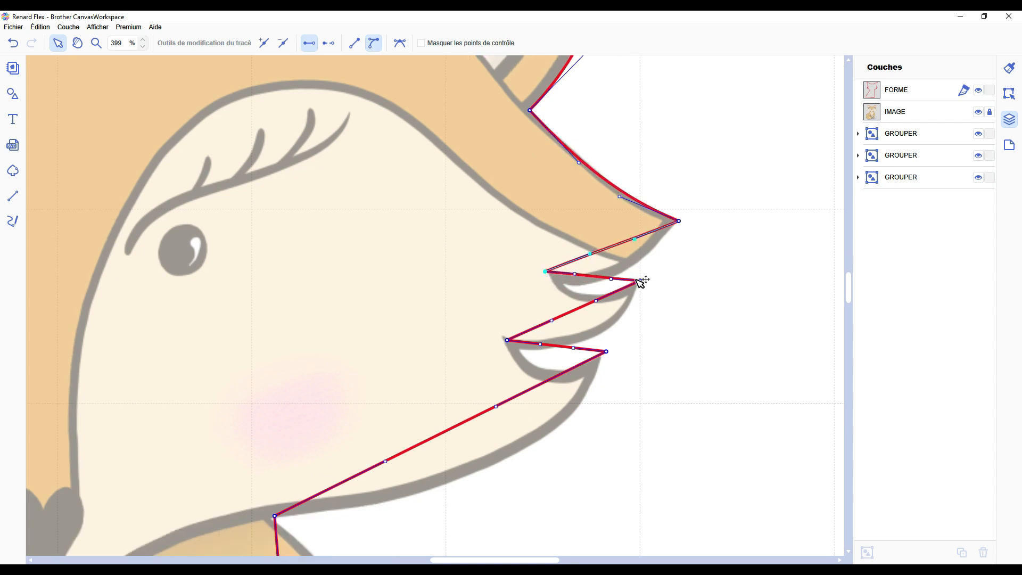
{"action": "left_click_drag", "start_coordinate": [637, 280], "coordinate": [639, 281]}
{"action": "left_click_drag", "start_coordinate": [507, 340], "coordinate": [519, 350]}
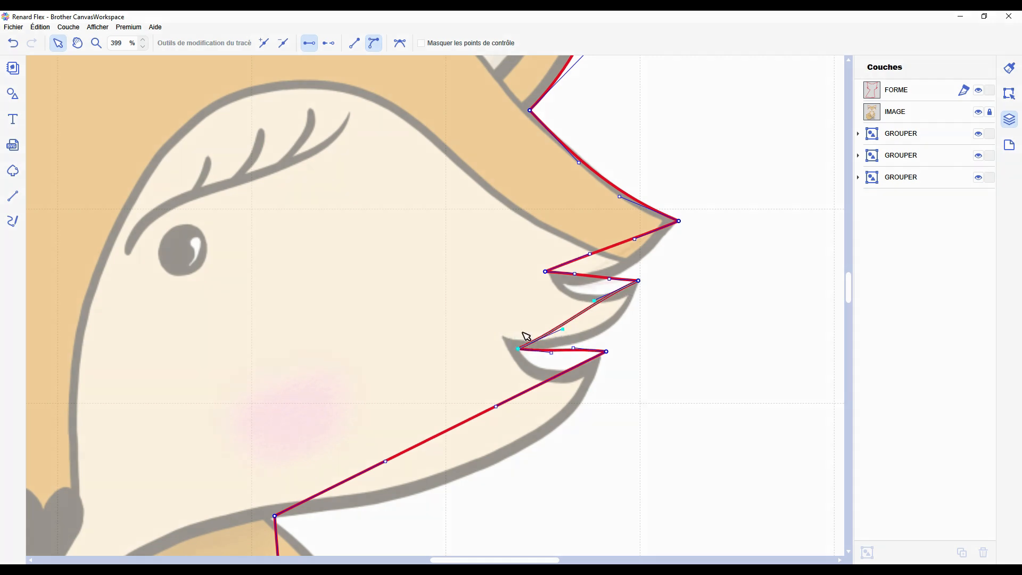
- Curve the outline segments around the right cheek's fur tufts and along the jaw to match the drawn lines
{"action": "left_click_drag", "start_coordinate": [545, 271], "coordinate": [647, 322]}
{"action": "scroll", "coordinate": [622, 334], "scroll_direction": "down", "scroll_amount": 3}
{"action": "scroll", "coordinate": [472, 379], "scroll_direction": "up", "scroll_amount": 5}
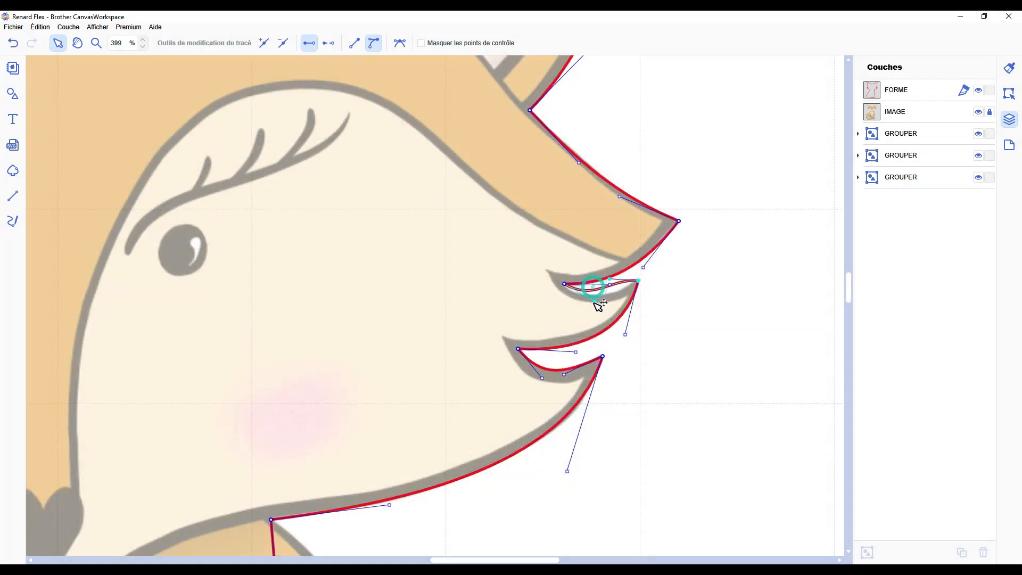
{"action": "mouse_move", "coordinate": [595, 298]}
{"action": "left_mouse_down"}
{"action": "mouse_move", "coordinate": [613, 284]}
{"action": "mouse_move", "coordinate": [610, 298]}
{"action": "mouse_move", "coordinate": [580, 301]}
{"action": "left_mouse_up"}
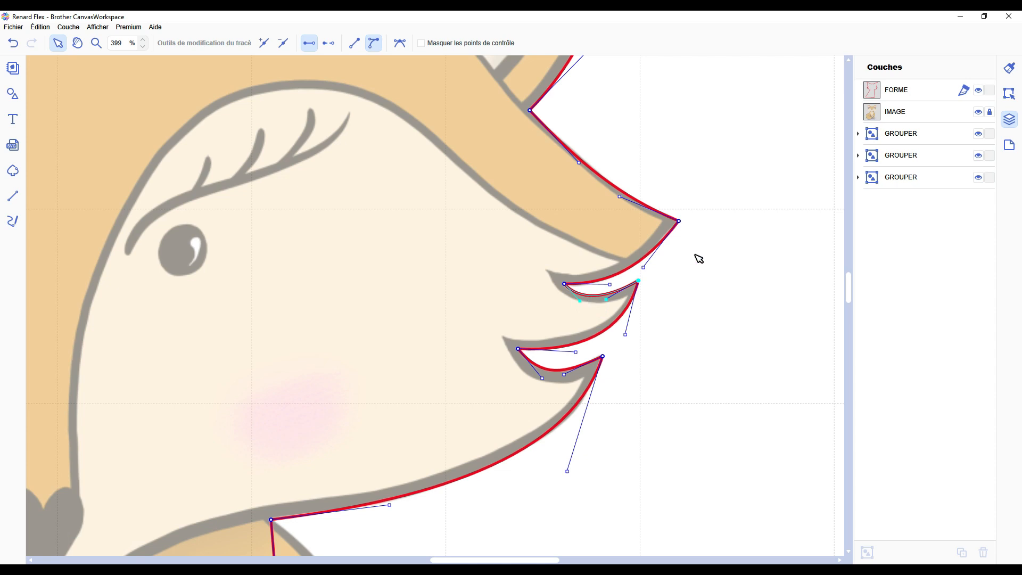
- Curve the long segment down the body's right side from the neck to the lower corner along the drawn edge
{"action": "scroll", "coordinate": [432, 390], "scroll_direction": "down", "scroll_amount": 4}
{"action": "scroll", "coordinate": [354, 377], "scroll_direction": "down", "scroll_amount": 2}
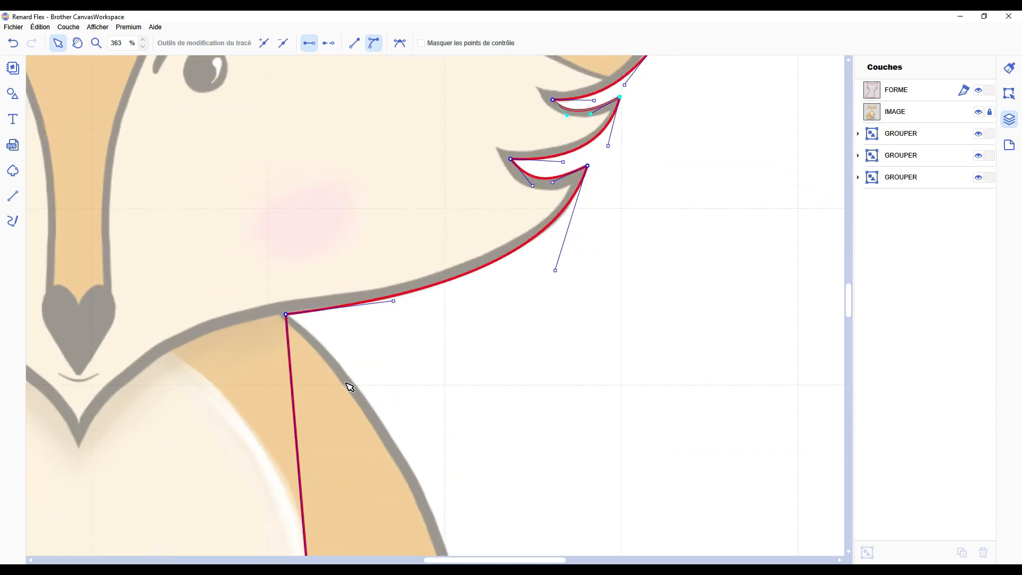
{"action": "scroll", "coordinate": [348, 375], "scroll_direction": "down", "scroll_amount": 2}
{"action": "scroll", "coordinate": [351, 377], "scroll_direction": "down", "scroll_amount": 2}
{"action": "scroll", "coordinate": [349, 372], "scroll_direction": "down", "scroll_amount": 2}
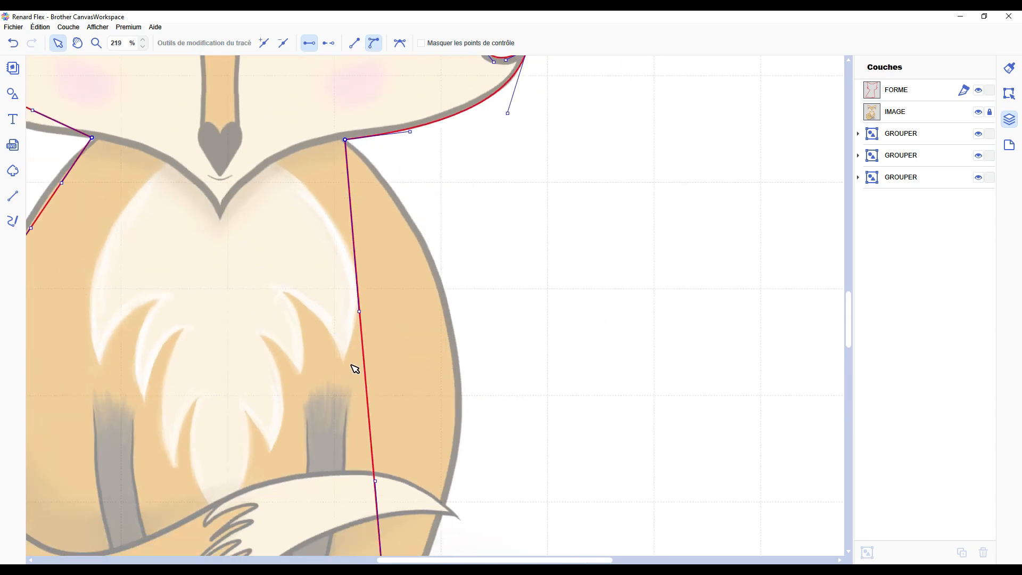
{"action": "left_click_drag", "start_coordinate": [360, 311], "coordinate": [527, 290]}
{"action": "scroll", "coordinate": [463, 369], "scroll_direction": "down", "scroll_amount": 3}
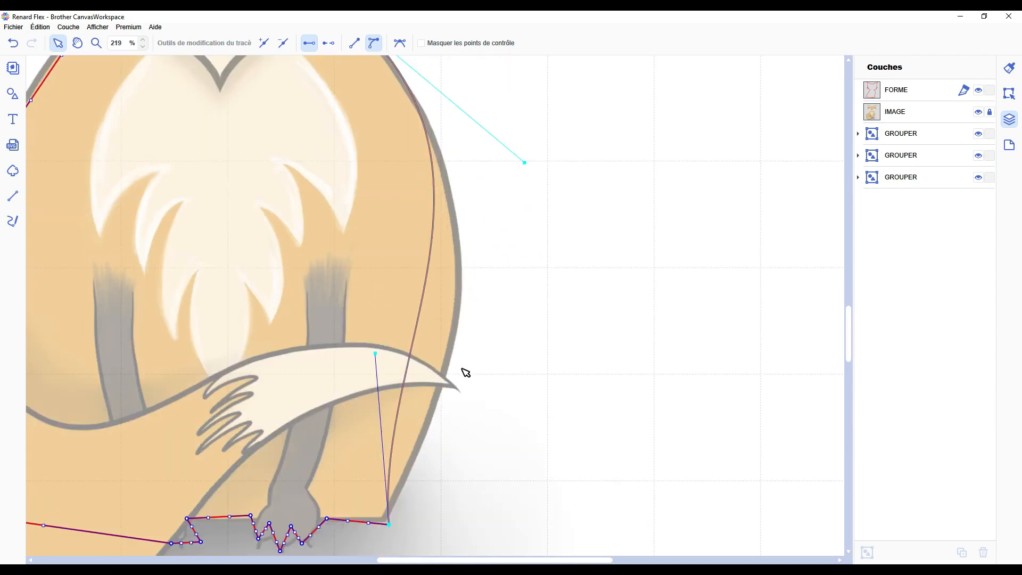
{"action": "left_click_drag", "start_coordinate": [376, 303], "coordinate": [460, 328]}
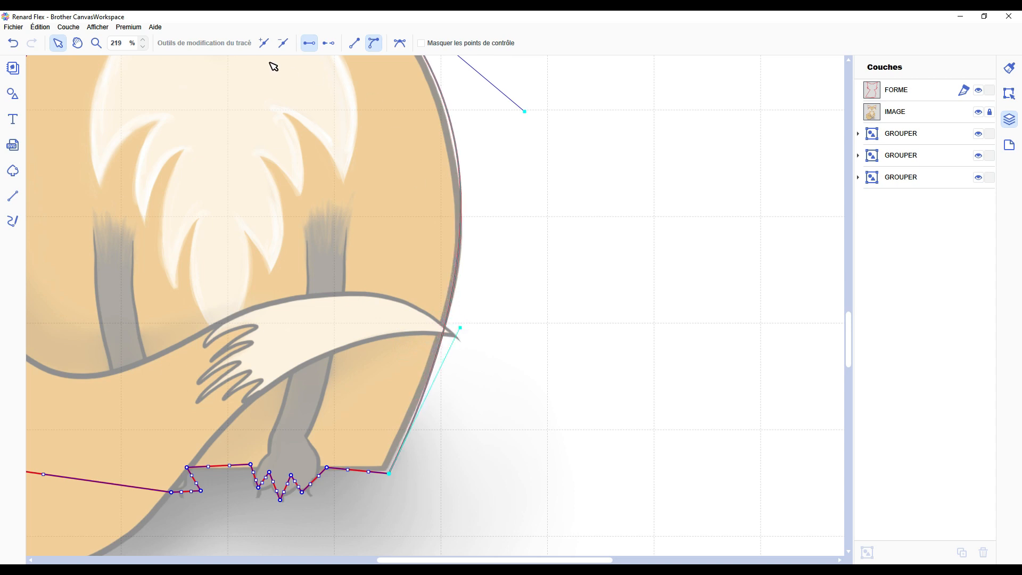
- Add three points to the body's right side and place them on the tail tip and where the tail meets the body
{"action": "left_click", "coordinate": [259, 46]}
{"action": "left_click_drag", "start_coordinate": [460, 218], "coordinate": [459, 336]}
{"action": "left_click", "coordinate": [260, 46]}
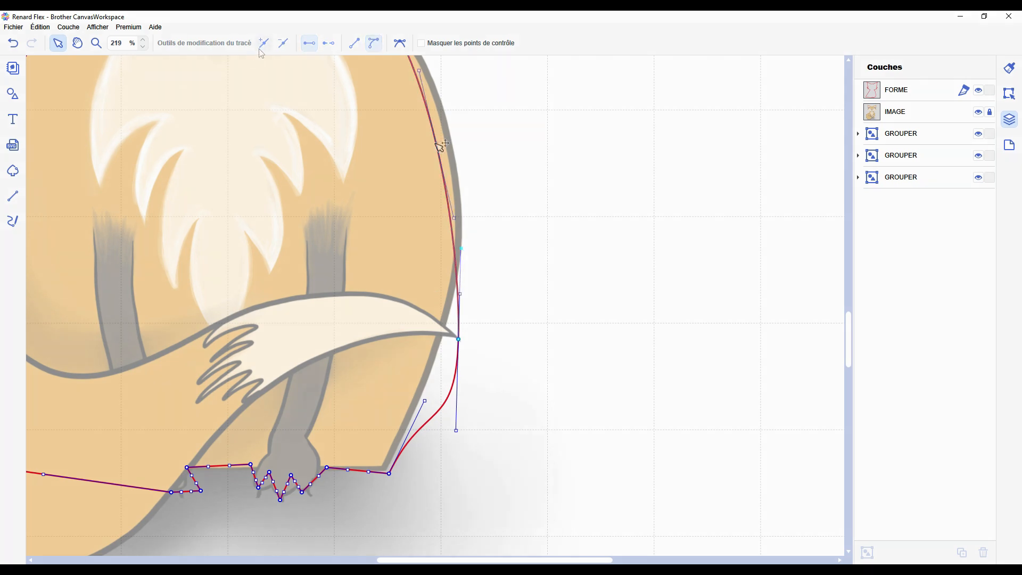
{"action": "left_click_drag", "start_coordinate": [440, 144], "coordinate": [444, 327]}
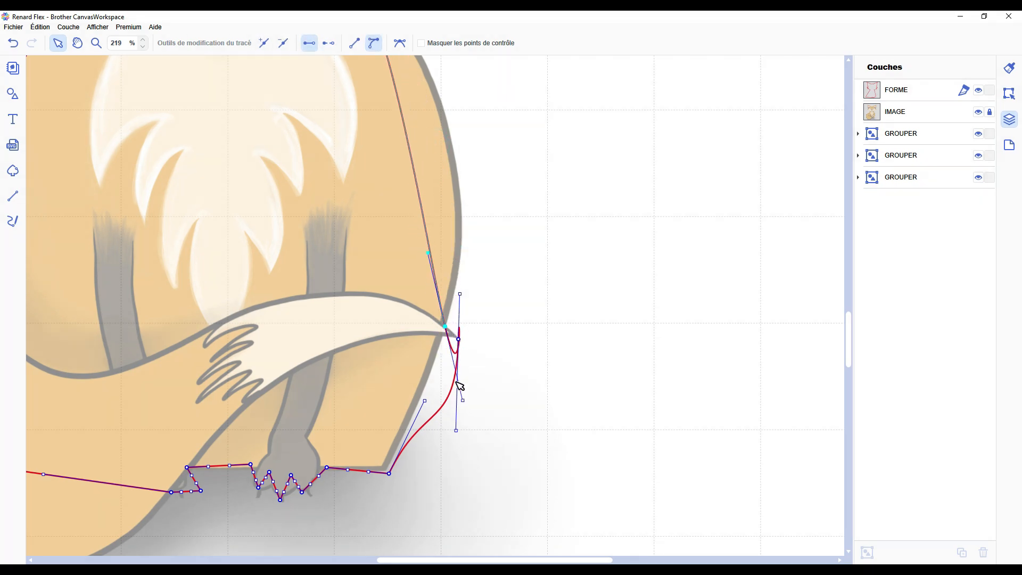
{"action": "left_click_drag", "start_coordinate": [463, 401], "coordinate": [471, 226]}
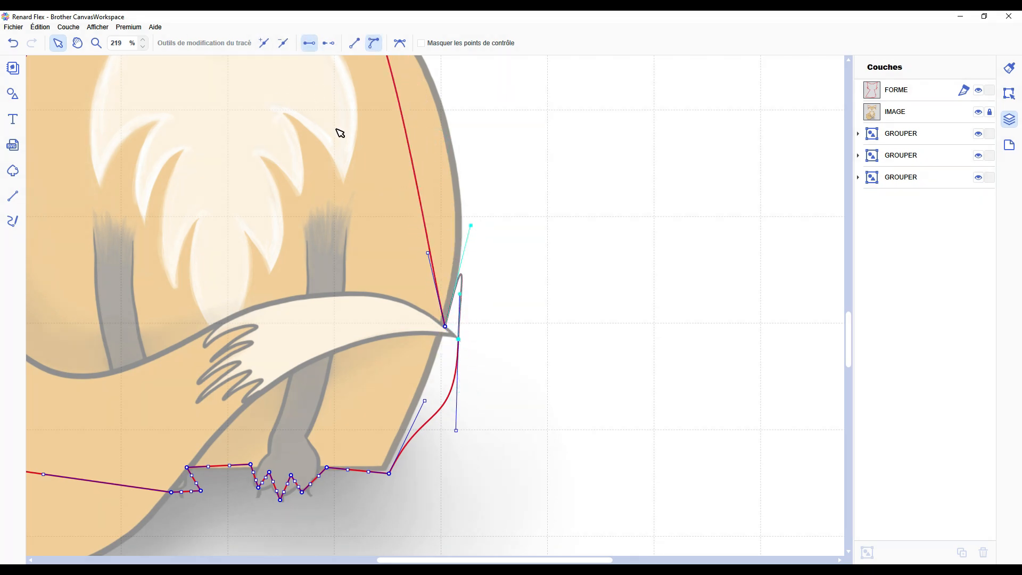
{"action": "left_click", "coordinate": [391, 471]}
{"action": "left_click", "coordinate": [265, 44]}
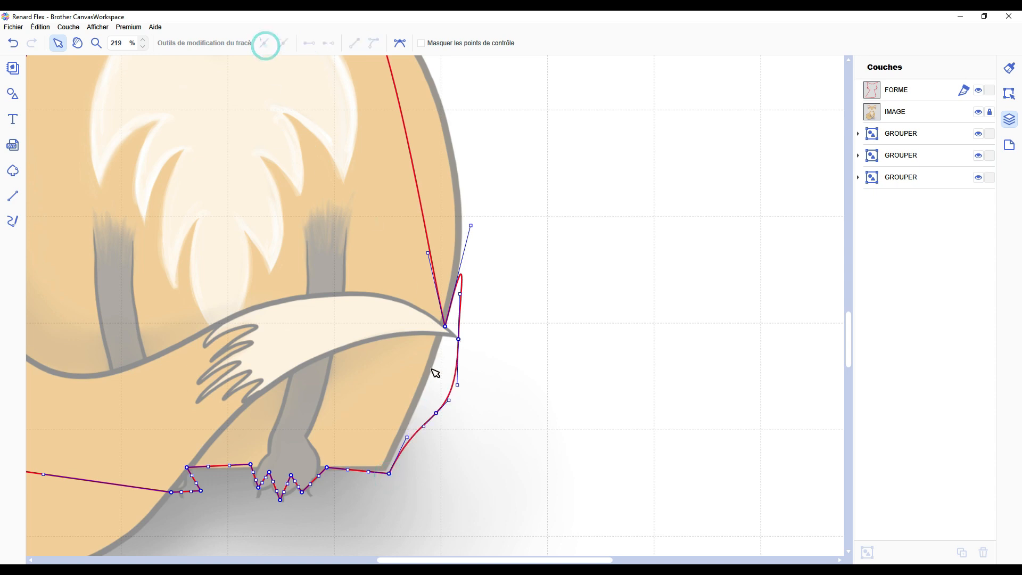
{"action": "left_click_drag", "start_coordinate": [436, 413], "coordinate": [449, 342]}
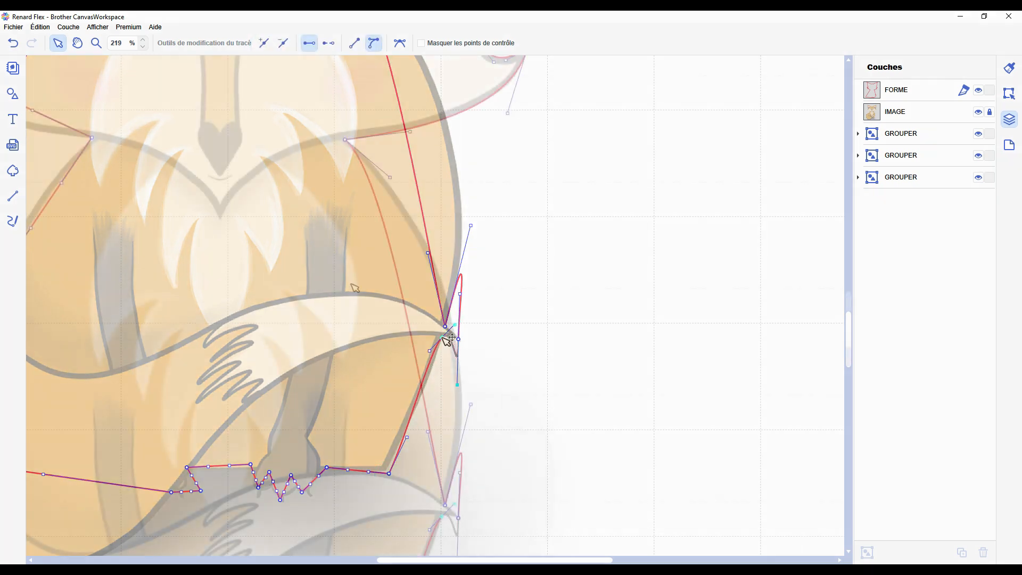
- Shorten the curve handles around the tail tip so the outline follows its drawn upper edge
{"action": "scroll", "coordinate": [353, 285], "scroll_direction": "up", "scroll_amount": 7}
{"action": "scroll", "coordinate": [450, 410], "scroll_direction": "down", "scroll_amount": 8}
{"action": "scroll", "coordinate": [465, 374], "scroll_direction": "up", "scroll_amount": 3}
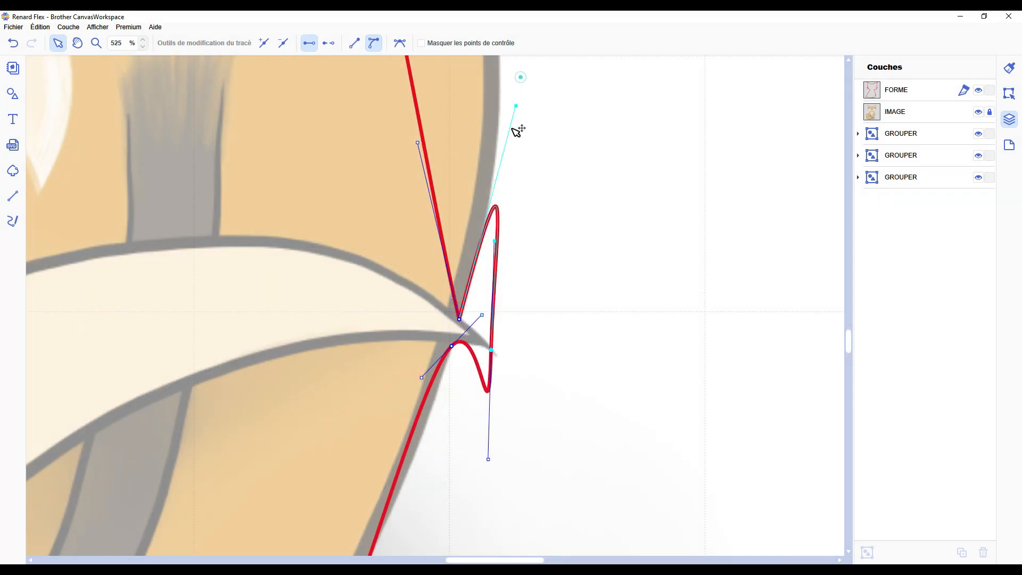
{"action": "left_click_drag", "start_coordinate": [517, 131], "coordinate": [486, 319]}
{"action": "left_click_drag", "start_coordinate": [502, 231], "coordinate": [499, 244]}
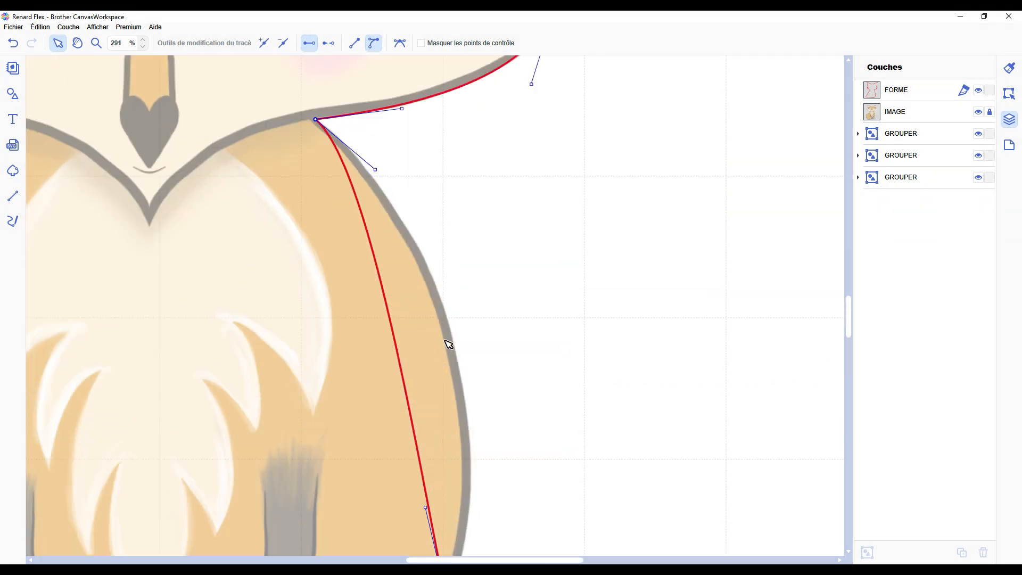
- Refit the body's right side curve between the neck and the tail tip to the drawn edge
{"action": "scroll", "coordinate": [449, 345], "scroll_direction": "down", "scroll_amount": 4}
{"action": "left_click_drag", "start_coordinate": [428, 379], "coordinate": [462, 380]}
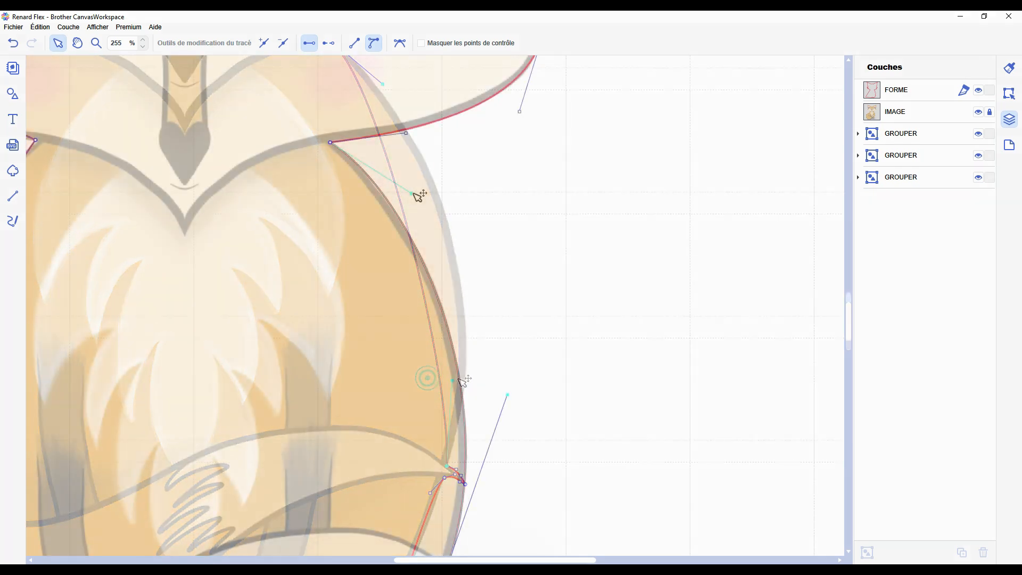
{"action": "left_click", "coordinate": [411, 195]}
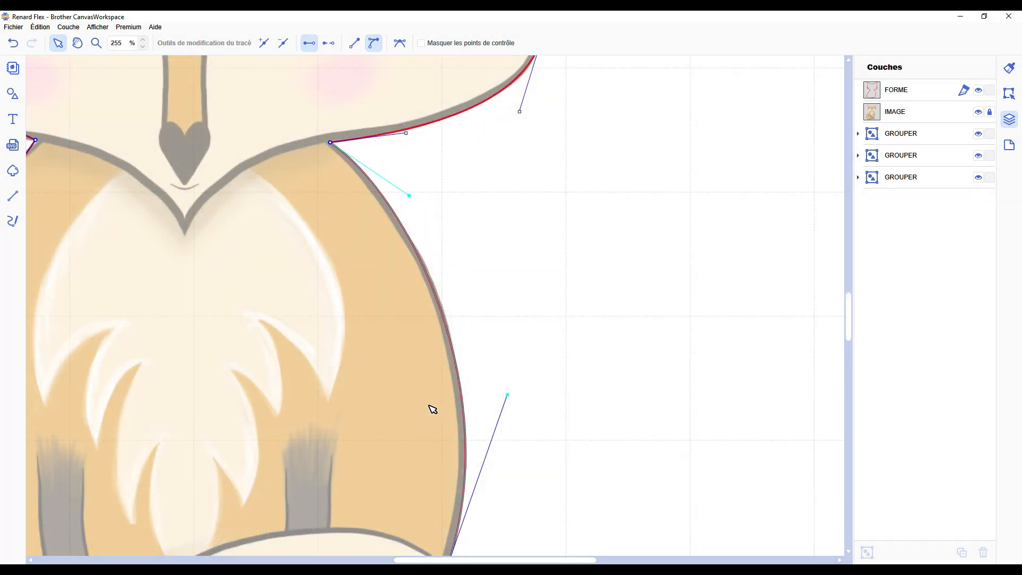
{"action": "scroll", "coordinate": [432, 406], "scroll_direction": "down", "scroll_amount": 5}
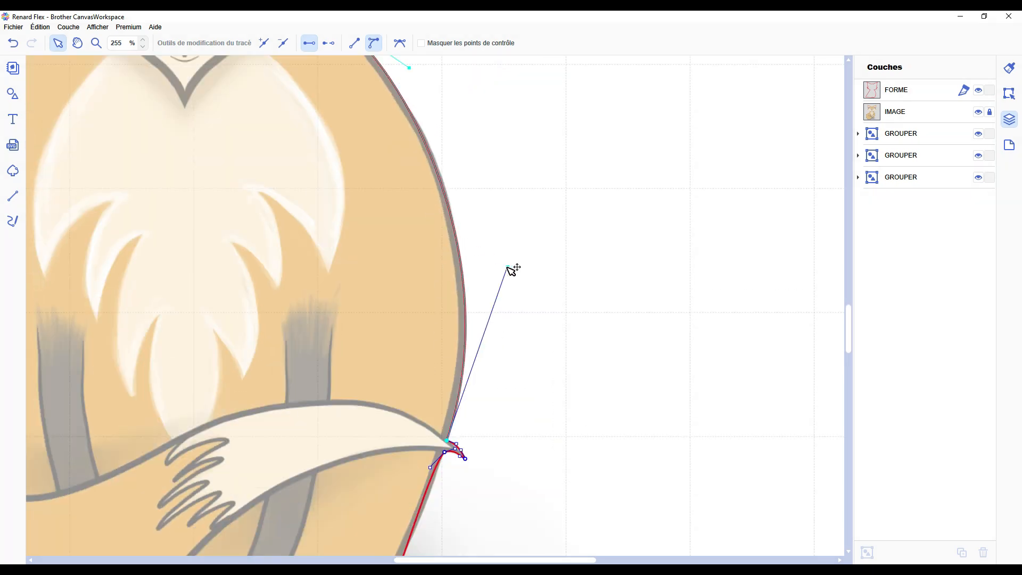
{"action": "left_click_drag", "start_coordinate": [507, 267], "coordinate": [508, 252]}
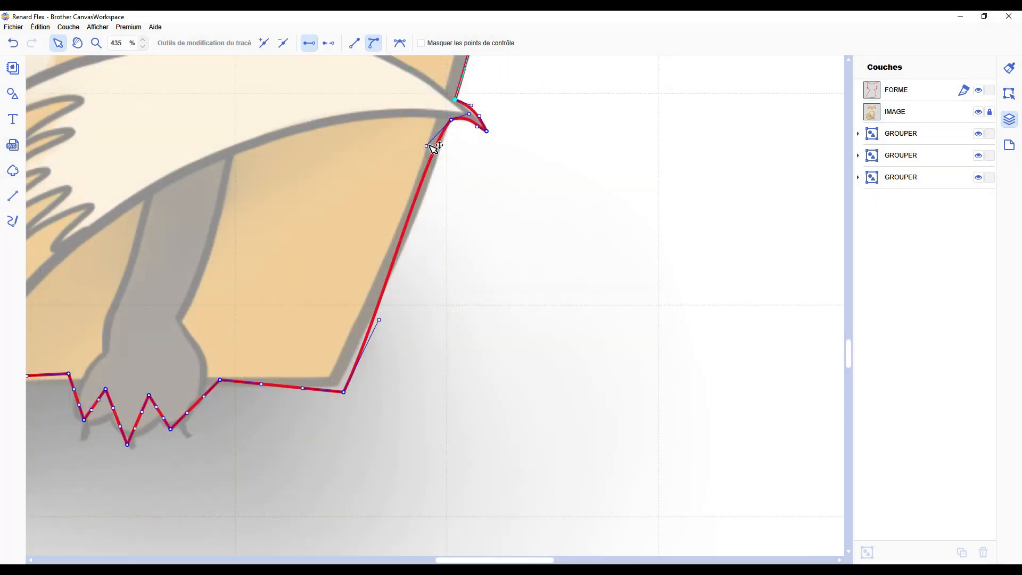
- Fit the outline from below the tail tip to the body's lower corner and straighten the bottom segment up to the paw
{"action": "left_click_drag", "start_coordinate": [434, 147], "coordinate": [447, 154]}
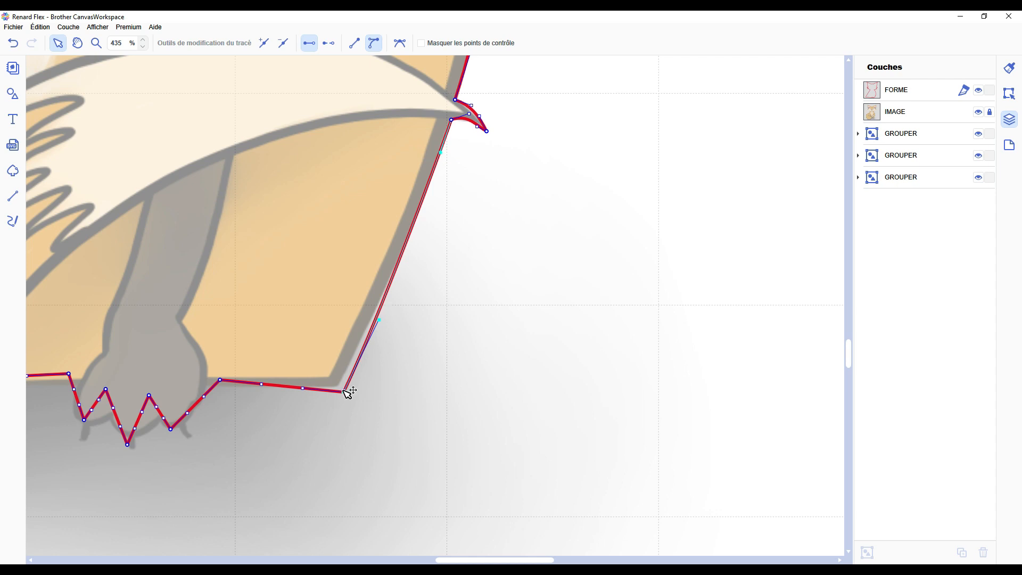
{"action": "left_click_drag", "start_coordinate": [347, 392], "coordinate": [344, 387]}
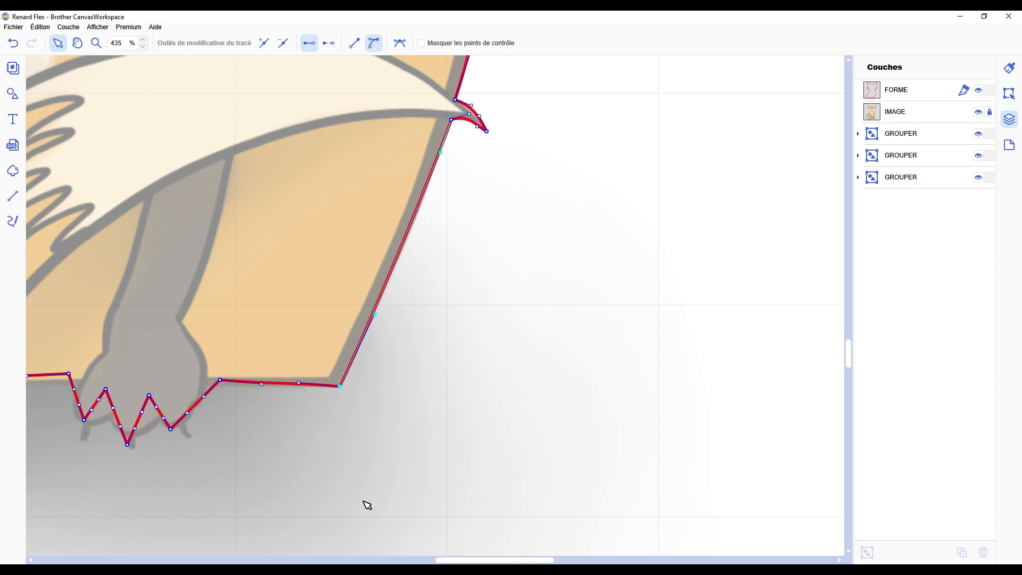
{"action": "left_click_drag", "start_coordinate": [464, 561], "coordinate": [416, 561]}
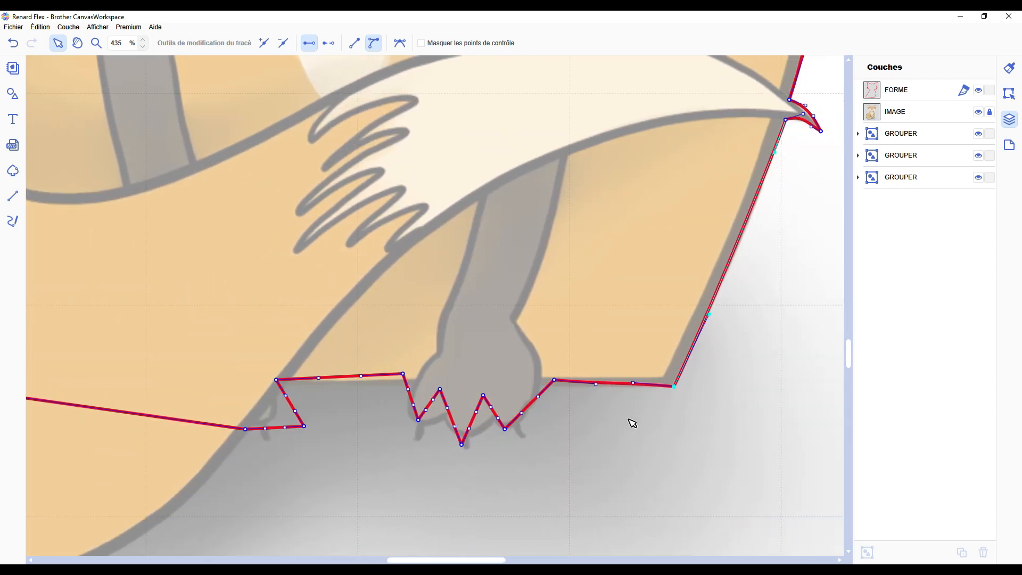
{"action": "left_click_drag", "start_coordinate": [558, 376], "coordinate": [545, 384]}
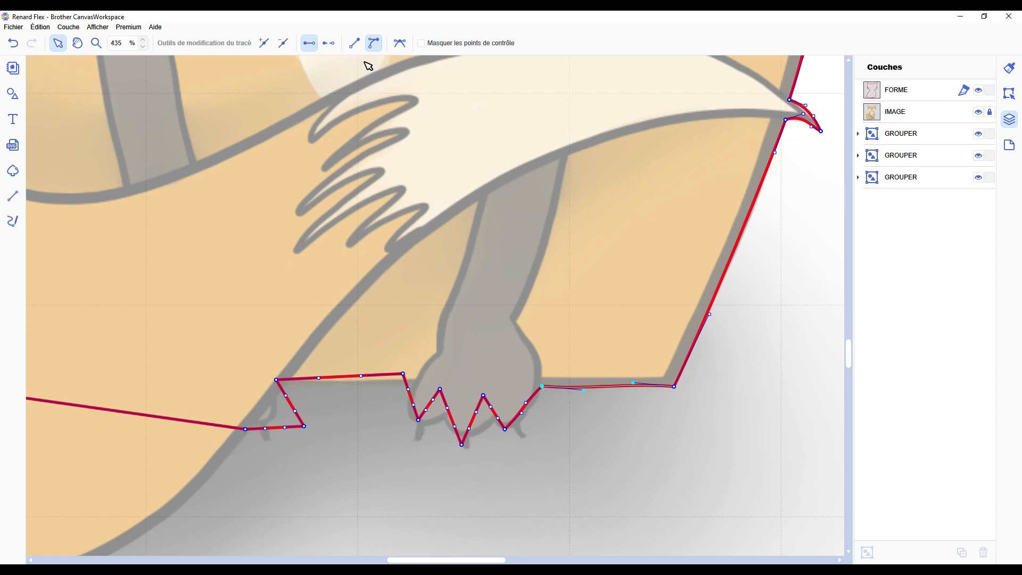
{"action": "left_click", "coordinate": [355, 44]}
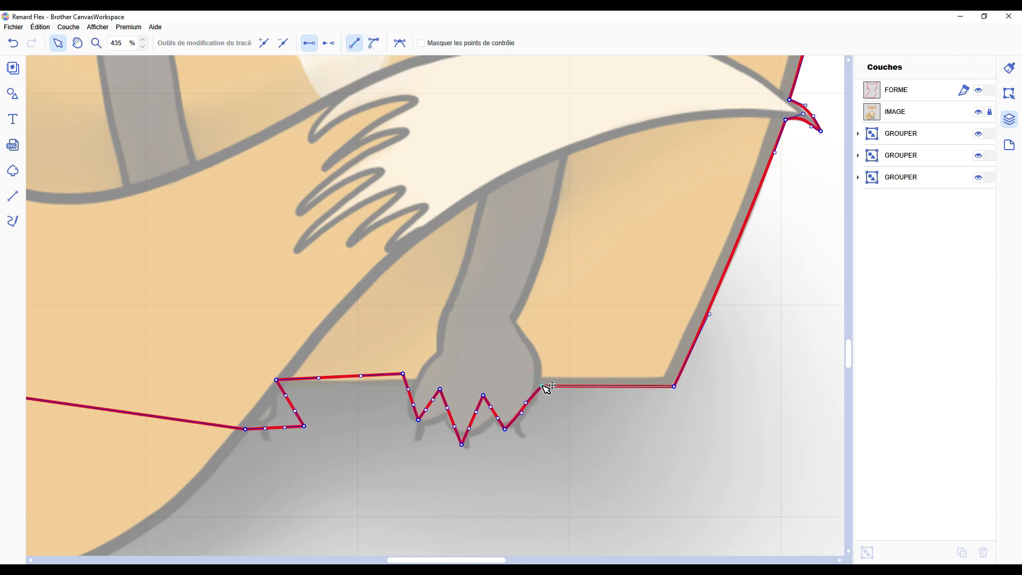
- Add a point and round the outline around the front paw's right and middle toes, deleting the surplus points between them
{"action": "mouse_move", "coordinate": [526, 404]}
{"action": "left_mouse_down"}
{"action": "mouse_move", "coordinate": [548, 415]}
{"action": "mouse_move", "coordinate": [529, 425]}
{"action": "mouse_move", "coordinate": [540, 402]}
{"action": "left_mouse_up"}
{"action": "left_click", "coordinate": [265, 43]}
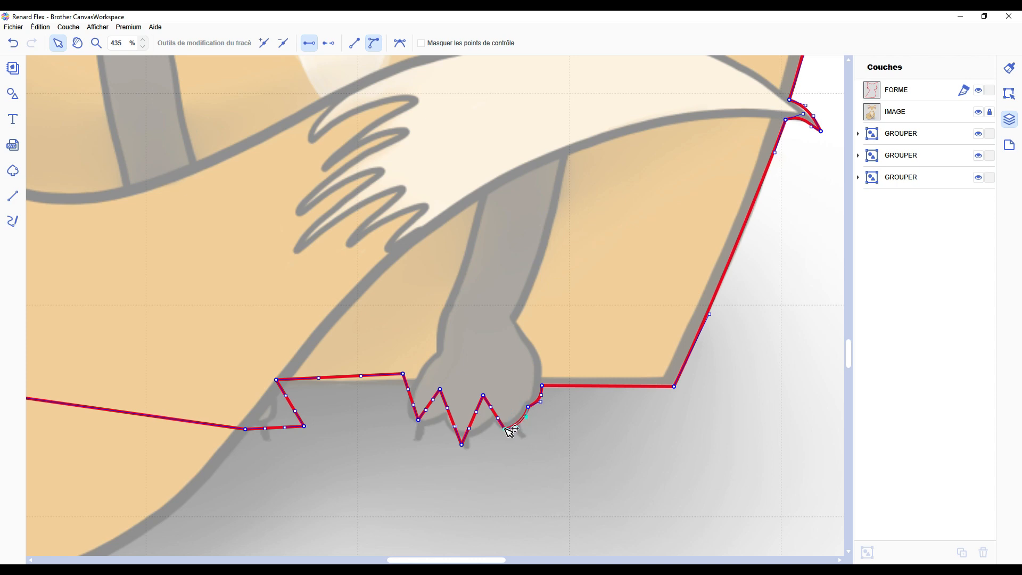
{"action": "left_click_drag", "start_coordinate": [504, 429], "coordinate": [456, 374]}
{"action": "left_click_drag", "start_coordinate": [483, 395], "coordinate": [445, 421]}
{"action": "left_click_drag", "start_coordinate": [496, 425], "coordinate": [495, 424]}
{"action": "left_click", "coordinate": [456, 374]}
{"action": "key", "text": "Delete"}
{"action": "left_click", "coordinate": [440, 389]}
{"action": "key", "text": "Delete"}
- Round the front paw's left toe, delete its surplus point and straighten the bottom segment from the paw to the tail
{"action": "left_click_drag", "start_coordinate": [418, 418], "coordinate": [395, 410]}
{"action": "left_click_drag", "start_coordinate": [422, 442], "coordinate": [417, 437]}
{"action": "left_click", "coordinate": [403, 374]}
{"action": "key", "text": "Delete"}
{"action": "left_click_drag", "start_coordinate": [277, 380], "coordinate": [286, 385]}
{"action": "left_click", "coordinate": [354, 43]}
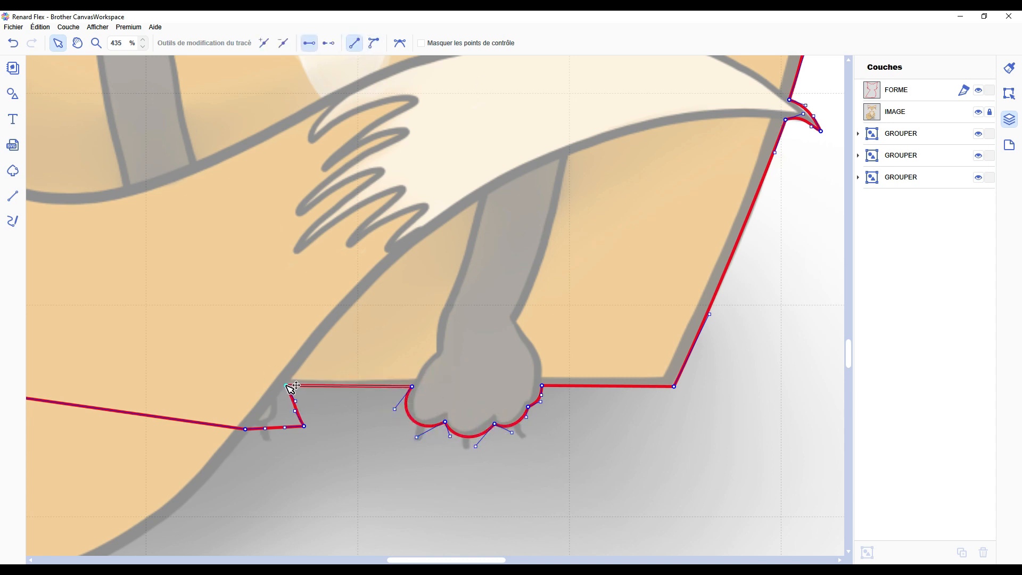
{"action": "left_click_drag", "start_coordinate": [412, 386], "coordinate": [411, 386]}
- Fit the outline around the small piece of paw showing beside the tail
{"action": "left_click_drag", "start_coordinate": [446, 560], "coordinate": [424, 560]}
{"action": "left_click_drag", "start_coordinate": [454, 426], "coordinate": [428, 398]}
{"action": "left_click", "coordinate": [355, 43]}
{"action": "left_click_drag", "start_coordinate": [428, 397], "coordinate": [404, 425]}
- Curve the outline along the tail's rounded underside from the small paw to its lower left edge
{"action": "scroll", "coordinate": [358, 424], "scroll_direction": "down", "scroll_amount": 3}
{"action": "left_click_drag", "start_coordinate": [424, 560], "coordinate": [378, 560]}
{"action": "left_click_drag", "start_coordinate": [284, 339], "coordinate": [197, 557]}
{"action": "left_click_drag", "start_coordinate": [456, 362], "coordinate": [500, 554]}
{"action": "scroll", "coordinate": [501, 556], "scroll_direction": "down", "scroll_amount": 3}
{"action": "left_click_drag", "start_coordinate": [257, 492], "coordinate": [253, 483]}
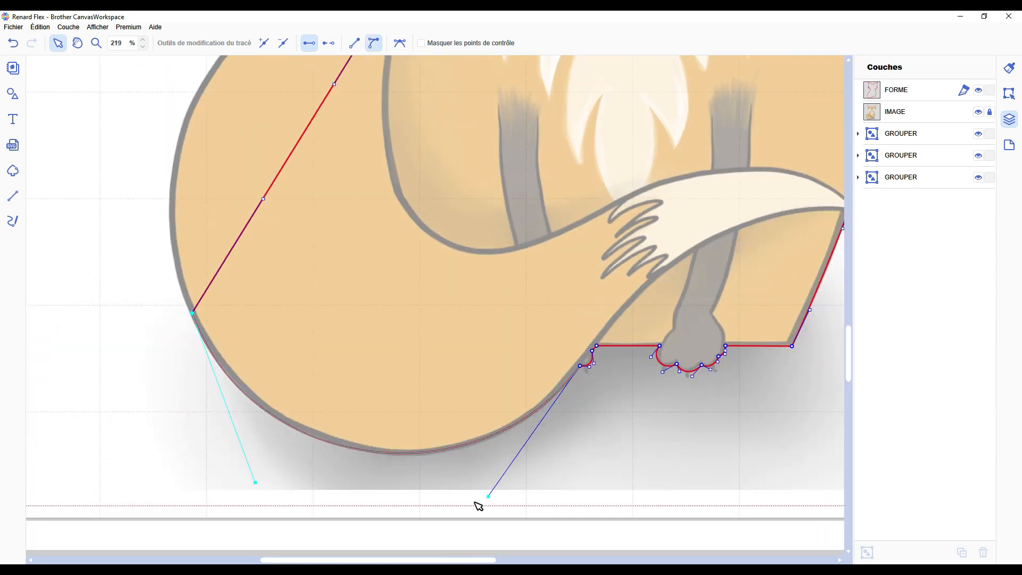
{"action": "left_click_drag", "start_coordinate": [485, 497], "coordinate": [480, 501]}
- Curve the outline up the tail's outer left side to the point where the tail meets the body
{"action": "scroll", "coordinate": [372, 437], "scroll_direction": "up", "scroll_amount": 3}
{"action": "left_click_drag", "start_coordinate": [263, 371], "coordinate": [142, 281]}
{"action": "left_click_drag", "start_coordinate": [335, 260], "coordinate": [241, 145]}
{"action": "scroll", "coordinate": [245, 147], "scroll_direction": "up", "scroll_amount": 8}
{"action": "scroll", "coordinate": [368, 235], "scroll_direction": "up", "scroll_amount": 5}
{"action": "left_click_drag", "start_coordinate": [378, 560], "coordinate": [341, 560]}
{"action": "left_click_drag", "start_coordinate": [291, 244], "coordinate": [291, 259]}
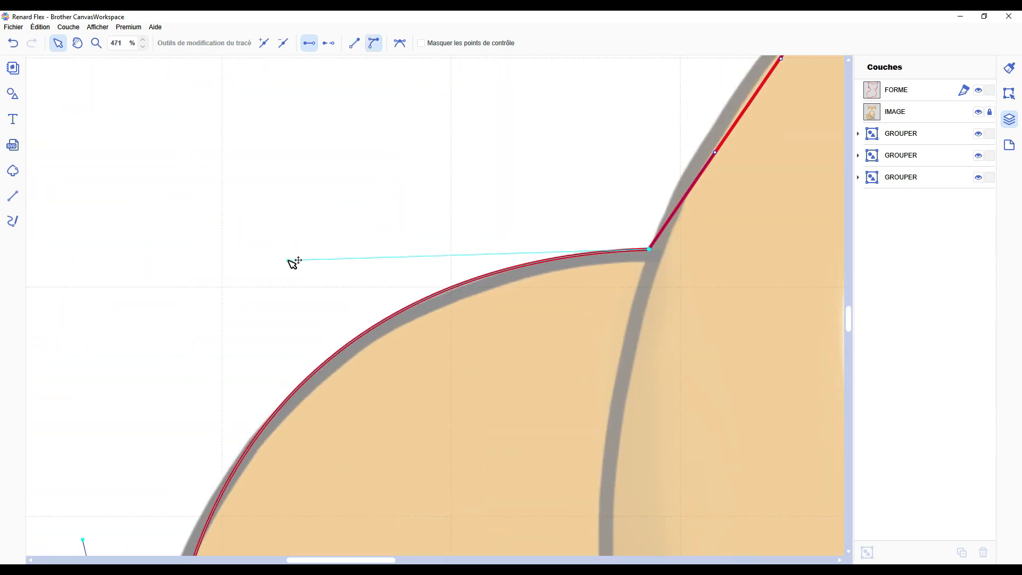
- Refine the handles along the tail's left side so the curve stays on the drawn edge
{"action": "scroll", "coordinate": [290, 298], "scroll_direction": "down", "scroll_amount": 8}
{"action": "left_click_drag", "start_coordinate": [284, 354], "coordinate": [264, 298]}
{"action": "scroll", "coordinate": [266, 299], "scroll_direction": "down", "scroll_amount": 3}
{"action": "left_click_drag", "start_coordinate": [367, 465], "coordinate": [356, 539]}
{"action": "scroll", "coordinate": [308, 362], "scroll_direction": "up", "scroll_amount": 2}
{"action": "left_click_drag", "start_coordinate": [250, 189], "coordinate": [276, 244]}
- Curve the outline along the body's left shoulder from the tail to the neck and move the neck point onto the drawing
{"action": "scroll", "coordinate": [276, 244], "scroll_direction": "up", "scroll_amount": 3}
{"action": "left_click_drag", "start_coordinate": [848, 337], "coordinate": [849, 317]}
{"action": "left_click_drag", "start_coordinate": [341, 560], "coordinate": [388, 560]}
{"action": "scroll", "coordinate": [384, 353], "scroll_direction": "up", "scroll_amount": 4}
{"action": "left_click_drag", "start_coordinate": [431, 292], "coordinate": [427, 281]}
{"action": "left_click_drag", "start_coordinate": [383, 363], "coordinate": [366, 342]}
{"action": "left_click_drag", "start_coordinate": [480, 223], "coordinate": [482, 225]}
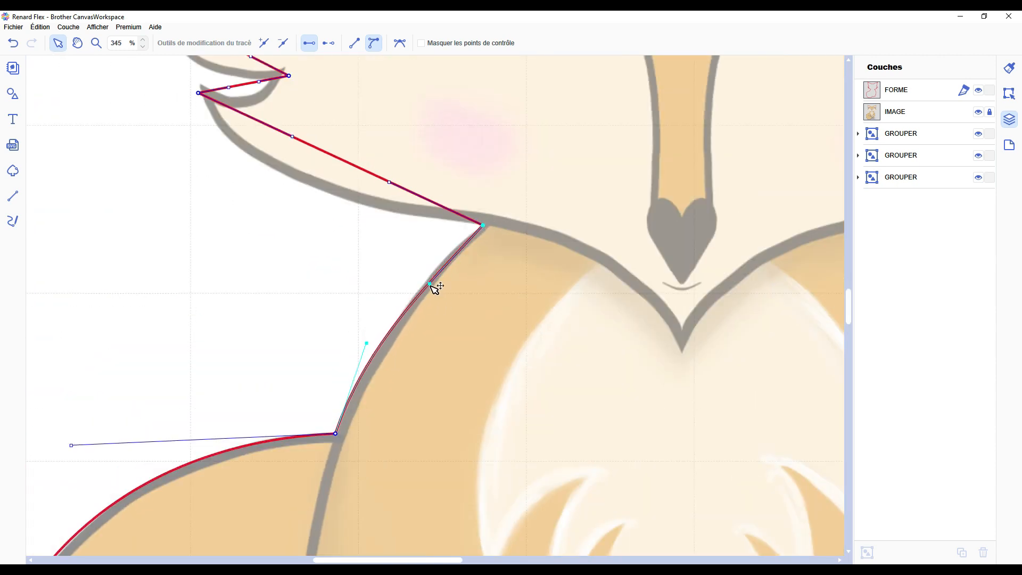
{"action": "left_click_drag", "start_coordinate": [429, 283], "coordinate": [436, 260]}
- Curve the outline along the left jaw from the neck to the lowest cheek tuft and adjust the tuft's point
{"action": "scroll", "coordinate": [436, 261], "scroll_direction": "up", "scroll_amount": 2}
{"action": "left_click_drag", "start_coordinate": [388, 284], "coordinate": [372, 328]}
{"action": "left_click_drag", "start_coordinate": [198, 195], "coordinate": [200, 188]}
{"action": "left_click_drag", "start_coordinate": [294, 230], "coordinate": [229, 306]}
{"action": "left_click_drag", "start_coordinate": [400, 305], "coordinate": [438, 320]}
{"action": "scroll", "coordinate": [447, 317], "scroll_direction": "up", "scroll_amount": 5}
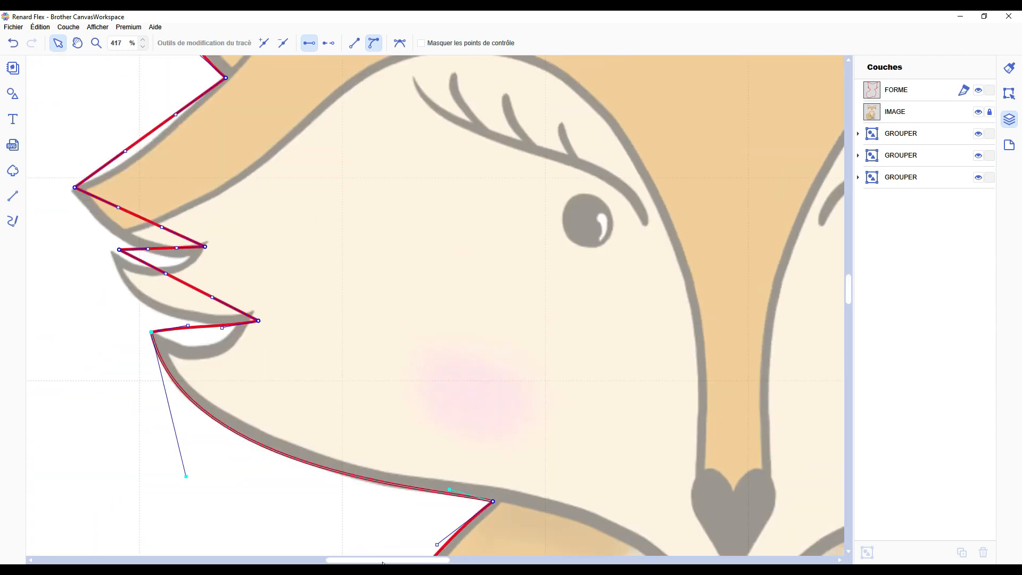
- Move the left cheek's tuft points onto the drawing and curve the segments between them along the fur lines
{"action": "left_click_drag", "start_coordinate": [382, 560], "coordinate": [350, 560]}
{"action": "left_click_drag", "start_coordinate": [470, 321], "coordinate": [412, 356]}
{"action": "left_click_drag", "start_coordinate": [412, 331], "coordinate": [434, 347]}
{"action": "left_click_drag", "start_coordinate": [330, 250], "coordinate": [321, 252]}
{"action": "left_click_drag", "start_coordinate": [367, 277], "coordinate": [339, 314]}
{"action": "left_click_drag", "start_coordinate": [402, 300], "coordinate": [396, 327]}
{"action": "left_click_drag", "start_coordinate": [417, 246], "coordinate": [358, 276]}
{"action": "left_click_drag", "start_coordinate": [330, 207], "coordinate": [364, 260]}
- Curve the outline from the left cheek's upper tip to the left ear's base and close point editing with the whole fox in view
{"action": "left_click_drag", "start_coordinate": [286, 187], "coordinate": [284, 190]}
{"action": "scroll", "coordinate": [315, 234], "scroll_direction": "up", "scroll_amount": 3}
{"action": "left_click_drag", "start_coordinate": [335, 229], "coordinate": [349, 241]}
{"action": "scroll", "coordinate": [586, 336], "scroll_direction": "down", "scroll_amount": 15}
{"action": "left_click", "coordinate": [586, 336]}
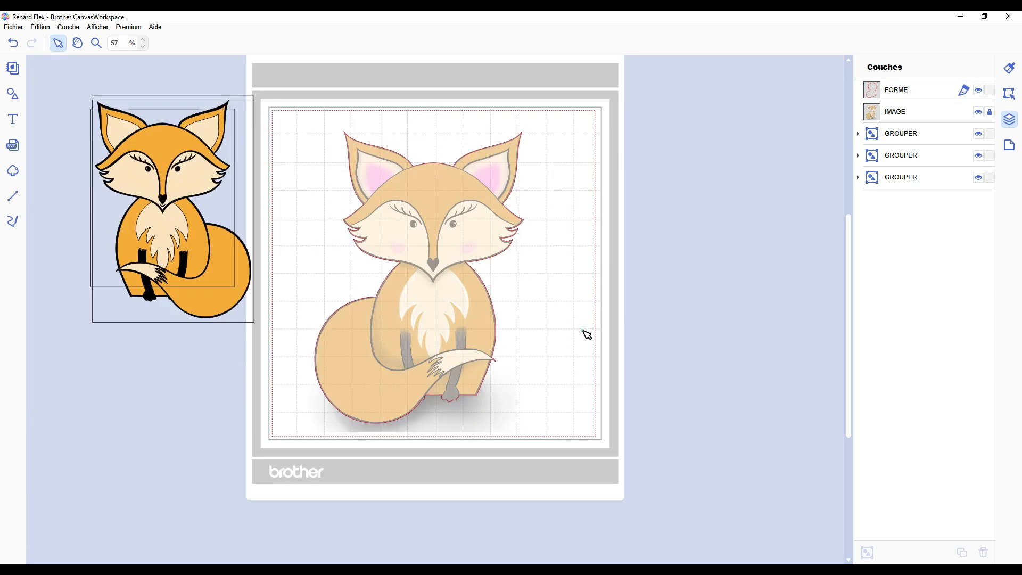
- Lock the finished fox outline's layer and briefly hide and show it
{"action": "scroll", "coordinate": [606, 380], "scroll_direction": "up", "scroll_amount": 5}
{"action": "scroll", "coordinate": [608, 384], "scroll_direction": "up", "scroll_amount": 2}
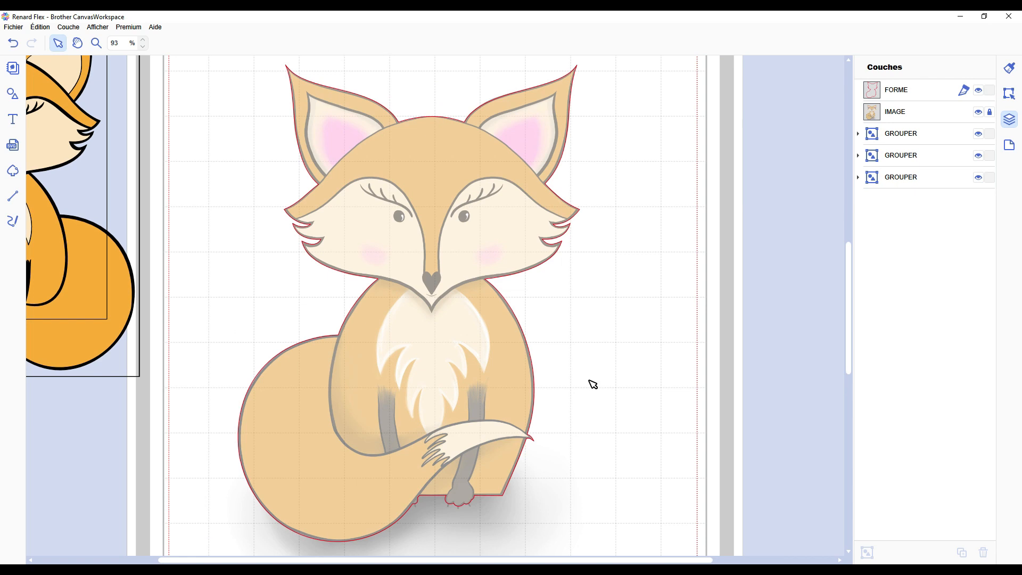
{"action": "left_click", "coordinate": [989, 91]}
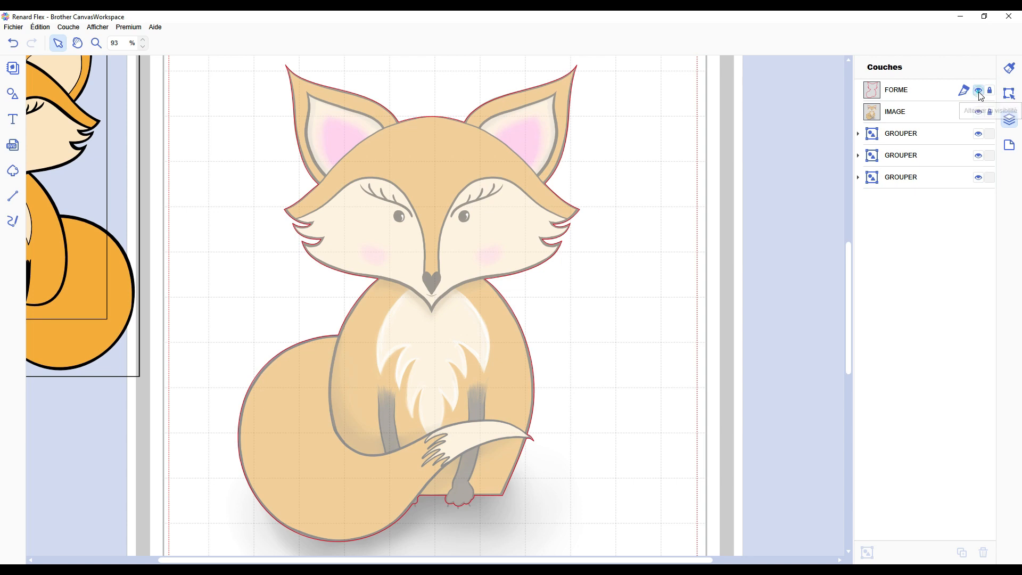
{"action": "left_click", "coordinate": [979, 92]}
{"action": "left_click", "coordinate": [979, 92]}
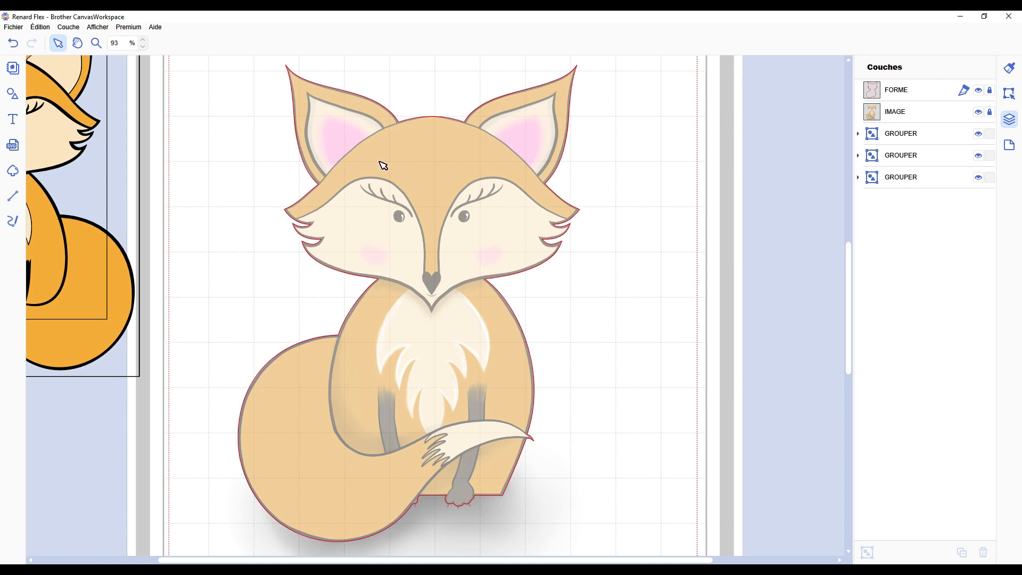
- Unlock and duplicate the fox outline, fit the copy exactly over the original, and lock the original
{"action": "scroll", "coordinate": [383, 165], "scroll_direction": "up", "scroll_amount": 5}
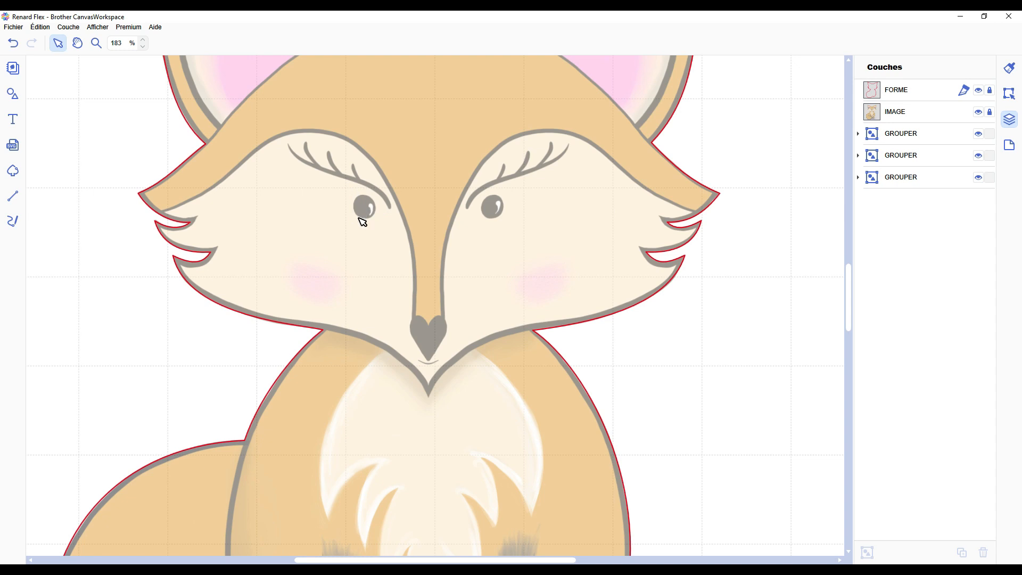
{"action": "scroll", "coordinate": [362, 220], "scroll_direction": "down", "scroll_amount": 3}
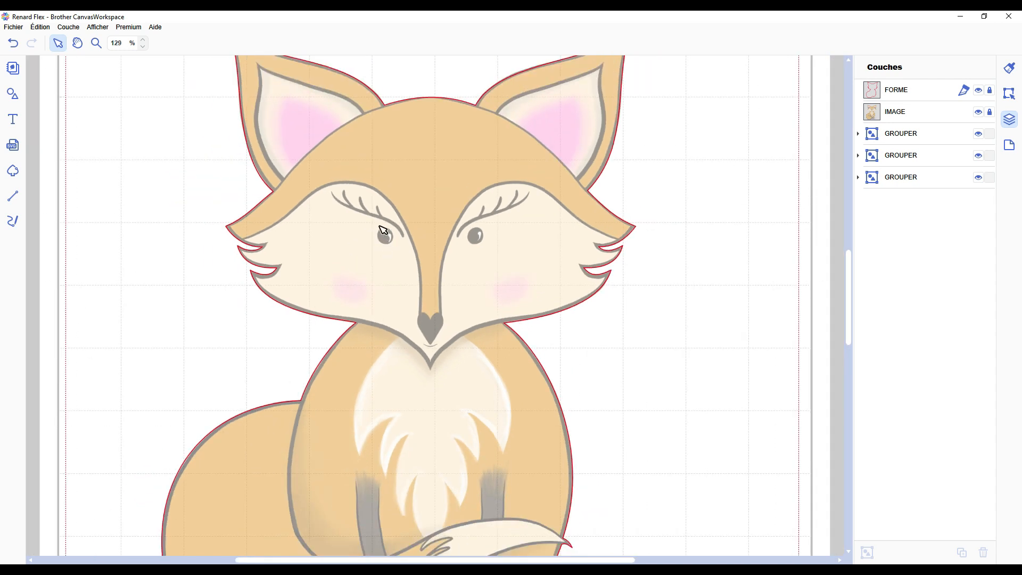
{"action": "scroll", "coordinate": [385, 250], "scroll_direction": "up", "scroll_amount": 4}
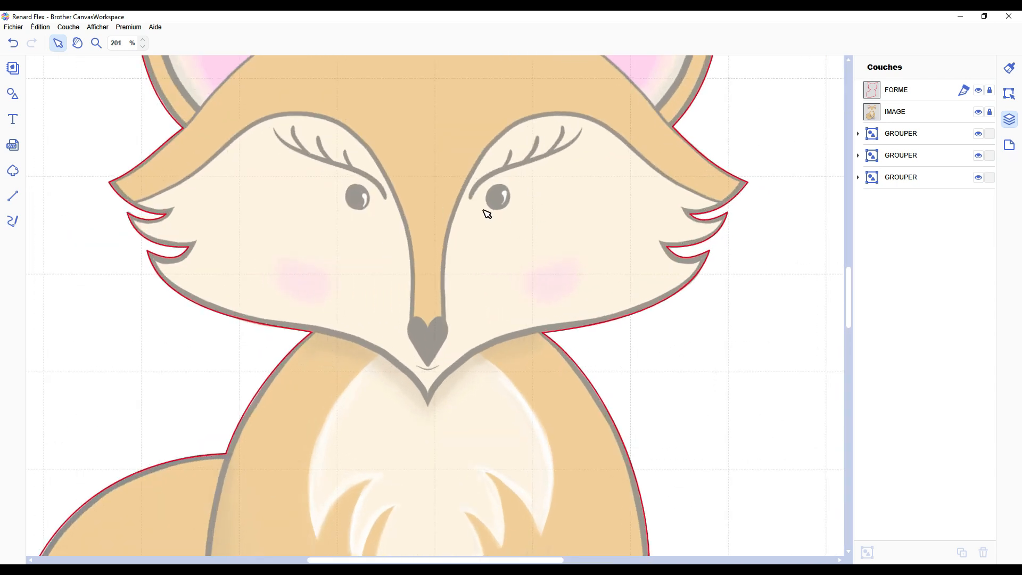
{"action": "scroll", "coordinate": [501, 207], "scroll_direction": "down", "scroll_amount": 5}
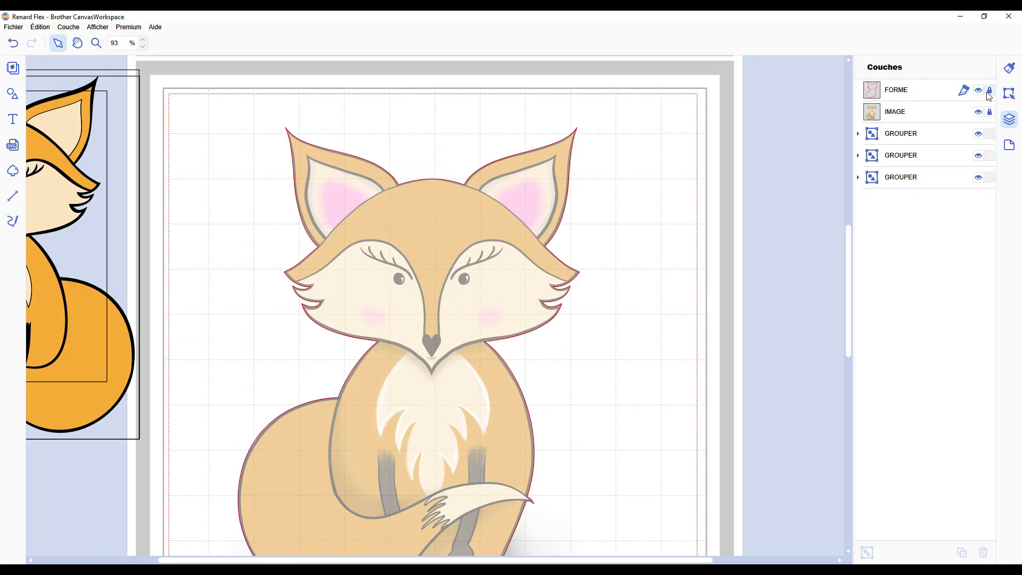
{"action": "left_click", "coordinate": [442, 253]}
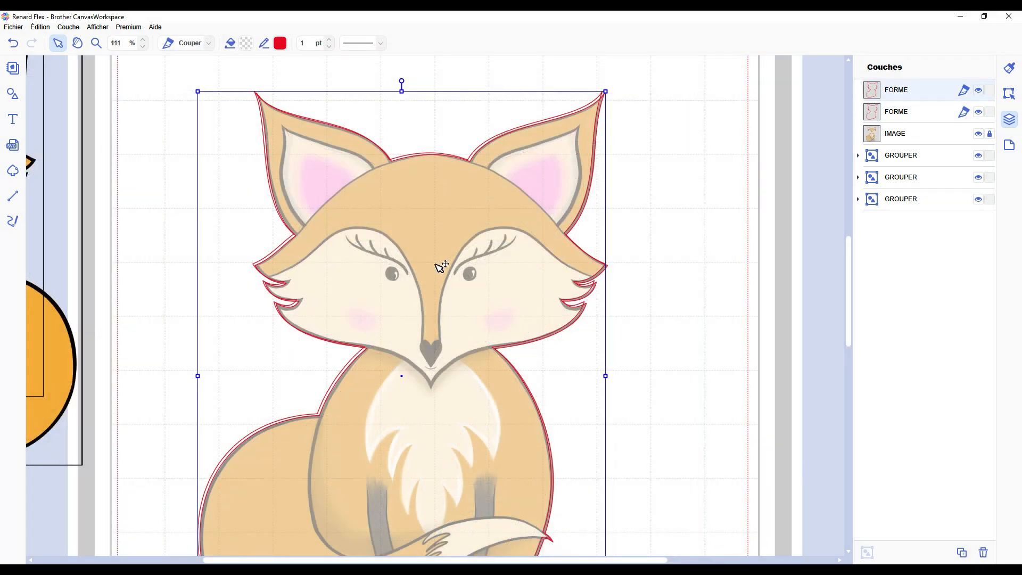
{"action": "left_click_drag", "start_coordinate": [442, 266], "coordinate": [444, 267]}
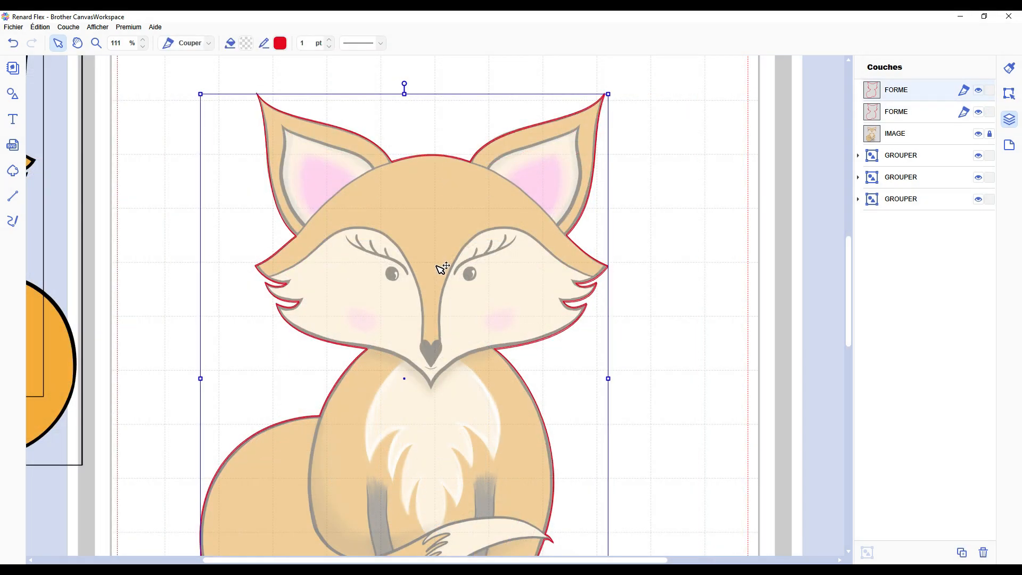
{"action": "left_click_drag", "start_coordinate": [495, 57], "coordinate": [490, 118]}
{"action": "left_click_drag", "start_coordinate": [491, 118], "coordinate": [490, 155]}
{"action": "left_click", "coordinate": [990, 110]}
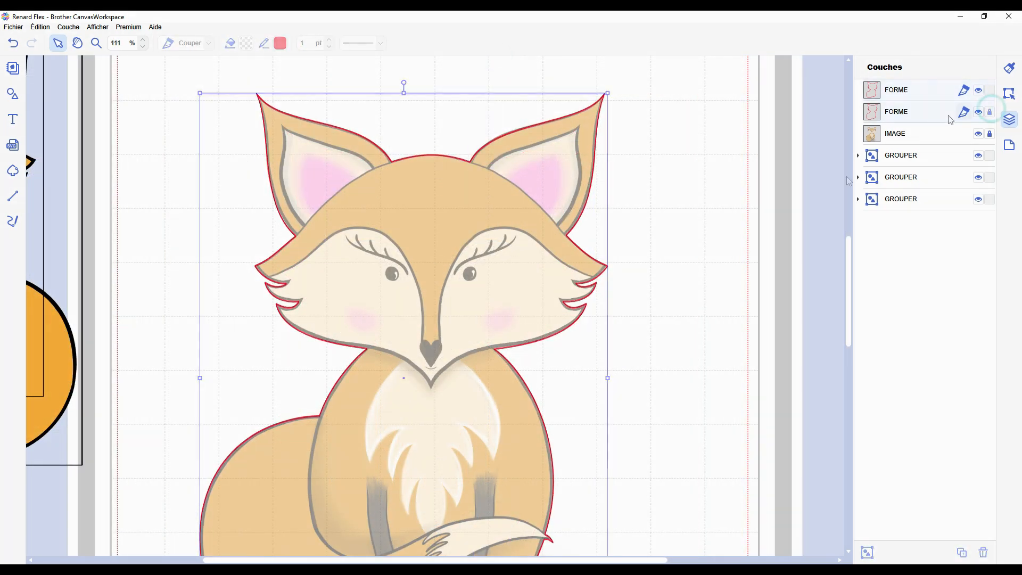
{"action": "left_click", "coordinate": [930, 113]}
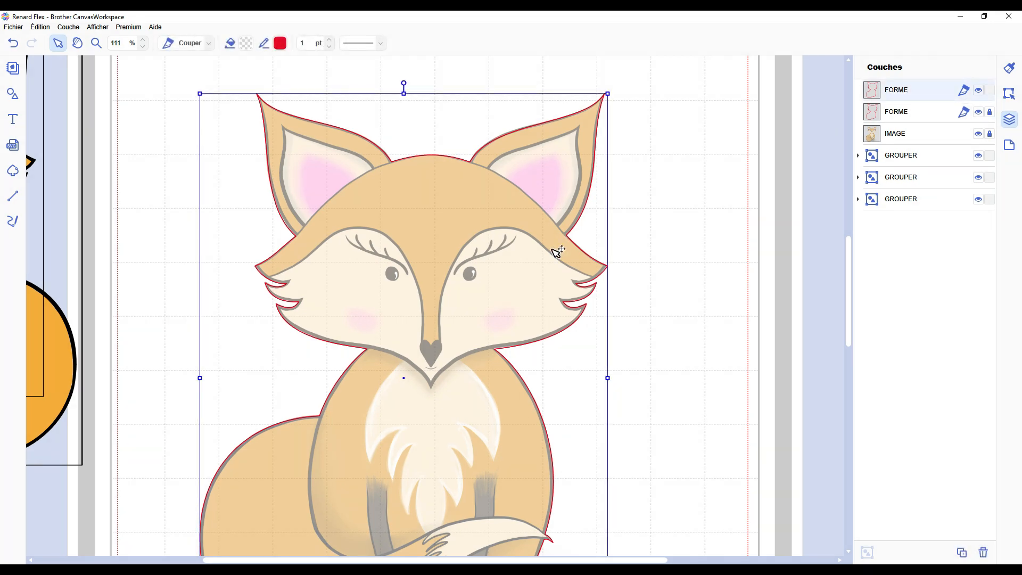
- Draw a closed shape running from the left cheek over both eyes and the nose top to the right cheek, then around the ears
{"action": "scroll", "coordinate": [556, 252], "scroll_direction": "down", "scroll_amount": 3}
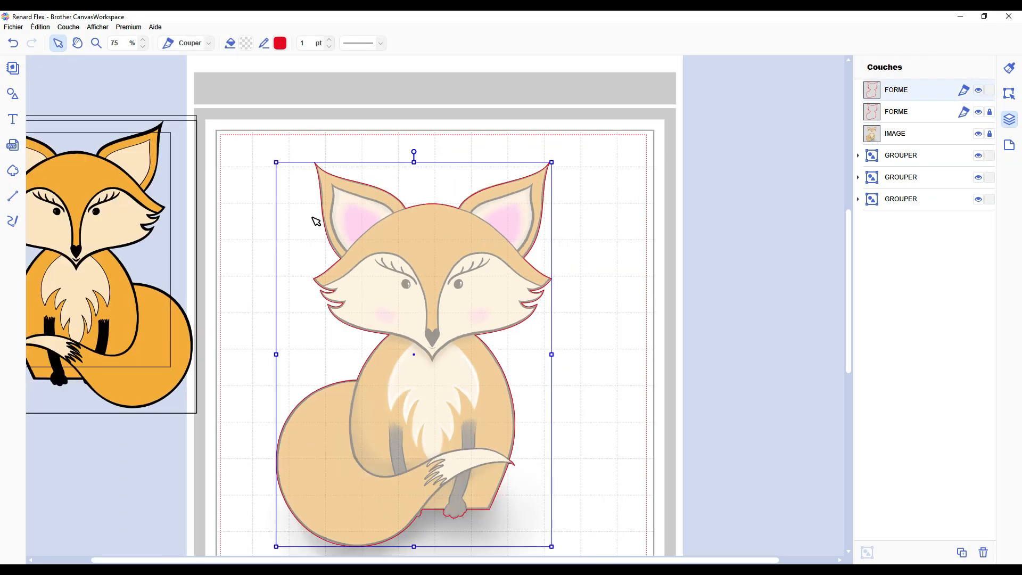
{"action": "scroll", "coordinate": [413, 298], "scroll_direction": "up", "scroll_amount": 4}
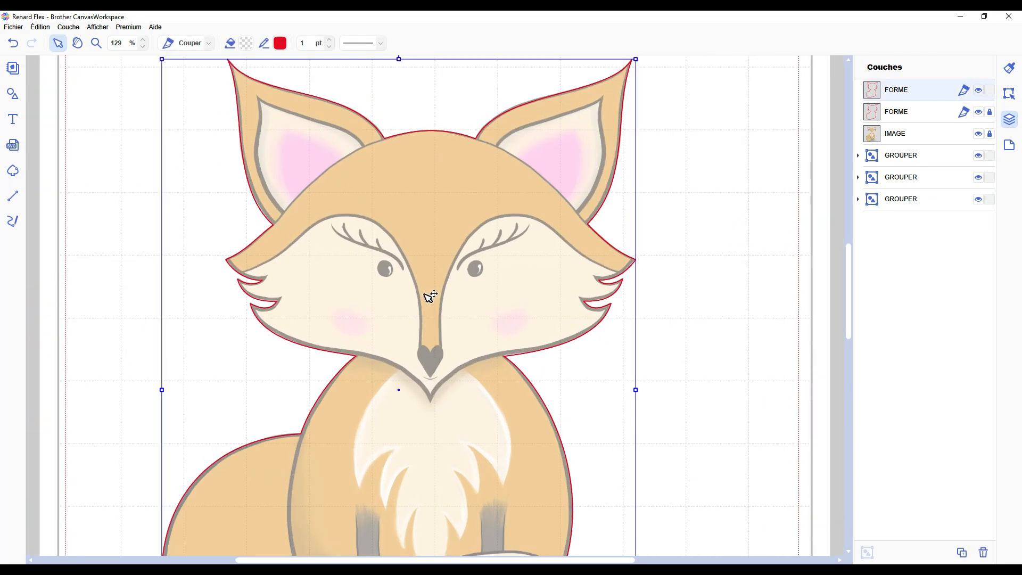
{"action": "left_click", "coordinate": [12, 196]}
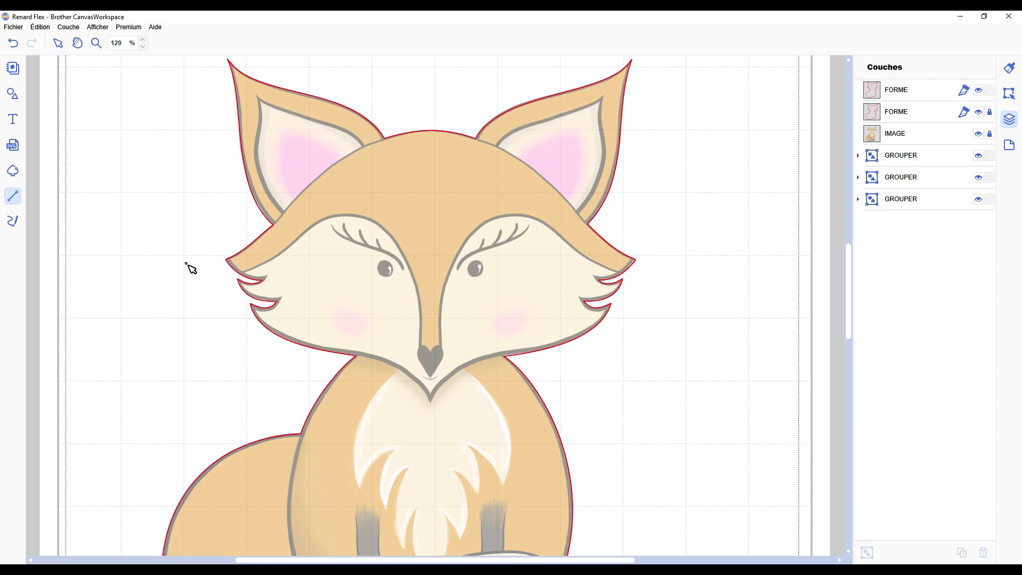
{"action": "left_click", "coordinate": [227, 278]}
{"action": "left_click", "coordinate": [348, 209]}
{"action": "left_click", "coordinate": [421, 341]}
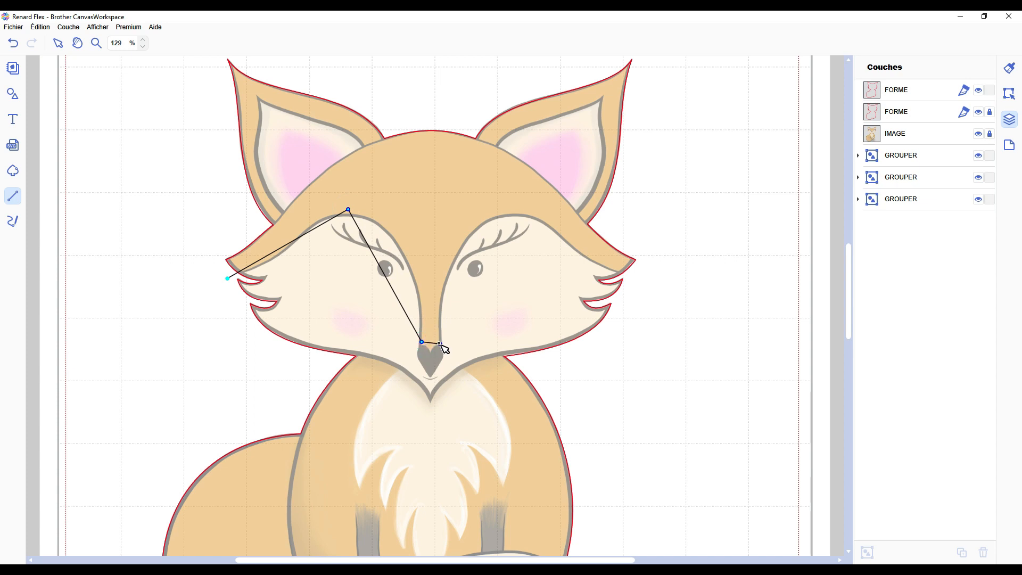
{"action": "left_click", "coordinate": [441, 345]}
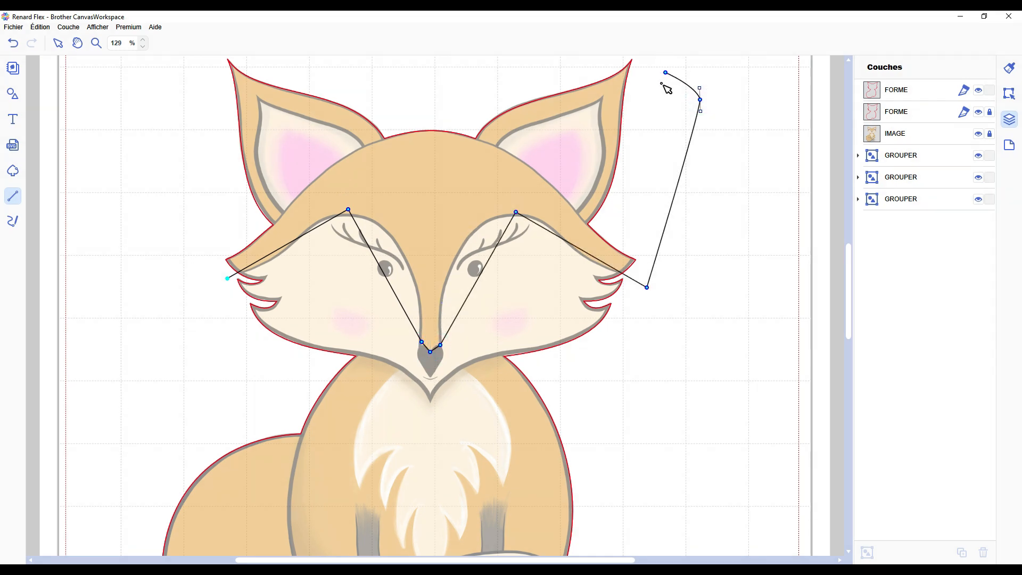
{"action": "scroll", "coordinate": [652, 102], "scroll_direction": "up", "scroll_amount": 2}
{"action": "left_click", "coordinate": [651, 102]}
{"action": "left_click", "coordinate": [227, 355]}
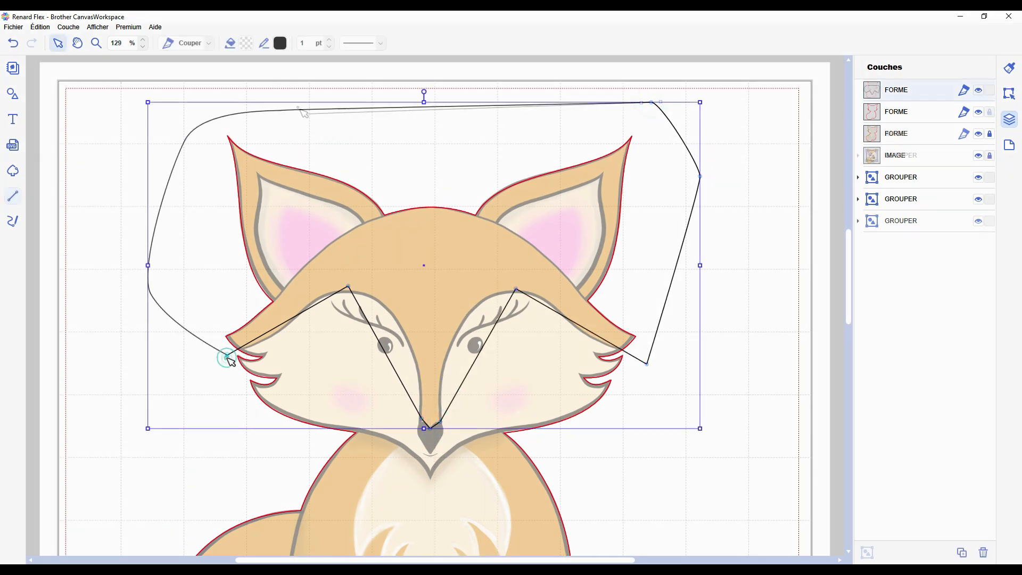
{"action": "scroll", "coordinate": [233, 358], "scroll_direction": "down", "scroll_amount": 2}
{"action": "key", "text": "Escape"}
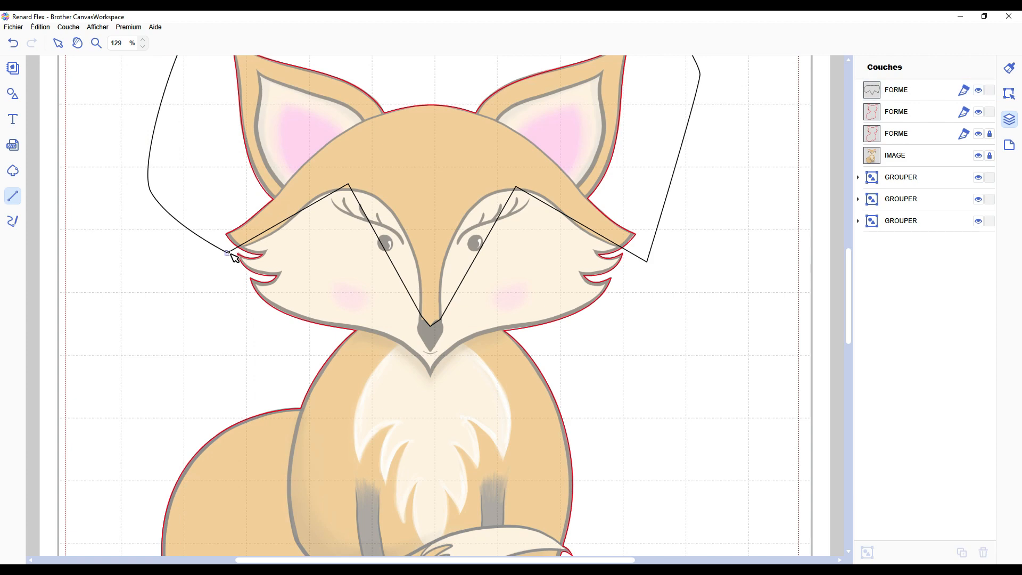
- Draw rough closed shapes around the lower face, chest fur, front legs and white tail tip
{"action": "left_click", "coordinate": [348, 184]}
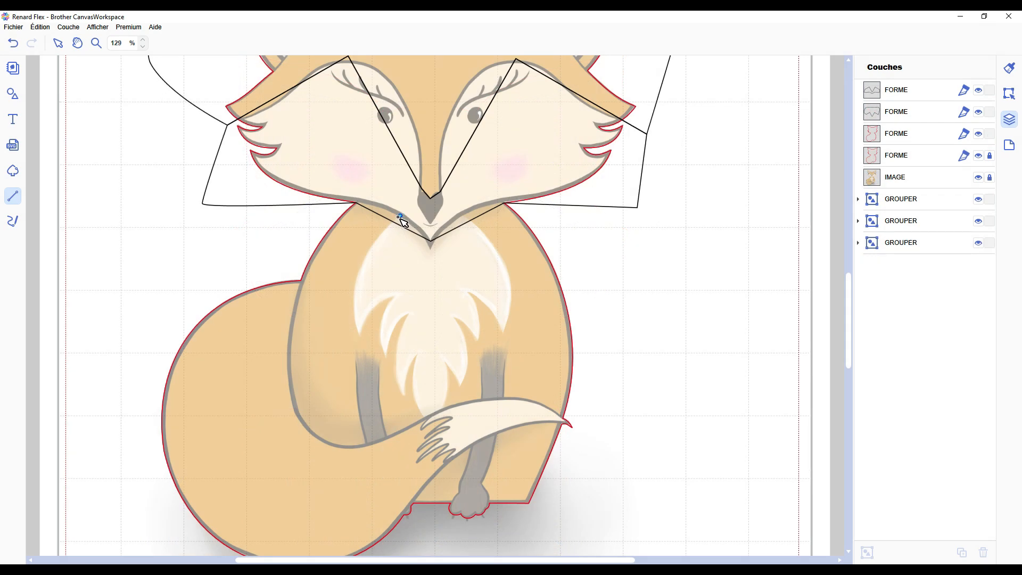
{"action": "left_click", "coordinate": [400, 216]}
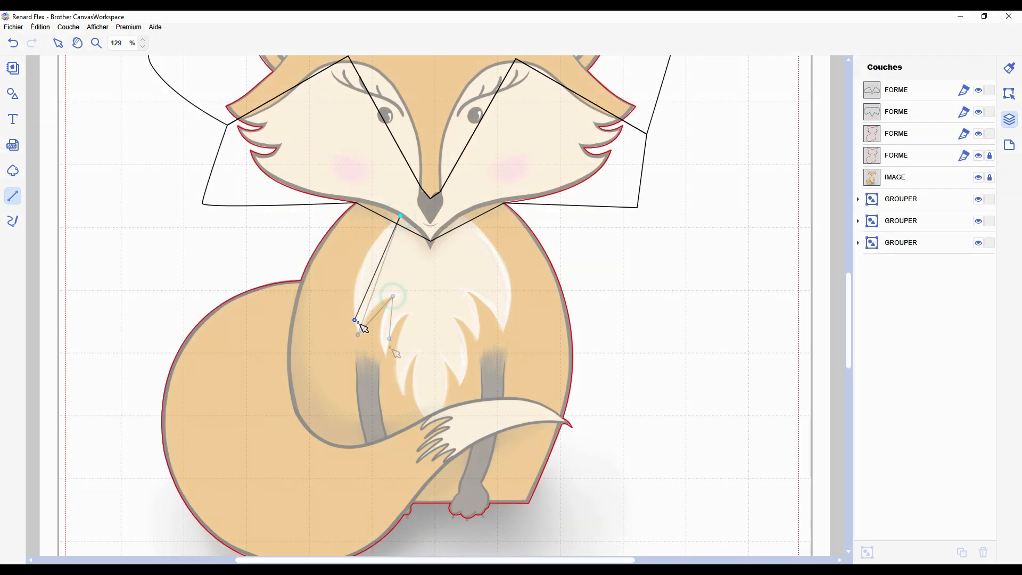
{"action": "left_click", "coordinate": [357, 335]}
{"action": "left_click", "coordinate": [393, 296]}
{"action": "left_click", "coordinate": [385, 354]}
{"action": "left_click", "coordinate": [407, 313]}
{"action": "left_click", "coordinate": [401, 392]}
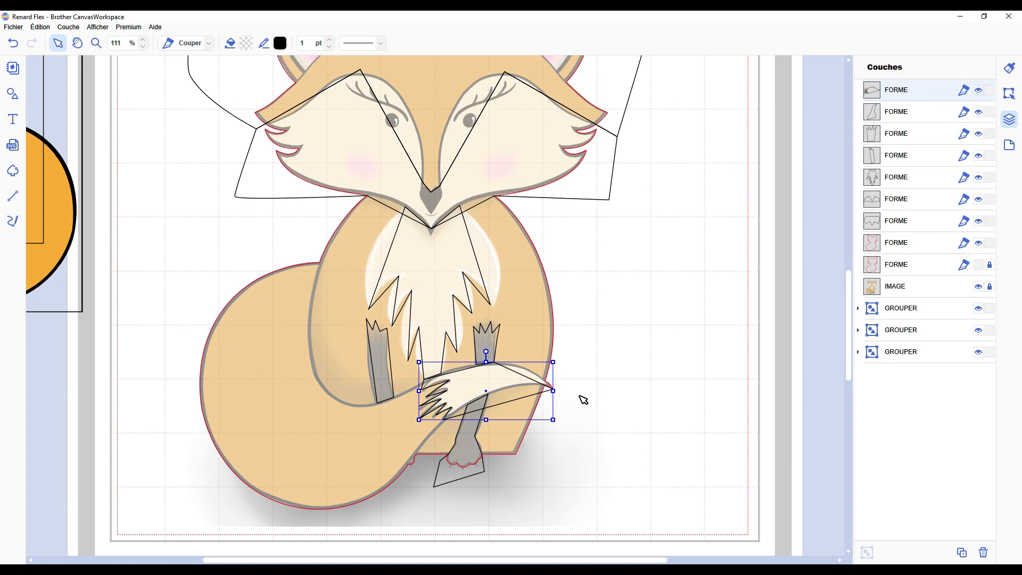
- Split the outline copy with the two face shapes and delete the surplus pieces outside the fox
{"action": "scroll", "coordinate": [507, 366], "scroll_direction": "up", "scroll_amount": 5}
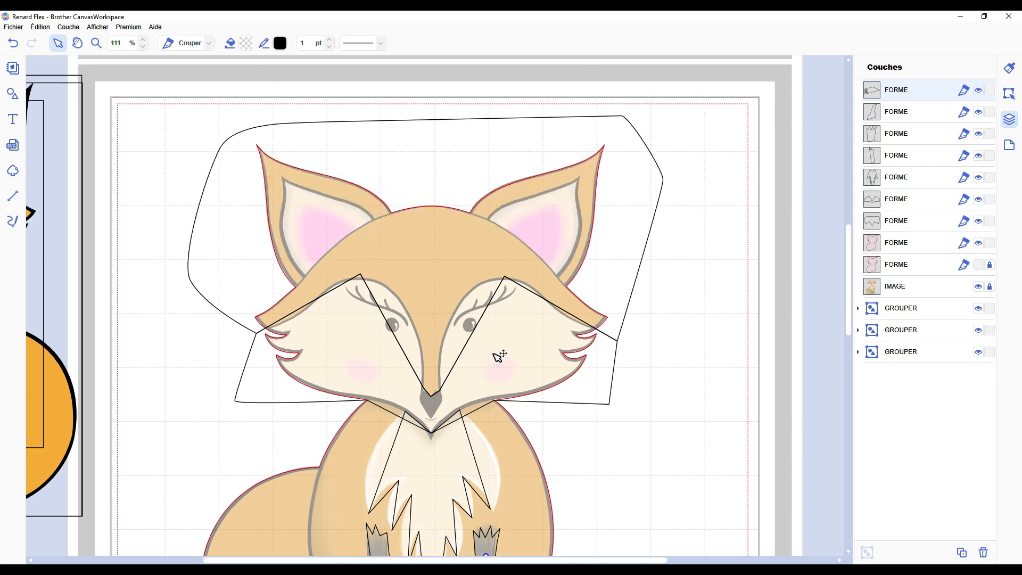
{"action": "left_click_drag", "start_coordinate": [735, 279], "coordinate": [513, 201]}
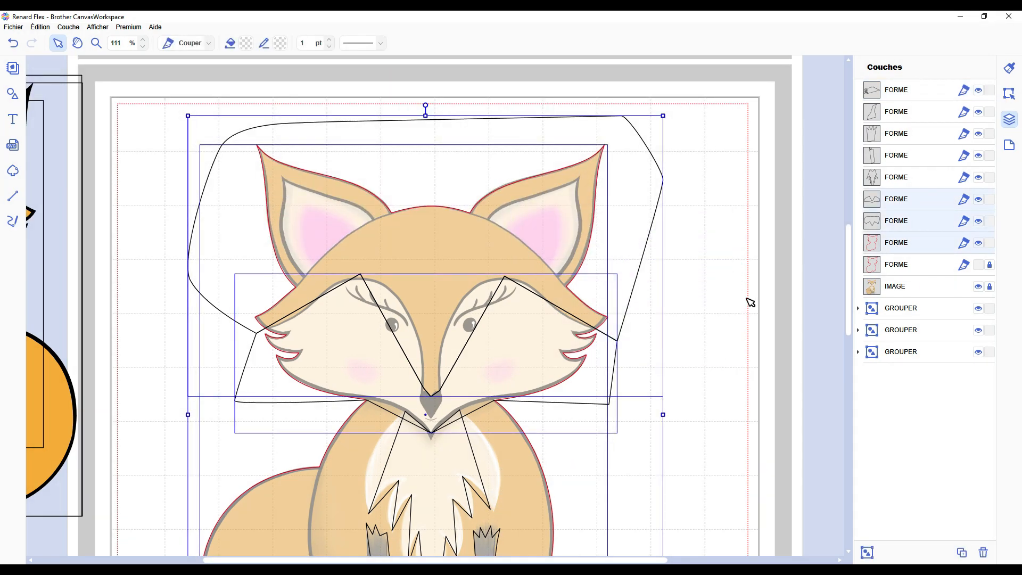
{"action": "left_click", "coordinate": [908, 89]}
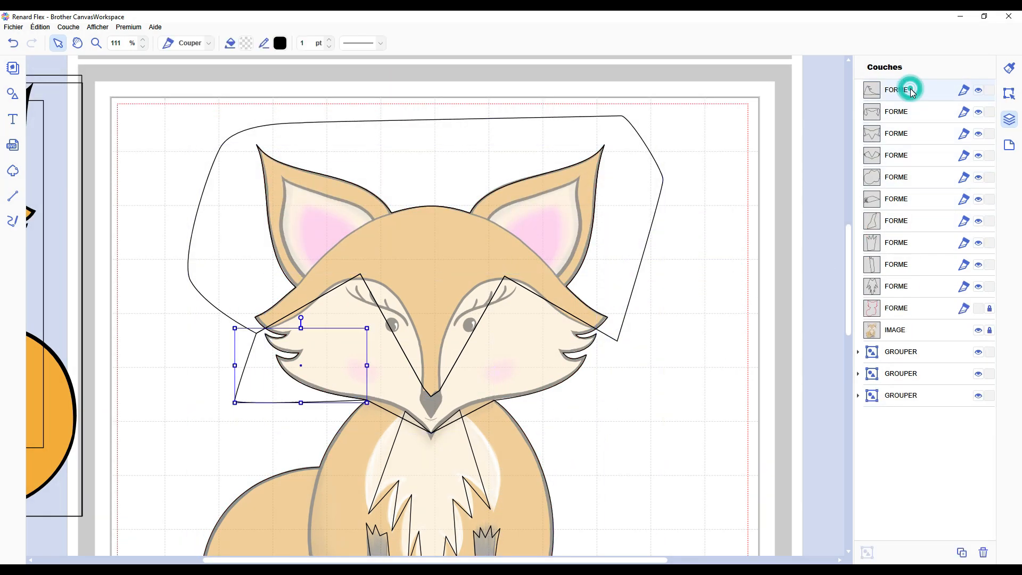
{"action": "key", "text": "Delete"}
{"action": "left_click", "coordinate": [906, 90]}
{"action": "key", "text": "Delete"}
- Colour the three remaining head, face and body pieces red and hide all unlocked shapes except the head piece
{"action": "left_click", "coordinate": [905, 91]}
{"action": "left_click", "coordinate": [901, 112]}
{"action": "left_click", "coordinate": [899, 134]}
{"action": "scroll", "coordinate": [728, 237], "scroll_direction": "down", "scroll_amount": 5}
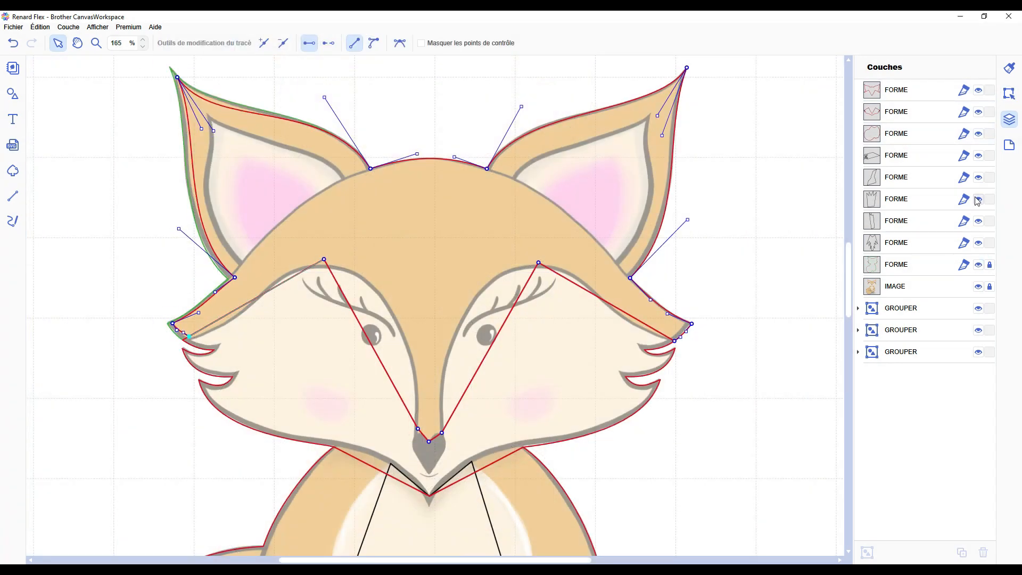
{"action": "left_click", "coordinate": [978, 112]}
{"action": "left_click", "coordinate": [979, 134]}
- Move the head piece's points at the ear tips, ear bases and right cheek inward from the outer outline
{"action": "double_click", "coordinate": [686, 68]}
{"action": "scroll", "coordinate": [686, 94], "scroll_direction": "up", "scroll_amount": 1}
{"action": "left_click_drag", "start_coordinate": [370, 194], "coordinate": [369, 201]}
{"action": "left_click_drag", "start_coordinate": [487, 194], "coordinate": [489, 199]}
{"action": "left_click_drag", "start_coordinate": [630, 304], "coordinate": [624, 303]}
{"action": "left_click_drag", "start_coordinate": [691, 349], "coordinate": [669, 363]}
{"action": "left_click_drag", "start_coordinate": [687, 94], "coordinate": [677, 109]}
{"action": "left_click_drag", "start_coordinate": [488, 198], "coordinate": [489, 202]}
- Select the points along the head piece's lower edge from cheek to cheek and convert them to curve points
{"action": "scroll", "coordinate": [461, 430], "scroll_direction": "up", "scroll_amount": 2}
{"action": "left_click", "coordinate": [136, 374]}
{"action": "left_click", "coordinate": [300, 280], "text": "shift"}
{"action": "left_click", "coordinate": [414, 486], "text": "shift"}
{"action": "left_click", "coordinate": [428, 503], "text": "shift"}
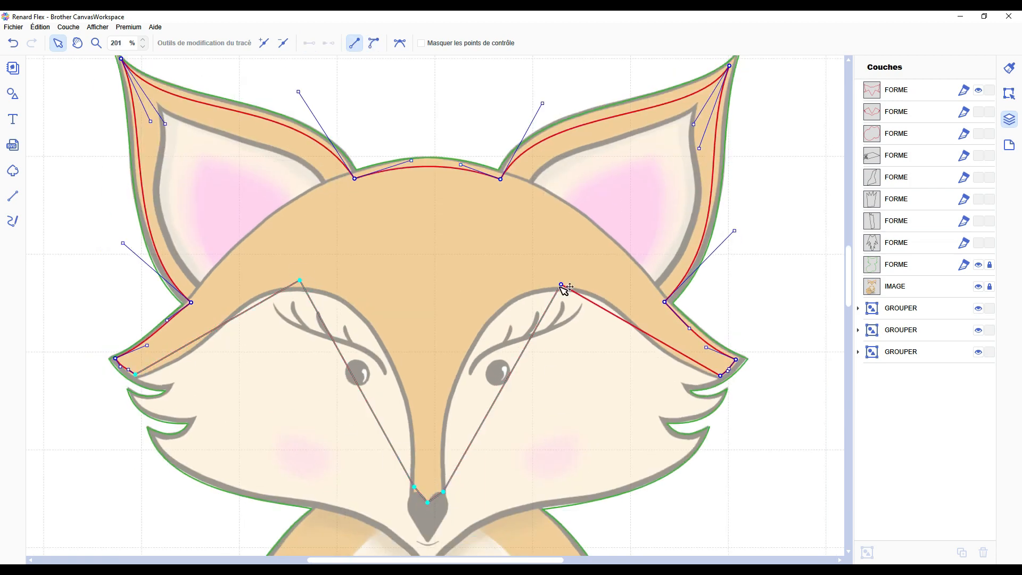
{"action": "left_click", "coordinate": [561, 284], "text": "shift"}
{"action": "left_click", "coordinate": [721, 376], "text": "shift"}
{"action": "left_click", "coordinate": [373, 43]}
- Curve the head piece's two short bottom segments to follow the heart-shaped top of the nose
{"action": "scroll", "coordinate": [427, 341], "scroll_direction": "up", "scroll_amount": 9}
{"action": "scroll", "coordinate": [422, 330], "scroll_direction": "down", "scroll_amount": 6}
{"action": "mouse_move", "coordinate": [386, 290]}
{"action": "left_mouse_down"}
{"action": "mouse_move", "coordinate": [386, 304]}
{"action": "mouse_move", "coordinate": [401, 300]}
{"action": "left_mouse_up"}
{"action": "left_click_drag", "start_coordinate": [454, 303], "coordinate": [426, 315]}
{"action": "scroll", "coordinate": [389, 328], "scroll_direction": "down", "scroll_amount": 2}
{"action": "scroll", "coordinate": [389, 327], "scroll_direction": "up", "scroll_amount": 3}
- Curve the head piece's edge from above the left eye down to the nose and adjust the point above the eye
{"action": "left_click_drag", "start_coordinate": [252, 237], "coordinate": [432, 146]}
{"action": "left_click_drag", "start_coordinate": [180, 106], "coordinate": [173, 116]}
{"action": "left_click_drag", "start_coordinate": [323, 378], "coordinate": [399, 409]}
{"action": "left_click_drag", "start_coordinate": [427, 154], "coordinate": [375, 128]}
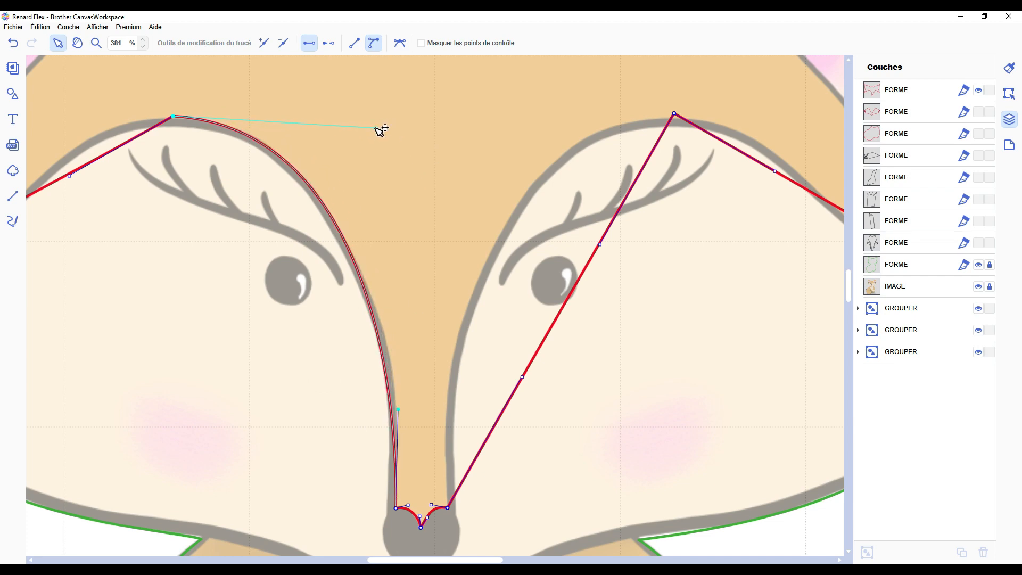
{"action": "left_click_drag", "start_coordinate": [398, 410], "coordinate": [410, 401]}
- Curve the head piece's edge from above the left eye to the left cheek tip and adjust the cheek segments
{"action": "scroll", "coordinate": [409, 396], "scroll_direction": "left", "scroll_amount": 8}
{"action": "left_click_drag", "start_coordinate": [371, 176], "coordinate": [355, 119]}
{"action": "left_click_drag", "start_coordinate": [274, 223], "coordinate": [260, 280]}
{"action": "left_click_drag", "start_coordinate": [353, 124], "coordinate": [344, 113]}
{"action": "left_click_drag", "start_coordinate": [260, 280], "coordinate": [313, 262]}
{"action": "left_click_drag", "start_coordinate": [131, 254], "coordinate": [139, 258]}
{"action": "left_click_drag", "start_coordinate": [230, 181], "coordinate": [248, 180]}
{"action": "mouse_move", "coordinate": [199, 233]}
{"action": "left_mouse_down"}
{"action": "mouse_move", "coordinate": [199, 203]}
{"action": "mouse_move", "coordinate": [235, 205]}
{"action": "left_mouse_up"}
- Add a point to the head piece and draw a closed shape covering its left half from the nose centre upward
{"action": "scroll", "coordinate": [198, 232], "scroll_direction": "up", "scroll_amount": 6}
{"action": "scroll", "coordinate": [197, 232], "scroll_direction": "down", "scroll_amount": 1}
{"action": "scroll", "coordinate": [162, 165], "scroll_direction": "down", "scroll_amount": 1}
{"action": "scroll", "coordinate": [568, 421], "scroll_direction": "right", "scroll_amount": 6}
{"action": "left_click", "coordinate": [396, 270]}
{"action": "left_click", "coordinate": [263, 43]}
{"action": "scroll", "coordinate": [436, 148], "scroll_direction": "down", "scroll_amount": 10}
{"action": "left_click", "coordinate": [13, 196]}
{"action": "left_click", "coordinate": [418, 406]}
{"action": "left_click", "coordinate": [416, 110]}
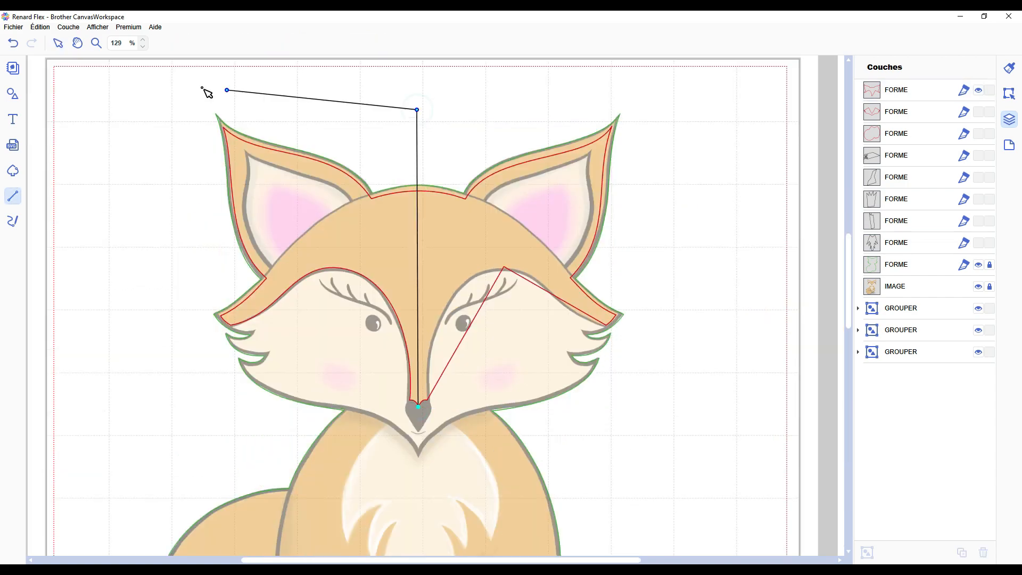
{"action": "left_click", "coordinate": [202, 88]}
{"action": "left_click", "coordinate": [121, 257]}
{"action": "left_click", "coordinate": [192, 426]}
{"action": "left_click", "coordinate": [418, 407]}
- Replace the head piece's right half with a mirrored red copy of the left, align the halves vertically and join them
{"action": "left_click", "coordinate": [451, 249], "text": "shift"}
{"action": "left_click", "coordinate": [279, 45]}
{"action": "left_click", "coordinate": [1010, 94]}
{"action": "left_click", "coordinate": [891, 331]}
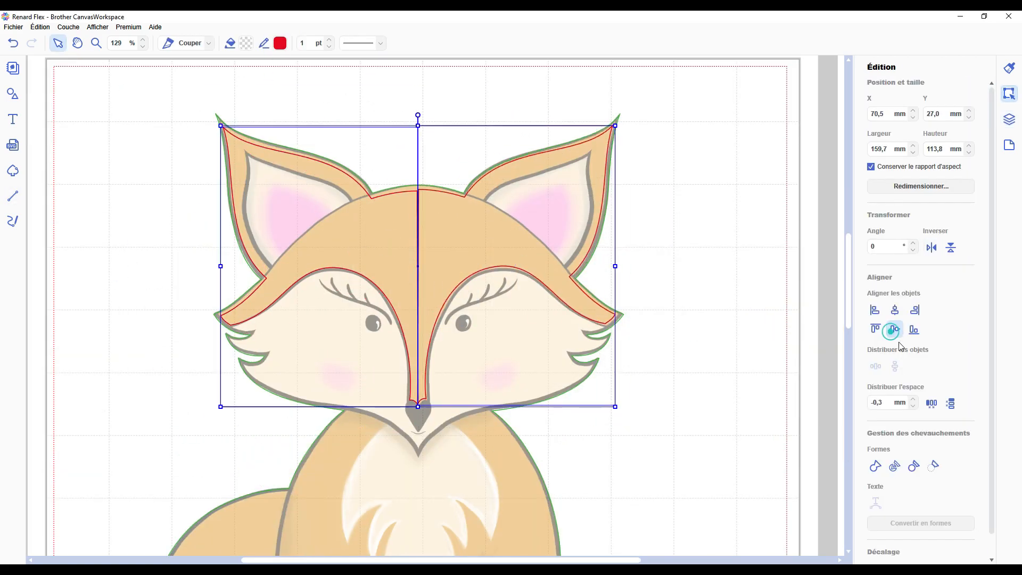
{"action": "scroll", "coordinate": [401, 274], "scroll_direction": "up", "scroll_amount": 5}
{"action": "double_click", "coordinate": [417, 255]}
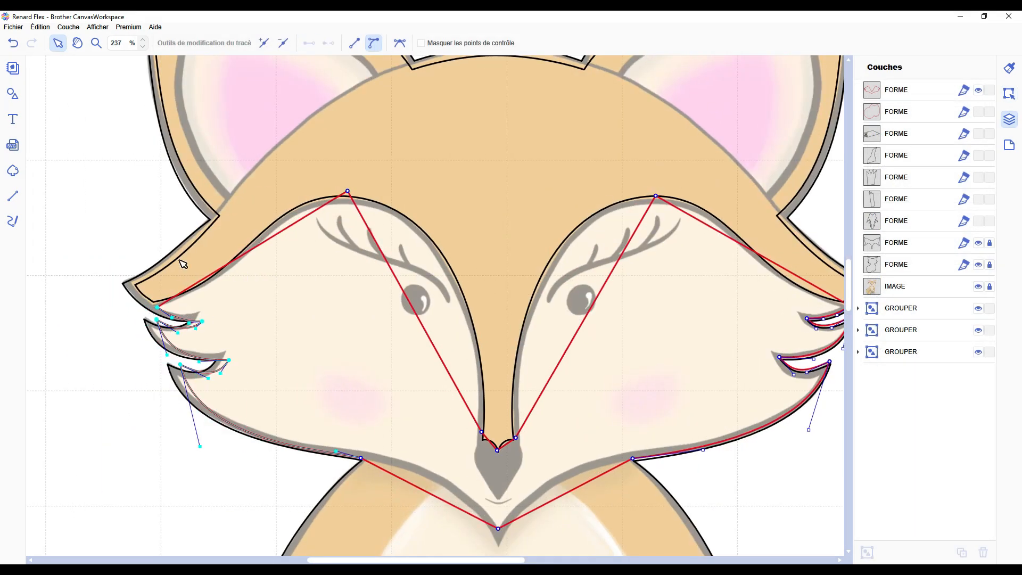
- Convert the face piece's straight segments to curves and move the point above the left eye onto the drawing
{"action": "scroll", "coordinate": [183, 262], "scroll_direction": "up", "scroll_amount": 2}
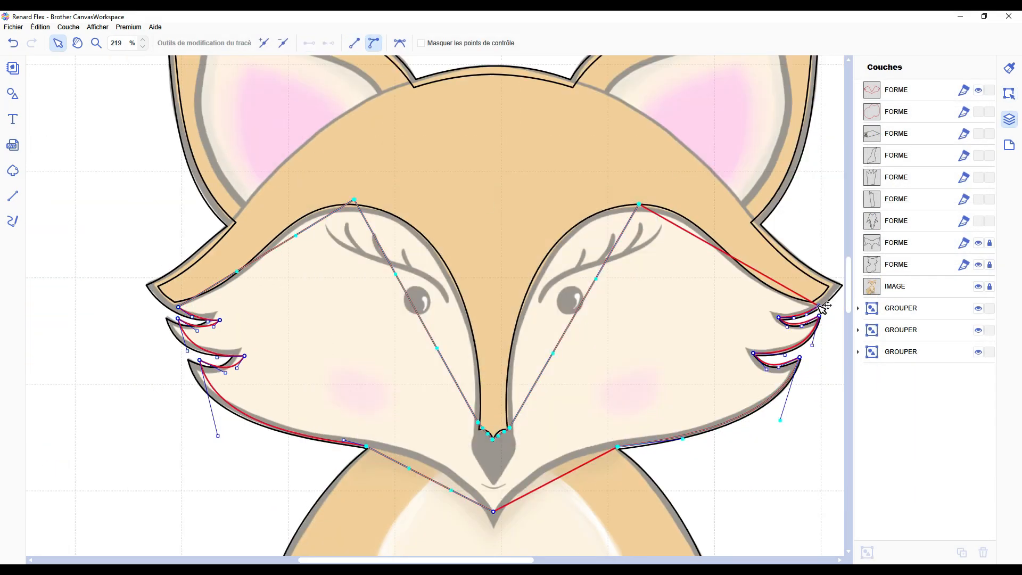
{"action": "left_click", "coordinate": [819, 306]}
{"action": "scroll", "coordinate": [208, 313], "scroll_direction": "up", "scroll_amount": 2}
{"action": "scroll", "coordinate": [337, 322], "scroll_direction": "up", "scroll_amount": 2}
{"action": "left_click_drag", "start_coordinate": [301, 165], "coordinate": [308, 185]}
{"action": "scroll", "coordinate": [308, 185], "scroll_direction": "down", "scroll_amount": 6}
- Move the face piece's nose points to the nose's lower tip and left side and curve both sides around it
{"action": "left_click_drag", "start_coordinate": [531, 381], "coordinate": [533, 458]}
{"action": "left_click_drag", "start_coordinate": [506, 353], "coordinate": [500, 373]}
{"action": "left_click_drag", "start_coordinate": [508, 382], "coordinate": [484, 402]}
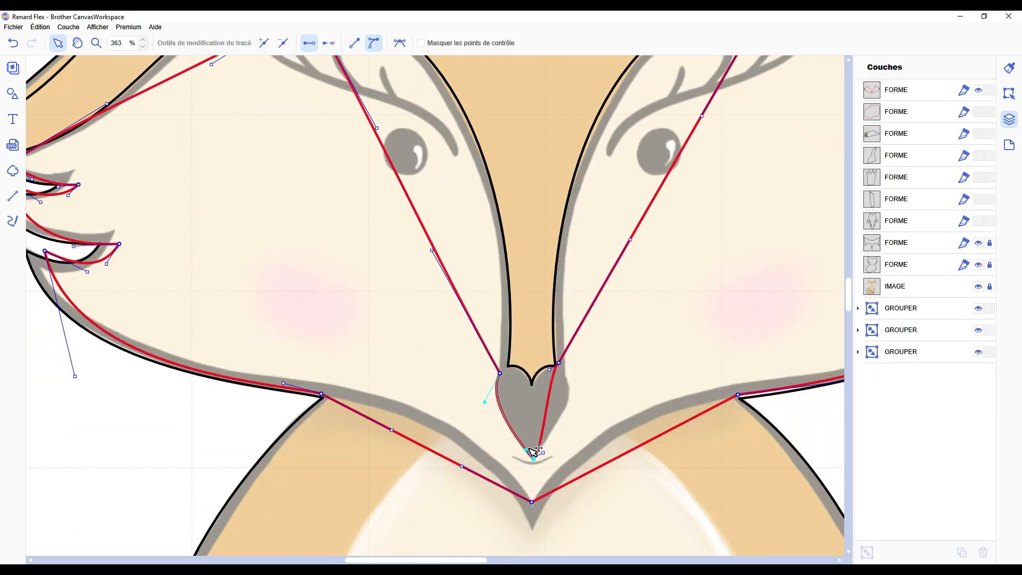
{"action": "left_click_drag", "start_coordinate": [559, 363], "coordinate": [579, 405]}
{"action": "left_click_drag", "start_coordinate": [542, 453], "coordinate": [544, 440]}
- Adjust the face piece's point above the right eye and curve the edge from above the left eye to the nose
{"action": "scroll", "coordinate": [704, 336], "scroll_direction": "up", "scroll_amount": 3}
{"action": "left_click_drag", "start_coordinate": [774, 146], "coordinate": [766, 157]}
{"action": "scroll", "coordinate": [341, 202], "scroll_direction": "down", "scroll_amount": 1}
{"action": "left_click_drag", "start_coordinate": [431, 353], "coordinate": [505, 259]}
{"action": "left_click_drag", "start_coordinate": [377, 231], "coordinate": [429, 120]}
{"action": "left_click_drag", "start_coordinate": [506, 259], "coordinate": [515, 266]}
- Curve the face piece's upper edge from above the left eye to the left cheek
{"action": "left_click_drag", "start_coordinate": [211, 167], "coordinate": [202, 97]}
{"action": "left_click_drag", "start_coordinate": [366, 559], "coordinate": [317, 559]}
{"action": "left_click_drag", "start_coordinate": [389, 206], "coordinate": [442, 239]}
{"action": "left_click_drag", "start_coordinate": [485, 97], "coordinate": [468, 90]}
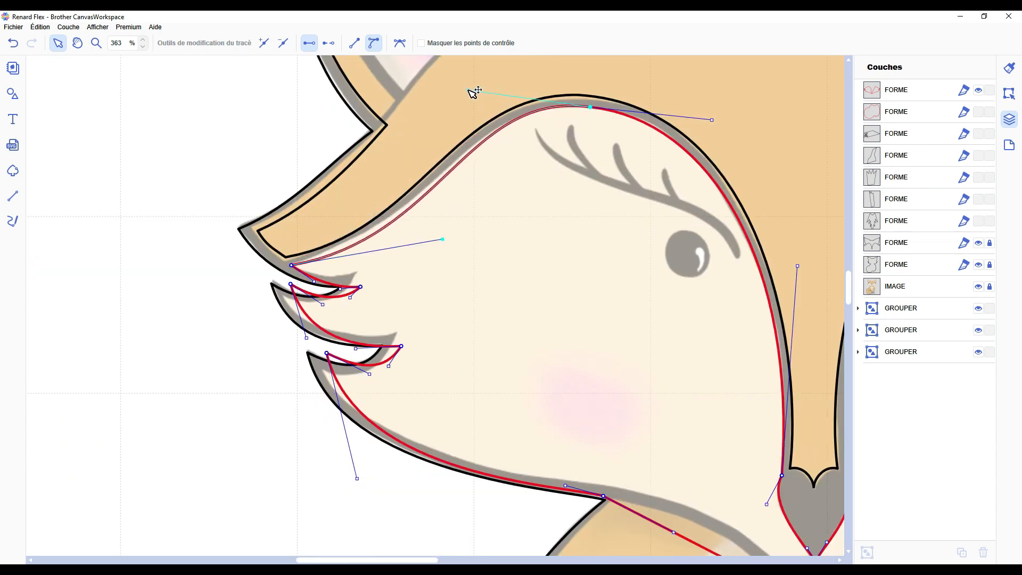
- Move the face piece's left cheek tuft points onto the fur lines and adjust the curves between them
{"action": "left_click_drag", "start_coordinate": [360, 287], "coordinate": [359, 271]}
{"action": "left_click_drag", "start_coordinate": [290, 284], "coordinate": [350, 313]}
{"action": "left_click_drag", "start_coordinate": [401, 346], "coordinate": [398, 332]}
{"action": "left_click_drag", "start_coordinate": [302, 351], "coordinate": [302, 335]}
{"action": "left_click_drag", "start_coordinate": [351, 334], "coordinate": [323, 370]}
{"action": "left_click_drag", "start_coordinate": [365, 391], "coordinate": [371, 386]}
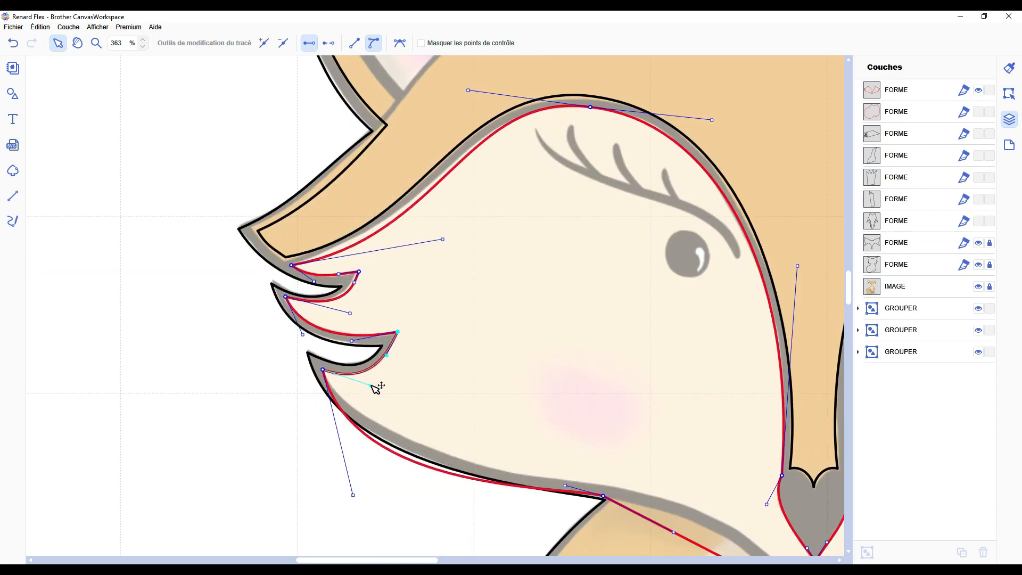
- Curve the face piece's left jaw down to the chin, delete the extra neck point and adjust the chin point
{"action": "scroll", "coordinate": [371, 387], "scroll_direction": "down", "scroll_amount": 2}
{"action": "left_click_drag", "start_coordinate": [604, 393], "coordinate": [604, 380]}
{"action": "left_click_drag", "start_coordinate": [352, 392], "coordinate": [364, 362]}
{"action": "left_click_drag", "start_coordinate": [366, 560], "coordinate": [415, 560]}
{"action": "mouse_move", "coordinate": [457, 415]}
{"action": "left_mouse_down"}
{"action": "mouse_move", "coordinate": [464, 374]}
{"action": "mouse_move", "coordinate": [441, 296]}
{"action": "left_mouse_up"}
{"action": "left_click", "coordinate": [319, 328]}
{"action": "key", "text": "Delete"}
{"action": "left_click_drag", "start_coordinate": [528, 451], "coordinate": [529, 454]}
{"action": "left_click", "coordinate": [434, 410]}
- Draw a closed shape covering the face piece's left half, starting at the chin and running up the centre line
{"action": "scroll", "coordinate": [433, 410], "scroll_direction": "down", "scroll_amount": 6}
{"action": "left_click", "coordinate": [13, 196]}
{"action": "left_click", "coordinate": [483, 380]}
{"action": "left_click", "coordinate": [482, 99]}
{"action": "left_click", "coordinate": [164, 100]}
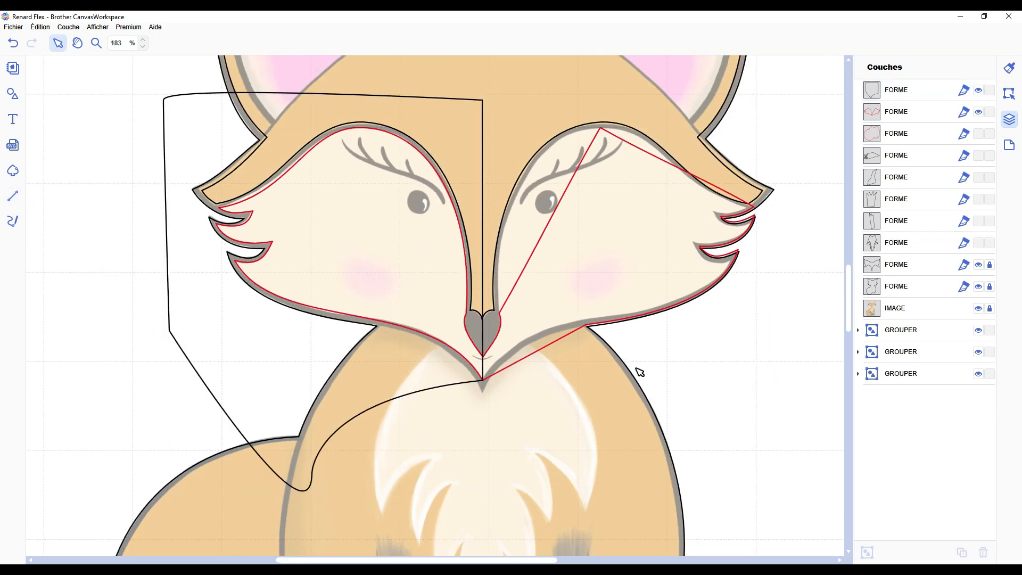
- Keep only the face piece's left half and place a horizontally mirrored copy on the right side of the face
{"action": "left_click", "coordinate": [908, 91]}
{"action": "key", "text": "Delete"}
{"action": "left_click", "coordinate": [280, 43]}
{"action": "left_click", "coordinate": [591, 361]}
{"action": "left_click", "coordinate": [1009, 94]}
{"action": "left_click", "coordinate": [932, 247]}
{"action": "left_click_drag", "start_coordinate": [378, 281], "coordinate": [617, 253]}
{"action": "left_click", "coordinate": [403, 222], "text": "shift"}
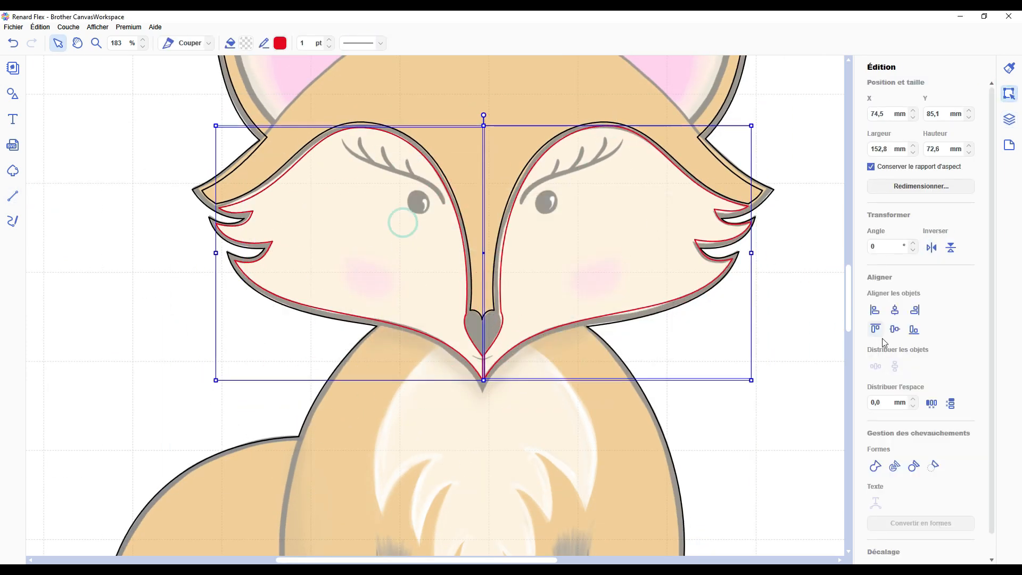
- Align the two face halves at their middles, join them with 0,0 mm spacing and merge them into one shape
{"action": "left_click", "coordinate": [895, 329]}
{"action": "left_click", "coordinate": [932, 404]}
{"action": "scroll", "coordinate": [611, 410], "scroll_direction": "up", "scroll_amount": 5}
{"action": "left_click", "coordinate": [609, 380]}
{"action": "double_click", "coordinate": [586, 414]}
{"action": "left_click", "coordinate": [588, 453]}
{"action": "left_click", "coordinate": [609, 368]}
{"action": "left_click", "coordinate": [437, 293], "text": "shift"}
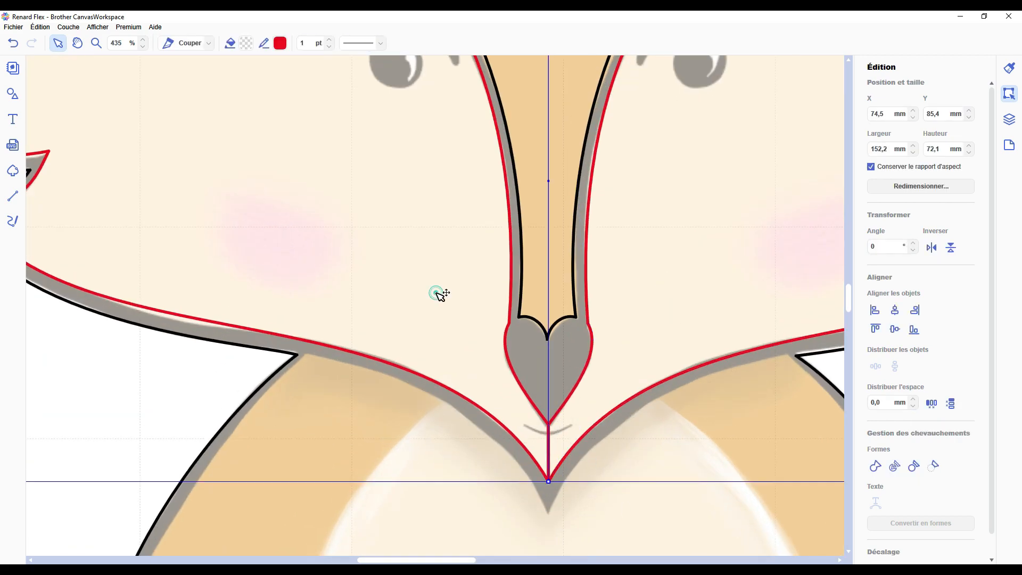
{"action": "left_click", "coordinate": [875, 466]}
- Colour the merged face outline black, move its layer directly below the head piece and lock it
{"action": "scroll", "coordinate": [486, 137], "scroll_direction": "down", "scroll_amount": 5}
{"action": "scroll", "coordinate": [486, 136], "scroll_direction": "up", "scroll_amount": 2}
{"action": "left_click", "coordinate": [1009, 119]}
{"action": "scroll", "coordinate": [784, 241], "scroll_direction": "down", "scroll_amount": 1}
{"action": "scroll", "coordinate": [636, 406], "scroll_direction": "up", "scroll_amount": 3}
{"action": "scroll", "coordinate": [637, 406], "scroll_direction": "down", "scroll_amount": 1}
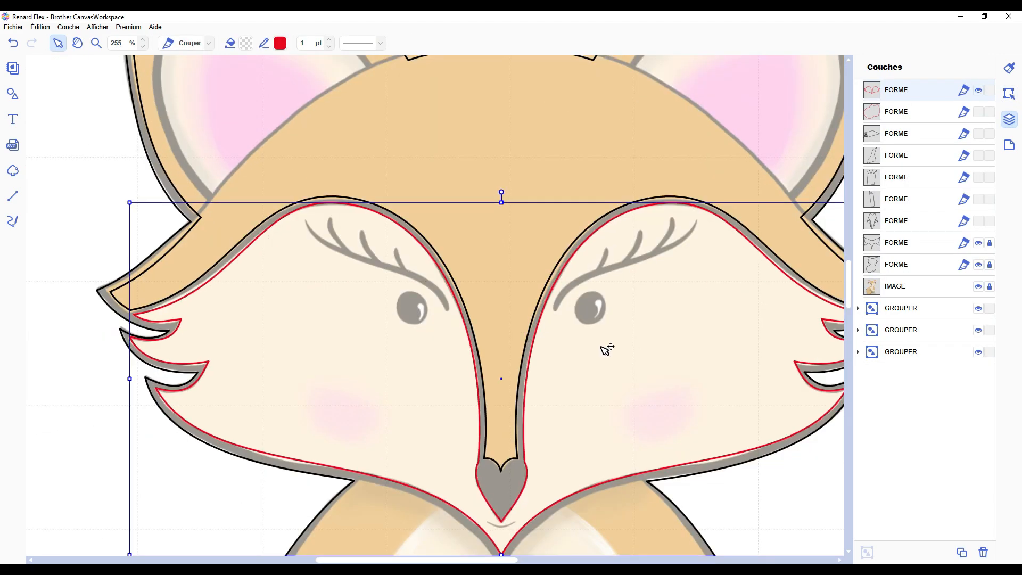
{"action": "left_click", "coordinate": [280, 43]}
{"action": "left_click_drag", "start_coordinate": [924, 90], "coordinate": [929, 254]}
{"action": "left_click", "coordinate": [990, 243]}
- Draw a closed triangle over the left ear's inner area and convert all its segments to curves
{"action": "left_click", "coordinate": [13, 196]}
{"action": "left_click", "coordinate": [241, 147]}
{"action": "left_click", "coordinate": [278, 304]}
{"action": "left_click", "coordinate": [389, 215]}
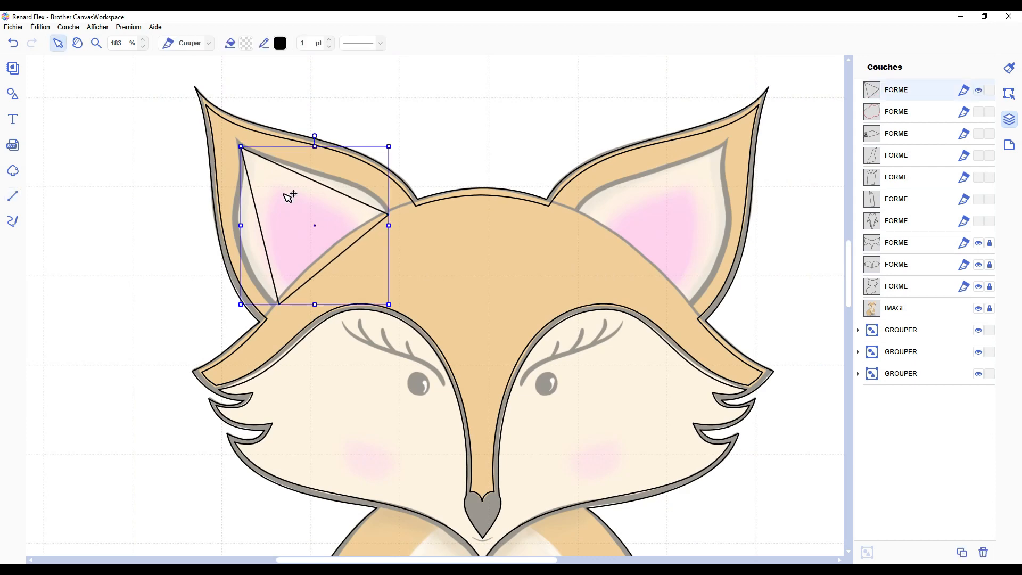
{"action": "double_click", "coordinate": [287, 197]}
{"action": "key", "text": "ctrl+a"}
{"action": "left_click", "coordinate": [374, 43]}
{"action": "scroll", "coordinate": [315, 187], "scroll_direction": "up", "scroll_amount": 4}
{"action": "left_click_drag", "start_coordinate": [341, 560], "coordinate": [378, 560]}
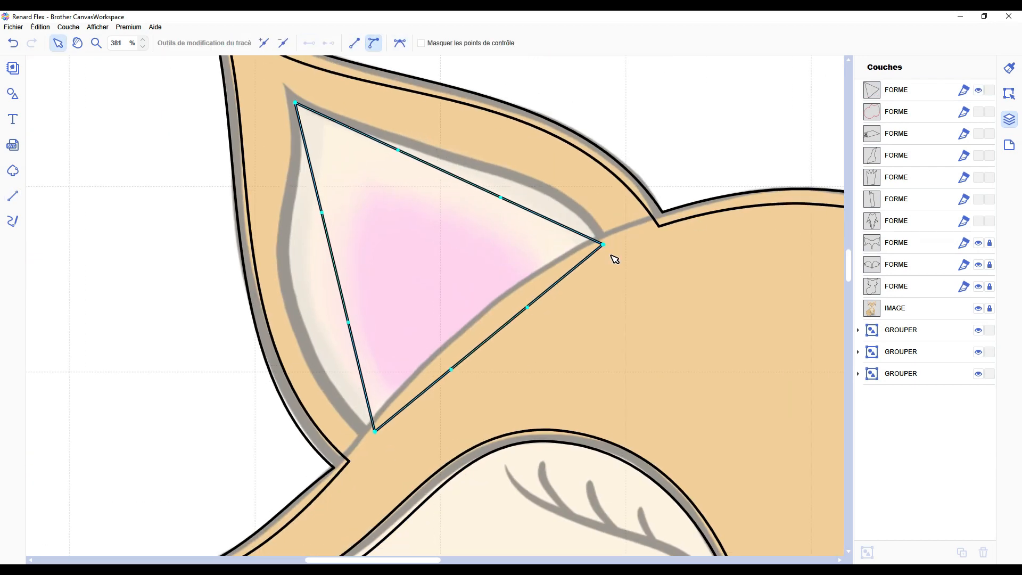
- Fit the inner ear piece's corner and three curved sides to the left ear's grey lines
{"action": "left_click_drag", "start_coordinate": [603, 244], "coordinate": [609, 246]}
{"action": "left_click_drag", "start_coordinate": [348, 322], "coordinate": [244, 312]}
{"action": "left_click_drag", "start_coordinate": [322, 213], "coordinate": [317, 187]}
{"action": "left_click_drag", "start_coordinate": [244, 313], "coordinate": [237, 303]}
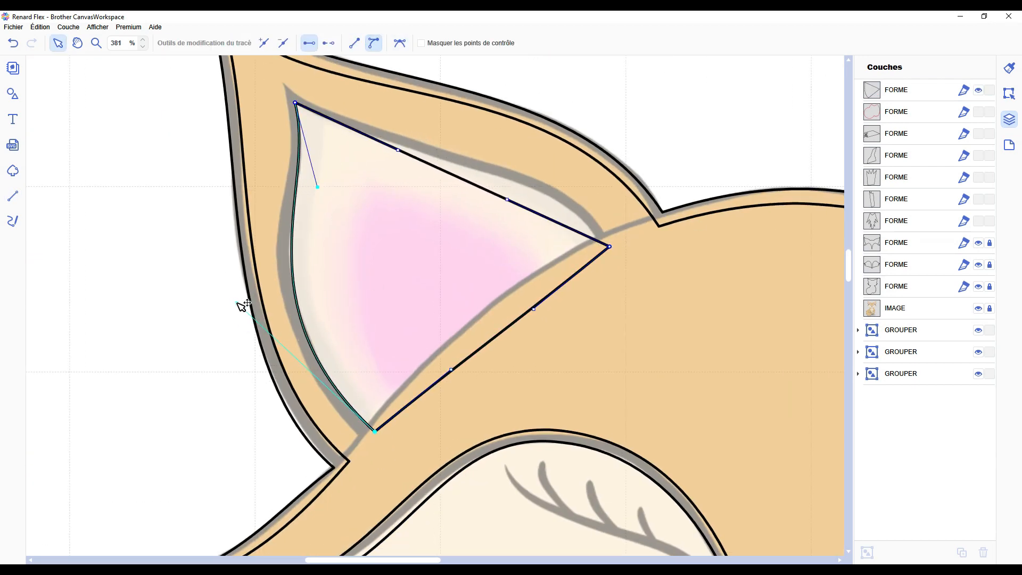
{"action": "left_click_drag", "start_coordinate": [506, 199], "coordinate": [545, 160]}
{"action": "left_click_drag", "start_coordinate": [398, 151], "coordinate": [424, 173]}
{"action": "left_click_drag", "start_coordinate": [533, 310], "coordinate": [517, 286]}
{"action": "left_click_drag", "start_coordinate": [452, 370], "coordinate": [431, 366]}
- Finish editing the left inner ear piece and duplicate it
{"action": "left_click", "coordinate": [682, 334]}
{"action": "scroll", "coordinate": [681, 334], "scroll_direction": "down", "scroll_amount": 5}
{"action": "key", "text": "ctrl+c"}
{"action": "key", "text": "ctrl+v"}
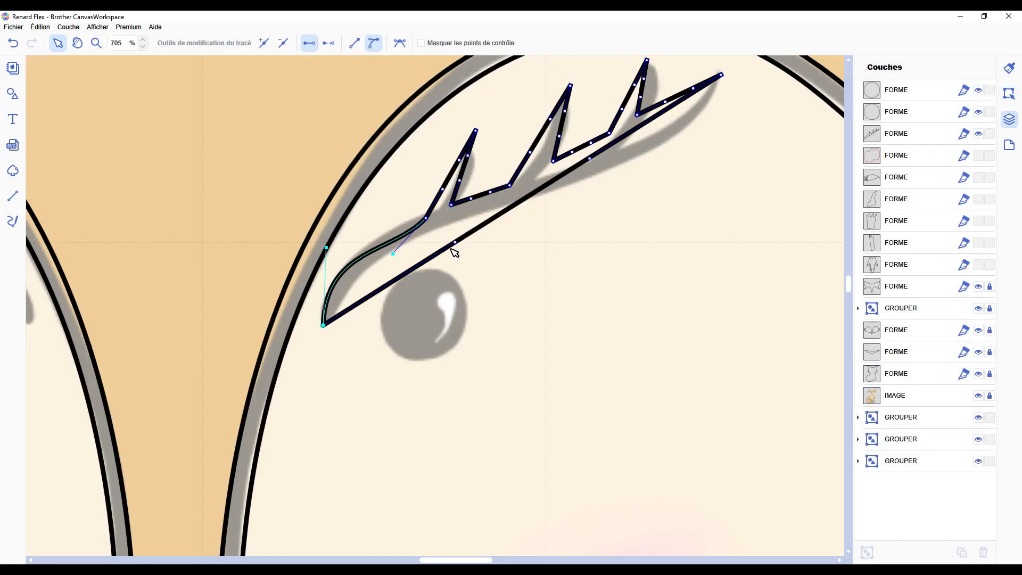
- Curve the lower edge of the right eye's eyelash shape along the grey lid line
{"action": "left_click_drag", "start_coordinate": [719, 76], "coordinate": [687, 188]}
{"action": "left_click_drag", "start_coordinate": [323, 325], "coordinate": [382, 198]}
{"action": "left_click_drag", "start_coordinate": [686, 188], "coordinate": [662, 213]}
- Curve the two outermost lashes of the right eye's eyelash shape to match the drawing
{"action": "scroll", "coordinate": [673, 205], "scroll_direction": "up", "scroll_amount": 2}
{"action": "left_click_drag", "start_coordinate": [693, 165], "coordinate": [700, 178]}
{"action": "left_click_drag", "start_coordinate": [643, 156], "coordinate": [673, 157]}
{"action": "left_click_drag", "start_coordinate": [624, 207], "coordinate": [646, 202]}
{"action": "left_click_drag", "start_coordinate": [634, 161], "coordinate": [648, 170]}
{"action": "left_click_drag", "start_coordinate": [609, 210], "coordinate": [597, 235]}
{"action": "left_click_drag", "start_coordinate": [609, 211], "coordinate": [642, 187]}
- Reposition and curve the right eye's middle and innermost lashes along the grey strokes
{"action": "left_click_drag", "start_coordinate": [553, 238], "coordinate": [570, 226]}
{"action": "left_click", "coordinate": [355, 43]}
{"action": "mouse_move", "coordinate": [565, 188]}
{"action": "left_mouse_down"}
{"action": "mouse_move", "coordinate": [577, 178]}
{"action": "mouse_move", "coordinate": [565, 172]}
{"action": "left_mouse_up"}
{"action": "left_click", "coordinate": [355, 43]}
{"action": "left_click", "coordinate": [462, 239]}
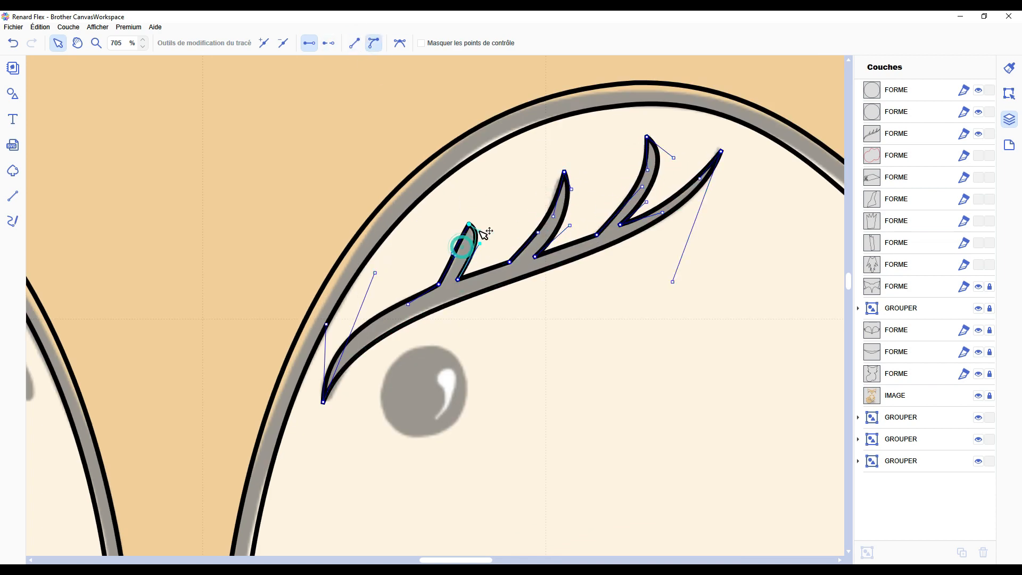
{"action": "scroll", "coordinate": [482, 267], "scroll_direction": "down", "scroll_amount": 2}
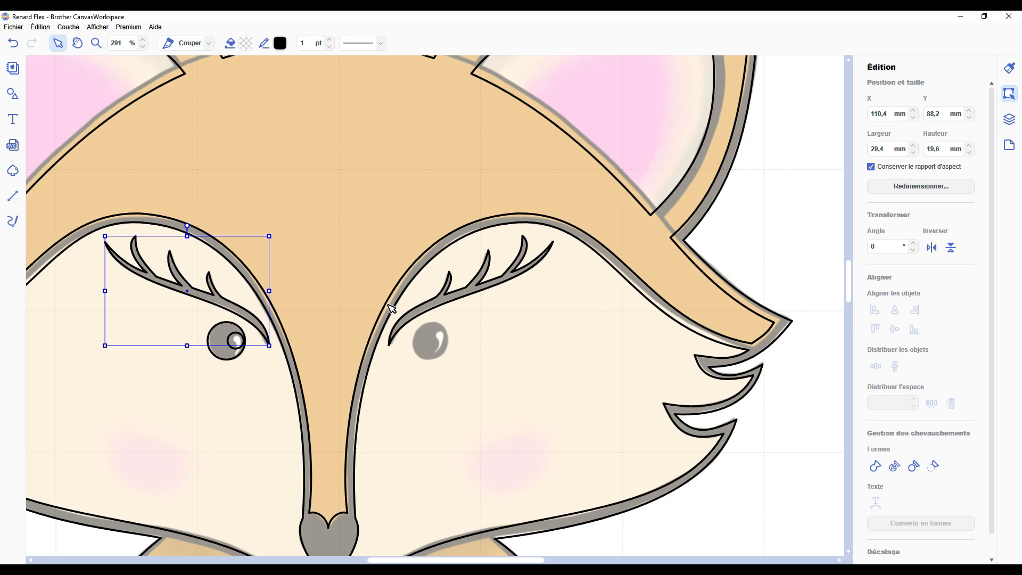
- Group the left and right eyelash shapes and lock the group's layer
{"action": "left_click", "coordinate": [398, 325], "text": "shift"}
{"action": "key", "text": "ctrl+g"}
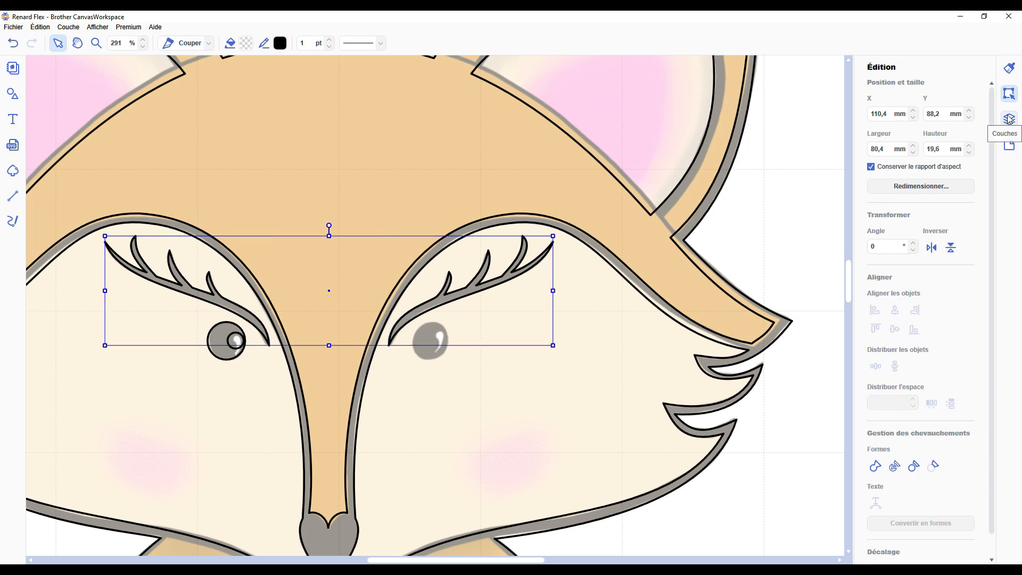
{"action": "left_click", "coordinate": [1010, 119]}
{"action": "left_click", "coordinate": [989, 330]}
- Position the small highlight circle in the left eye and draw a closed triangular tail below it
{"action": "left_click_drag", "start_coordinate": [456, 560], "coordinate": [417, 560]}
{"action": "scroll", "coordinate": [388, 456], "scroll_direction": "up", "scroll_amount": 10}
{"action": "left_click", "coordinate": [388, 396]}
{"action": "left_click_drag", "start_coordinate": [367, 374], "coordinate": [388, 392]}
{"action": "left_click", "coordinate": [13, 196]}
{"action": "left_click", "coordinate": [394, 398]}
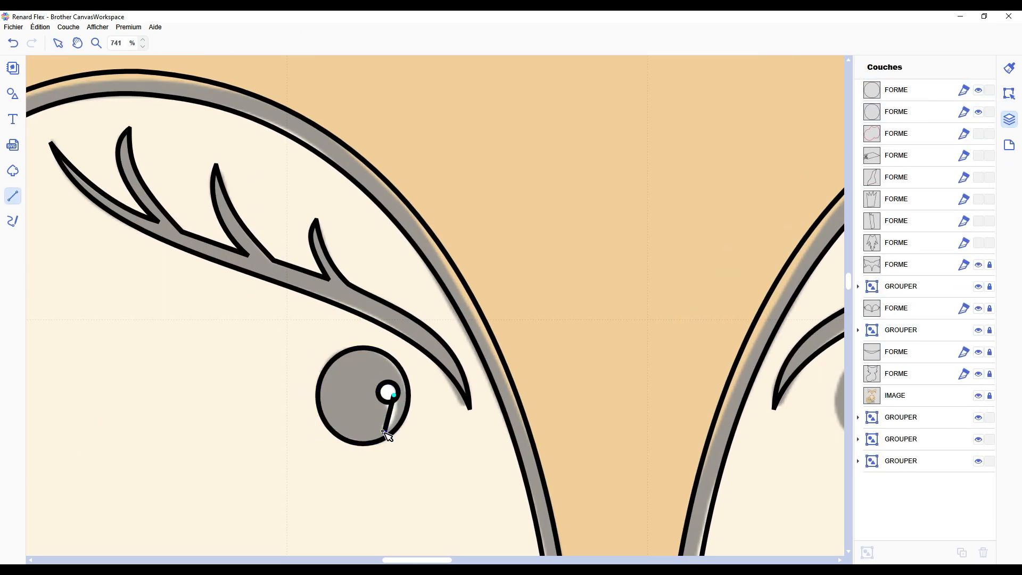
{"action": "left_click", "coordinate": [385, 432]}
{"action": "left_click", "coordinate": [381, 397]}
{"action": "left_click", "coordinate": [394, 398]}
- Curve both sides of the left eye highlight's tail to form a teardrop shape
{"action": "double_click", "coordinate": [390, 388]}
{"action": "scroll", "coordinate": [420, 453], "scroll_direction": "up", "scroll_amount": 4}
{"action": "double_click", "coordinate": [377, 424]}
{"action": "scroll", "coordinate": [379, 426], "scroll_direction": "down", "scroll_amount": 3}
{"action": "left_click", "coordinate": [367, 345]}
{"action": "left_click", "coordinate": [374, 43]}
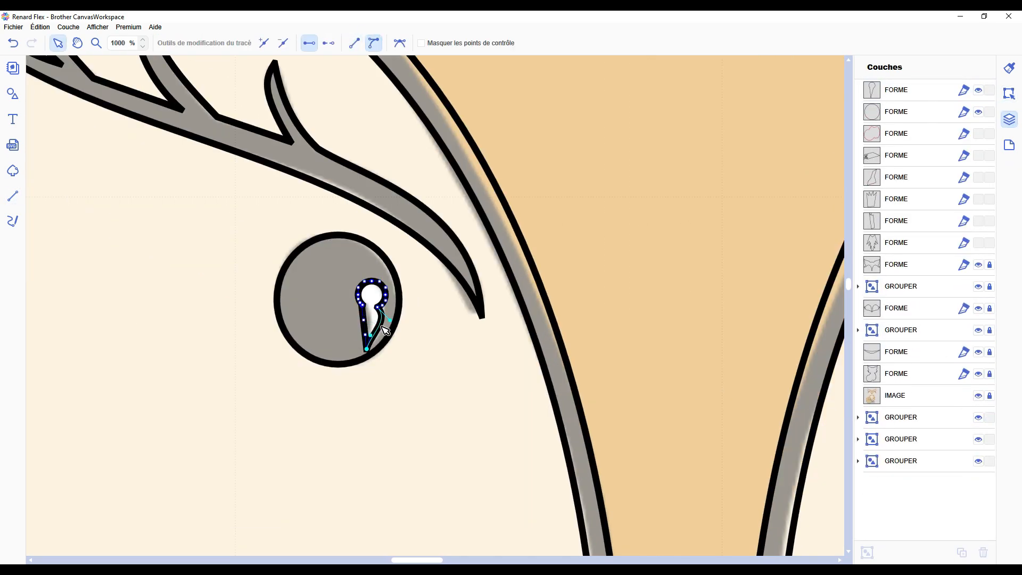
{"action": "left_click_drag", "start_coordinate": [377, 321], "coordinate": [388, 327]}
{"action": "left_click", "coordinate": [363, 304]}
{"action": "left_click", "coordinate": [374, 43]}
{"action": "scroll", "coordinate": [521, 461], "scroll_direction": "down", "scroll_amount": 4}
- Group the left pupil with its highlight and place a copy over the right pupil
{"action": "left_click", "coordinate": [399, 294]}
{"action": "left_click", "coordinate": [384, 297], "text": "shift"}
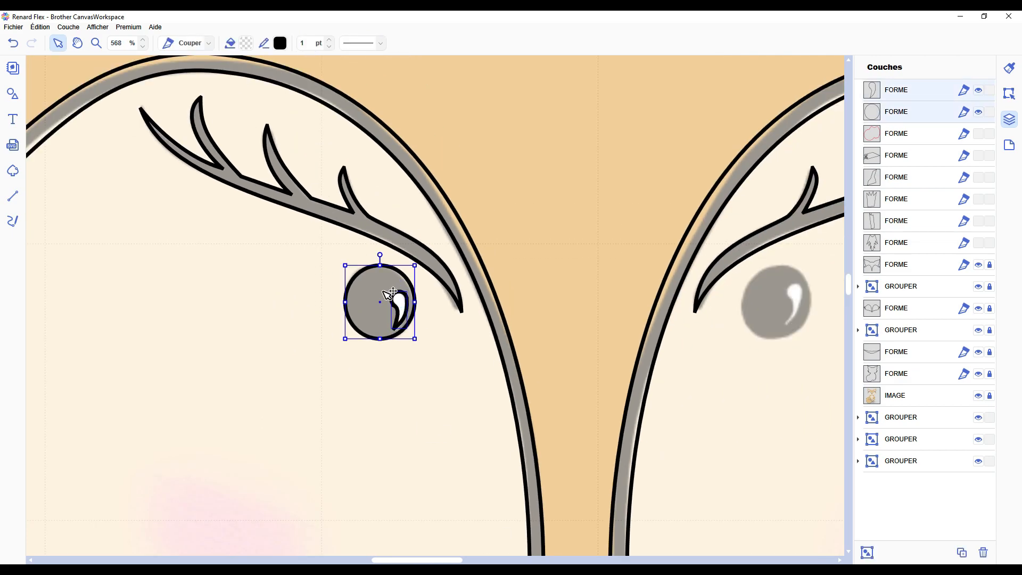
{"action": "key", "text": "ctrl+g"}
{"action": "key", "text": "ctrl+c"}
{"action": "key", "text": "ctrl+v"}
{"action": "double_click", "coordinate": [791, 299]}
{"action": "left_click_drag", "start_coordinate": [465, 370], "coordinate": [791, 299]}
{"action": "left_click", "coordinate": [781, 302]}
{"action": "scroll", "coordinate": [785, 307], "scroll_direction": "down", "scroll_amount": 2}
{"action": "left_click", "coordinate": [857, 91]}
{"action": "left_click", "coordinate": [901, 110]}
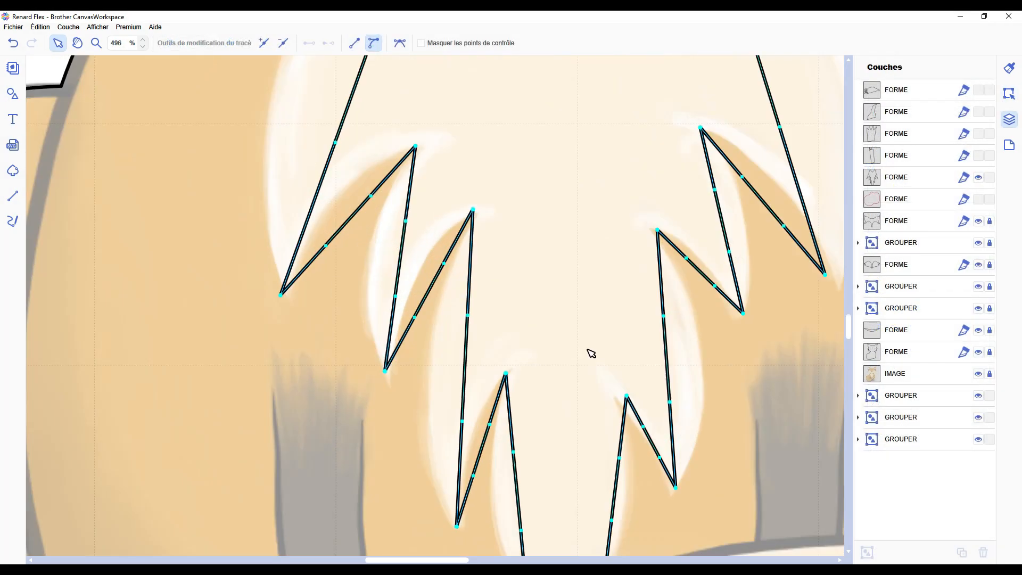
- Fit the chest piece's upper edge to the V-shaped line under the chin
{"action": "scroll", "coordinate": [590, 353], "scroll_direction": "up", "scroll_amount": 5}
{"action": "left_click", "coordinate": [441, 182]}
{"action": "left_click_drag", "start_coordinate": [697, 171], "coordinate": [695, 176]}
{"action": "left_click_drag", "start_coordinate": [609, 265], "coordinate": [651, 210]}
{"action": "left_click_drag", "start_coordinate": [525, 267], "coordinate": [539, 262]}
- Curve the chest piece's outer left side and the inner edge of its first fur tuft
{"action": "scroll", "coordinate": [539, 264], "scroll_direction": "down", "scroll_amount": 3}
{"action": "left_click_drag", "start_coordinate": [384, 186], "coordinate": [273, 161]}
{"action": "left_click_drag", "start_coordinate": [331, 342], "coordinate": [234, 334]}
{"action": "left_click_drag", "start_coordinate": [275, 501], "coordinate": [281, 502]}
{"action": "left_click_drag", "start_coordinate": [328, 451], "coordinate": [366, 365]}
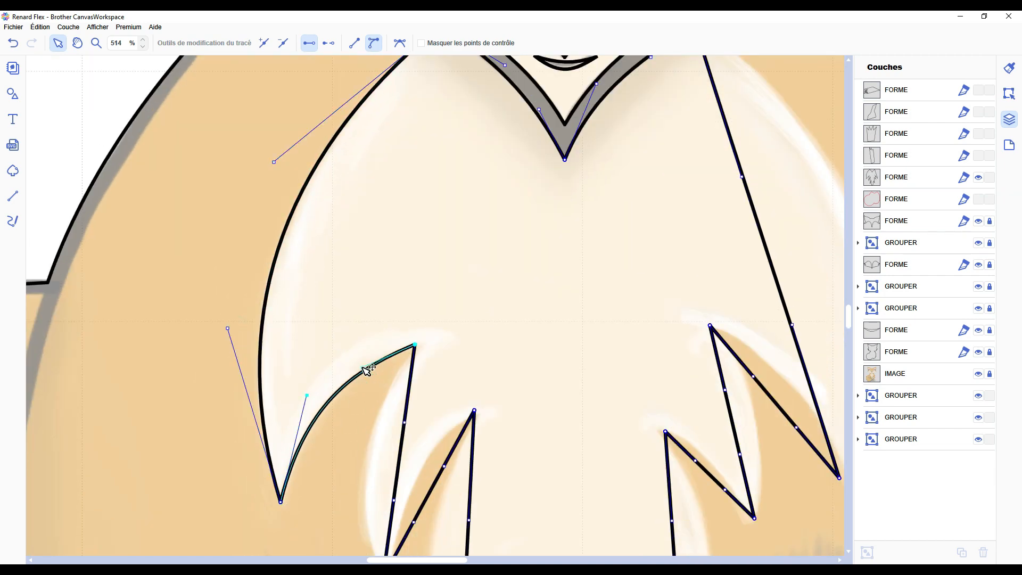
- Curve the chest piece's remaining left fur tufts down to its bottom edge
{"action": "scroll", "coordinate": [373, 262], "scroll_direction": "down", "scroll_amount": 1}
{"action": "scroll", "coordinate": [372, 262], "scroll_direction": "down", "scroll_amount": 1}
{"action": "left_click_drag", "start_coordinate": [403, 291], "coordinate": [435, 264]}
{"action": "scroll", "coordinate": [425, 341], "scroll_direction": "down", "scroll_amount": 2}
{"action": "left_click_drag", "start_coordinate": [469, 341], "coordinate": [423, 398]}
{"action": "left_click_drag", "start_coordinate": [474, 405], "coordinate": [484, 329]}
{"action": "left_click_drag", "start_coordinate": [516, 380], "coordinate": [478, 395]}
{"action": "scroll", "coordinate": [478, 395], "scroll_direction": "down", "scroll_amount": 3}
{"action": "left_click_drag", "start_coordinate": [525, 308], "coordinate": [494, 346]}
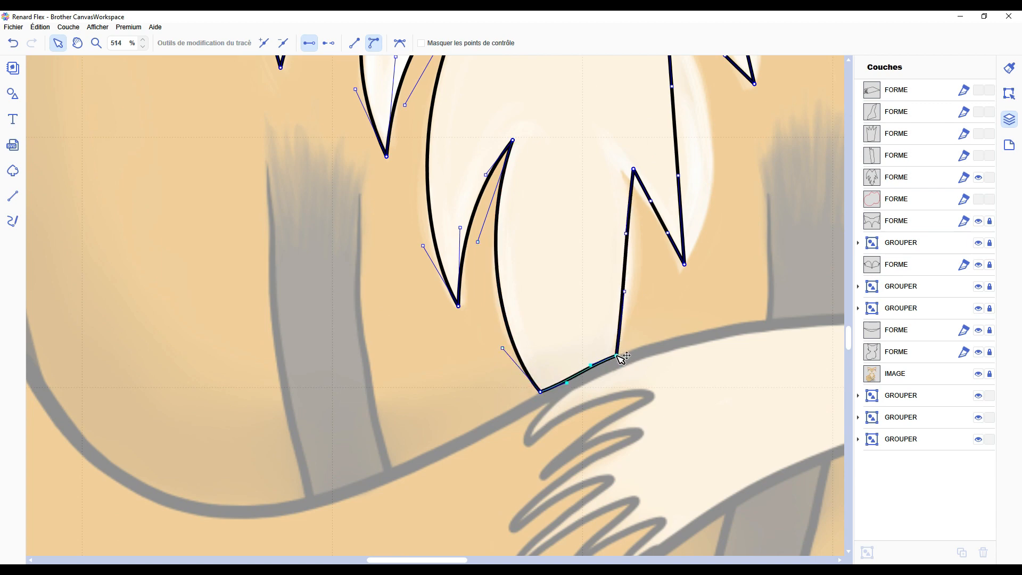
- Curve the chest piece's lower right fur tufts from the bottom edge upward
{"action": "scroll", "coordinate": [639, 349], "scroll_direction": "up", "scroll_amount": 1}
{"action": "left_click_drag", "start_coordinate": [639, 349], "coordinate": [641, 285]}
{"action": "scroll", "coordinate": [641, 286], "scroll_direction": "up", "scroll_amount": 1}
{"action": "left_click", "coordinate": [647, 336]}
{"action": "left_click_drag", "start_coordinate": [647, 336], "coordinate": [662, 332]}
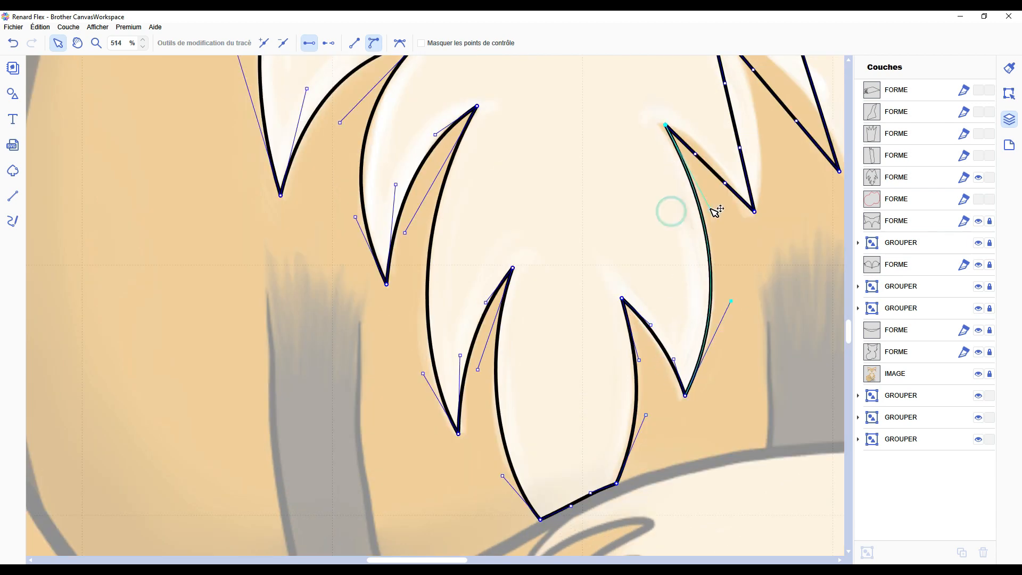
{"action": "left_click_drag", "start_coordinate": [692, 160], "coordinate": [730, 182]}
- Curve the edges of the chest piece's upper right fur tufts to match the drawn fur
{"action": "scroll", "coordinate": [739, 213], "scroll_direction": "up", "scroll_amount": 2}
{"action": "left_click", "coordinate": [732, 282]}
{"action": "left_click_drag", "start_coordinate": [756, 250], "coordinate": [791, 228]}
{"action": "left_click_drag", "start_coordinate": [797, 300], "coordinate": [834, 311]}
{"action": "left_click_drag", "start_coordinate": [727, 263], "coordinate": [776, 255]}
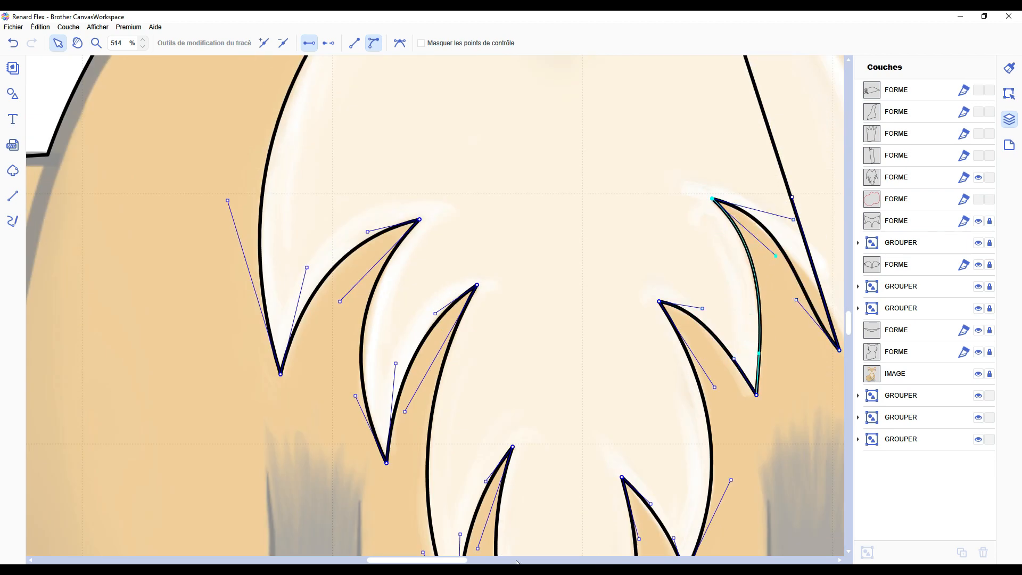
- Curve the chest piece's outer right side up to the neckline and adjust the right half of its V edge
{"action": "scroll", "coordinate": [761, 352], "scroll_direction": "right", "scroll_amount": 4}
{"action": "left_click_drag", "start_coordinate": [510, 197], "coordinate": [645, 189]}
{"action": "left_click", "coordinate": [512, 218]}
{"action": "scroll", "coordinate": [512, 217], "scroll_direction": "up", "scroll_amount": 3}
{"action": "left_click_drag", "start_coordinate": [461, 252], "coordinate": [587, 217]}
{"action": "left_click", "coordinate": [370, 131]}
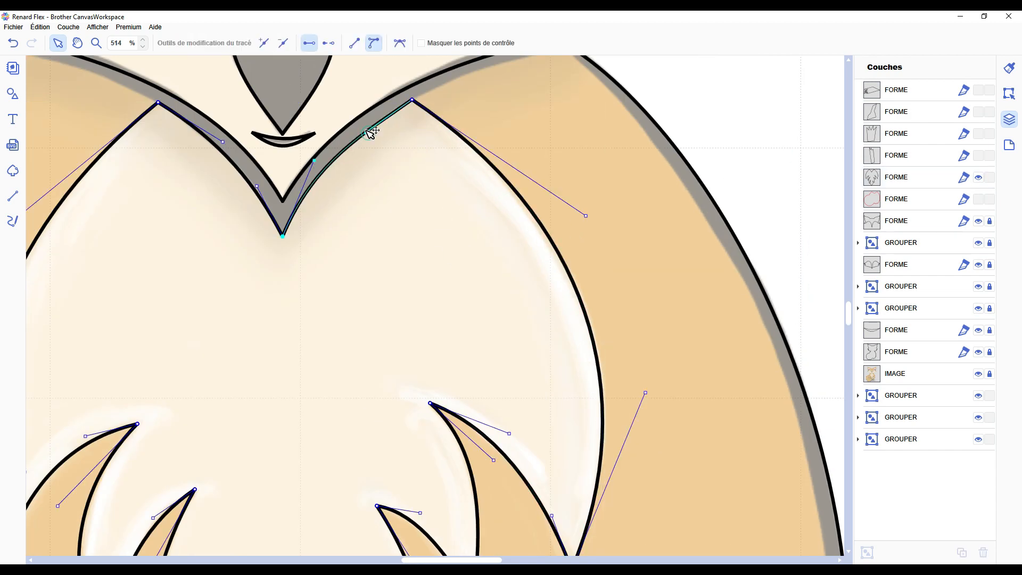
- Curve the tail tip piece's long upper and lower edges and move its lower corner onto the fur line
{"action": "left_click_drag", "start_coordinate": [476, 341], "coordinate": [586, 248]}
{"action": "left_click", "coordinate": [705, 380]}
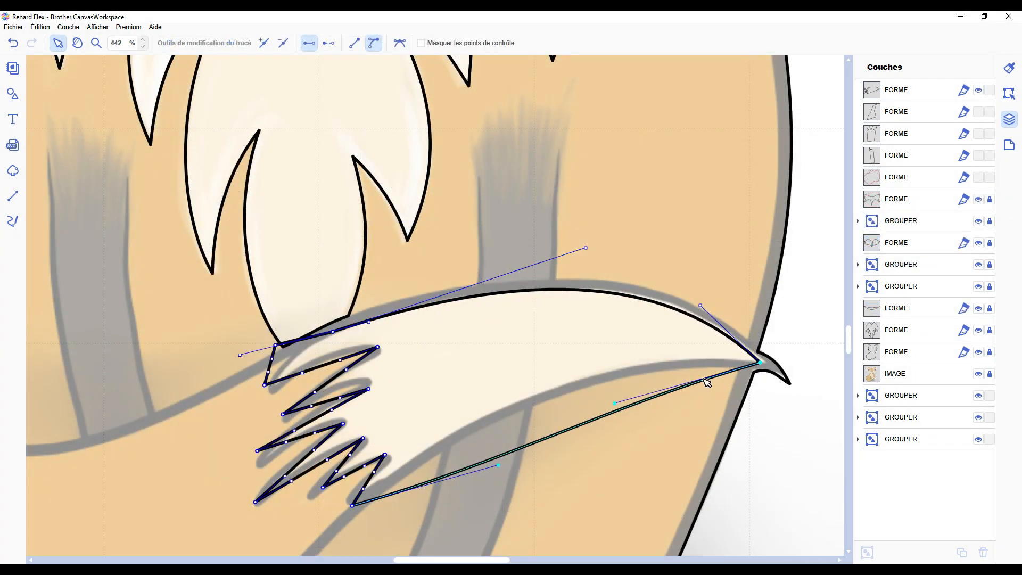
{"action": "left_click_drag", "start_coordinate": [624, 411], "coordinate": [595, 336]}
{"action": "mouse_move", "coordinate": [495, 463]}
{"action": "left_mouse_down"}
{"action": "mouse_move", "coordinate": [492, 434]}
{"action": "mouse_move", "coordinate": [475, 421]}
{"action": "left_mouse_up"}
{"action": "left_click_drag", "start_coordinate": [352, 506], "coordinate": [381, 484]}
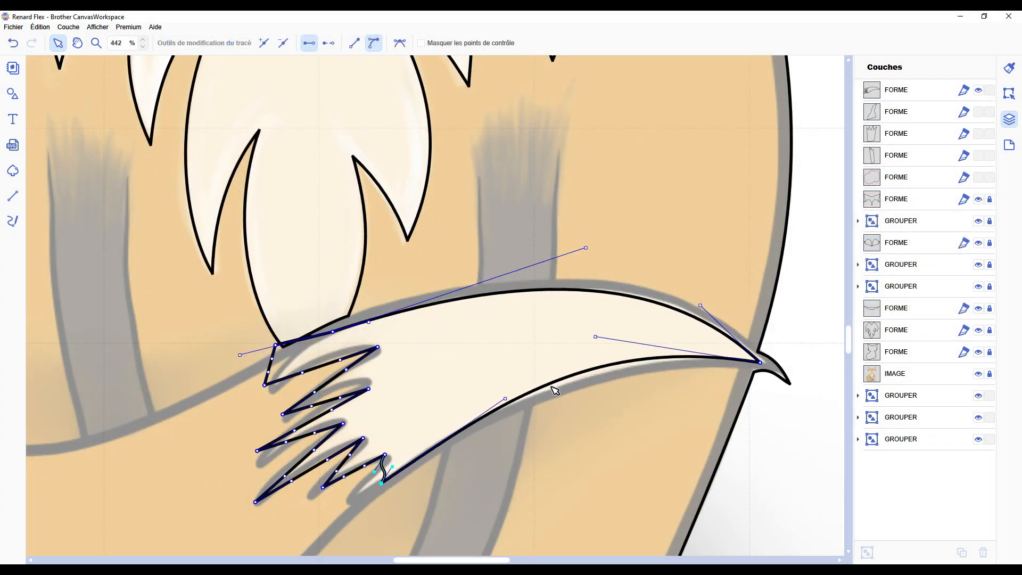
{"action": "left_click_drag", "start_coordinate": [596, 336], "coordinate": [597, 352]}
- Reshape the top fur tuft of the tail tip piece and delete the extra point beside it
{"action": "left_click", "coordinate": [333, 331]}
{"action": "left_click_drag", "start_coordinate": [240, 355], "coordinate": [306, 347]}
{"action": "left_click_drag", "start_coordinate": [275, 345], "coordinate": [224, 362]}
{"action": "left_click_drag", "start_coordinate": [317, 339], "coordinate": [227, 358]}
{"action": "left_click_drag", "start_coordinate": [264, 384], "coordinate": [430, 338]}
{"action": "left_click_drag", "start_coordinate": [224, 362], "coordinate": [282, 369]}
{"action": "left_click", "coordinate": [430, 337]}
{"action": "key", "text": "Delete"}
- Round the tail tip piece's first fur notch and curve both edges leading into it
{"action": "scroll", "coordinate": [430, 337], "scroll_direction": "up", "scroll_amount": 2}
{"action": "left_click_drag", "start_coordinate": [738, 188], "coordinate": [519, 212]}
{"action": "left_click_drag", "start_coordinate": [592, 222], "coordinate": [600, 226]}
{"action": "left_click_drag", "start_coordinate": [535, 248], "coordinate": [591, 212]}
{"action": "left_click_drag", "start_coordinate": [545, 264], "coordinate": [607, 240]}
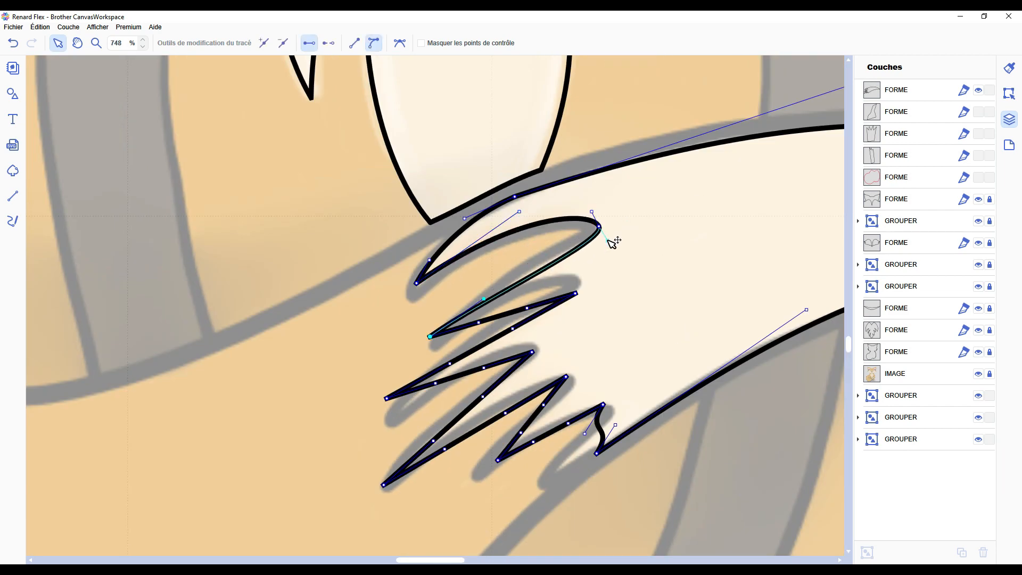
- Move the tail tip piece's second tuft point inward and round the notch below it
{"action": "left_click_drag", "start_coordinate": [430, 336], "coordinate": [492, 299]}
{"action": "left_click_drag", "start_coordinate": [546, 261], "coordinate": [544, 254]}
{"action": "left_click_drag", "start_coordinate": [576, 293], "coordinate": [582, 279]}
{"action": "left_click_drag", "start_coordinate": [534, 293], "coordinate": [578, 266]}
{"action": "left_click_drag", "start_coordinate": [519, 314], "coordinate": [588, 298]}
- Reposition the tail tip piece's third tuft point and the notch below it, and curve the edges beside them
{"action": "left_click_drag", "start_coordinate": [387, 398], "coordinate": [402, 410]}
{"action": "left_click_drag", "start_coordinate": [464, 375], "coordinate": [479, 325]}
{"action": "left_click_drag", "start_coordinate": [533, 352], "coordinate": [540, 345]}
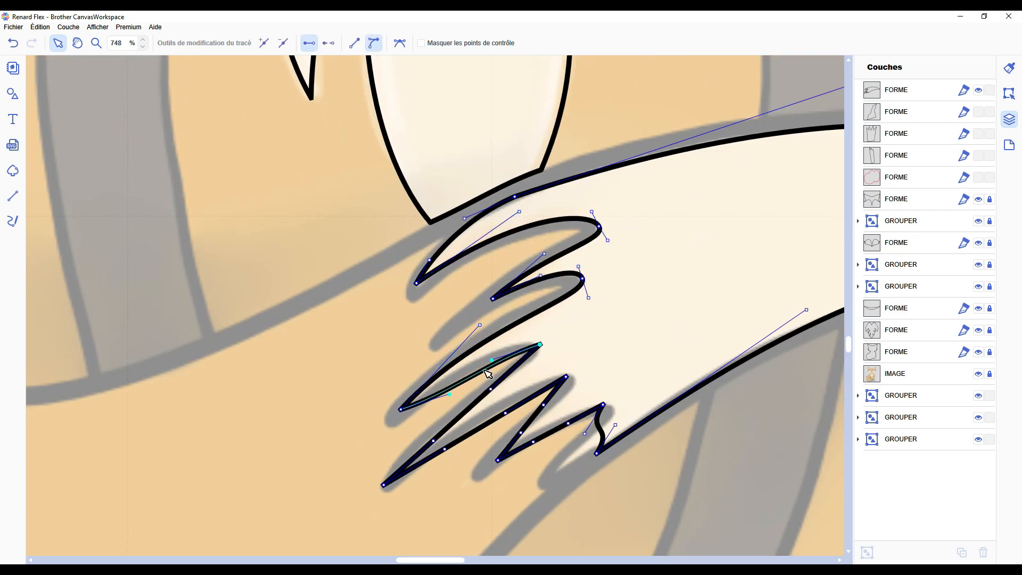
{"action": "left_click_drag", "start_coordinate": [449, 394], "coordinate": [450, 370]}
{"action": "left_click_drag", "start_coordinate": [491, 360], "coordinate": [528, 329]}
- Move the tail tip piece's longest lower tuft point inward, shift the notch beside it and curve the adjoining edges
{"action": "left_click_drag", "start_coordinate": [490, 389], "coordinate": [551, 358]}
{"action": "left_click_drag", "start_coordinate": [383, 484], "coordinate": [405, 466]}
{"action": "left_click_drag", "start_coordinate": [455, 422], "coordinate": [448, 418]}
{"action": "left_click_drag", "start_coordinate": [566, 377], "coordinate": [575, 379]}
{"action": "left_click_drag", "start_coordinate": [518, 406], "coordinate": [570, 366]}
- Move the next tuft point and the last notch of the tail tip piece onto the fur line, curving their edges
{"action": "left_click_drag", "start_coordinate": [552, 406], "coordinate": [582, 388]}
{"action": "left_click_drag", "start_coordinate": [497, 460], "coordinate": [548, 423]}
{"action": "left_click_drag", "start_coordinate": [603, 404], "coordinate": [615, 406]}
{"action": "left_click_drag", "start_coordinate": [580, 425], "coordinate": [609, 393]}
- Delete the extra point at the tail tip piece's last tuft, curve its edge and leave point editing
{"action": "double_click", "coordinate": [608, 429]}
{"action": "left_click_drag", "start_coordinate": [596, 454], "coordinate": [810, 306]}
{"action": "left_click", "coordinate": [600, 449]}
{"action": "key", "text": "Delete"}
{"action": "left_click_drag", "start_coordinate": [557, 471], "coordinate": [620, 415]}
{"action": "left_click_drag", "start_coordinate": [430, 560], "coordinate": [458, 560]}
{"action": "scroll", "coordinate": [492, 311], "scroll_direction": "down", "scroll_amount": 5}
{"action": "left_click", "coordinate": [710, 358]}
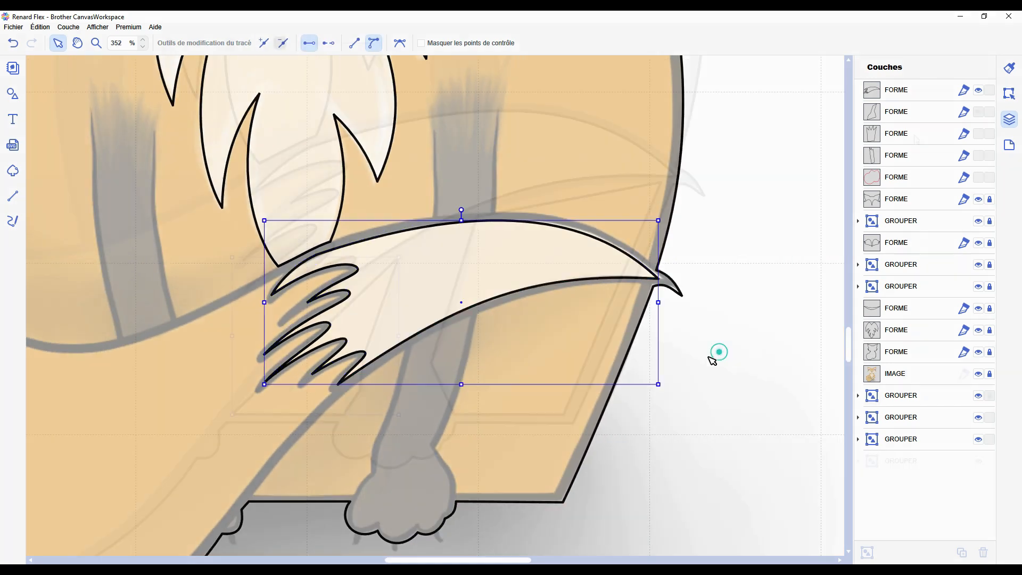
- Move the tail tip layer down the layer stack, lock it and delete the leftover shape
{"action": "left_click_drag", "start_coordinate": [897, 90], "coordinate": [897, 341]}
{"action": "left_click", "coordinate": [990, 330]}
{"action": "key", "text": "Delete"}
- Convert the right lower body piece's edges to curves and bend its top edge along the underside of the tail
{"action": "scroll", "coordinate": [566, 353], "scroll_direction": "up", "scroll_amount": 3}
{"action": "double_click", "coordinate": [565, 353]}
{"action": "left_click", "coordinate": [373, 43]}
{"action": "left_click_drag", "start_coordinate": [493, 184], "coordinate": [495, 182]}
{"action": "left_click_drag", "start_coordinate": [578, 168], "coordinate": [591, 138]}
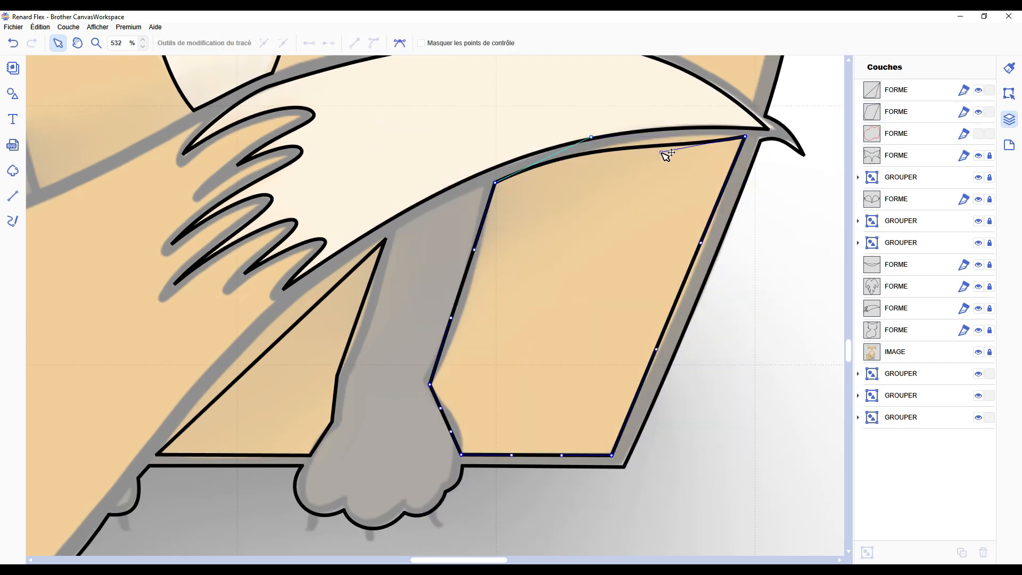
{"action": "left_click_drag", "start_coordinate": [661, 152], "coordinate": [666, 139]}
- Curve the right lower body piece's outer side and its inner side along the leg and paw
{"action": "left_click_drag", "start_coordinate": [701, 242], "coordinate": [704, 248]}
{"action": "left_click_drag", "start_coordinate": [656, 349], "coordinate": [662, 353]}
{"action": "left_click_drag", "start_coordinate": [451, 432], "coordinate": [466, 421]}
{"action": "left_click_drag", "start_coordinate": [431, 385], "coordinate": [432, 385]}
{"action": "left_click_drag", "start_coordinate": [451, 318], "coordinate": [472, 320]}
{"action": "left_click_drag", "start_coordinate": [475, 249], "coordinate": [479, 248]}
- Convert the left lower body piece's edges to curves and bend its diagonal edge along the tail
{"action": "double_click", "coordinate": [314, 344]}
{"action": "left_click_drag", "start_coordinate": [426, 199], "coordinate": [163, 518]}
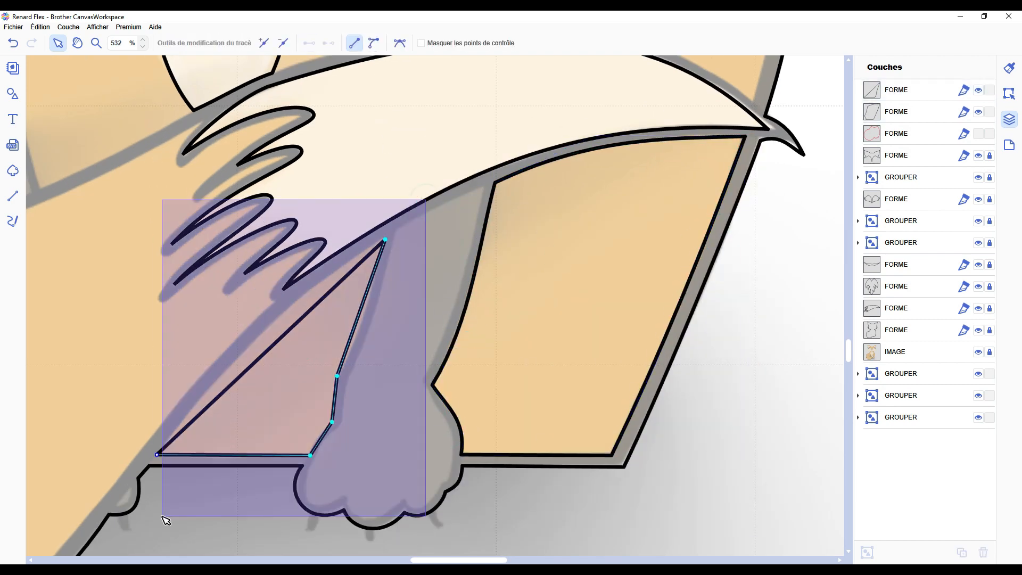
{"action": "left_click", "coordinate": [374, 43]}
{"action": "left_click_drag", "start_coordinate": [233, 382], "coordinate": [227, 355]}
{"action": "left_click_drag", "start_coordinate": [309, 312], "coordinate": [311, 281]}
- Curve the left lower body piece's inner edges to follow the leg and paw
{"action": "left_click_drag", "start_coordinate": [369, 285], "coordinate": [373, 288]}
{"action": "left_click_drag", "start_coordinate": [354, 330], "coordinate": [358, 333]}
{"action": "mouse_move", "coordinate": [337, 376]}
{"action": "left_mouse_down"}
{"action": "mouse_move", "coordinate": [348, 360]}
{"action": "mouse_move", "coordinate": [335, 376]}
{"action": "left_mouse_up"}
{"action": "left_click_drag", "start_coordinate": [334, 407], "coordinate": [331, 408]}
{"action": "left_click_drag", "start_coordinate": [324, 433], "coordinate": [313, 443]}
- Make the bottom edges of both lower body pieces straight lines
{"action": "left_click", "coordinate": [255, 456]}
{"action": "left_click", "coordinate": [355, 43]}
{"action": "double_click", "coordinate": [527, 454]}
{"action": "left_click", "coordinate": [533, 455]}
{"action": "left_click", "coordinate": [354, 43]}
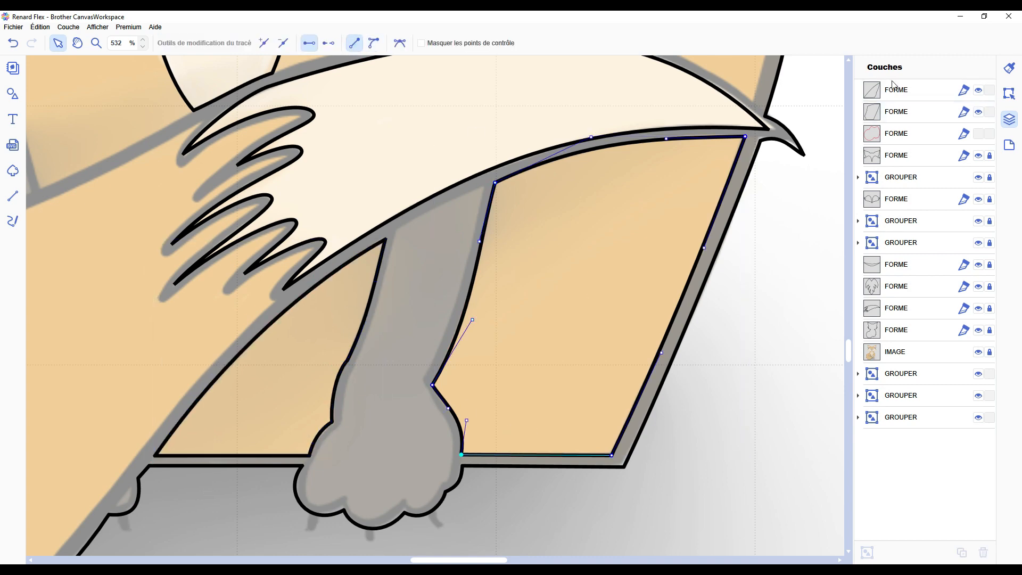
- Group the two lower body pieces and select the tail cutting shape together with the outer fox outline
{"action": "left_click", "coordinate": [897, 90]}
{"action": "left_click", "coordinate": [896, 111], "text": "ctrl"}
{"action": "left_click", "coordinate": [896, 133], "text": "ctrl"}
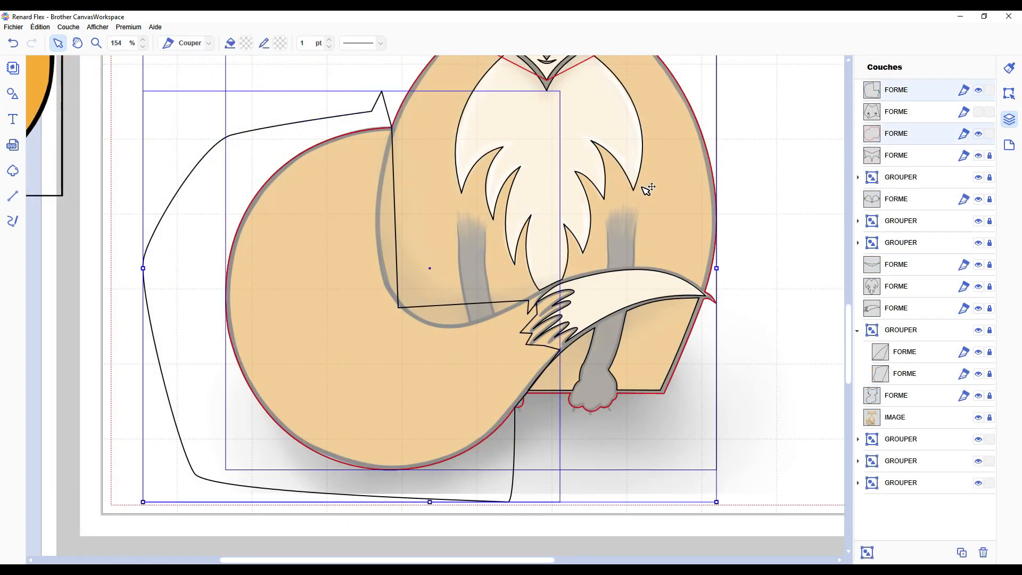
- Delete the leftover shapes from separating the tail and the body
{"action": "left_click", "coordinate": [785, 176]}
{"action": "left_click", "coordinate": [905, 90]}
{"action": "key", "text": "Delete"}
{"action": "left_click", "coordinate": [906, 111]}
{"action": "key", "text": "Delete"}
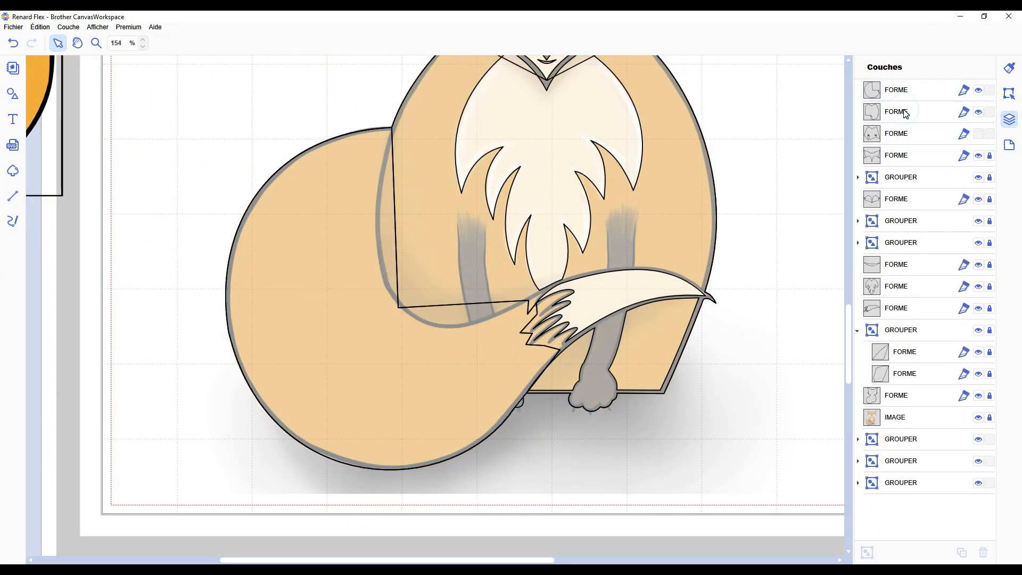
- Hide the body piece and convert the tail piece's inner corner where it meets the body to curves
{"action": "left_click", "coordinate": [978, 112]}
{"action": "double_click", "coordinate": [472, 407]}
{"action": "left_click", "coordinate": [398, 307]}
{"action": "left_click", "coordinate": [376, 44]}
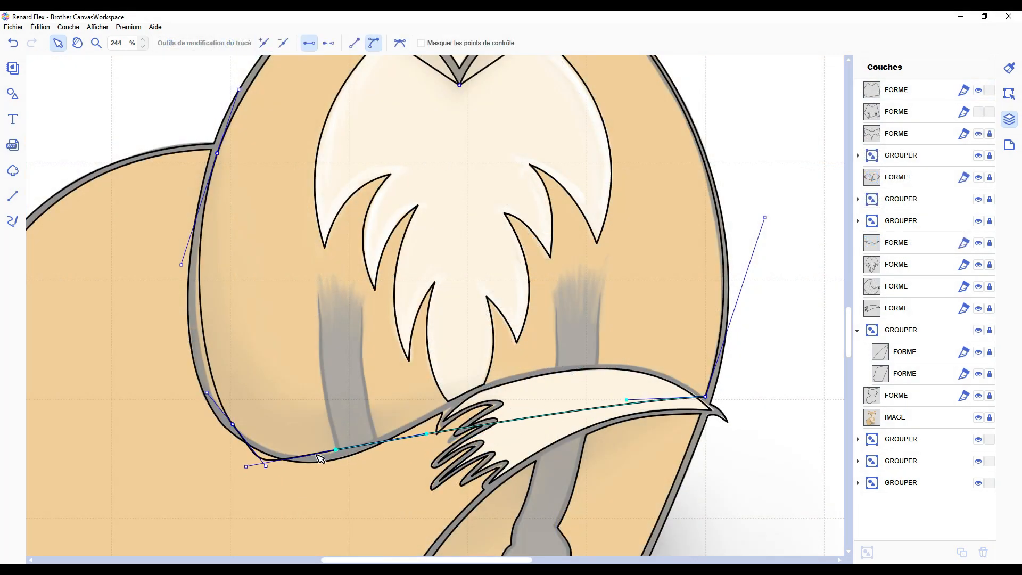
- Curve the body piece's left and lower-left edges to follow the inner tail line
{"action": "left_click", "coordinate": [328, 456]}
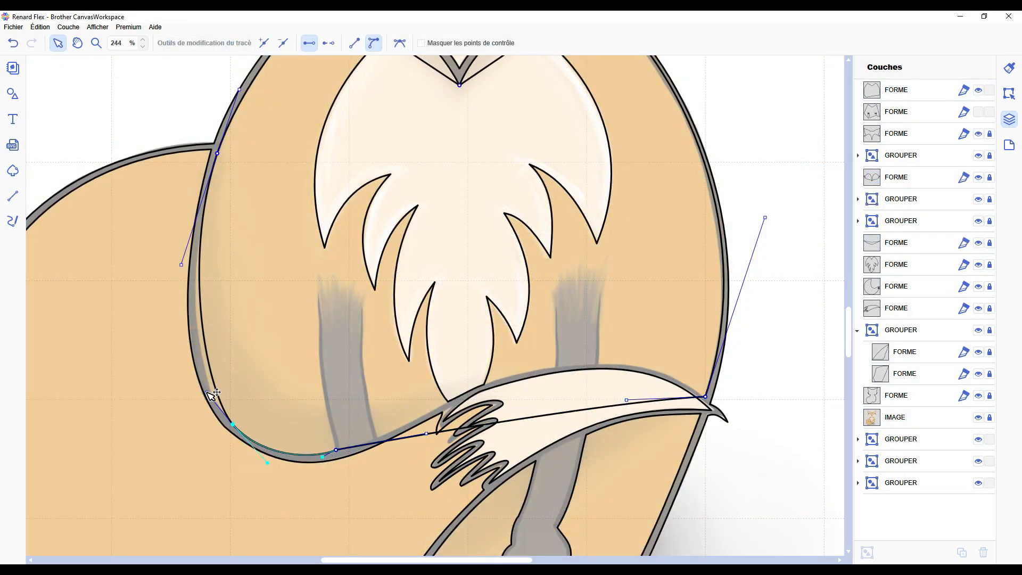
{"action": "left_click_drag", "start_coordinate": [181, 265], "coordinate": [172, 352]}
{"action": "left_click", "coordinate": [336, 450]}
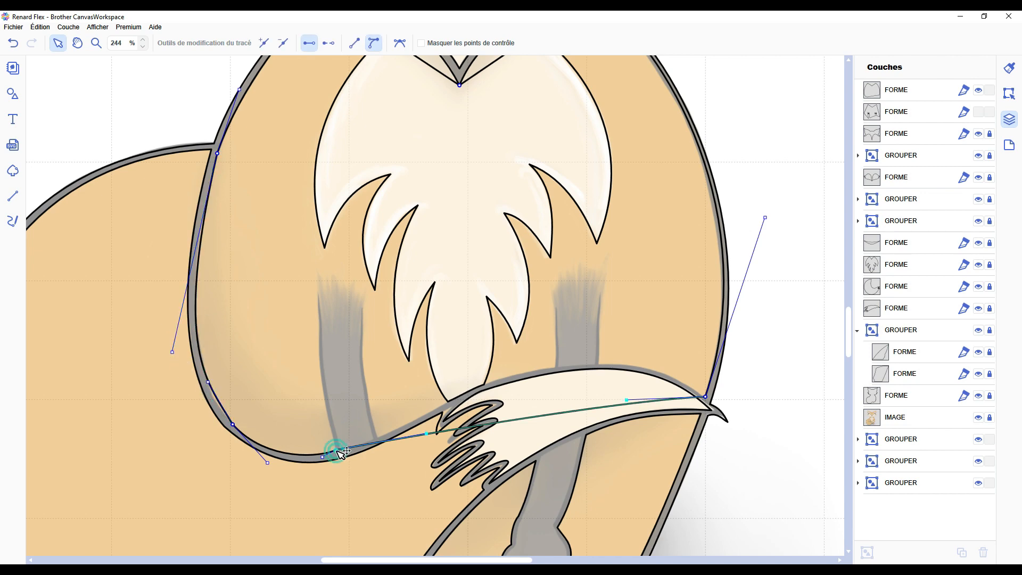
- Add a point to the body piece's lower edge, place it atop the left foreleg and curve the leg's left side
{"action": "left_click", "coordinate": [264, 43]}
{"action": "left_click_drag", "start_coordinate": [525, 419], "coordinate": [314, 274]}
{"action": "left_click_drag", "start_coordinate": [381, 442], "coordinate": [337, 426]}
{"action": "left_click_drag", "start_coordinate": [243, 285], "coordinate": [320, 346]}
{"action": "scroll", "coordinate": [274, 401], "scroll_direction": "up", "scroll_amount": 1}
{"action": "scroll", "coordinate": [277, 403], "scroll_direction": "up", "scroll_amount": 3}
{"action": "scroll", "coordinate": [284, 390], "scroll_direction": "down", "scroll_amount": 2}
{"action": "left_click_drag", "start_coordinate": [491, 380], "coordinate": [471, 372]}
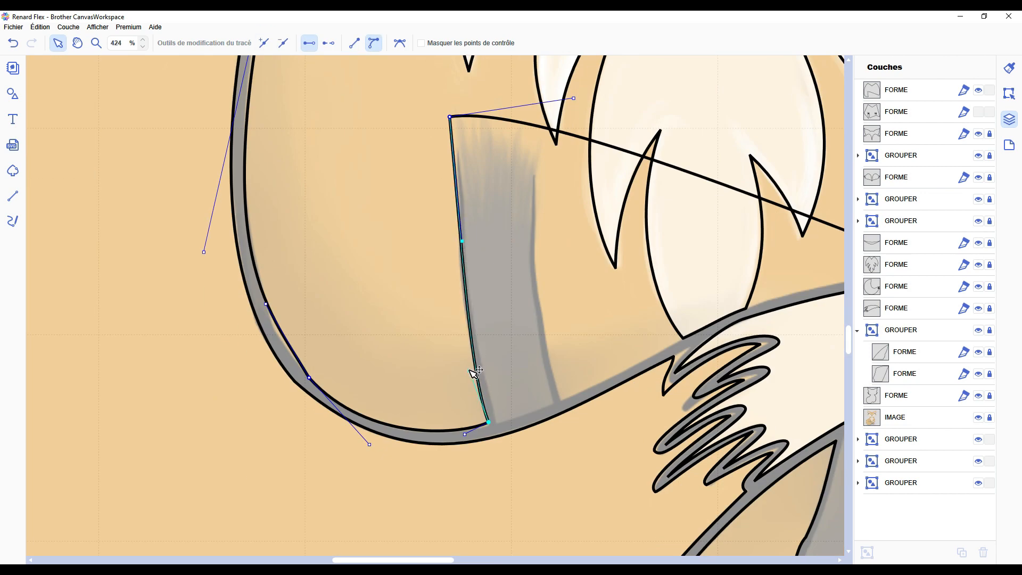
- Add another point to the left foreleg's left edge and refine the curves there and at the body's lower-left corner
{"action": "scroll", "coordinate": [471, 372], "scroll_direction": "up", "scroll_amount": 4}
{"action": "left_click_drag", "start_coordinate": [267, 407], "coordinate": [274, 434]}
{"action": "left_click", "coordinate": [451, 246]}
{"action": "left_click_drag", "start_coordinate": [463, 370], "coordinate": [455, 370]}
{"action": "left_click", "coordinate": [264, 43]}
{"action": "left_click_drag", "start_coordinate": [453, 308], "coordinate": [463, 334]}
{"action": "scroll", "coordinate": [513, 356], "scroll_direction": "down", "scroll_amount": 1}
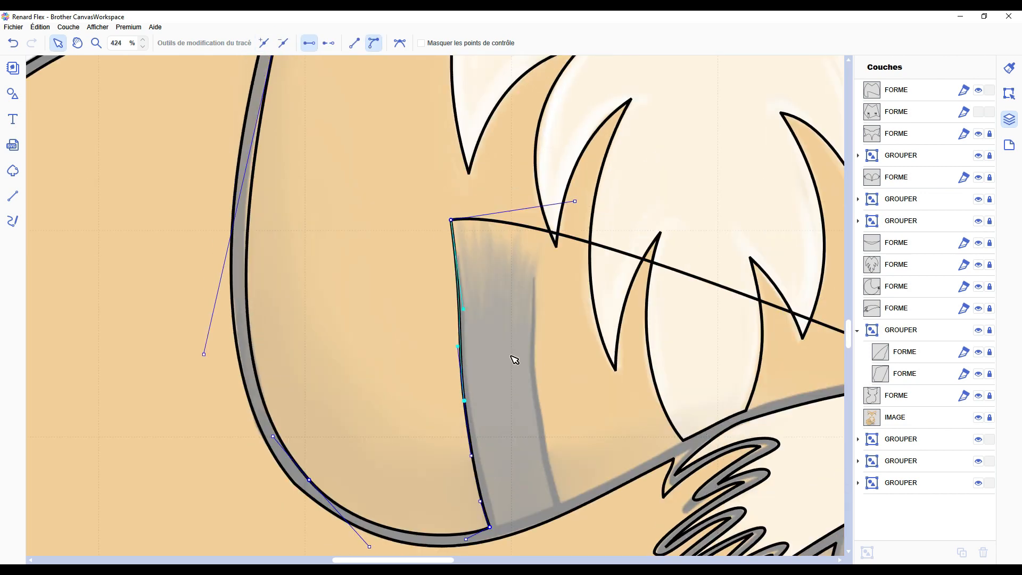
- Add a point at the top of the left foreleg and shape the first fur notch
{"action": "left_click", "coordinate": [263, 43]}
{"action": "left_click_drag", "start_coordinate": [814, 321], "coordinate": [472, 276]}
{"action": "left_click_drag", "start_coordinate": [329, 221], "coordinate": [466, 249]}
{"action": "left_click_drag", "start_coordinate": [513, 210], "coordinate": [460, 218]}
- Add a point across the left foreleg's top and bend the adjoining edges into another fur spike
{"action": "left_click", "coordinate": [264, 44]}
{"action": "scroll", "coordinate": [800, 376], "scroll_direction": "down", "scroll_amount": 1}
{"action": "left_click_drag", "start_coordinate": [804, 379], "coordinate": [514, 278]}
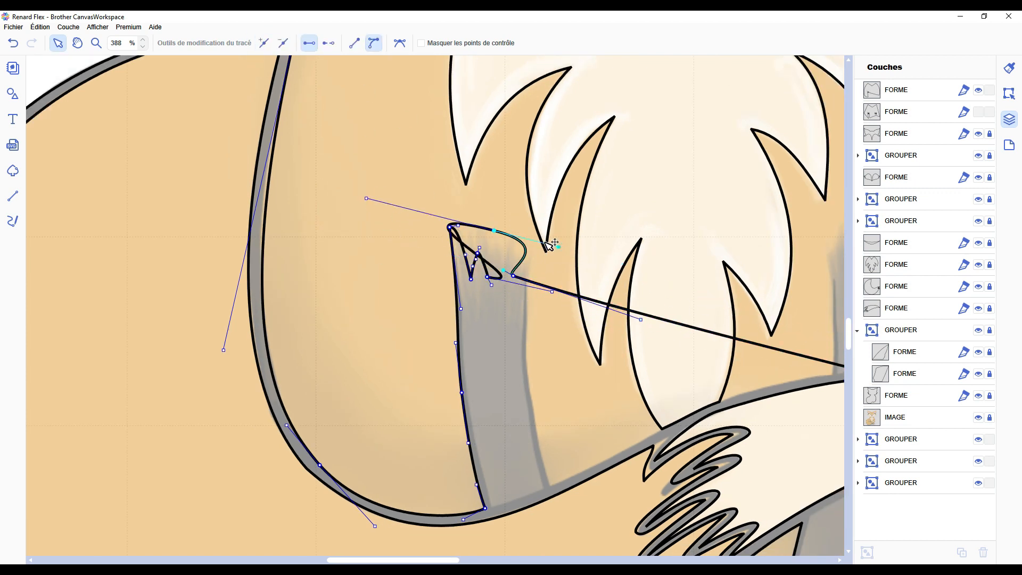
{"action": "left_click_drag", "start_coordinate": [558, 247], "coordinate": [490, 221]}
{"action": "left_click", "coordinate": [505, 264]}
{"action": "left_click_drag", "start_coordinate": [552, 292], "coordinate": [530, 251]}
- Add points for the remaining fur notch and the left foreleg's upper-right corner, and curve the edges between them
{"action": "left_click", "coordinate": [264, 43]}
{"action": "left_click_drag", "start_coordinate": [505, 239], "coordinate": [508, 284]}
{"action": "left_click_drag", "start_coordinate": [531, 250], "coordinate": [514, 240]}
{"action": "left_click", "coordinate": [264, 43]}
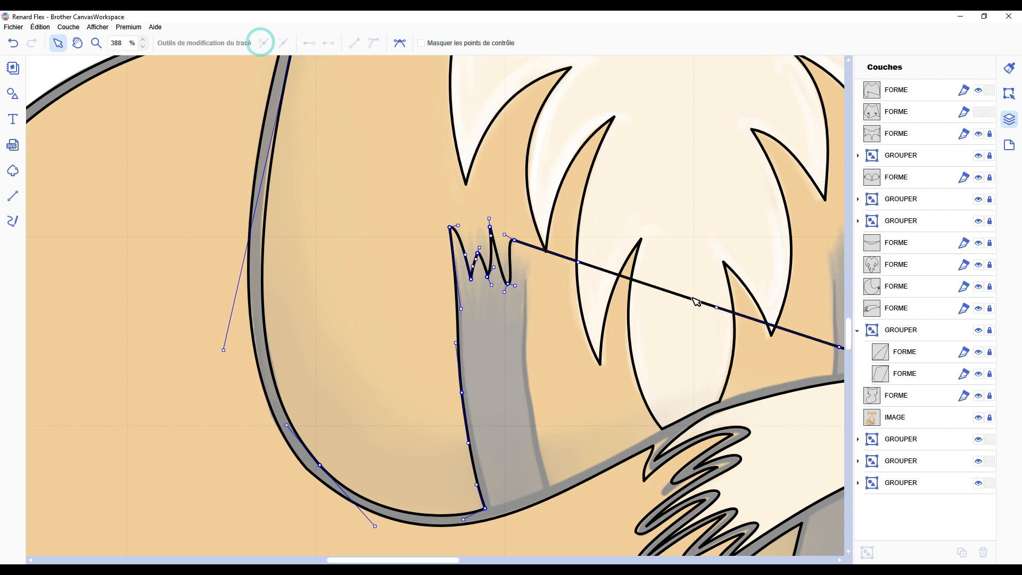
{"action": "left_click_drag", "start_coordinate": [817, 340], "coordinate": [527, 279]}
{"action": "left_click_drag", "start_coordinate": [407, 241], "coordinate": [527, 270]}
{"action": "left_click_drag", "start_coordinate": [578, 261], "coordinate": [519, 258]}
- Add a point at the left foreleg's lower-right corner and curve the leg's right edge down to the tail
{"action": "left_click", "coordinate": [540, 284]}
{"action": "left_click", "coordinate": [263, 43]}
{"action": "left_click_drag", "start_coordinate": [845, 366], "coordinate": [551, 485]}
{"action": "left_click_drag", "start_coordinate": [429, 452], "coordinate": [535, 354]}
{"action": "left_click_drag", "start_coordinate": [685, 507], "coordinate": [659, 392]}
- Adjust the notch and spike of the foreleg's fur outline
{"action": "scroll", "coordinate": [642, 298], "scroll_direction": "up", "scroll_amount": 5}
{"action": "left_click_drag", "start_coordinate": [507, 251], "coordinate": [506, 277]}
{"action": "left_click_drag", "start_coordinate": [521, 200], "coordinate": [517, 182]}
- Unlock the fox piece layers, collapse the lower body group and hide the outer fox outline
{"action": "left_click", "coordinate": [989, 221]}
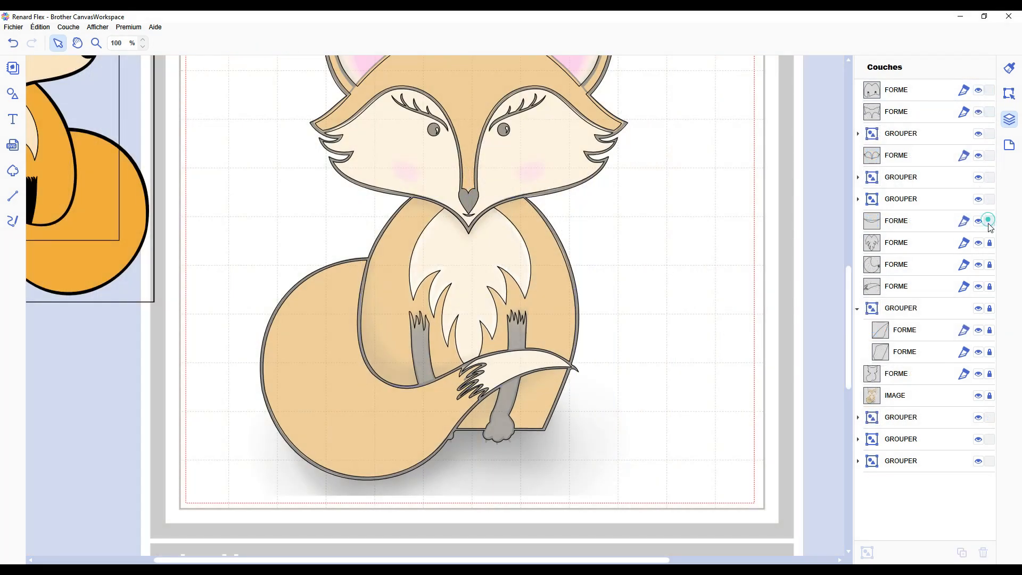
{"action": "left_click", "coordinate": [858, 309]}
{"action": "left_click", "coordinate": [978, 330]}
{"action": "scroll", "coordinate": [572, 407], "scroll_direction": "up", "scroll_amount": 5}
- Fill the tail tip piece with light peach and the tail piece with orange
{"action": "left_click", "coordinate": [572, 396]}
{"action": "left_click", "coordinate": [245, 44]}
{"action": "left_click", "coordinate": [411, 431]}
{"action": "left_click", "coordinate": [245, 44]}
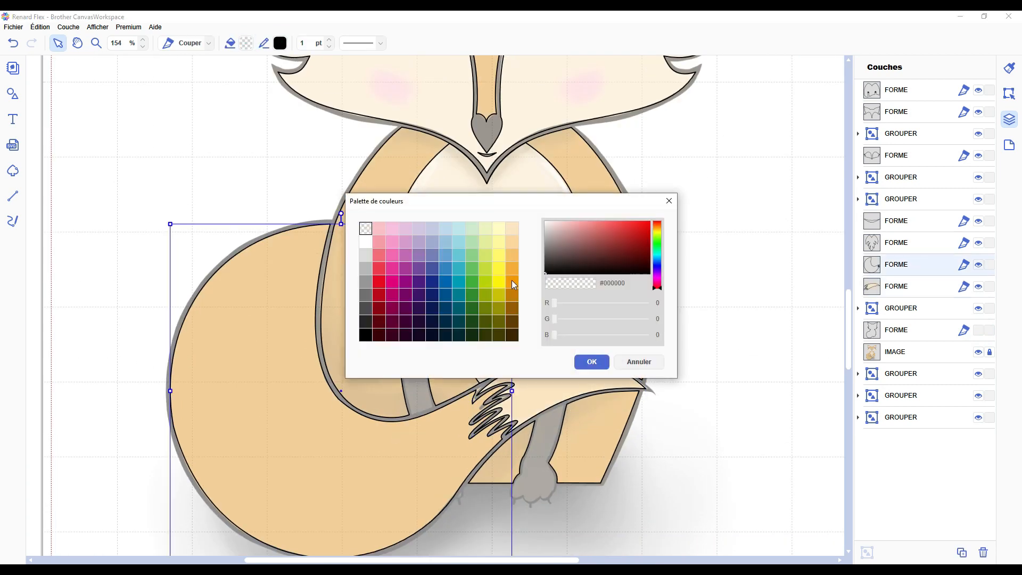
{"action": "left_click", "coordinate": [550, 220]}
- Expand the eyelash group and the nested eye groups in the layer list
{"action": "left_click", "coordinate": [896, 156]}
{"action": "scroll", "coordinate": [745, 224], "scroll_direction": "up", "scroll_amount": 3}
{"action": "left_click", "coordinate": [858, 177]}
{"action": "left_click", "coordinate": [858, 243]}
{"action": "left_click", "coordinate": [866, 286]}
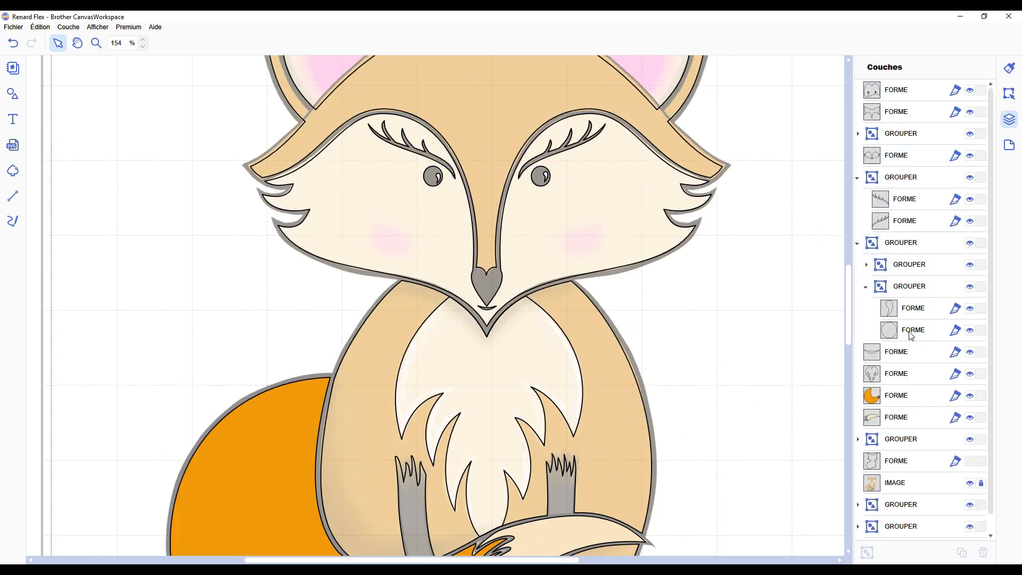
- Move the face, eyelash and eye circle layers to the top of the stack and group the two eye circles
{"action": "left_click_drag", "start_coordinate": [910, 331], "coordinate": [903, 82]}
{"action": "left_click_drag", "start_coordinate": [897, 177], "coordinate": [902, 107]}
{"action": "left_click_drag", "start_coordinate": [913, 352], "coordinate": [901, 105]}
{"action": "left_click_drag", "start_coordinate": [904, 243], "coordinate": [904, 83]}
{"action": "left_click_drag", "start_coordinate": [904, 242], "coordinate": [903, 98]}
{"action": "left_click", "coordinate": [904, 134], "text": "ctrl"}
{"action": "key", "text": "ctrl+g"}
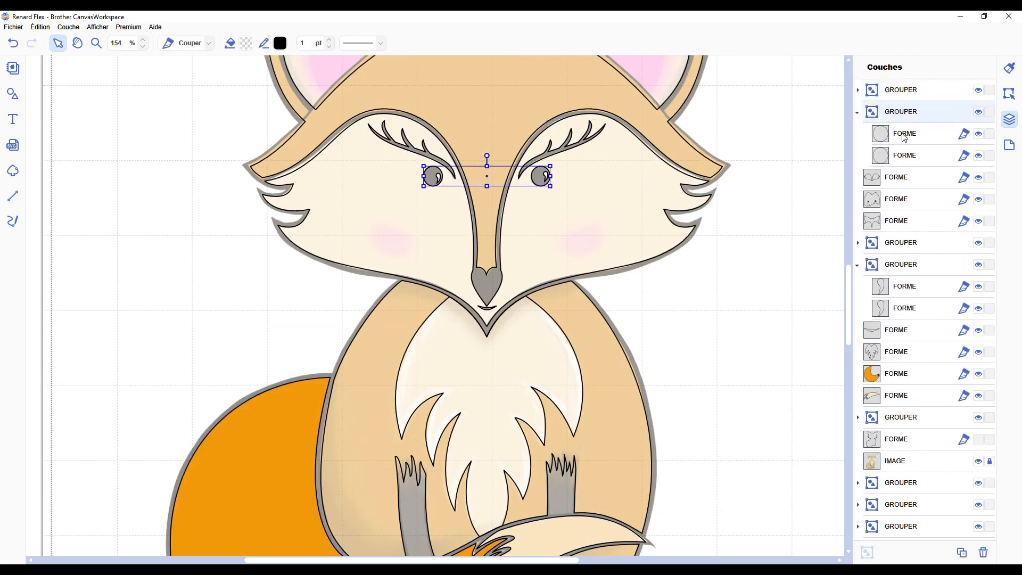
- Cut the eyelashes and eye circles out of the face piece and fill the face with light peach
{"action": "left_click", "coordinate": [903, 177], "text": "ctrl"}
{"action": "left_click", "coordinate": [903, 90], "text": "ctrl"}
{"action": "left_click", "coordinate": [1008, 94]}
{"action": "left_click", "coordinate": [914, 466]}
{"action": "left_click", "coordinate": [1009, 119]}
{"action": "left_click", "coordinate": [246, 44]}
{"action": "left_click", "coordinate": [511, 229]}
{"action": "left_click", "coordinate": [591, 362]}
- Move the eye highlights group above the face layer and fill it with light peach
{"action": "left_click_drag", "start_coordinate": [901, 177], "coordinate": [901, 84]}
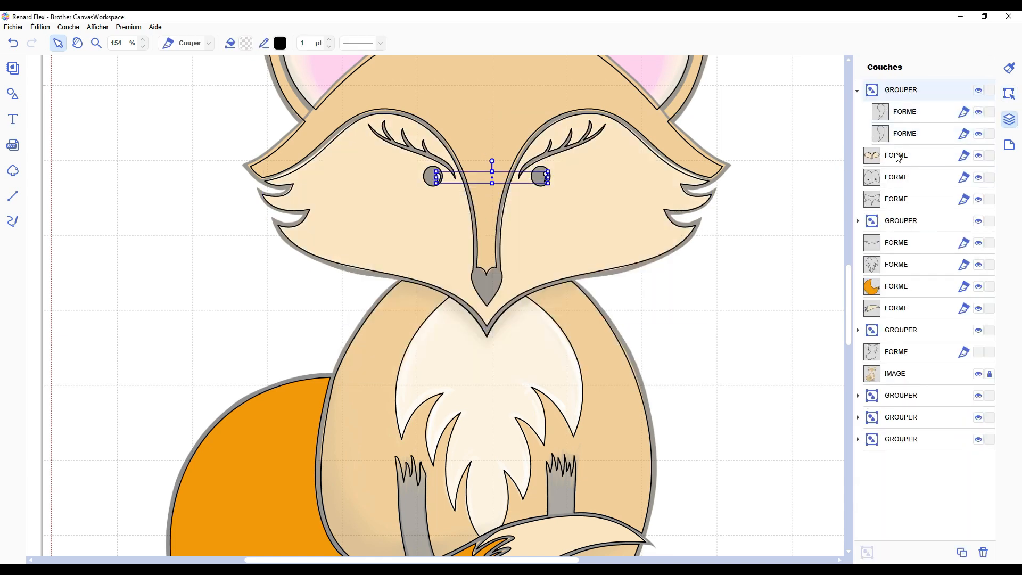
{"action": "left_click", "coordinate": [246, 43]}
{"action": "left_click", "coordinate": [510, 228]}
{"action": "left_click", "coordinate": [592, 362]}
- Fill the face and eye highlights with white and collapse their group
{"action": "left_click", "coordinate": [905, 110]}
{"action": "left_click", "coordinate": [246, 43]}
{"action": "left_click", "coordinate": [366, 242]}
{"action": "left_click", "coordinate": [592, 362]}
{"action": "left_click", "coordinate": [720, 275]}
{"action": "left_click", "coordinate": [857, 91]}
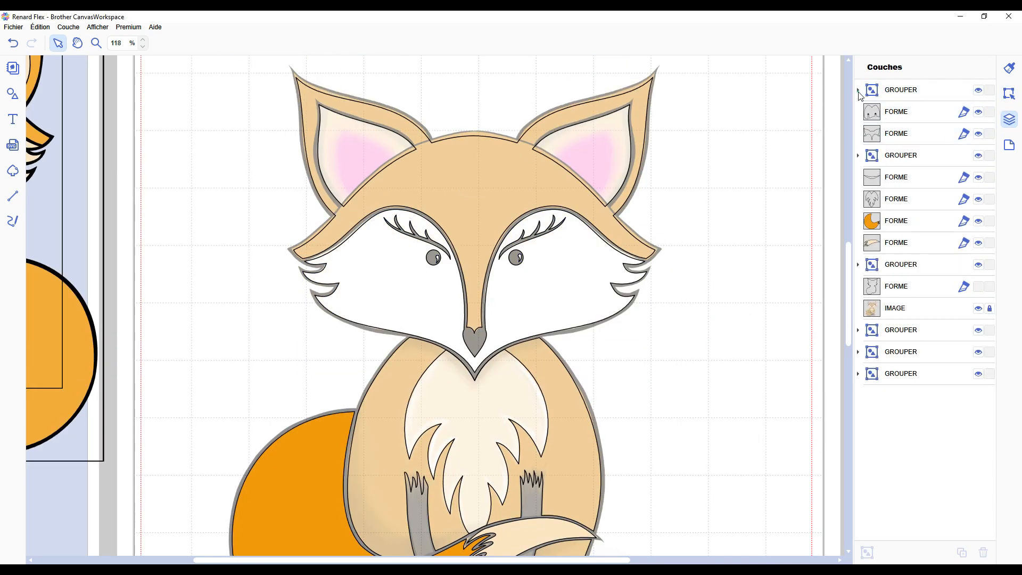
- Move the chest fur layer above the head layer
{"action": "left_click_drag", "start_coordinate": [896, 199], "coordinate": [894, 105]}
{"action": "left_click", "coordinate": [896, 115], "text": "ctrl"}
{"action": "left_click", "coordinate": [726, 237]}
- Open the chest fur shape for point editing, then switch to editing the points of the body outline
{"action": "scroll", "coordinate": [725, 238], "scroll_direction": "up", "scroll_amount": 10}
{"action": "left_click", "coordinate": [620, 299]}
{"action": "double_click", "coordinate": [621, 308]}
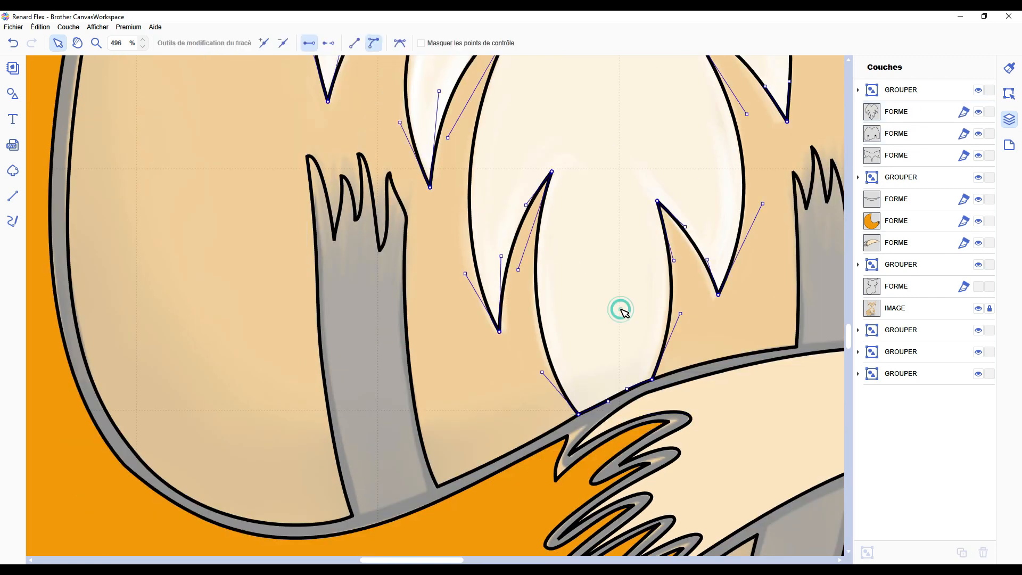
{"action": "scroll", "coordinate": [620, 310], "scroll_direction": "down", "scroll_amount": 1}
{"action": "left_click", "coordinate": [651, 353]}
{"action": "scroll", "coordinate": [648, 346], "scroll_direction": "down", "scroll_amount": 4}
{"action": "left_click", "coordinate": [696, 267], "text": "ctrl"}
{"action": "left_click", "coordinate": [734, 235]}
{"action": "scroll", "coordinate": [735, 234], "scroll_direction": "up", "scroll_amount": 2}
{"action": "double_click", "coordinate": [735, 235]}
{"action": "scroll", "coordinate": [734, 235], "scroll_direction": "up", "scroll_amount": 1}
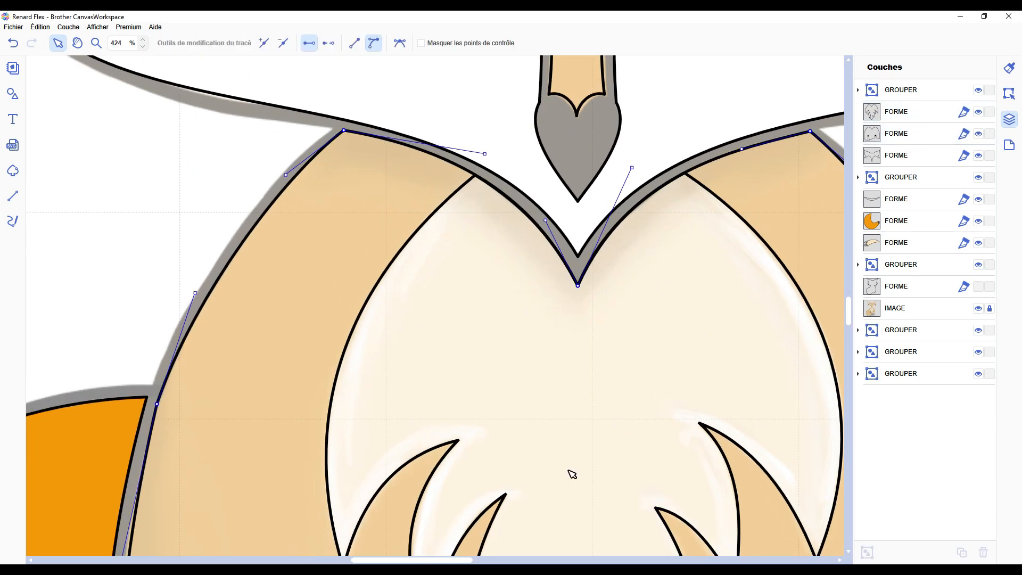
- Add two points on the body outline under the chin and move them to where the chest fur meets it
{"action": "left_click_drag", "start_coordinate": [418, 560], "coordinate": [439, 560]}
{"action": "left_click", "coordinate": [435, 285]}
{"action": "left_click", "coordinate": [264, 43]}
{"action": "left_click", "coordinate": [667, 131]}
{"action": "left_click", "coordinate": [263, 43]}
{"action": "left_click_drag", "start_coordinate": [545, 171], "coordinate": [586, 146]}
- Refine the body outline's upper curve so both sides follow the edge beneath the chin
{"action": "scroll", "coordinate": [586, 146], "scroll_direction": "up", "scroll_amount": 3}
{"action": "left_click_drag", "start_coordinate": [332, 230], "coordinate": [296, 207]}
{"action": "left_click_drag", "start_coordinate": [346, 245], "coordinate": [360, 239]}
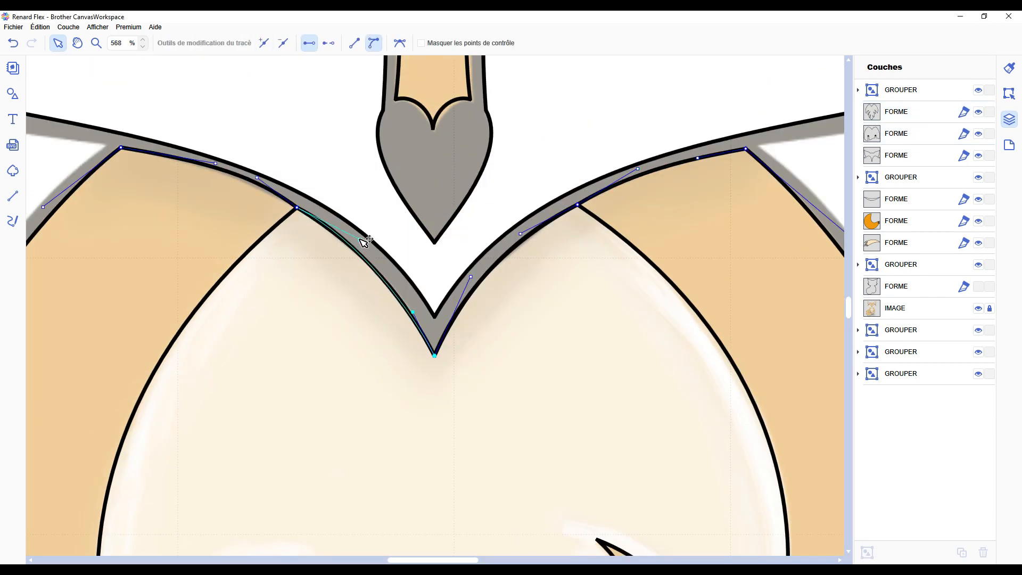
{"action": "left_click_drag", "start_coordinate": [257, 177], "coordinate": [252, 181]}
{"action": "left_click_drag", "start_coordinate": [638, 168], "coordinate": [640, 174]}
- Delete the leftover pieces of the divided body and fill the two body sides with orange and the chest fur with white
{"action": "scroll", "coordinate": [640, 176], "scroll_direction": "down", "scroll_amount": 6}
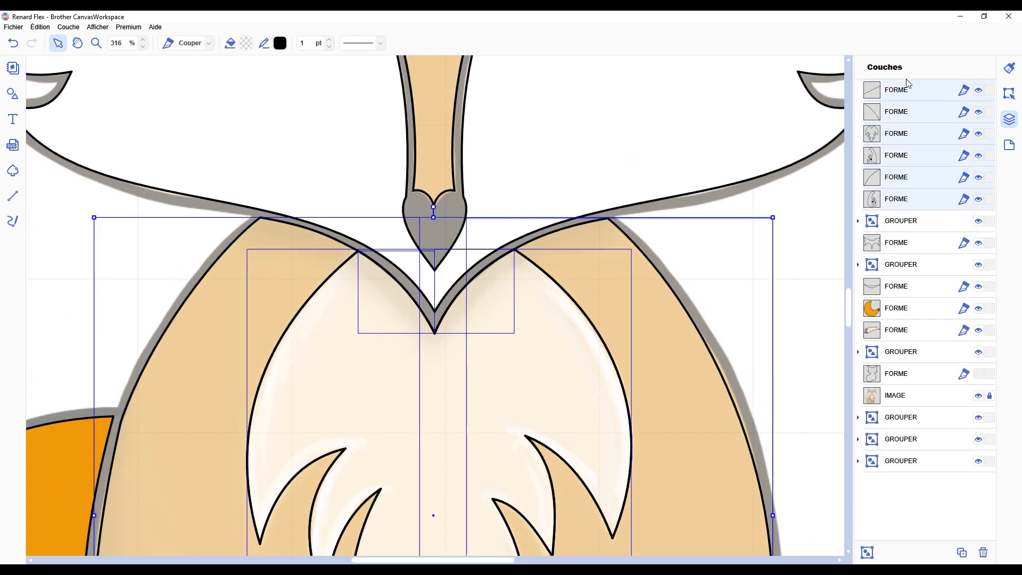
{"action": "key", "text": "Delete"}
{"action": "left_click", "coordinate": [899, 112]}
{"action": "left_click", "coordinate": [899, 133], "text": "ctrl"}
{"action": "scroll", "coordinate": [596, 121], "scroll_direction": "down", "scroll_amount": 3}
{"action": "left_click", "coordinate": [246, 44]}
{"action": "left_click", "coordinate": [512, 282]}
{"action": "left_click", "coordinate": [591, 362]}
{"action": "left_click", "coordinate": [748, 291]}
{"action": "left_click", "coordinate": [899, 90]}
{"action": "left_click", "coordinate": [365, 242]}
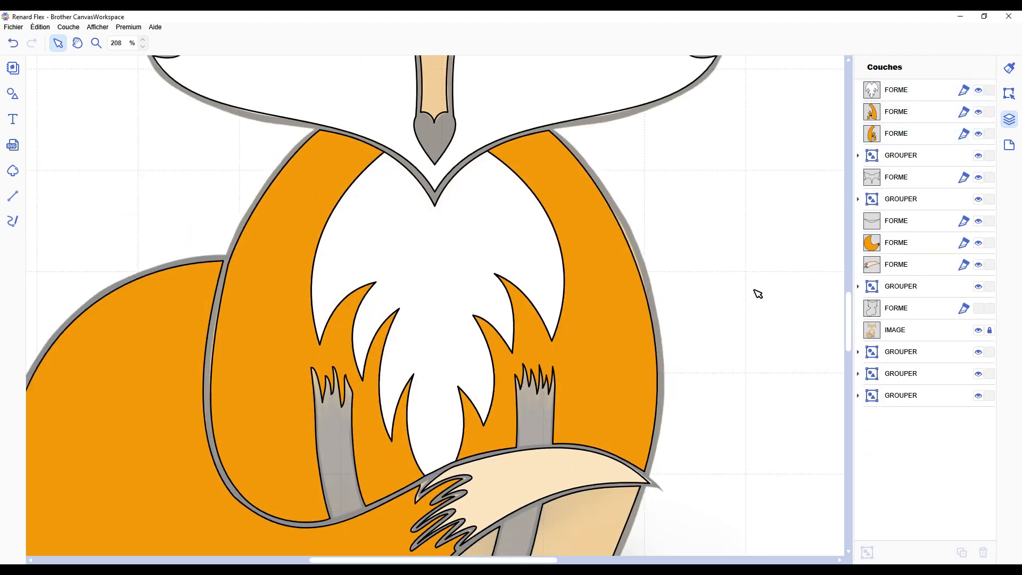
- Group the two orange body sides with the tail and move the chest fur into the face's group
{"action": "left_click", "coordinate": [899, 112]}
{"action": "left_click", "coordinate": [867, 553]}
{"action": "left_click_drag", "start_coordinate": [899, 264], "coordinate": [899, 166]}
{"action": "left_click", "coordinate": [857, 112]}
{"action": "left_click_drag", "start_coordinate": [899, 90], "coordinate": [878, 100]}
- Fill the head piece with orange and collapse the body and face groups
{"action": "left_click", "coordinate": [899, 133]}
{"action": "left_click", "coordinate": [245, 43]}
{"action": "left_click", "coordinate": [513, 282]}
{"action": "left_click", "coordinate": [592, 362]}
{"action": "left_click", "coordinate": [857, 90]}
{"action": "left_click", "coordinate": [858, 112]}
- Move the inner ears group above the head and cut the inner ears out of the head piece
{"action": "left_click_drag", "start_coordinate": [873, 156], "coordinate": [873, 83]}
{"action": "left_click", "coordinate": [899, 156], "text": "ctrl"}
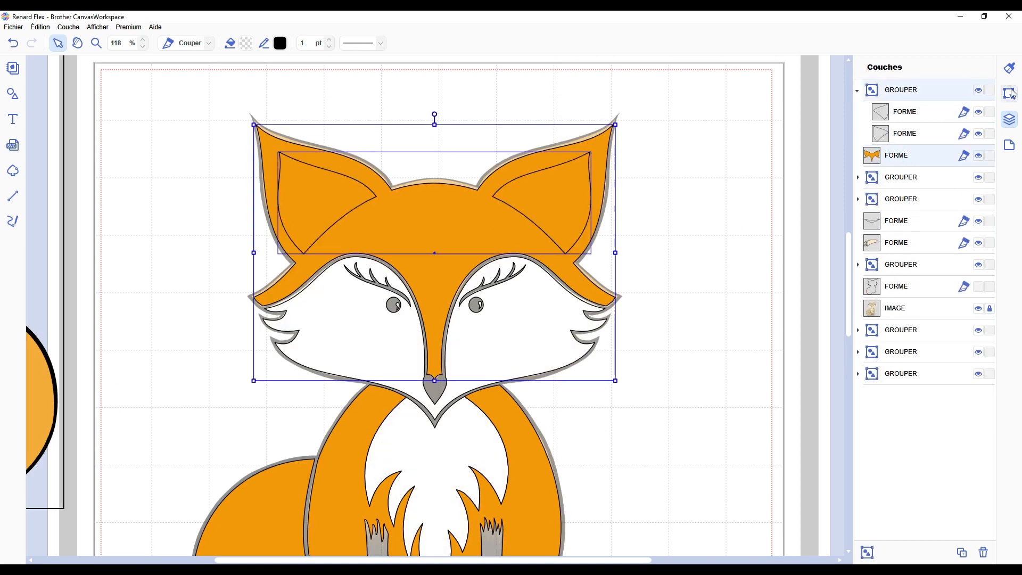
{"action": "left_click", "coordinate": [1008, 93]}
{"action": "left_click", "coordinate": [1009, 119]}
- Fill the cut head piece with orange and both inner ears with white
{"action": "left_click", "coordinate": [899, 134]}
{"action": "left_click", "coordinate": [246, 43]}
{"action": "left_click", "coordinate": [515, 278]}
{"action": "left_click", "coordinate": [599, 359]}
{"action": "left_click", "coordinate": [900, 90]}
{"action": "left_click", "coordinate": [899, 111], "text": "ctrl"}
{"action": "left_click", "coordinate": [246, 43]}
{"action": "left_click", "coordinate": [365, 241]}
{"action": "left_click", "coordinate": [591, 362]}
- Move the inner ears and tail tip in with the white face and chest pieces and fill the tail tip with white
{"action": "left_click", "coordinate": [857, 155]}
{"action": "left_click", "coordinate": [857, 243]}
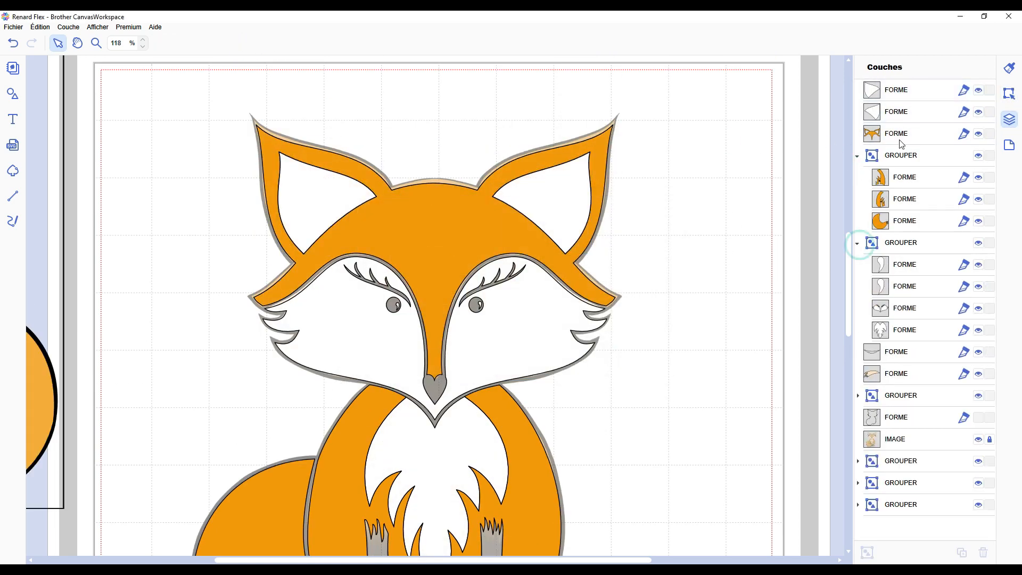
{"action": "left_click_drag", "start_coordinate": [899, 221], "coordinate": [899, 83]}
{"action": "left_click_drag", "start_coordinate": [899, 265], "coordinate": [903, 234]}
{"action": "left_click", "coordinate": [896, 91], "text": "ctrl"}
{"action": "left_click", "coordinate": [899, 265]}
{"action": "left_click", "coordinate": [246, 44]}
{"action": "left_click", "coordinate": [366, 241]}
- Fill the lower body pieces beneath the tail tip with orange
{"action": "scroll", "coordinate": [586, 319], "scroll_direction": "down", "scroll_amount": 2}
{"action": "left_click", "coordinate": [858, 287]}
{"action": "left_click", "coordinate": [246, 43]}
{"action": "left_click", "coordinate": [515, 278]}
{"action": "left_click", "coordinate": [592, 360]}
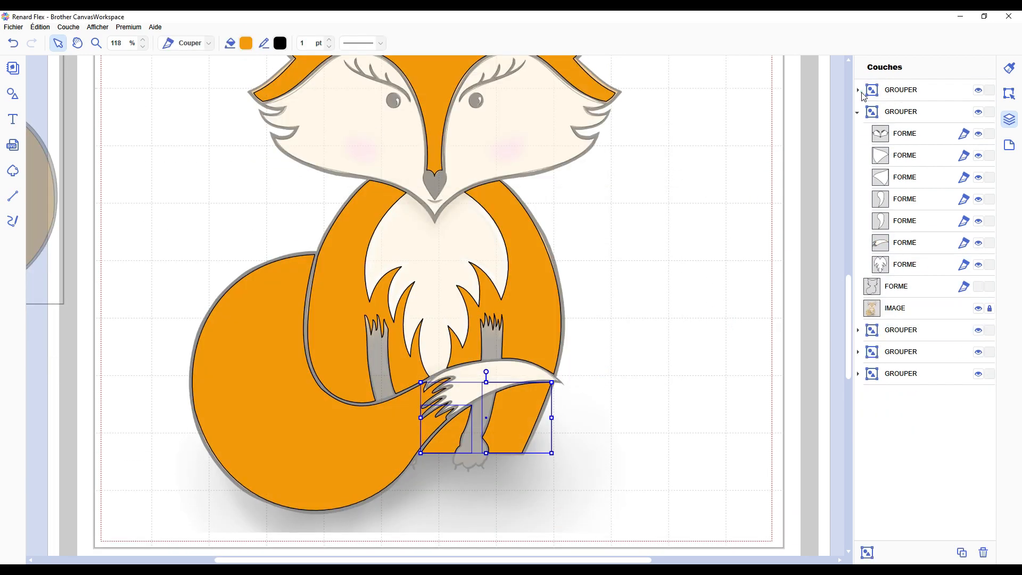
- Fill the fox silhouette piece behind the coloured shapes with black
{"action": "left_click", "coordinate": [899, 133]}
{"action": "left_click", "coordinate": [585, 357]}
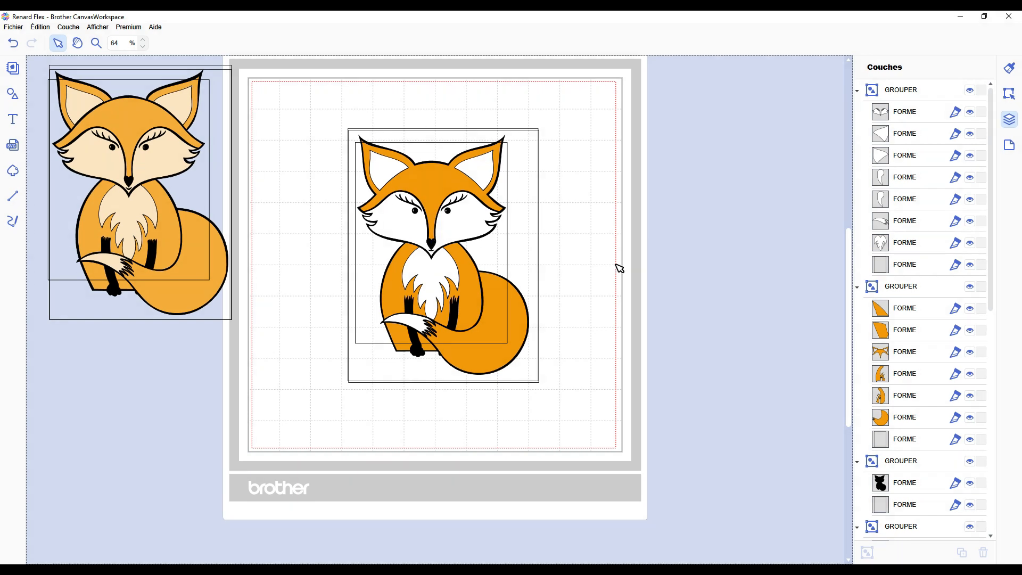
{"action": "scroll", "coordinate": [600, 266], "scroll_direction": "up", "scroll_amount": 1}
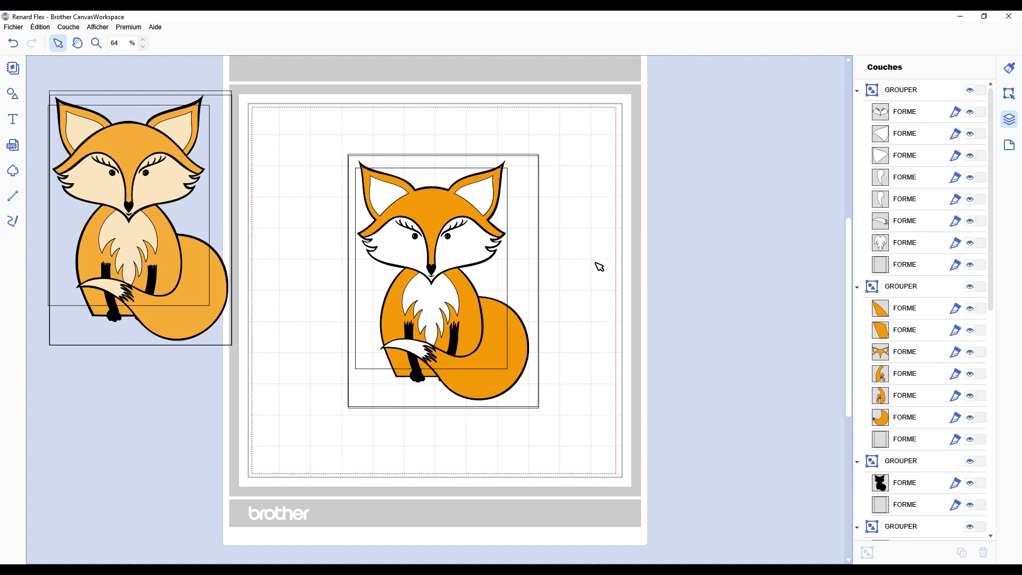